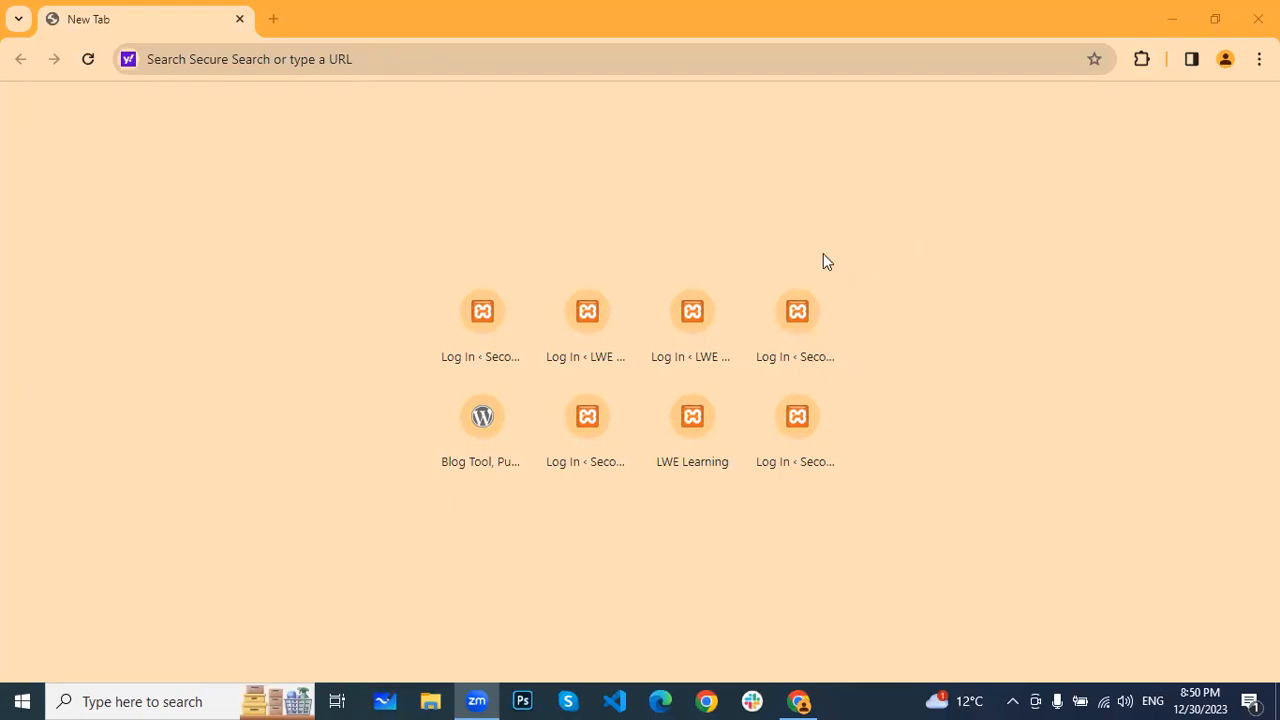
Launch the XAMPP Control Panel, start the Apache and MySQL modules, and minimize its window
left_click(172, 700)
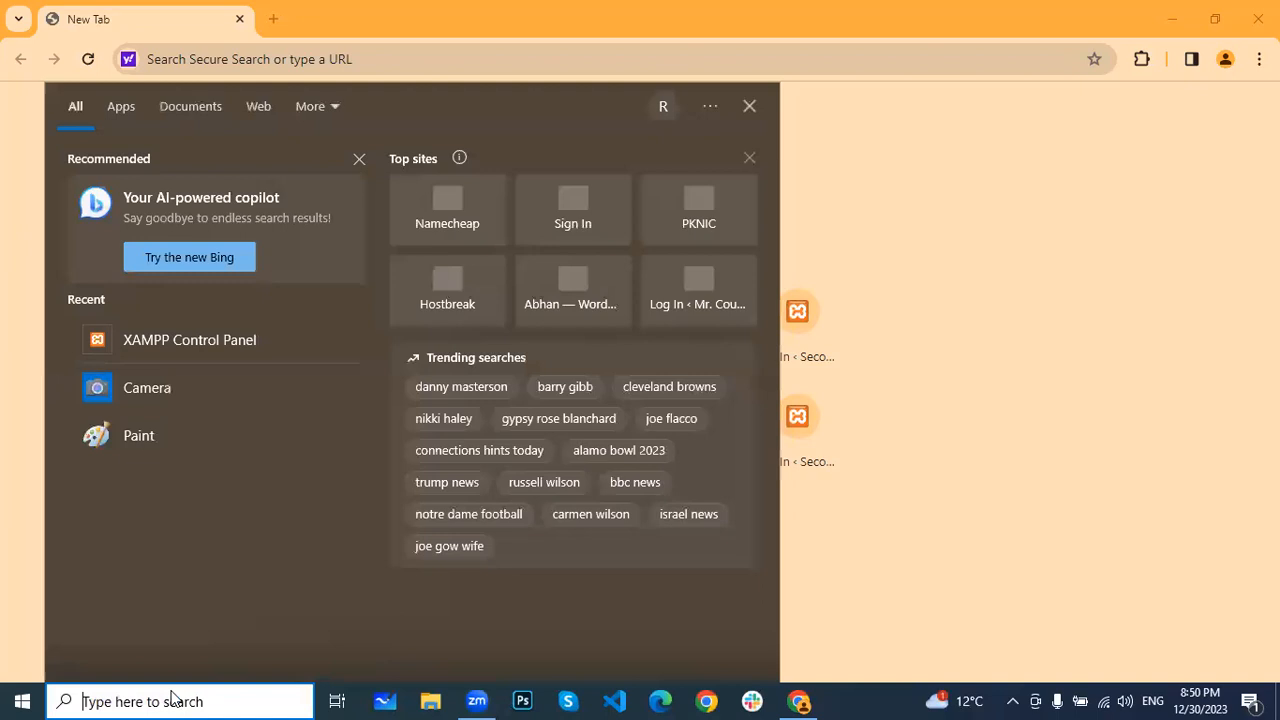
type("xampp")
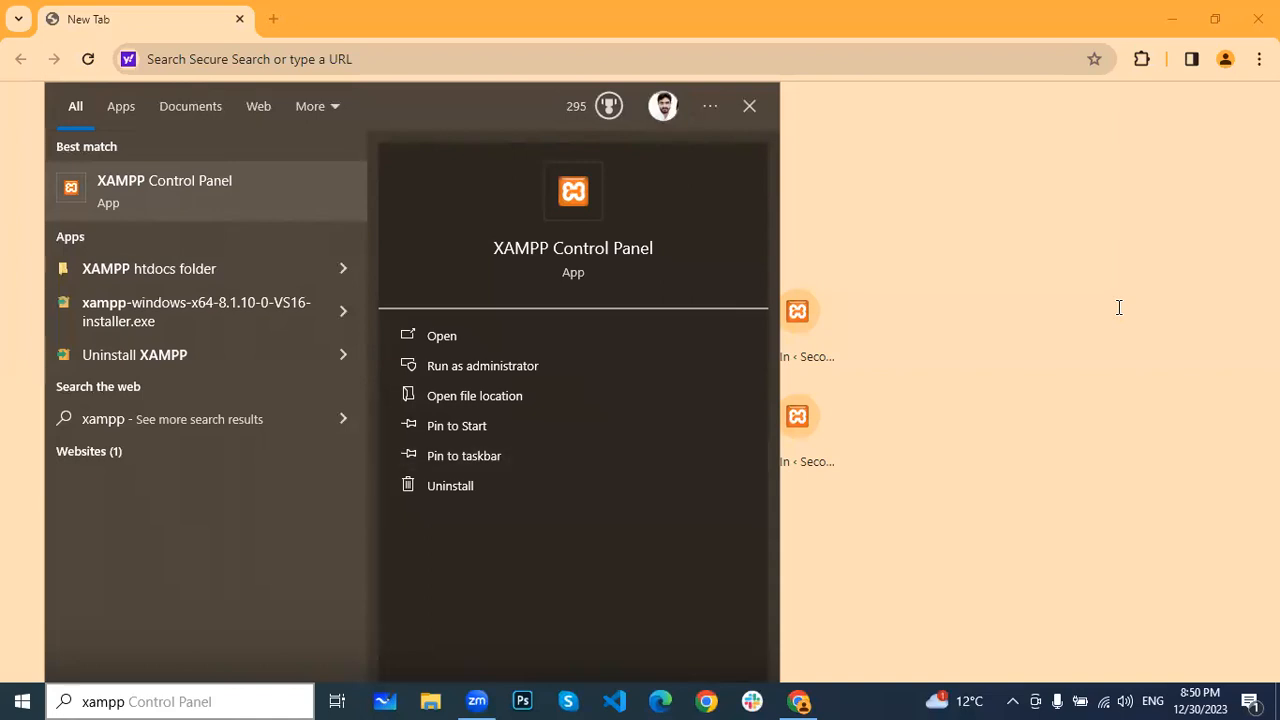
key("Return")
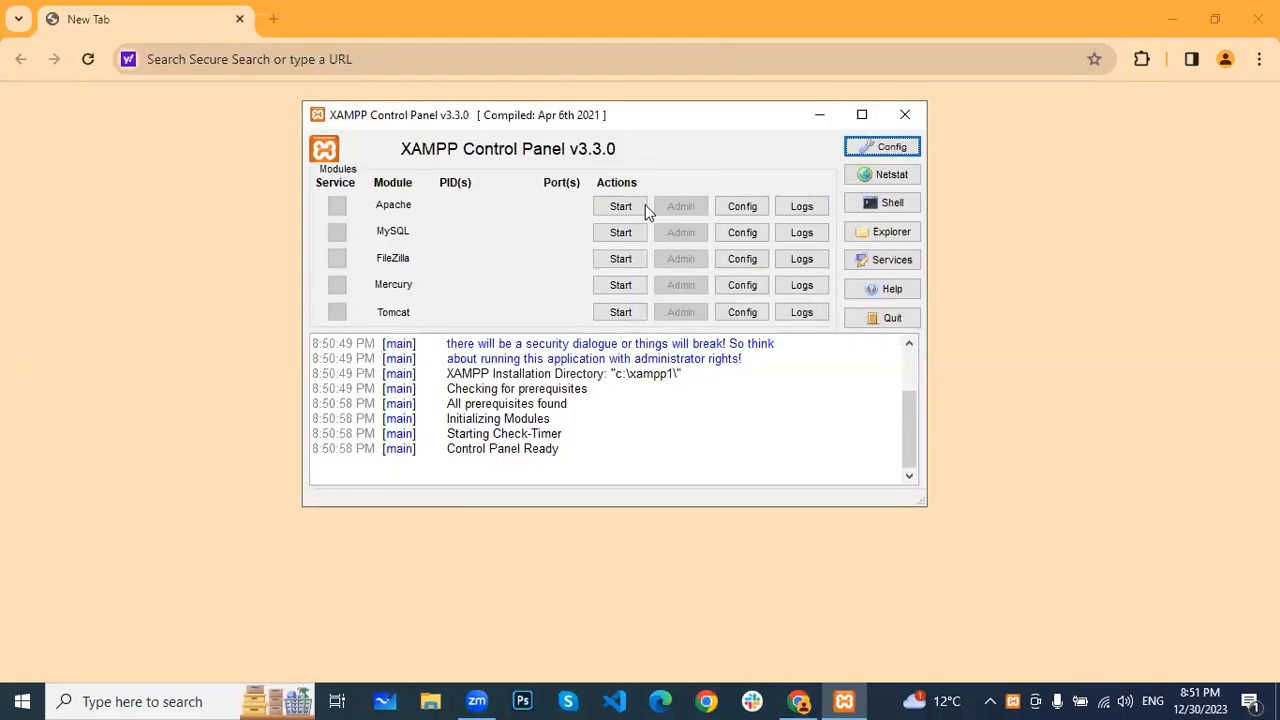
left_click(645, 207)
left_click(645, 229)
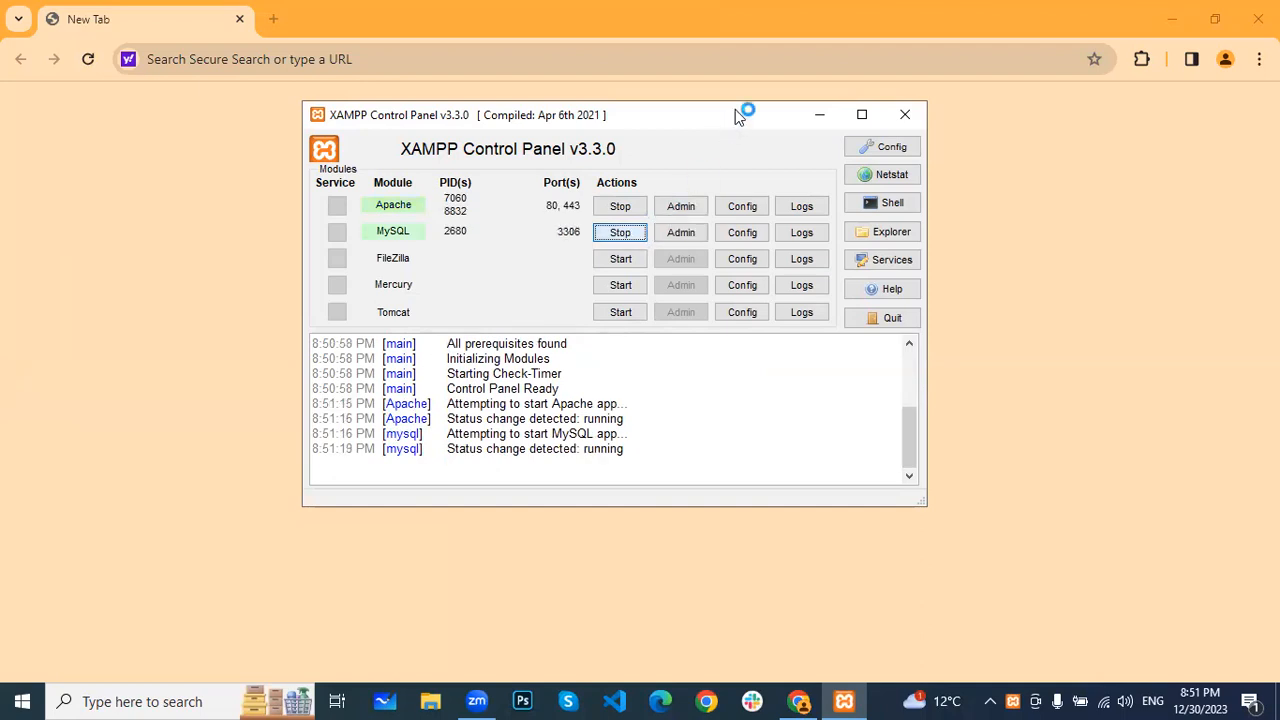
left_click(819, 117)
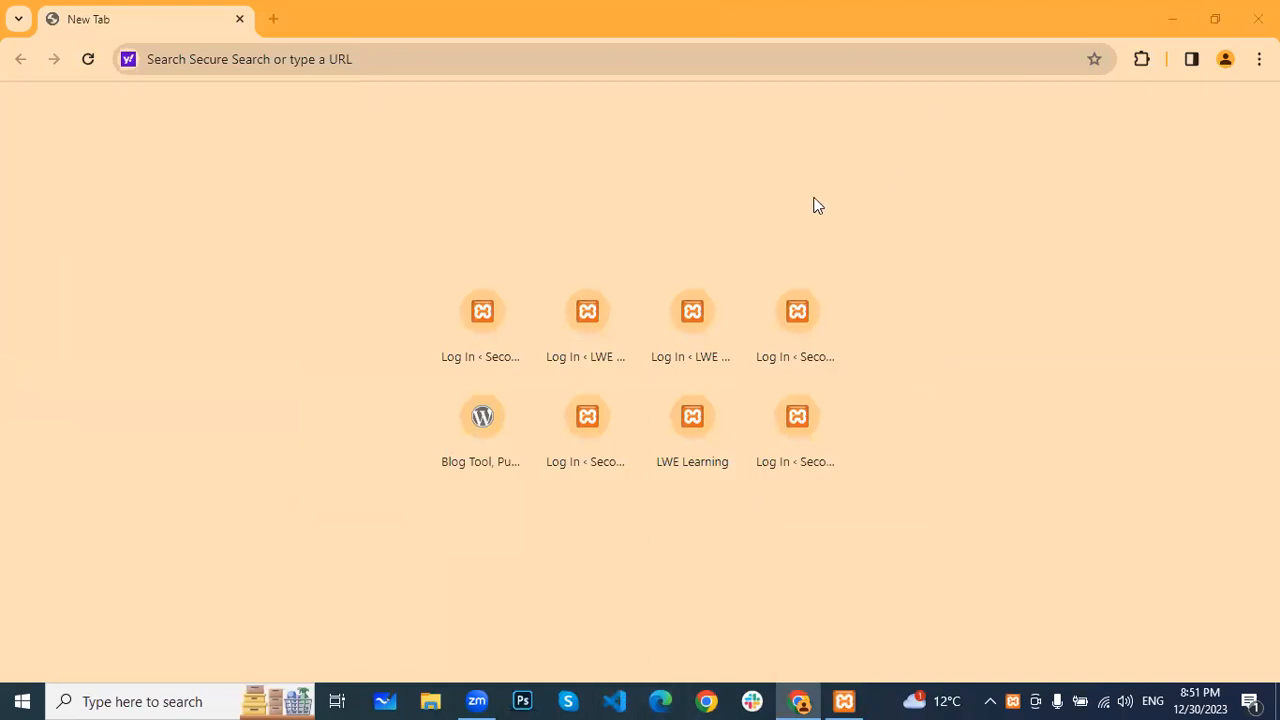
Open the local WordPress site at localhost/batch86 in the browser
left_click(693, 63)
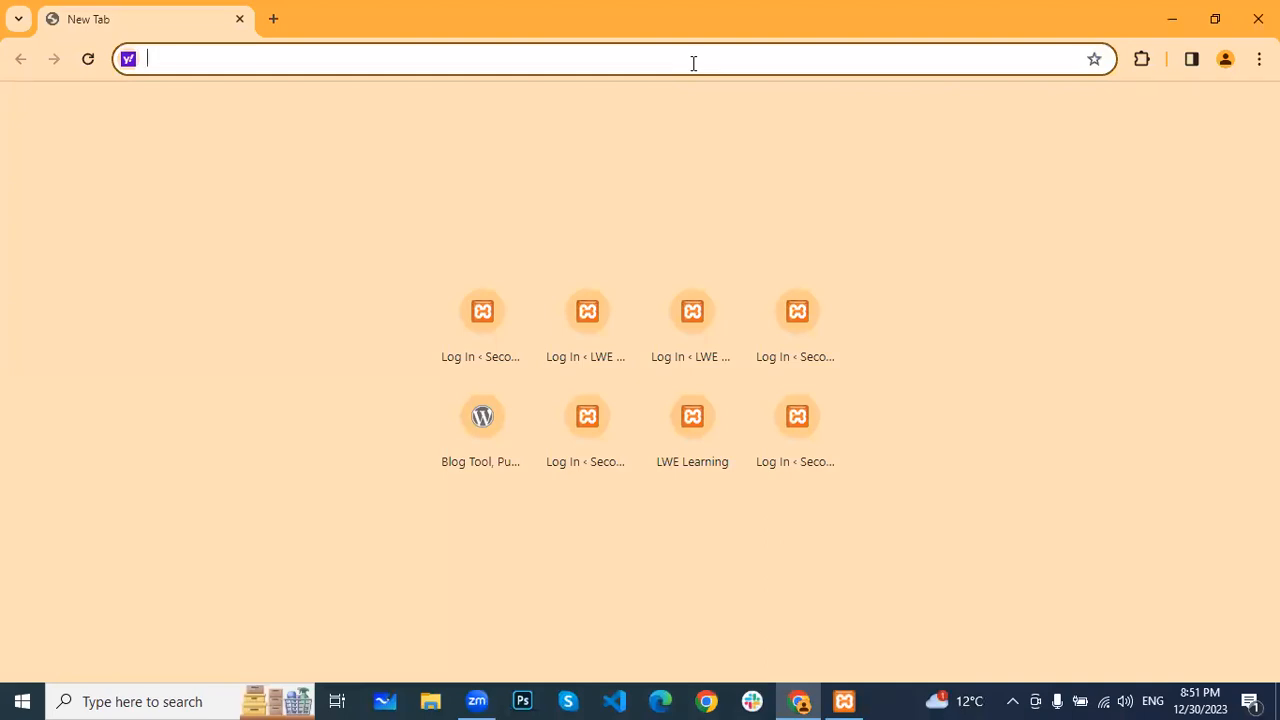
type("local")
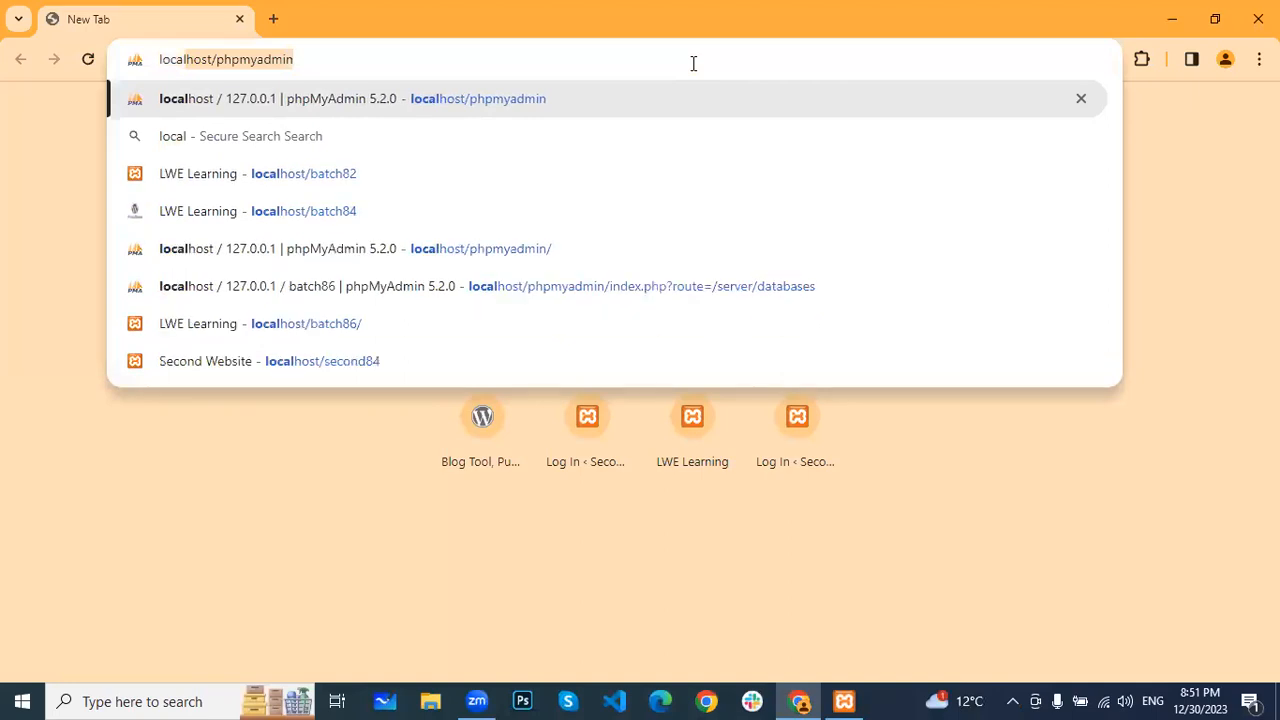
key("Right")
key("BackSpace")
key("BackSpace")
key("BackSpace")
key("BackSpace")
key("BackSpace")
key("BackSpace")
key("BackSpace")
key("BackSpace")
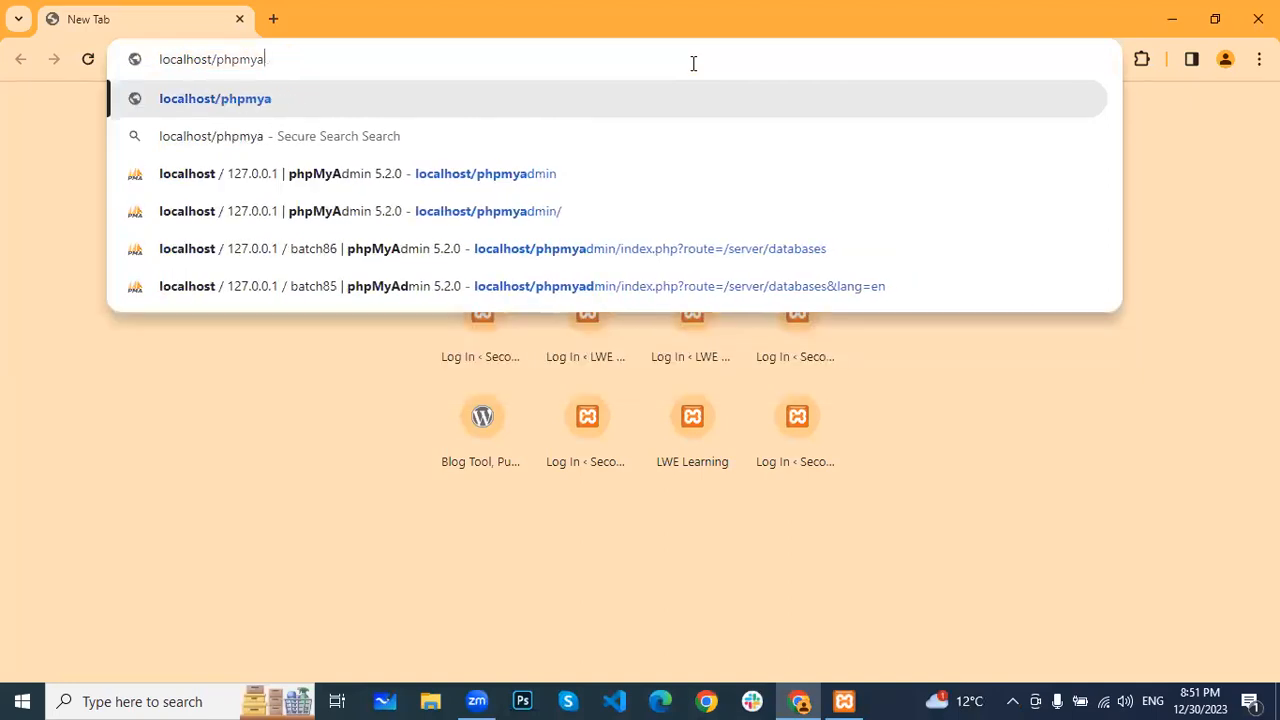
key("BackSpace")
key("BackSpace")
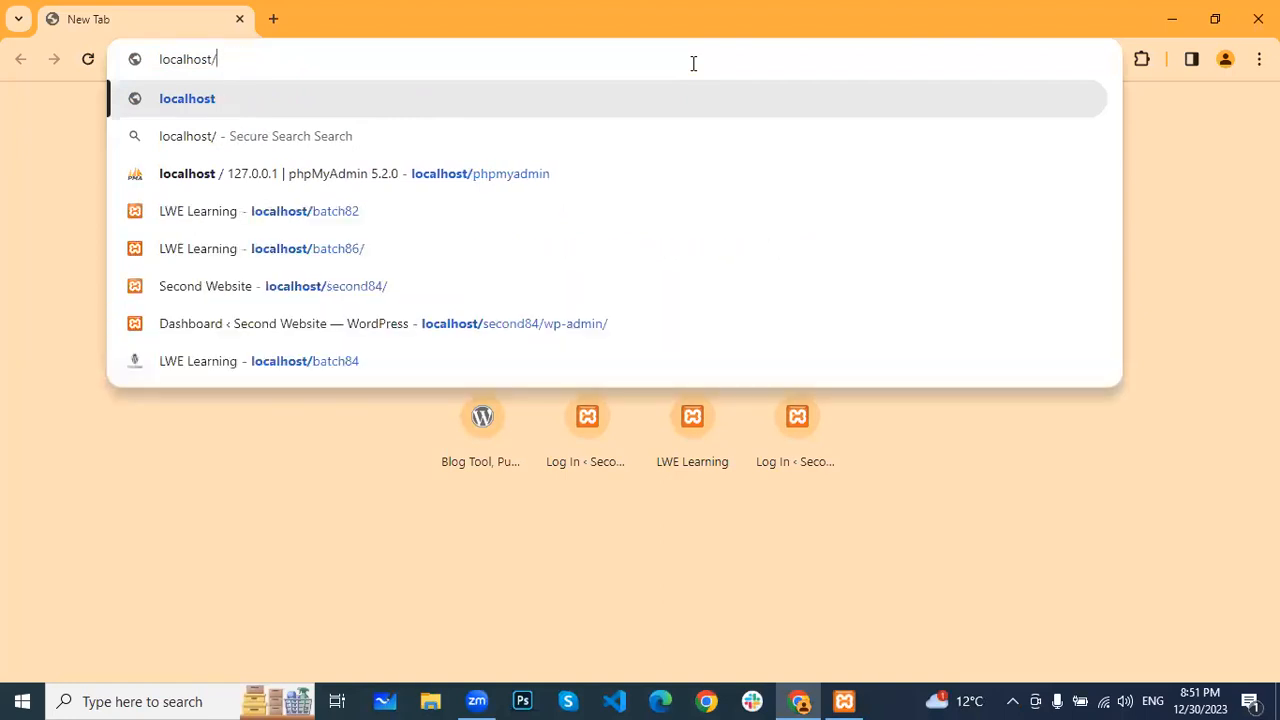
type("batc86")
key("Left")
key("Left")
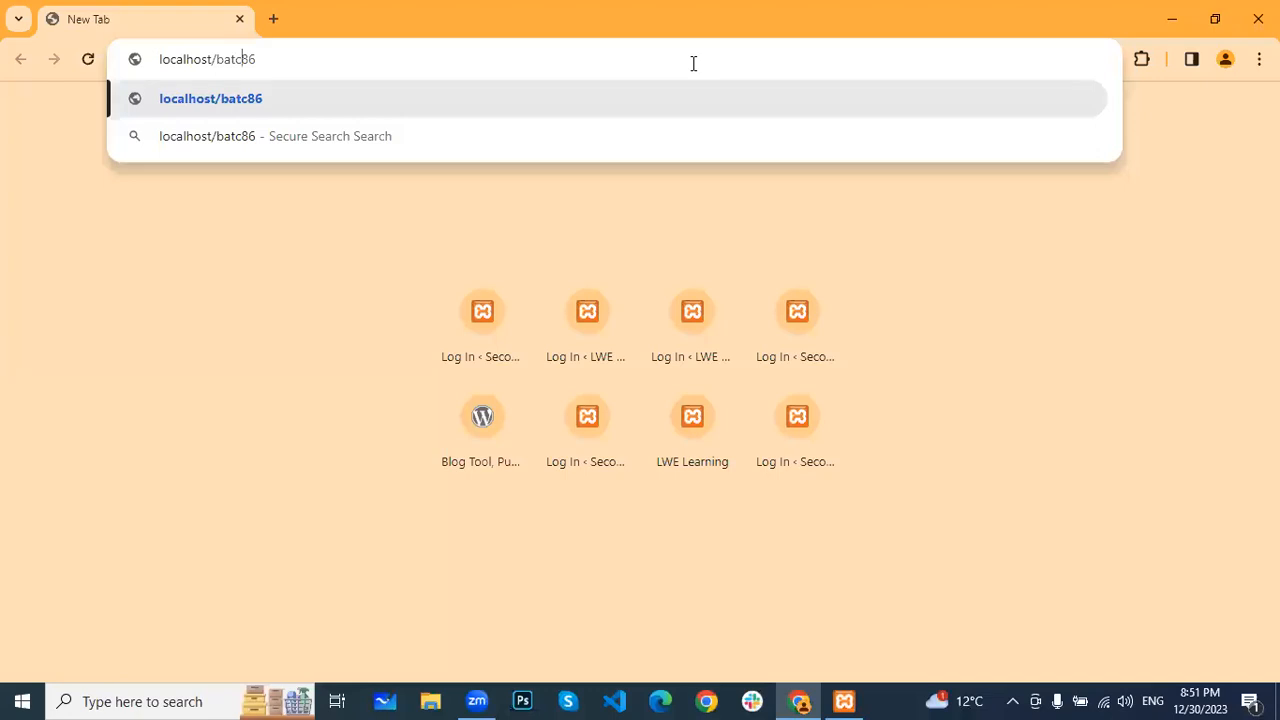
type("h")
key("Return")
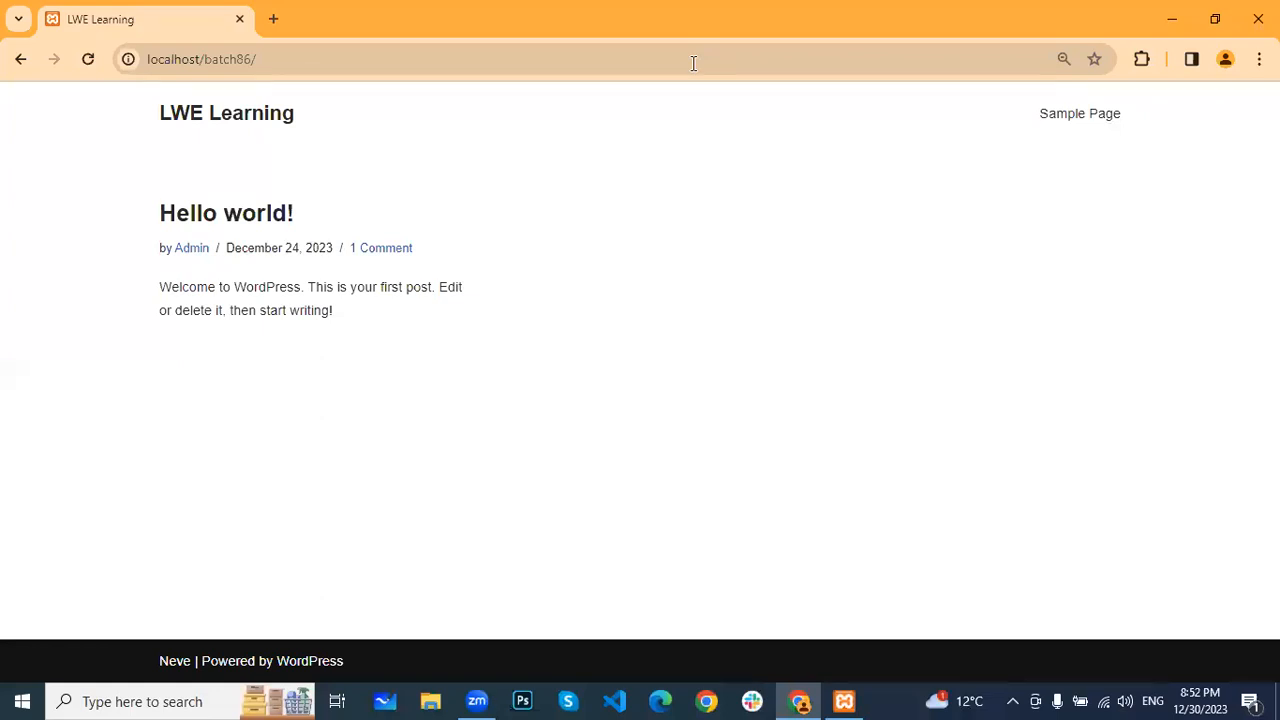
left_click(624, 63)
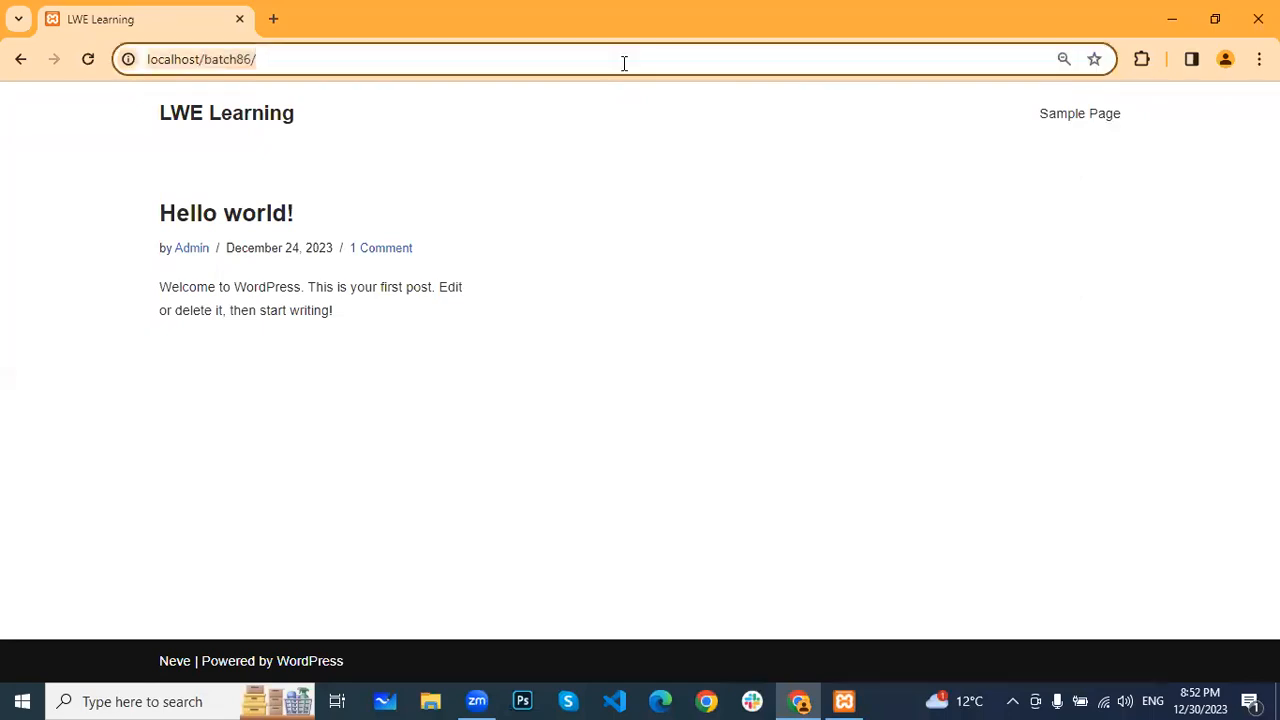
left_click(273, 19)
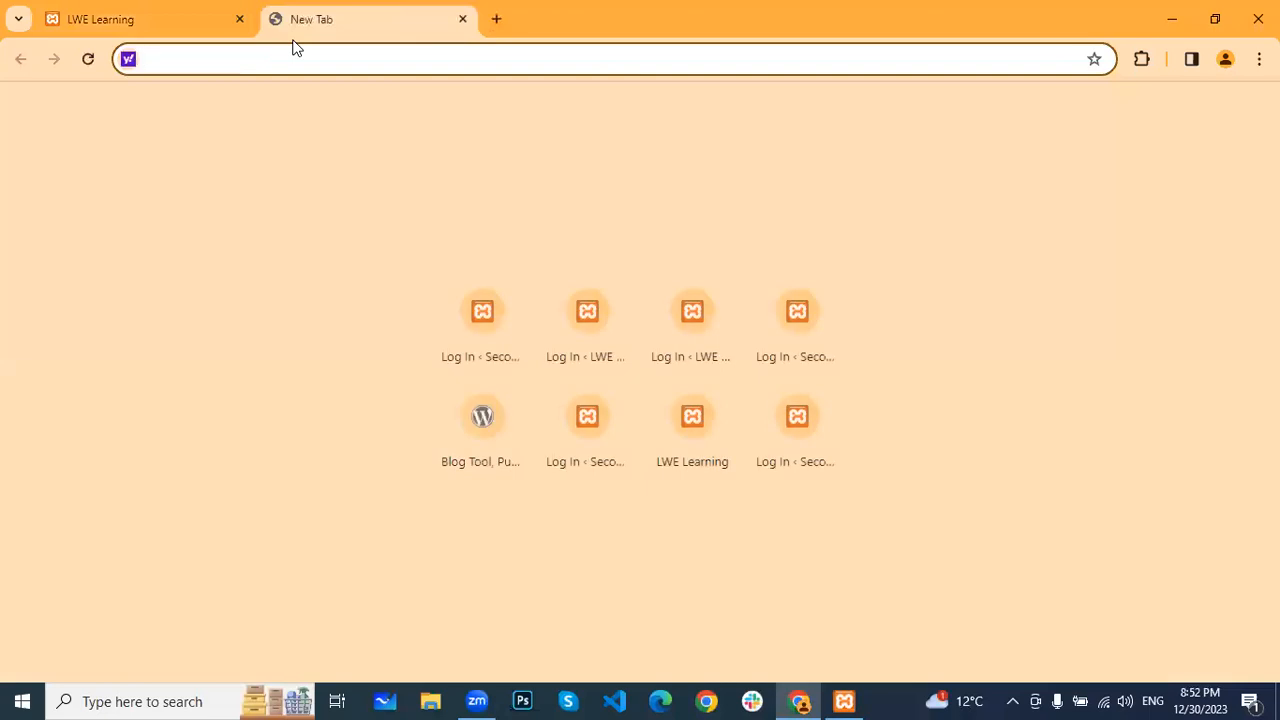
type("http://localhost/batch86/")
type("w")
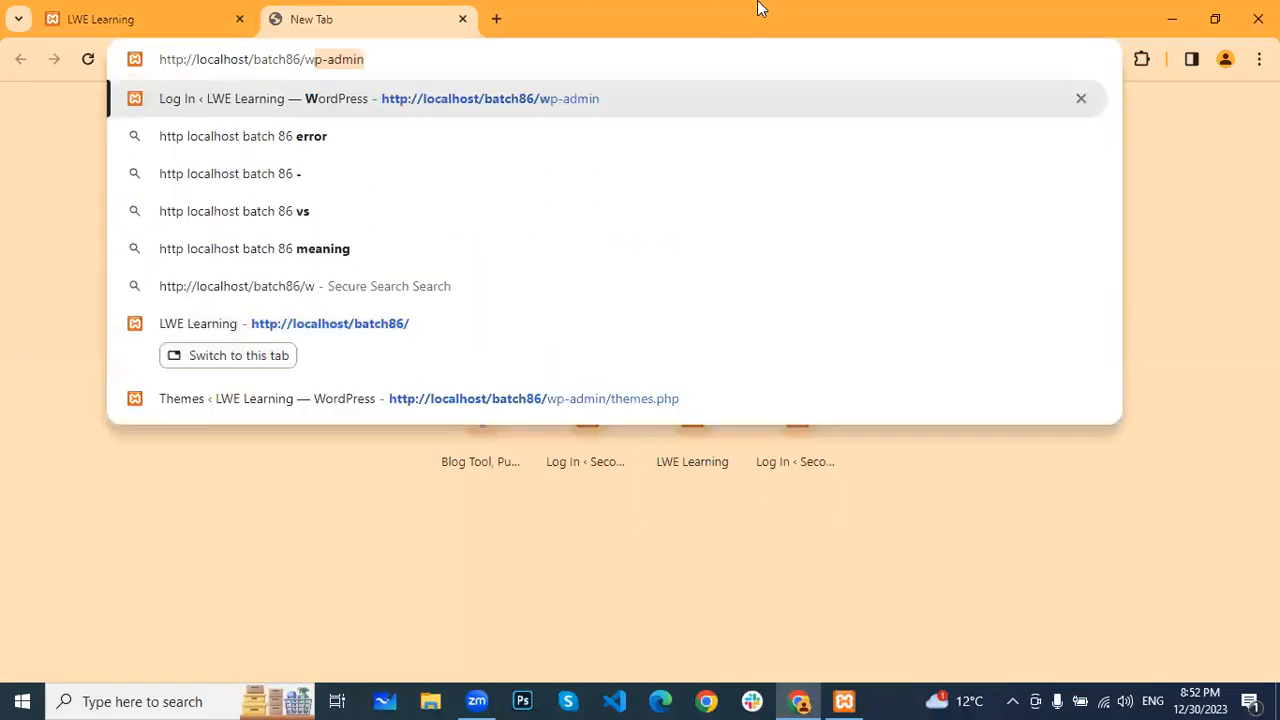
type("p-admin")
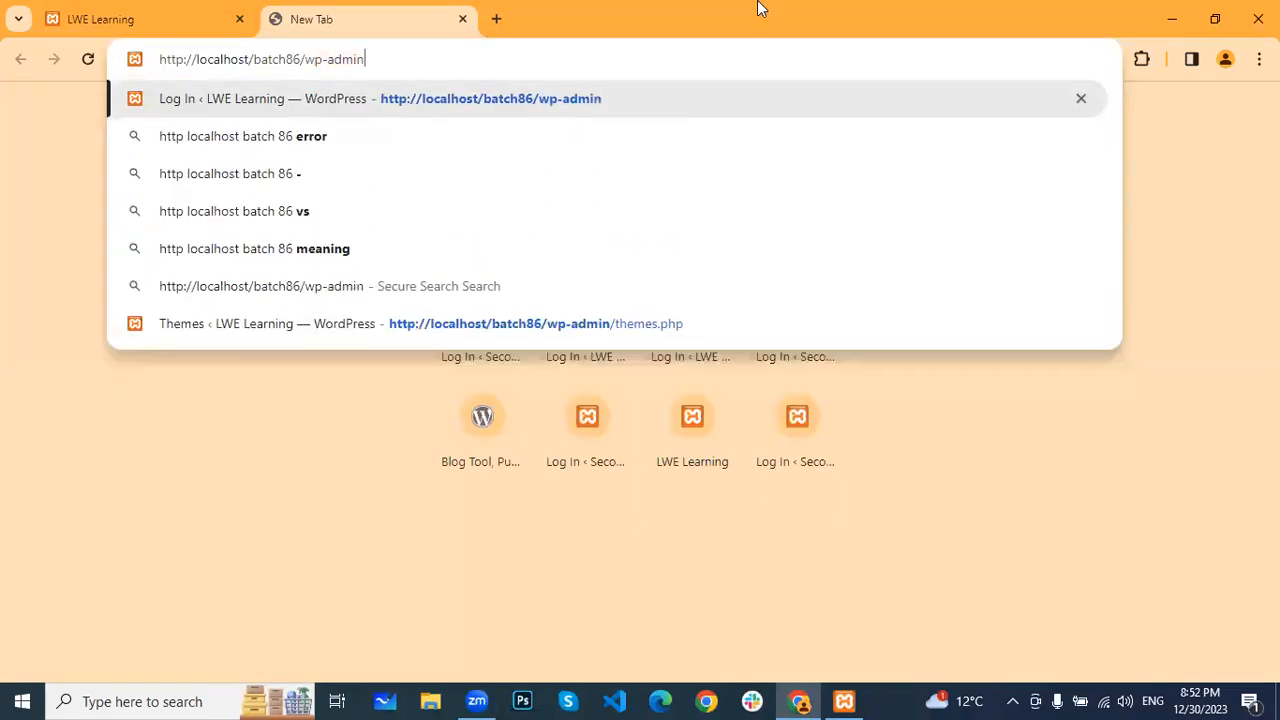
key("Return")
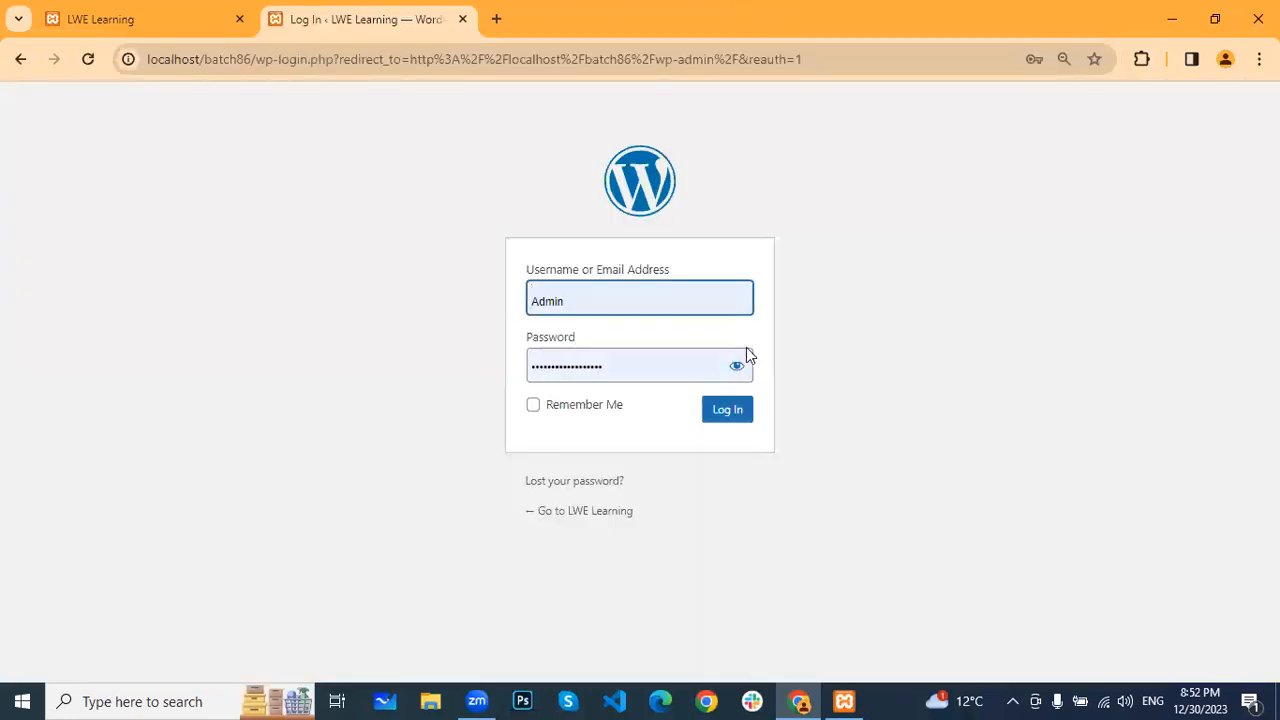
Log in to WordPress with the prefilled credentials and dismiss the Neve theme notice on the dashboard
left_click(748, 423)
left_click(748, 423)
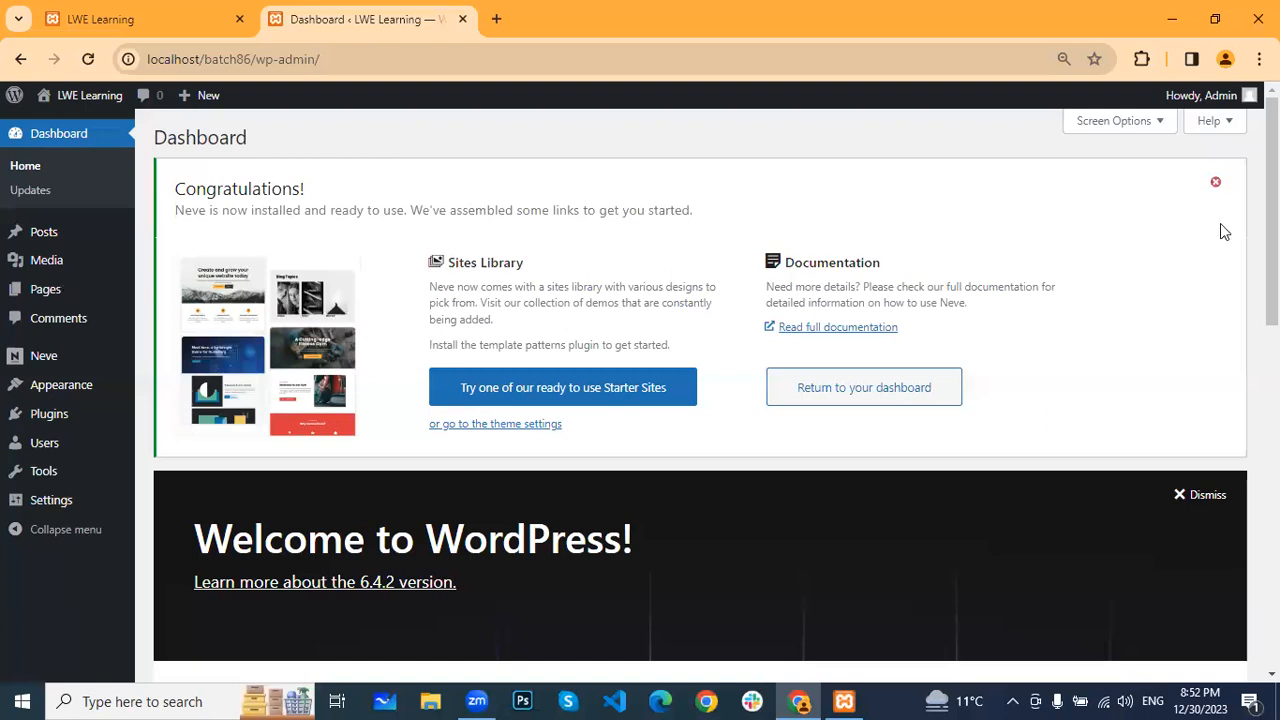
left_click(1220, 223)
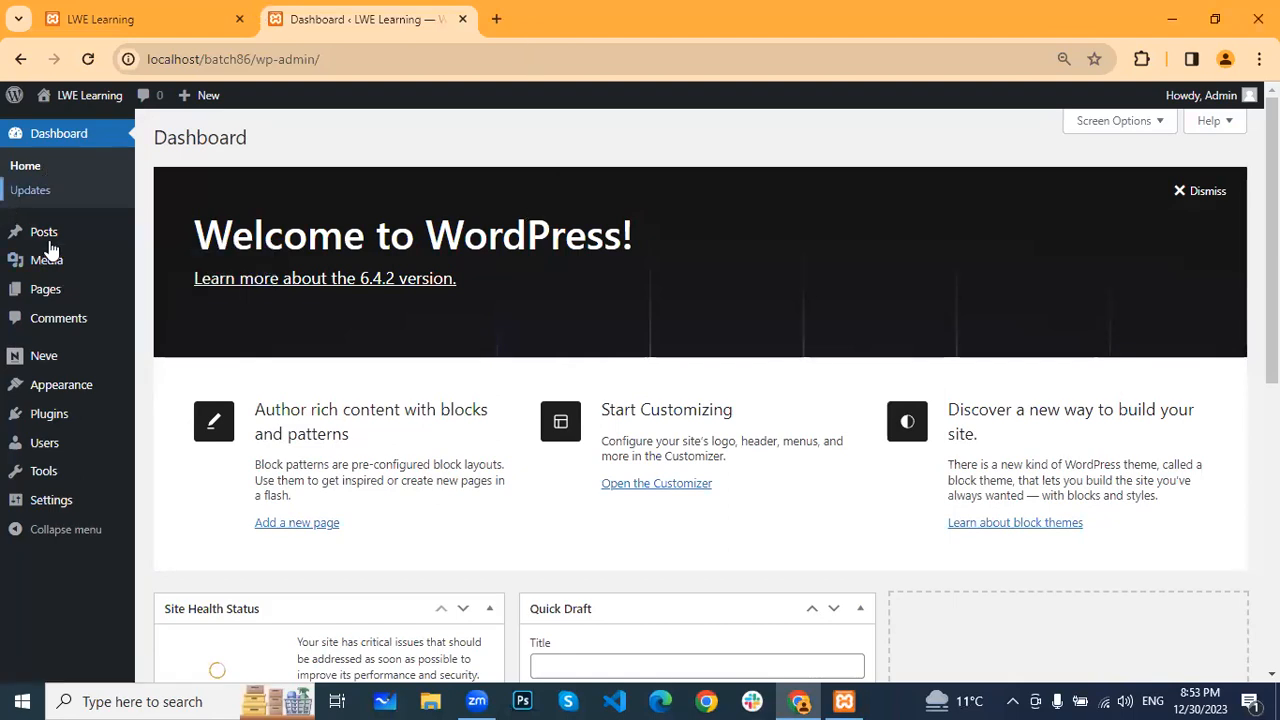
Open the list of all posts in the WordPress admin
mouse_move(56, 243)
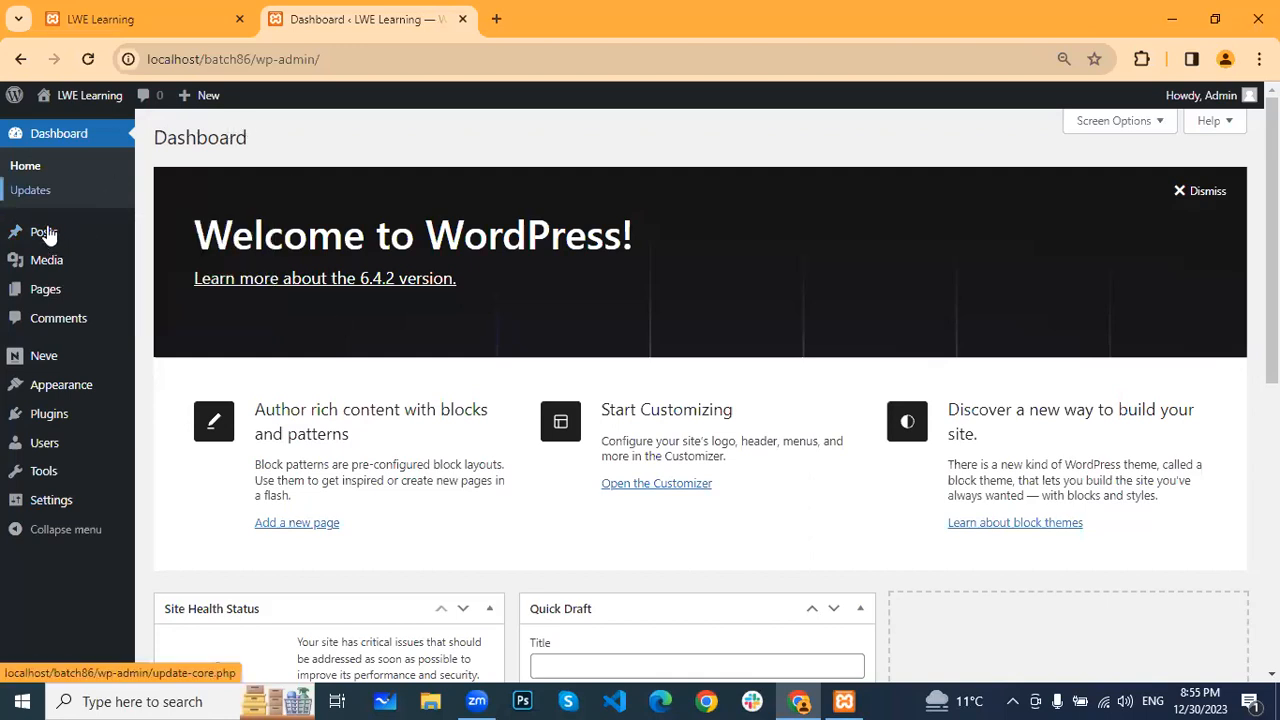
mouse_move(50, 234)
left_click(207, 264)
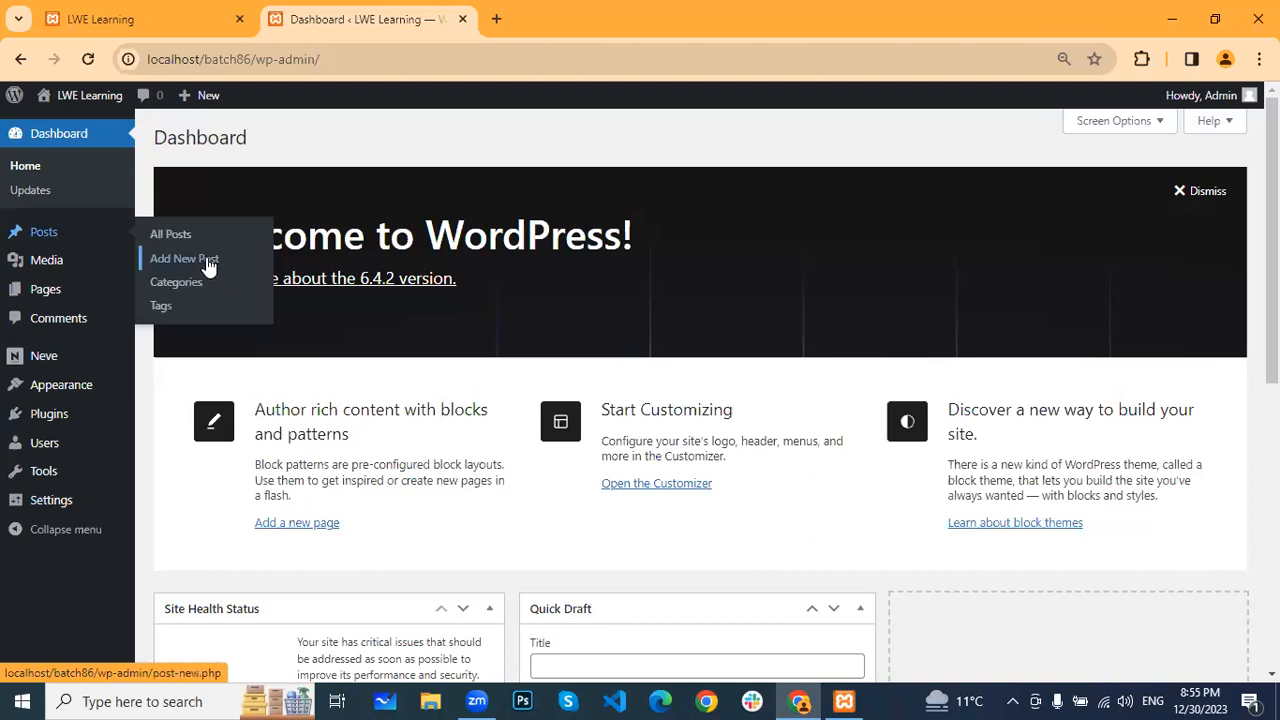
left_click(152, 234)
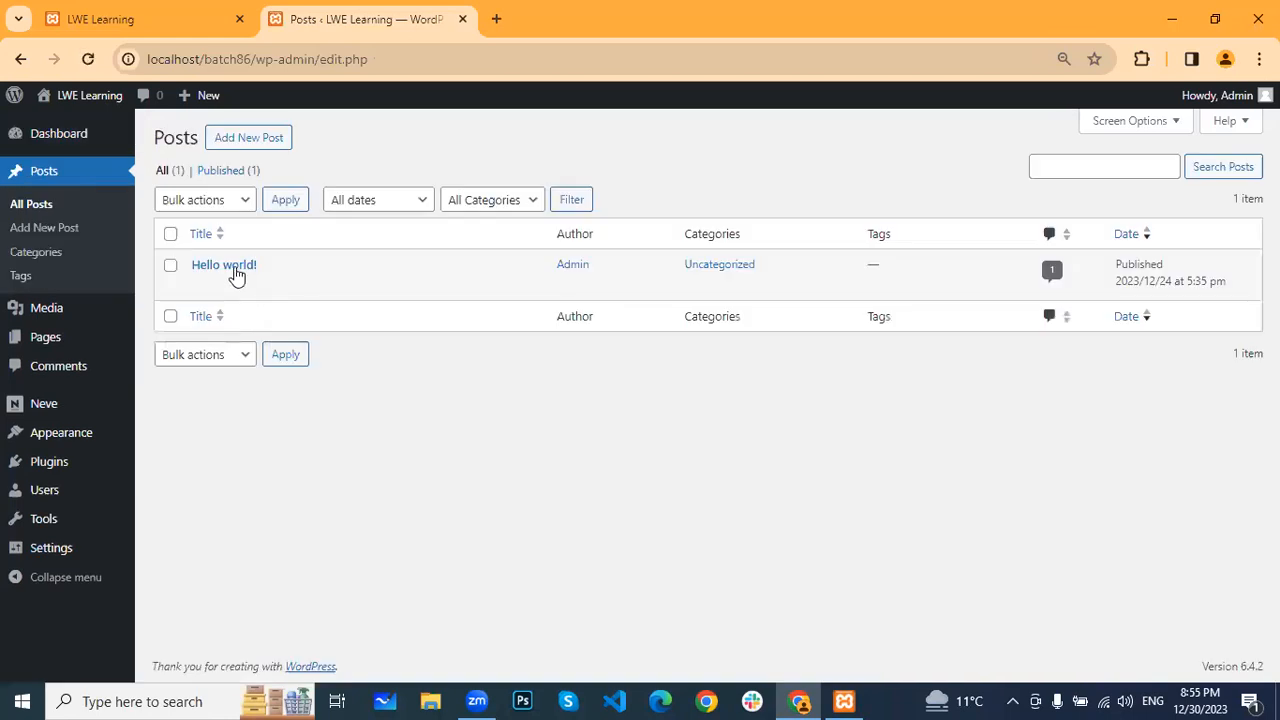
View the Hello world! post on the site's front page, examining its title, author line, date and text
mouse_move(214, 276)
left_click(186, 25)
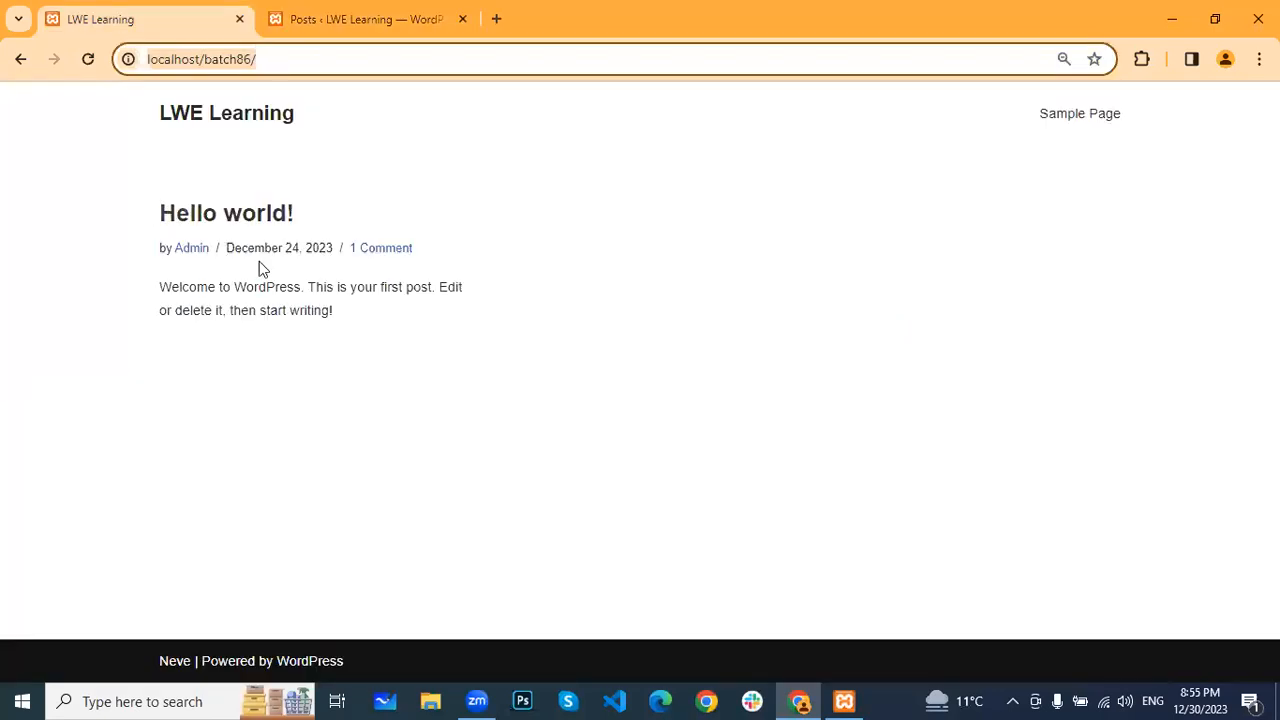
left_click_drag(259, 262, 160, 250)
left_click_drag(491, 363, 60, 308)
left_click(64, 312)
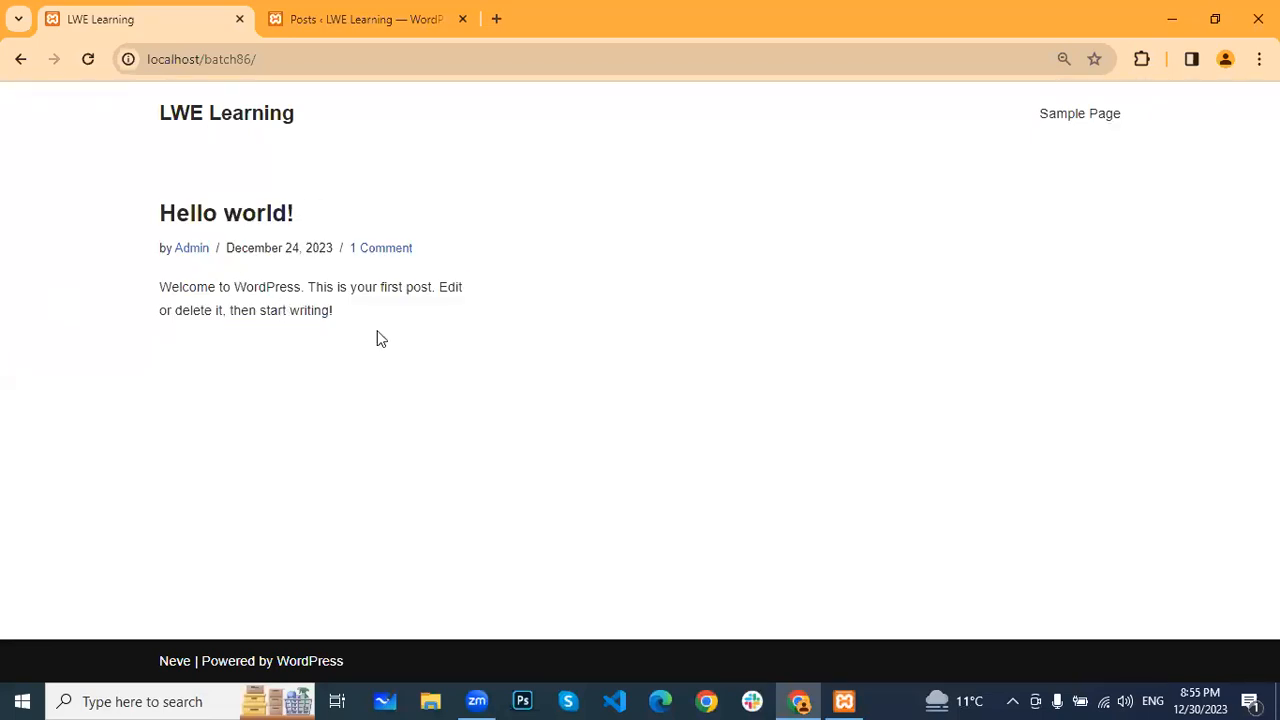
left_click_drag(149, 223, 66, 269)
left_click(573, 526)
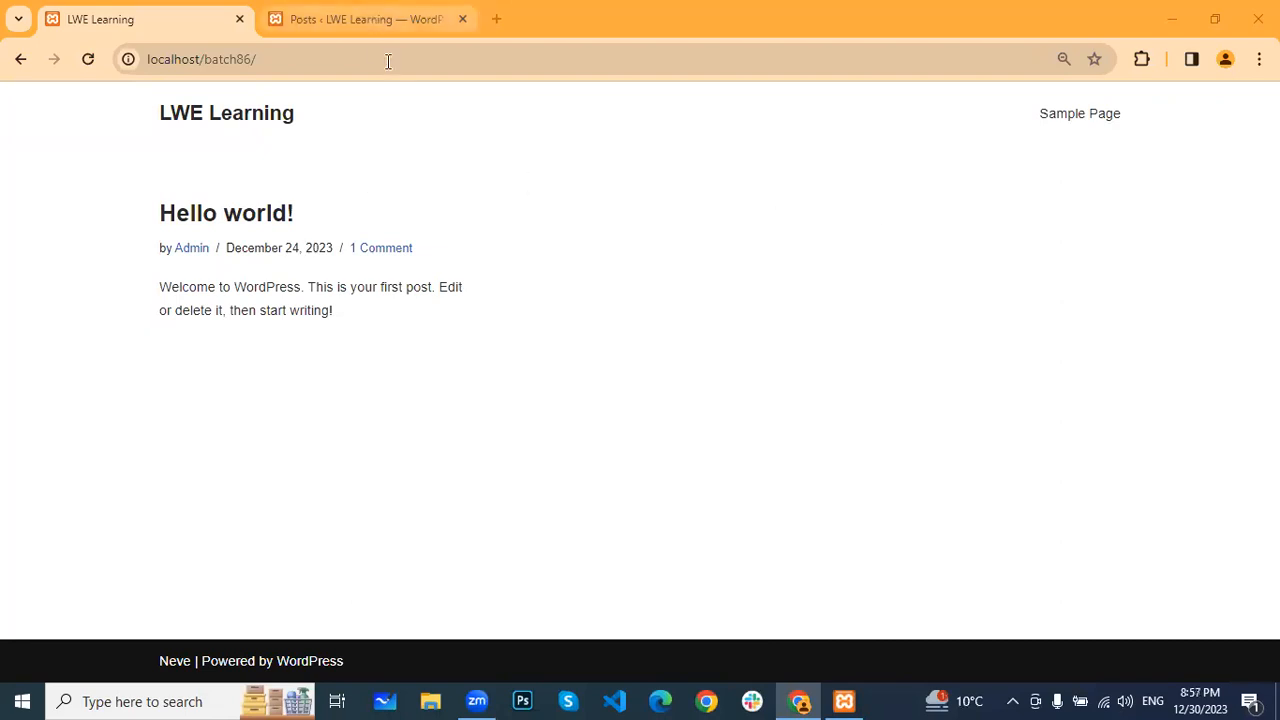
Return to the WordPress posts list and start a new post
key("ctrl+Tab")
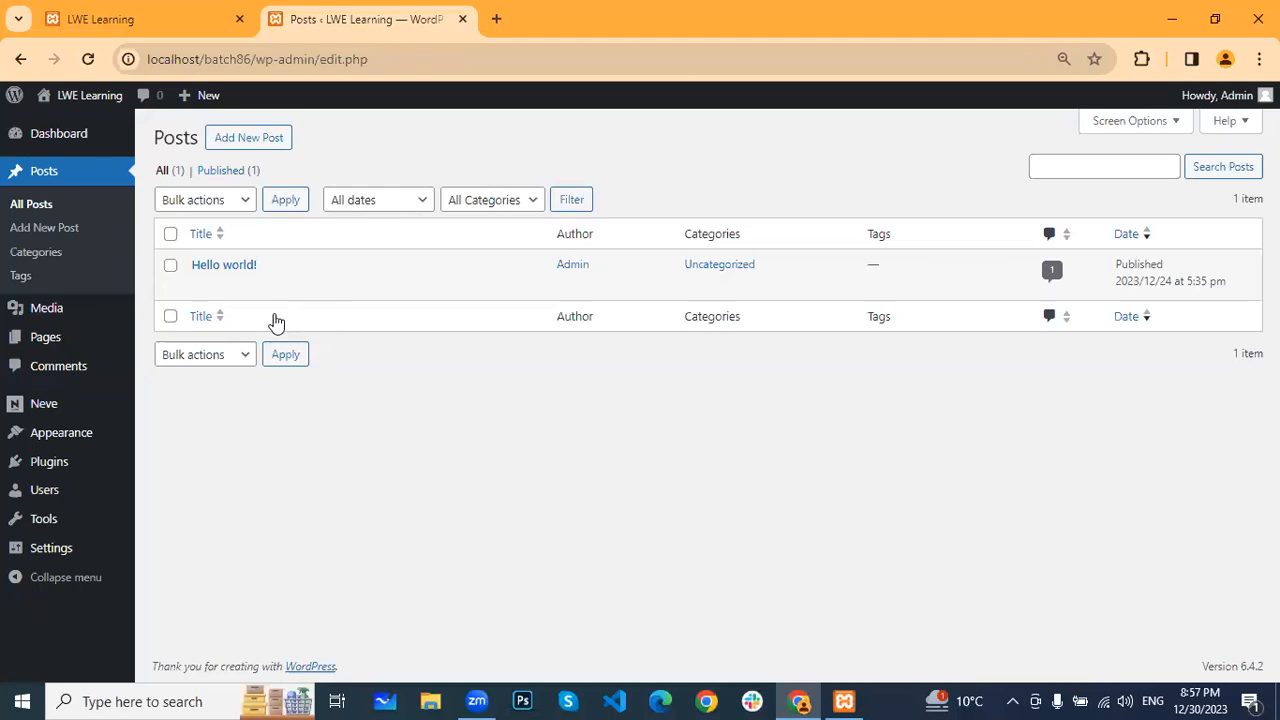
left_click(250, 139)
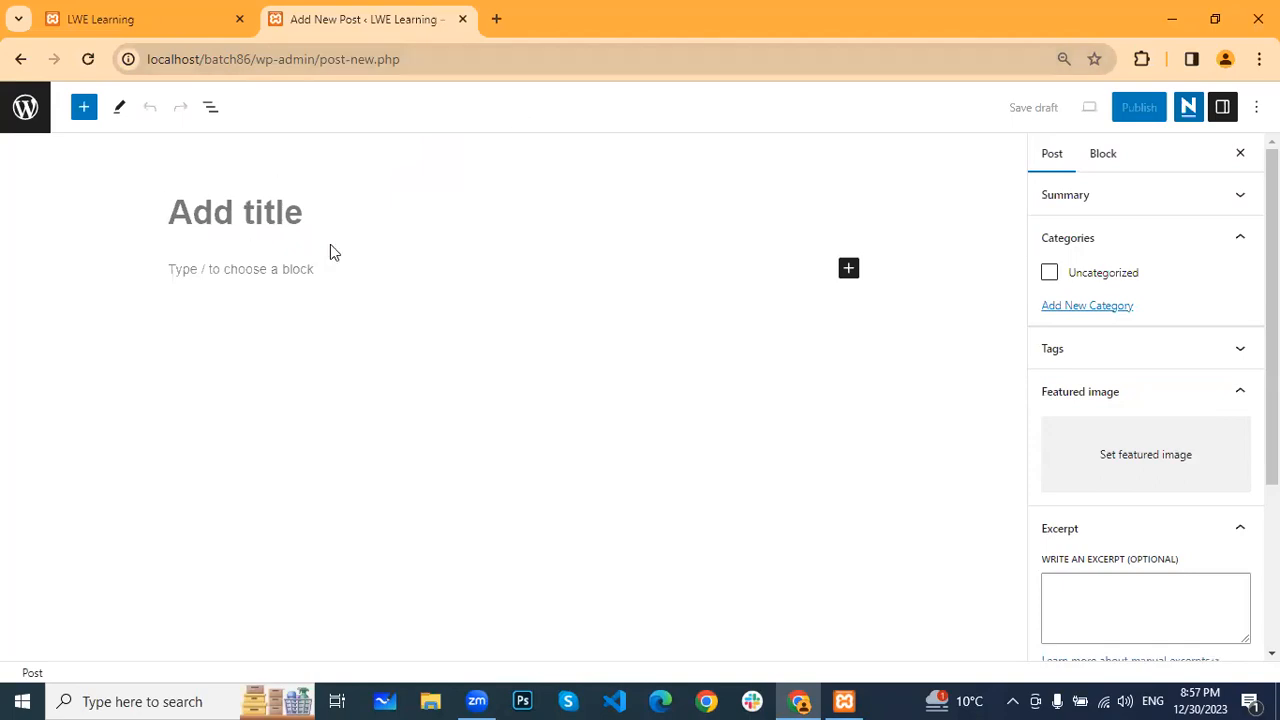
Search the web for "daily pakistan" in a new browser tab
left_click(494, 24)
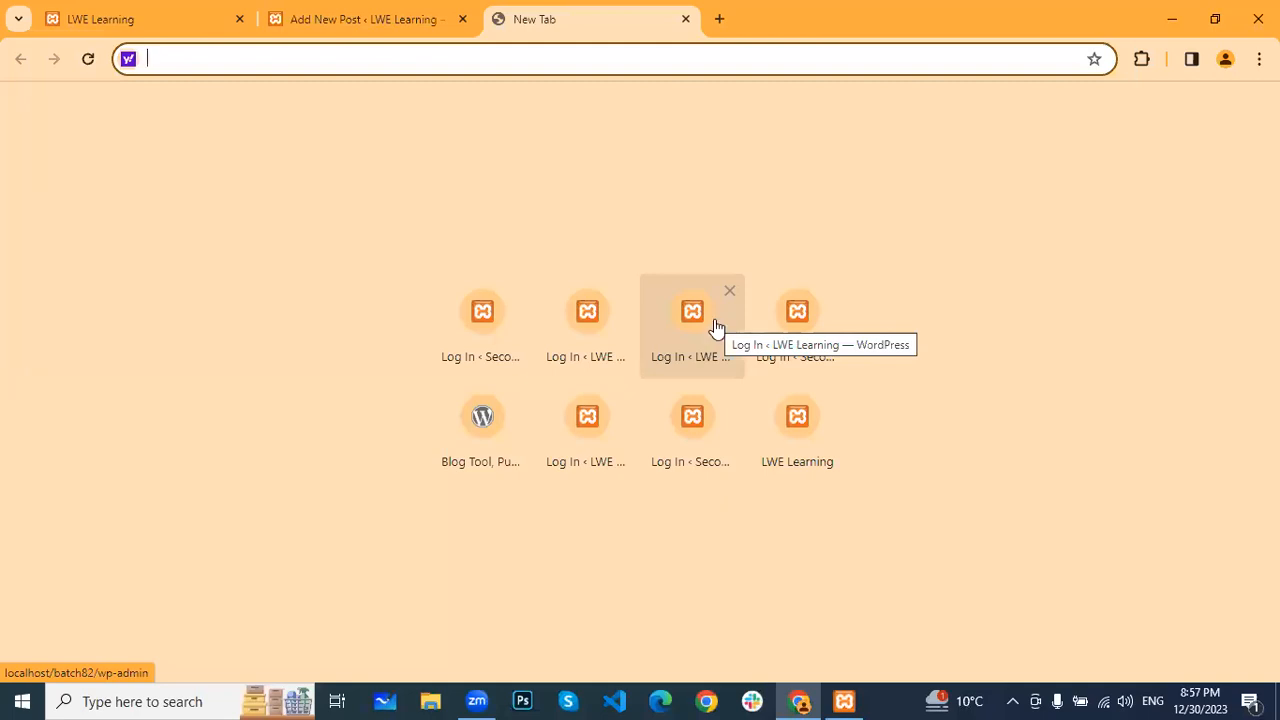
type("daily pakistan")
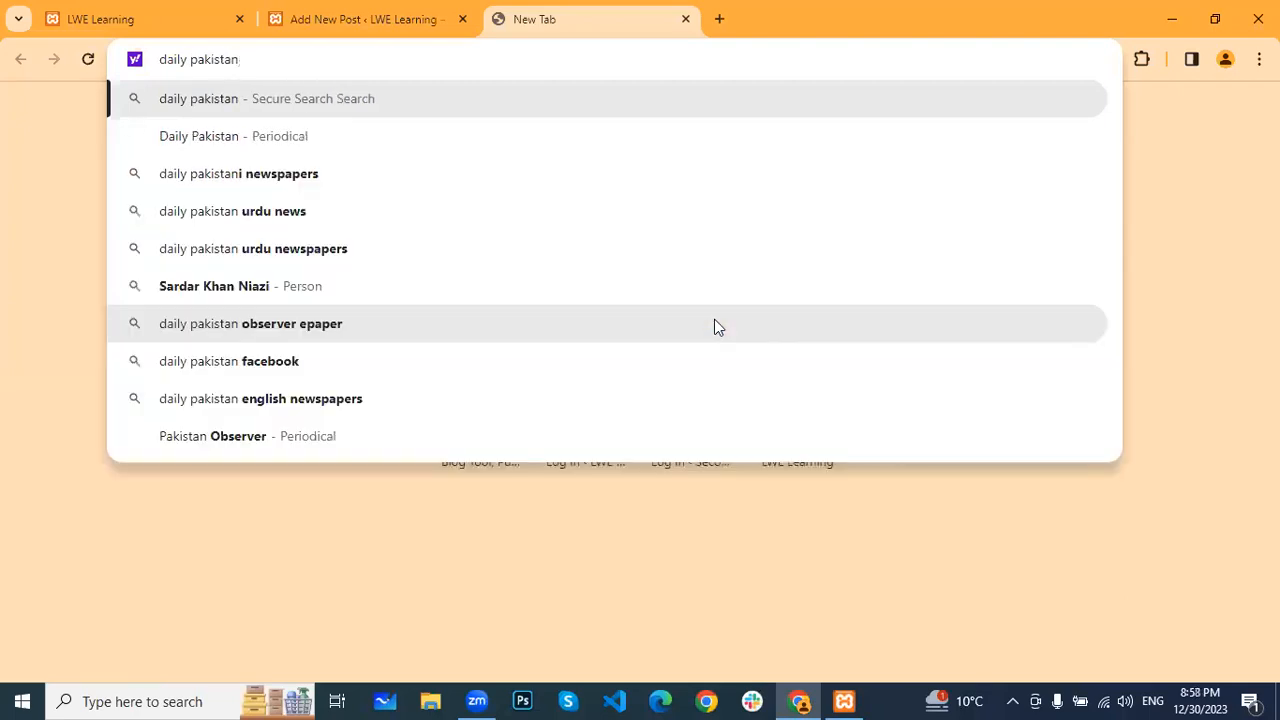
key("Return")
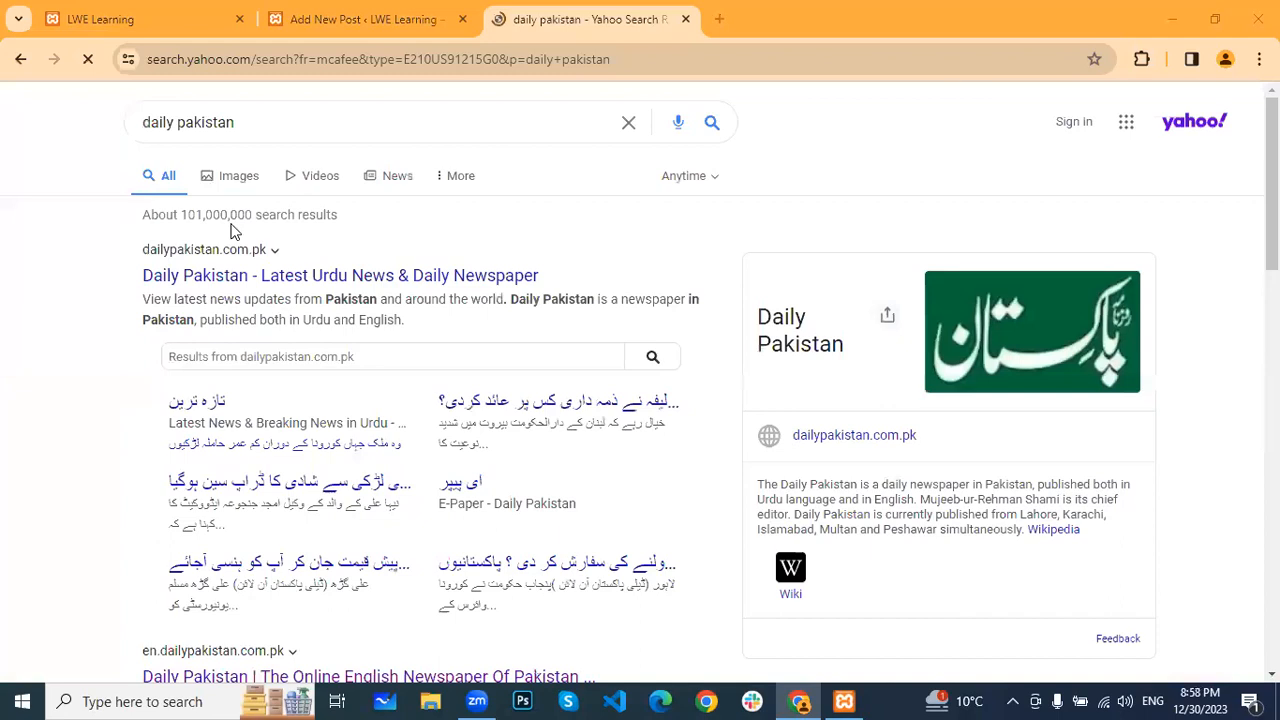
View the Daily Pakistan top-stories page from the search results, close it, and look through the remaining results
scroll(409, 423, "down", 6)
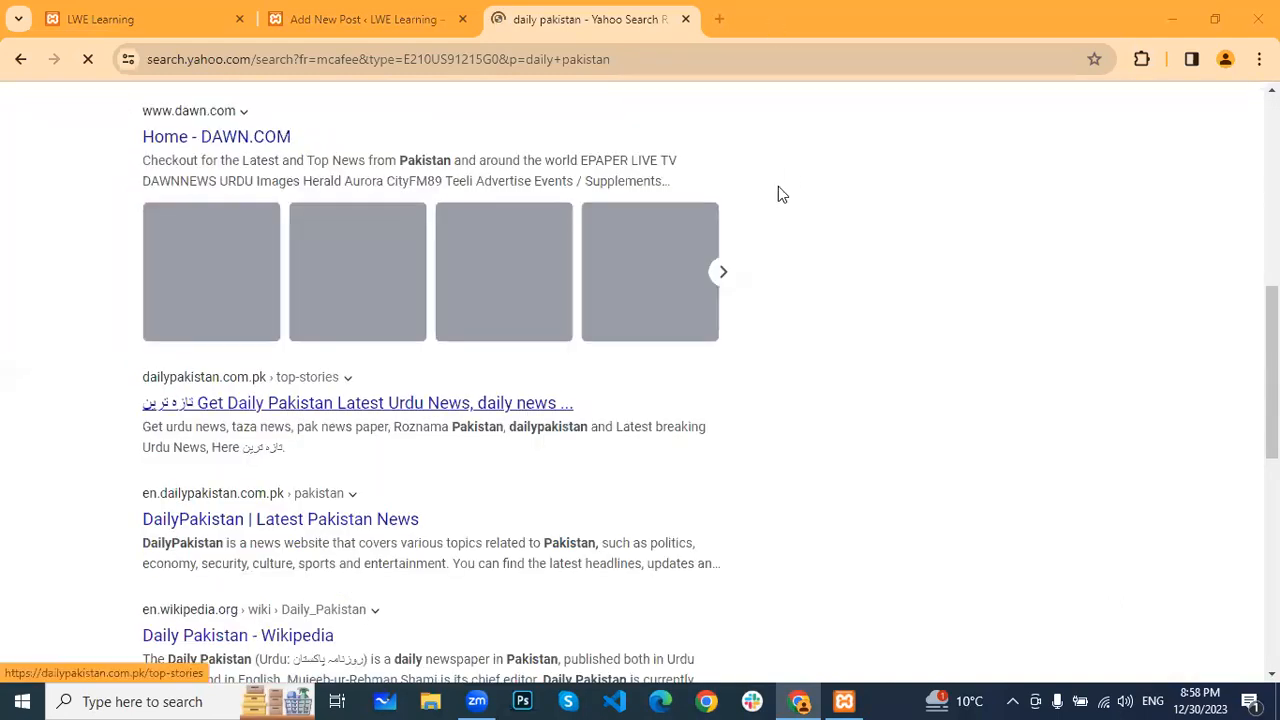
left_click(767, 23)
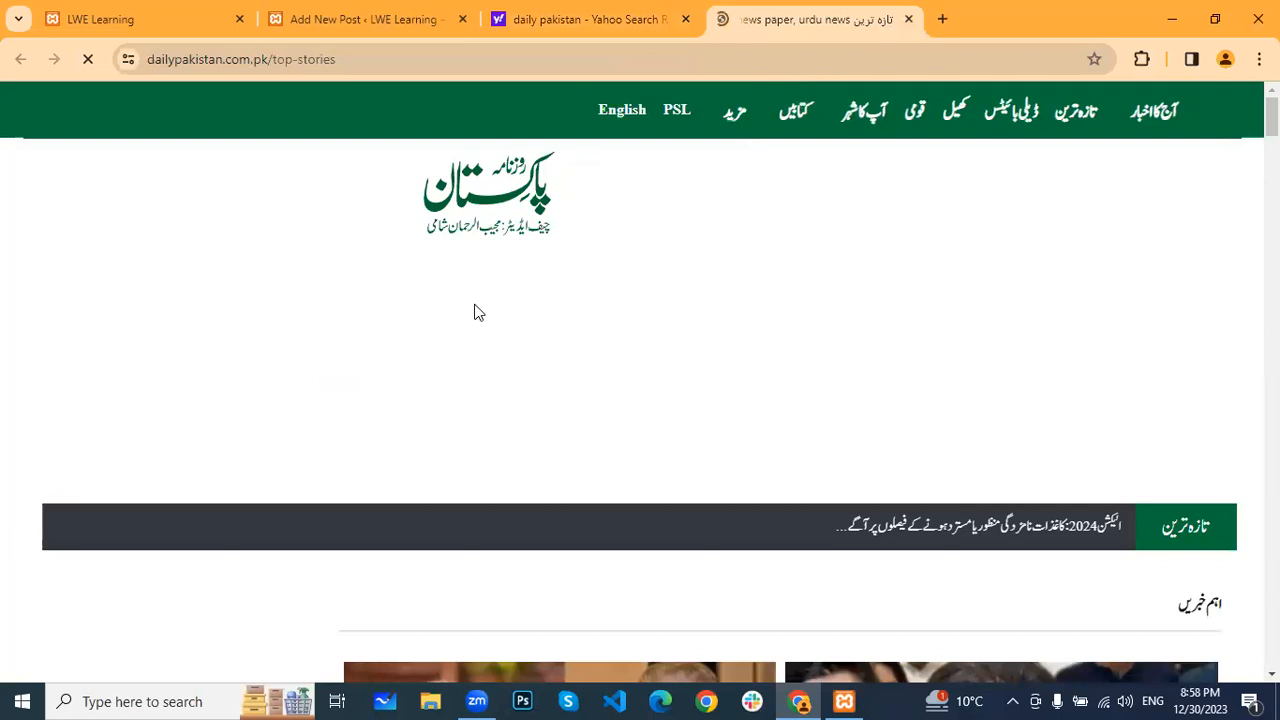
key("ctrl+w")
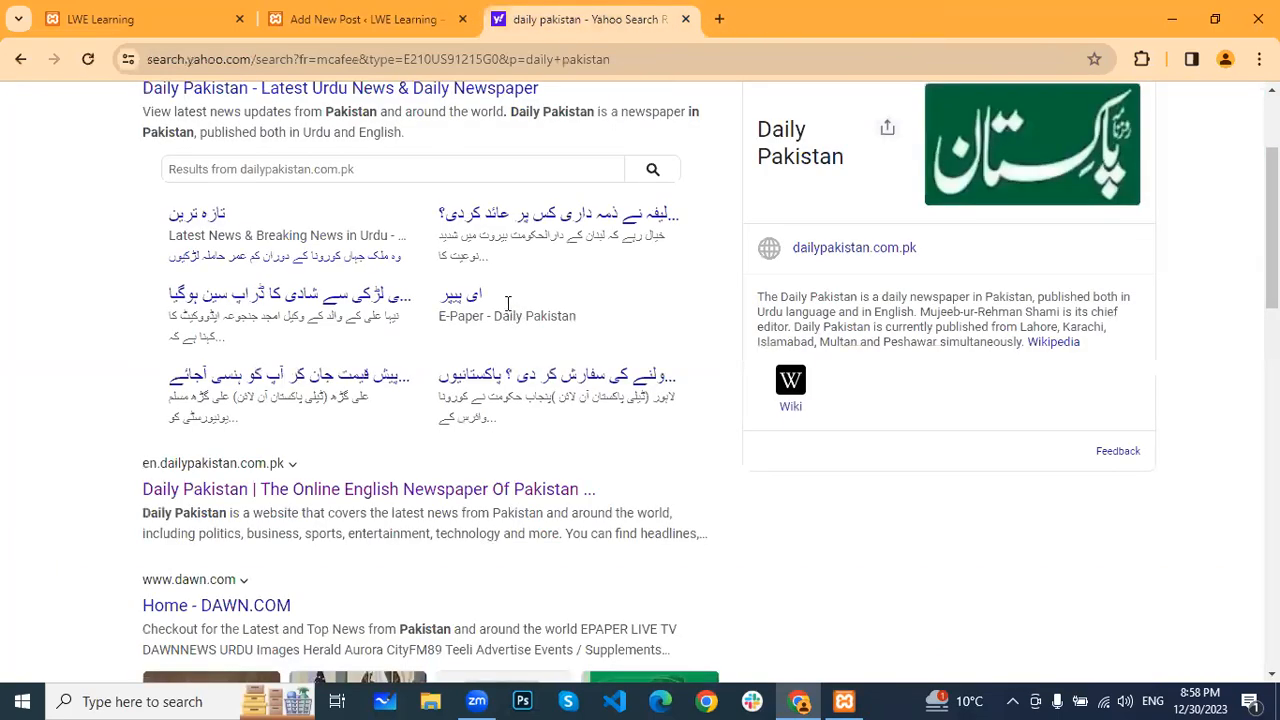
scroll(508, 303, "down", 3)
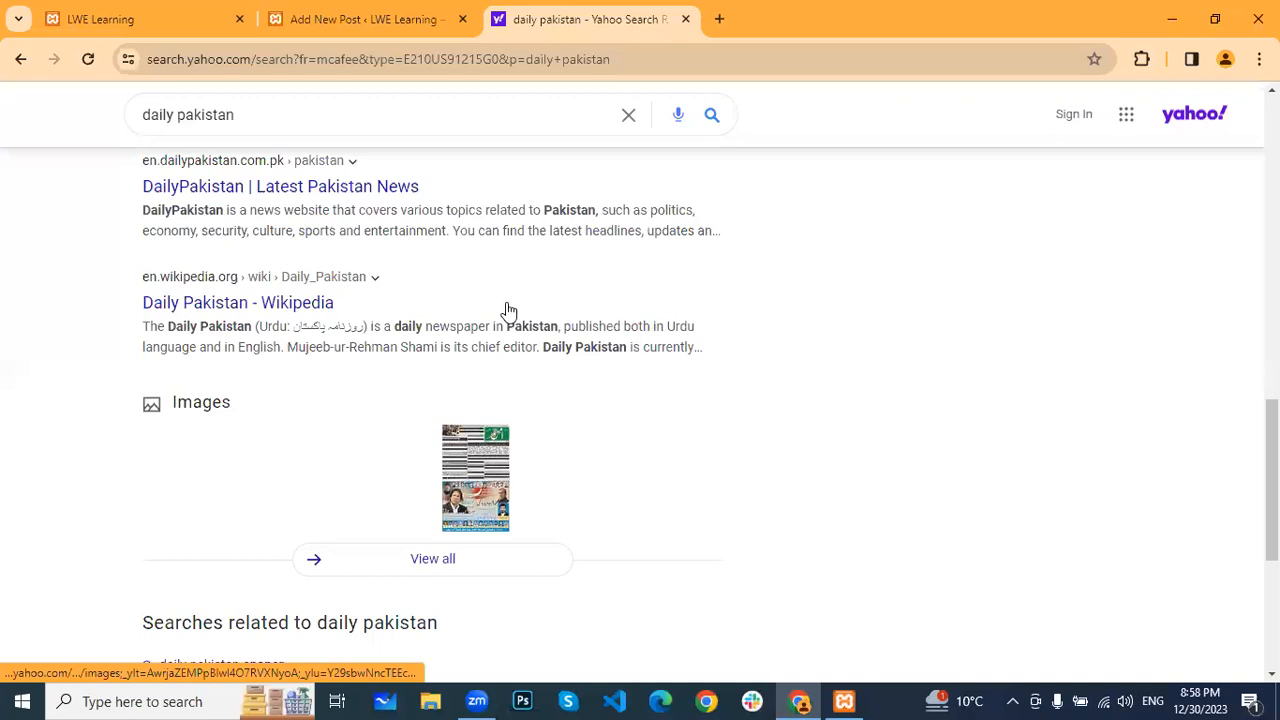
scroll(508, 310, "up", 1)
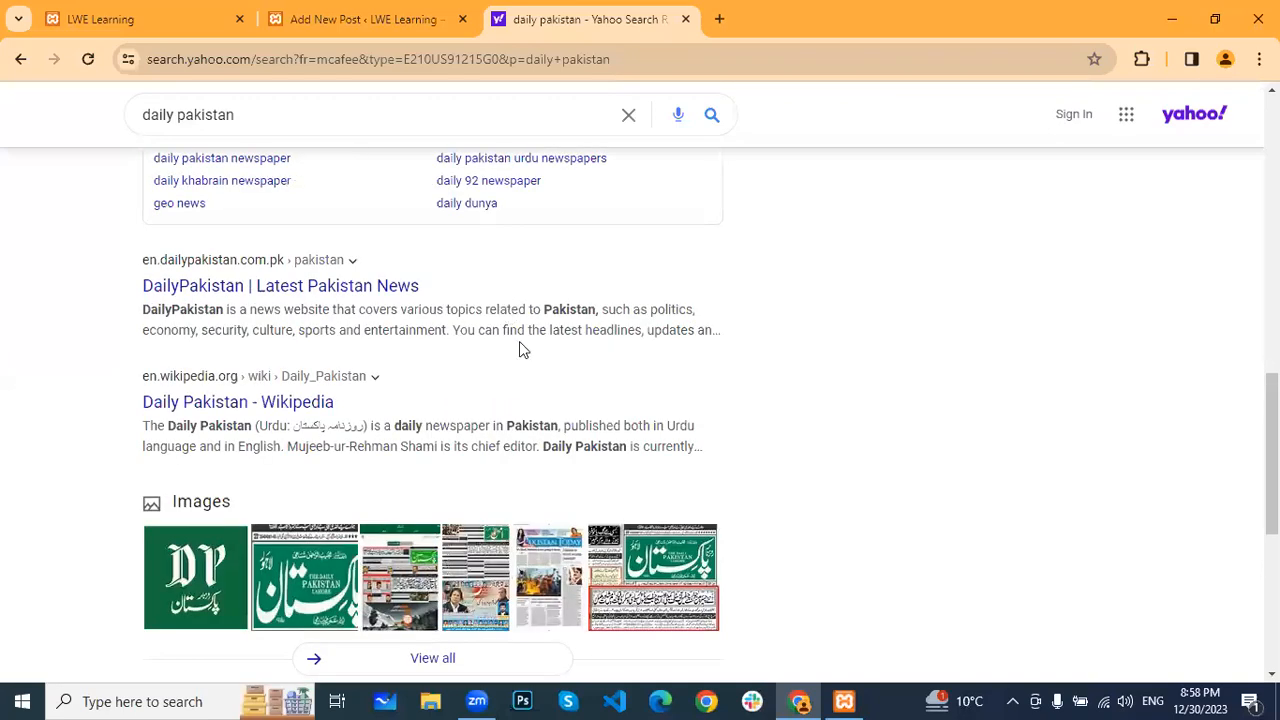
scroll(519, 341, "up", 5)
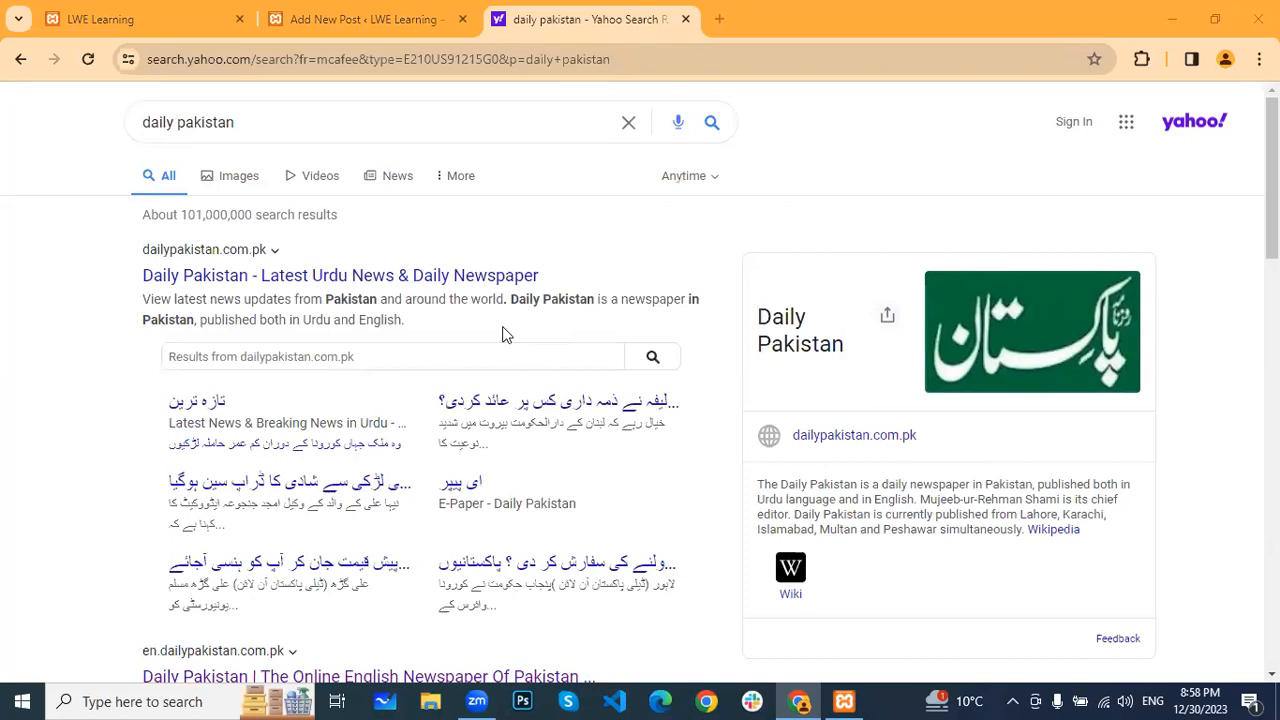
Open the Home - DAWN.COM search result in a separate tab and switch to it
scroll(315, 394, "down", 3)
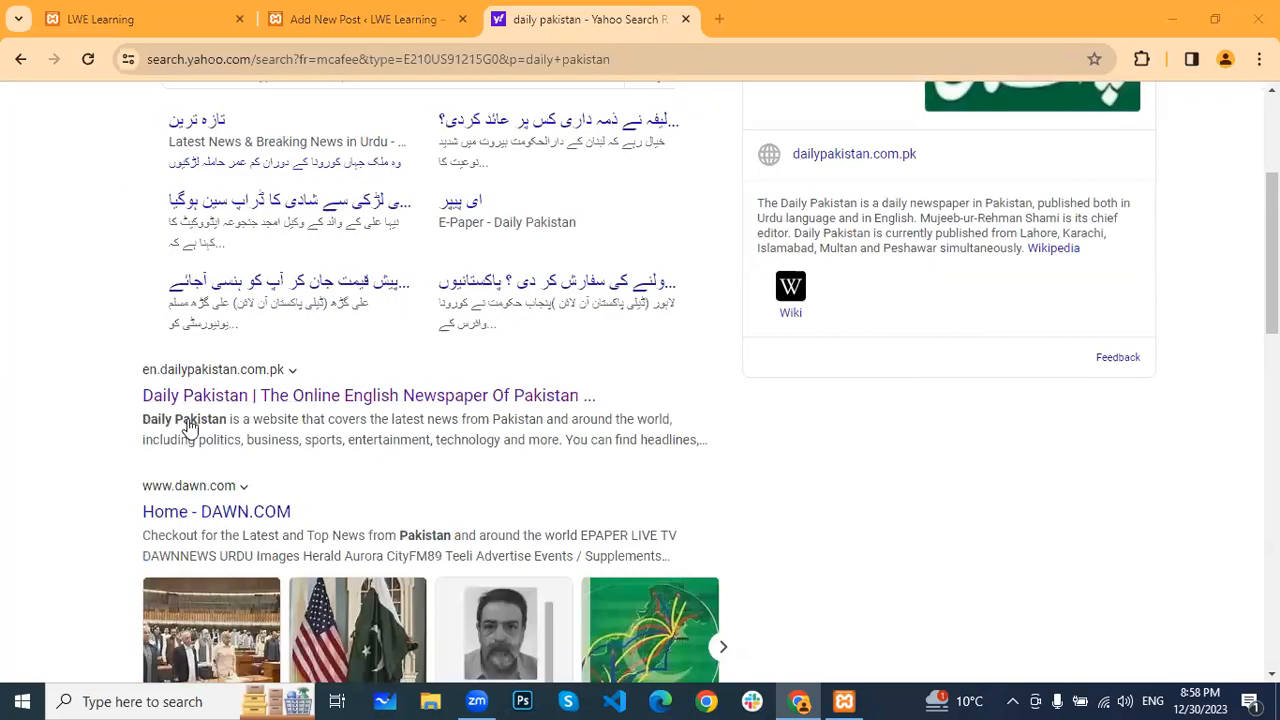
scroll(190, 427, "down", 1)
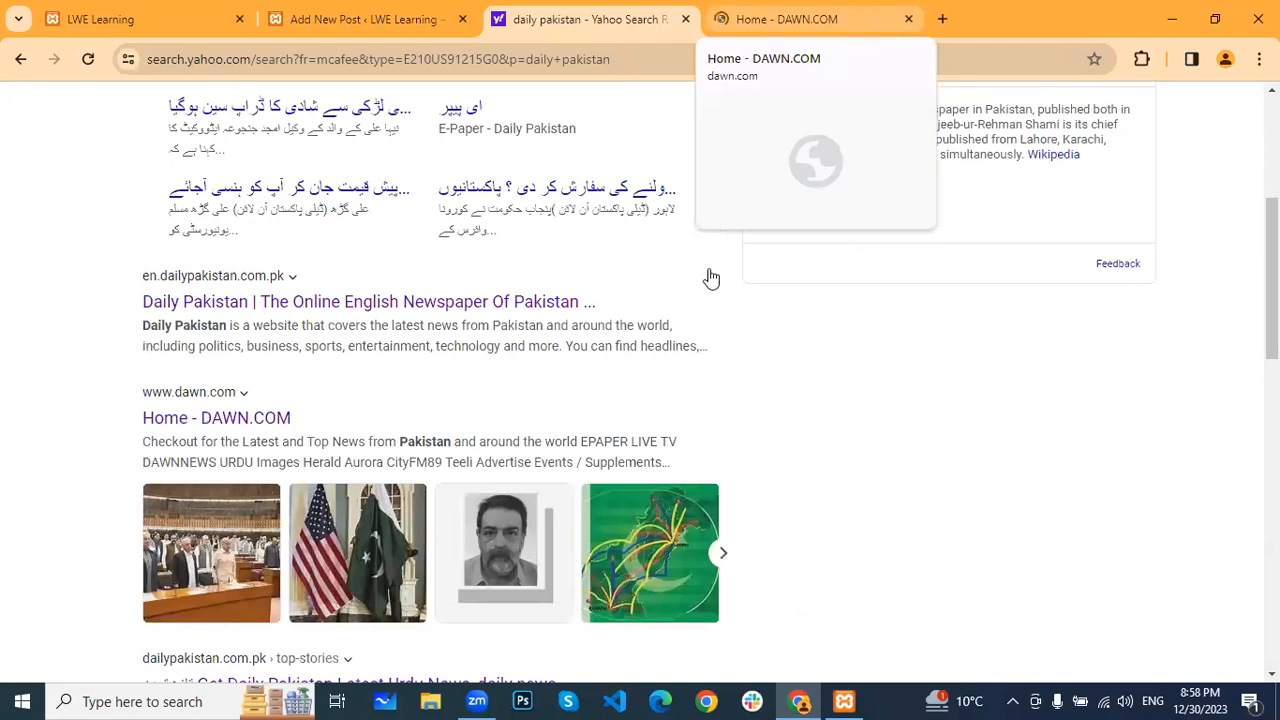
key("ctrl+Tab")
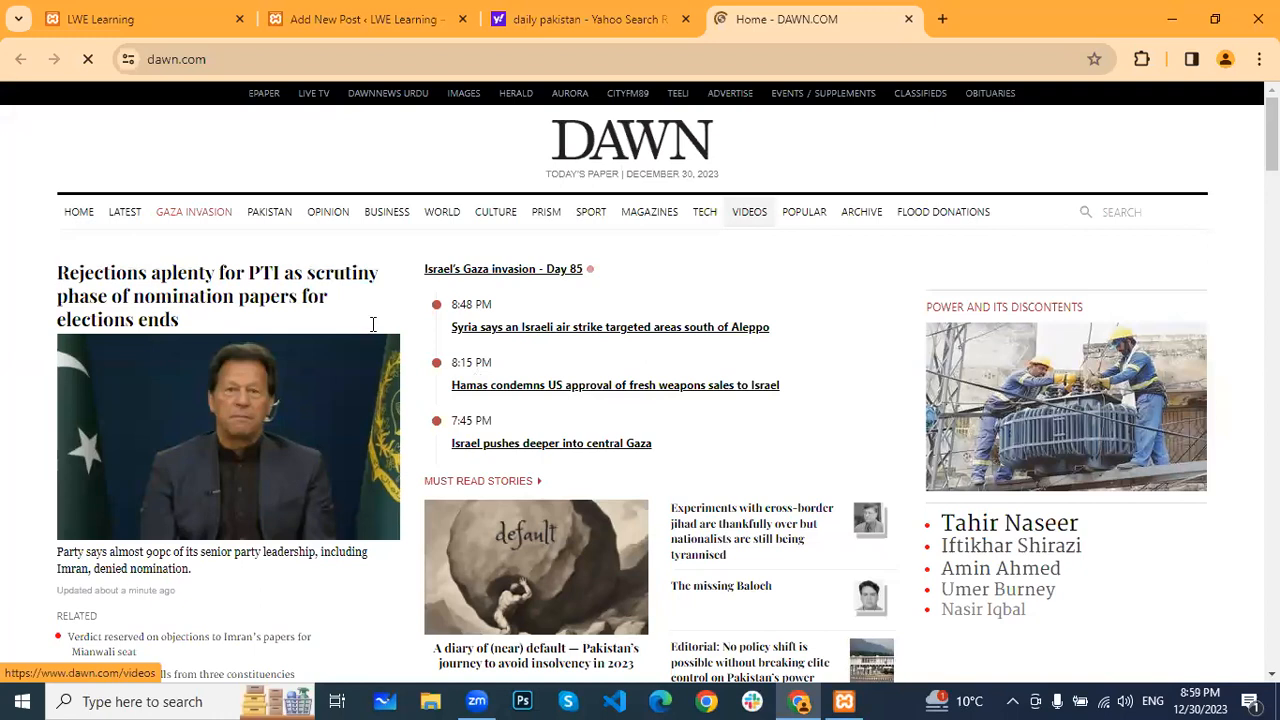
Look through the Dawn homepage, examining its headlines, must-read stories, opinion, editorial, business, sport and world sections
scroll(302, 316, "down", 5)
scroll(121, 215, "up", 5)
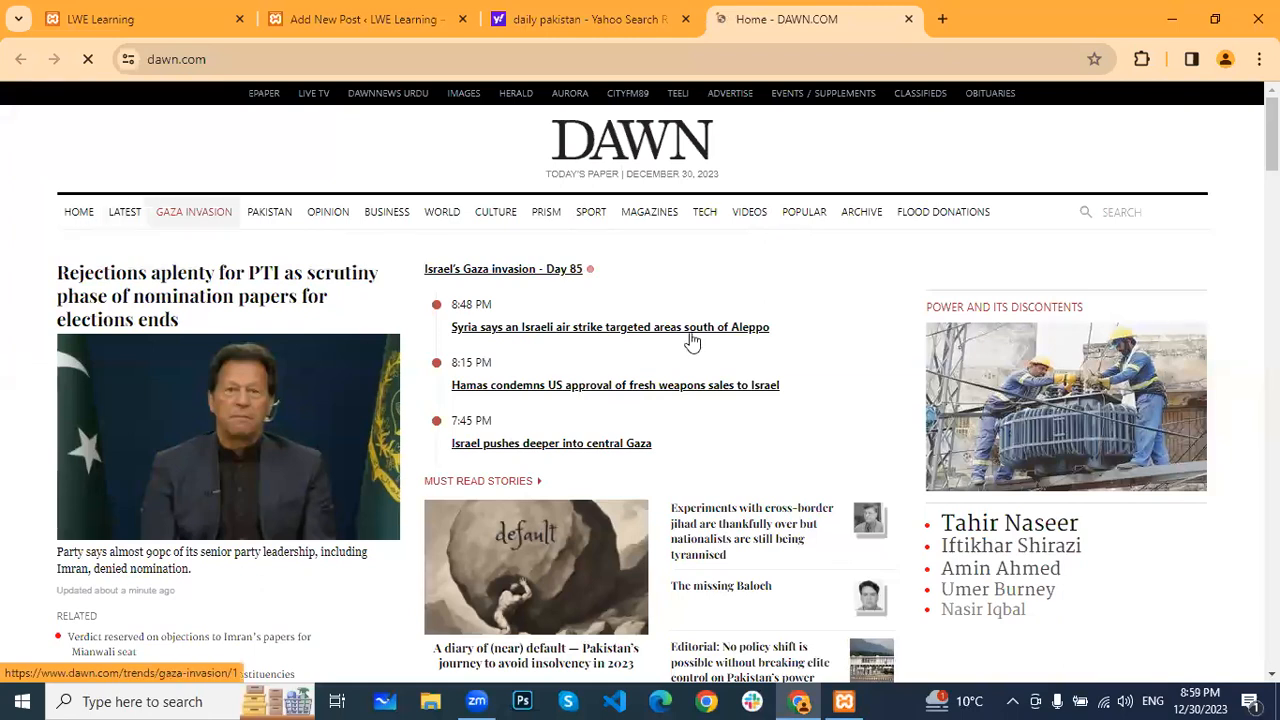
scroll(692, 342, "down", 2)
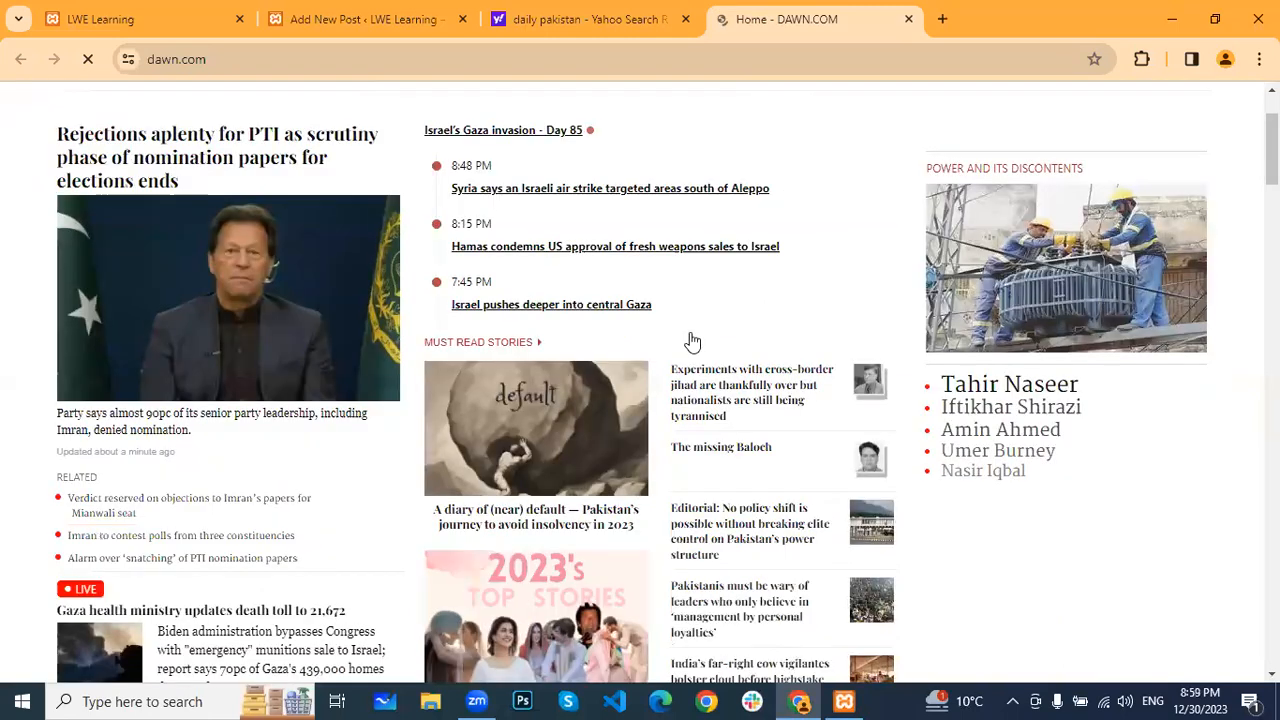
scroll(734, 183, "up", 3)
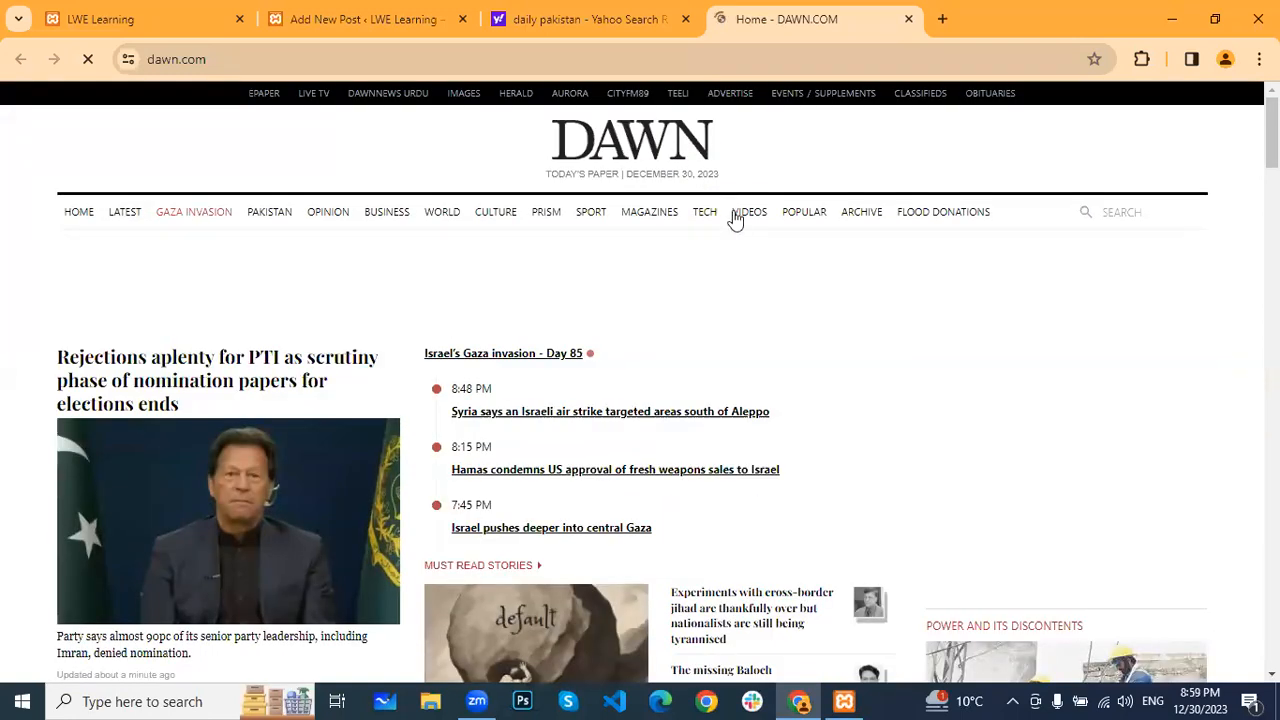
scroll(735, 220, "down", 1)
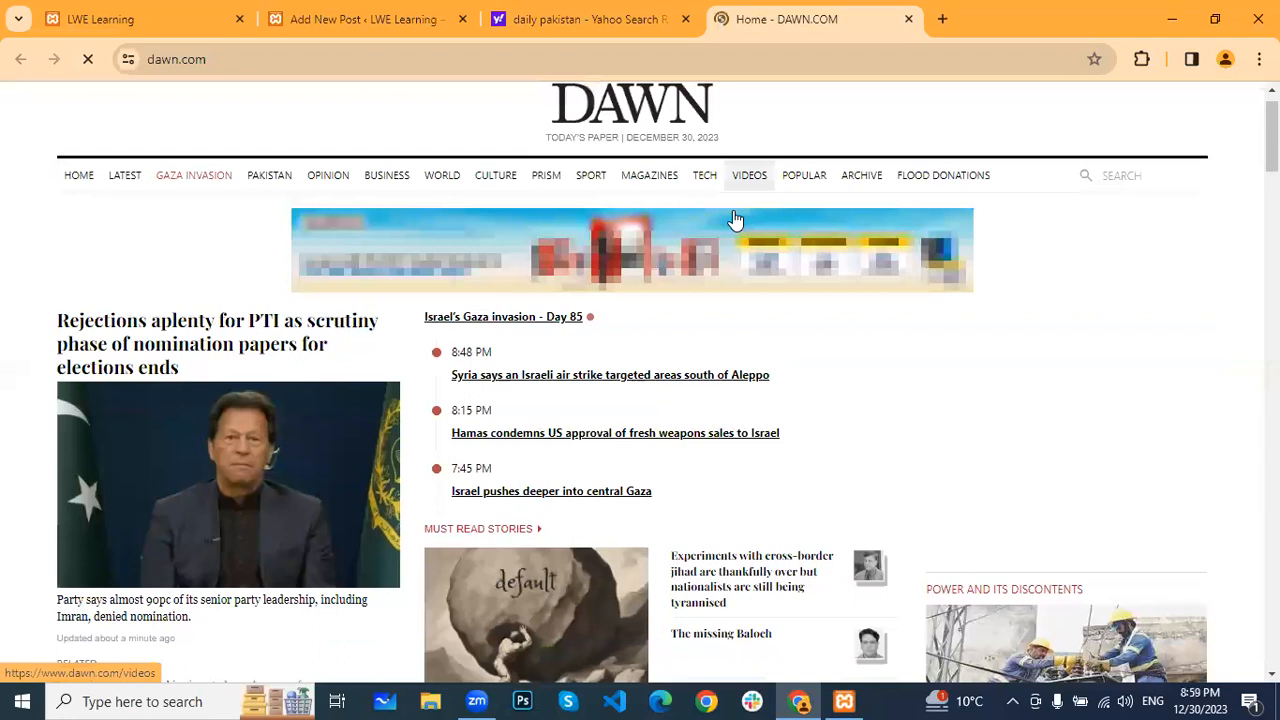
scroll(735, 220, "down", 1)
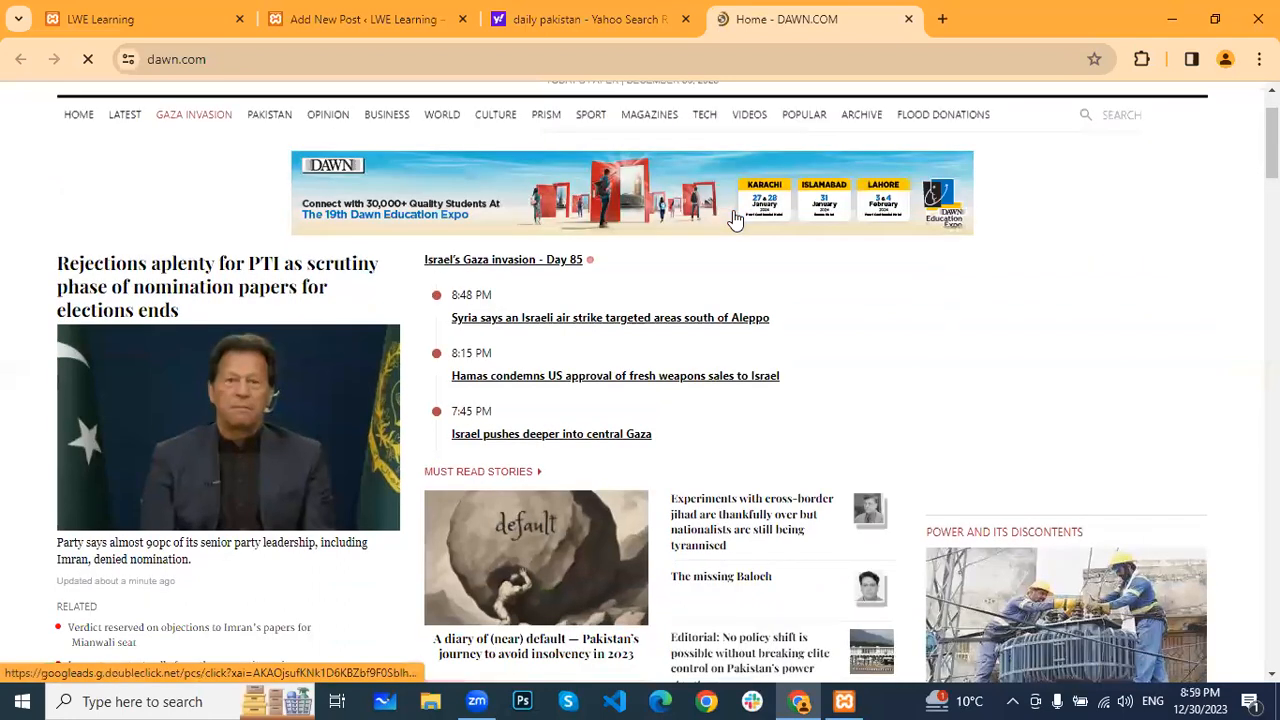
scroll(735, 220, "up", 2)
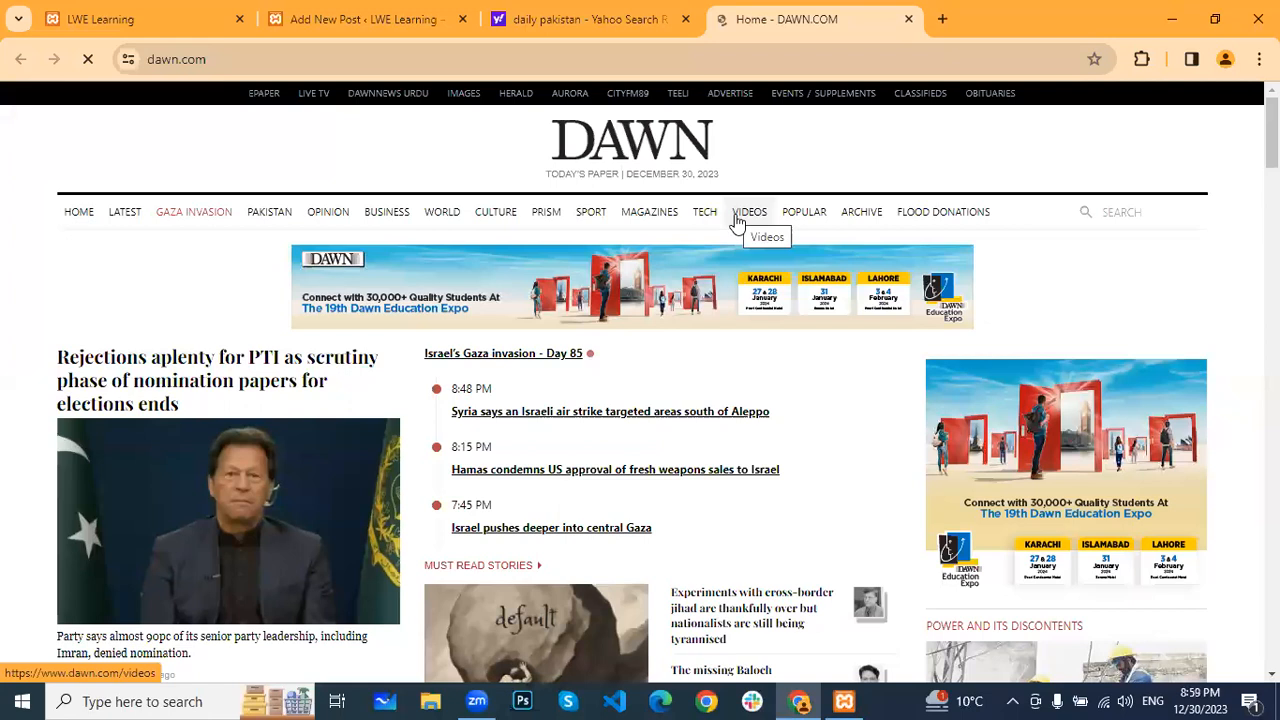
scroll(737, 222, "down", 5)
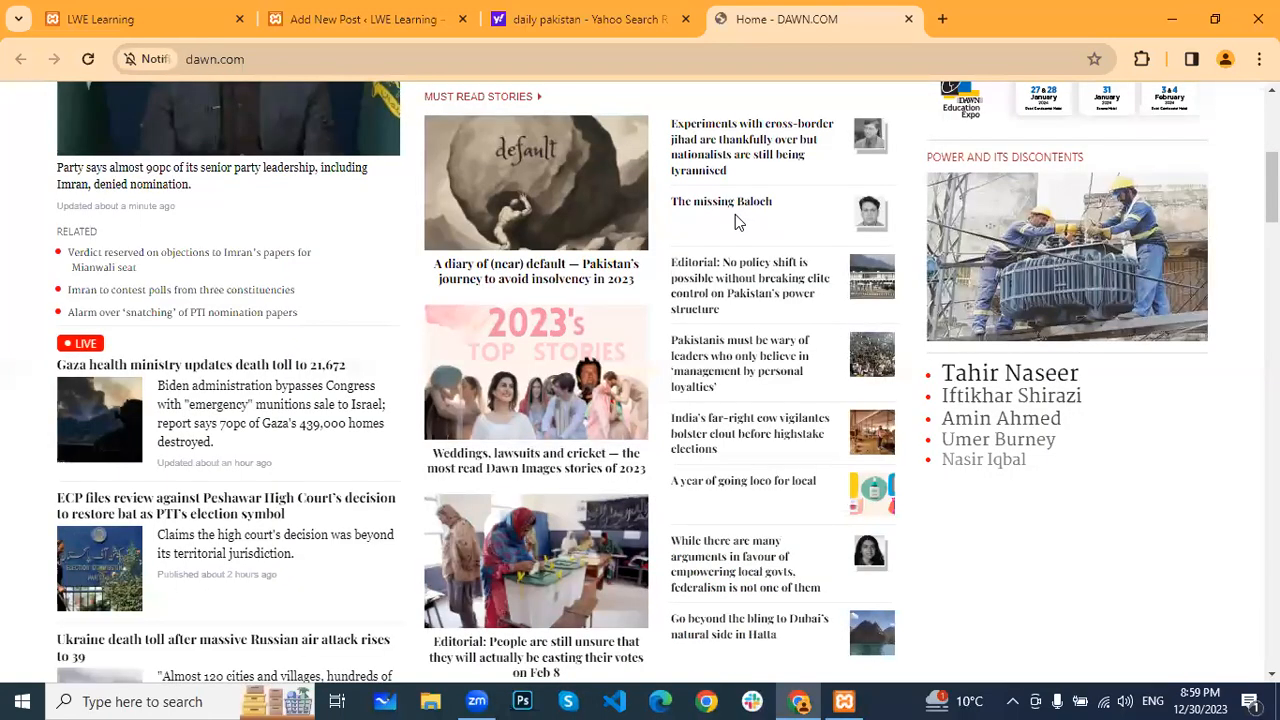
scroll(735, 214, "down", 8)
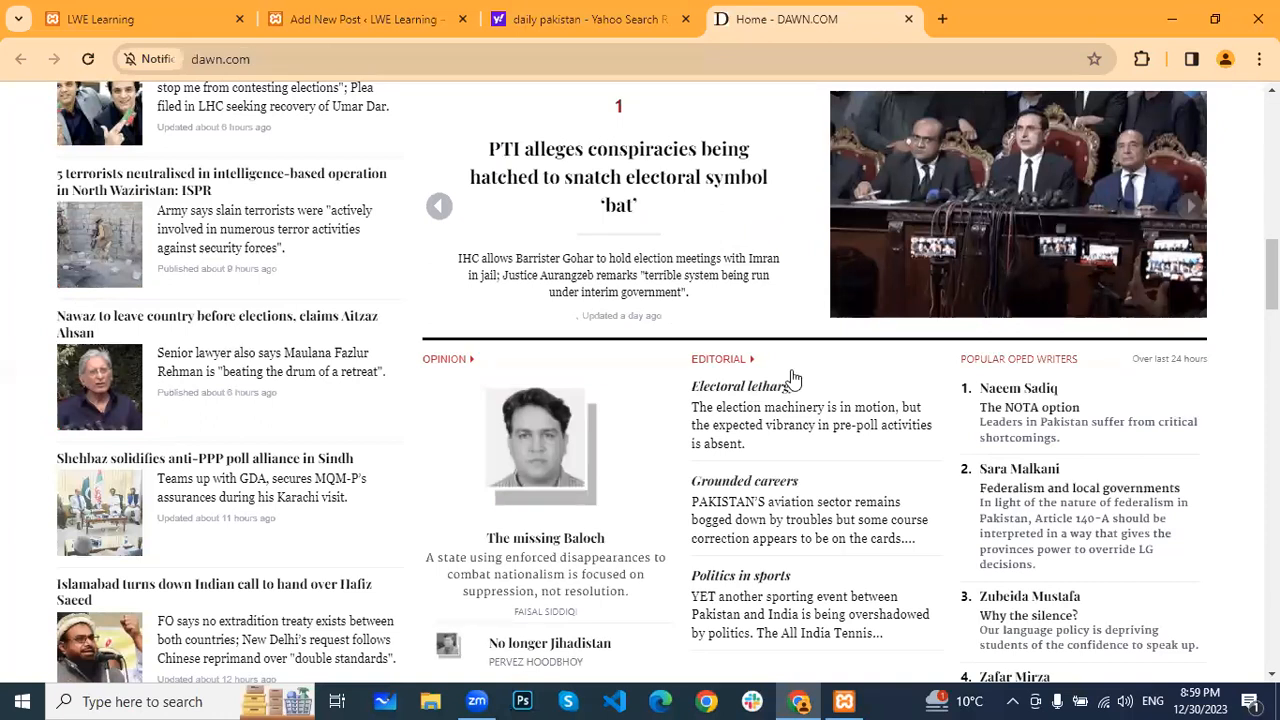
scroll(791, 380, "down", 3)
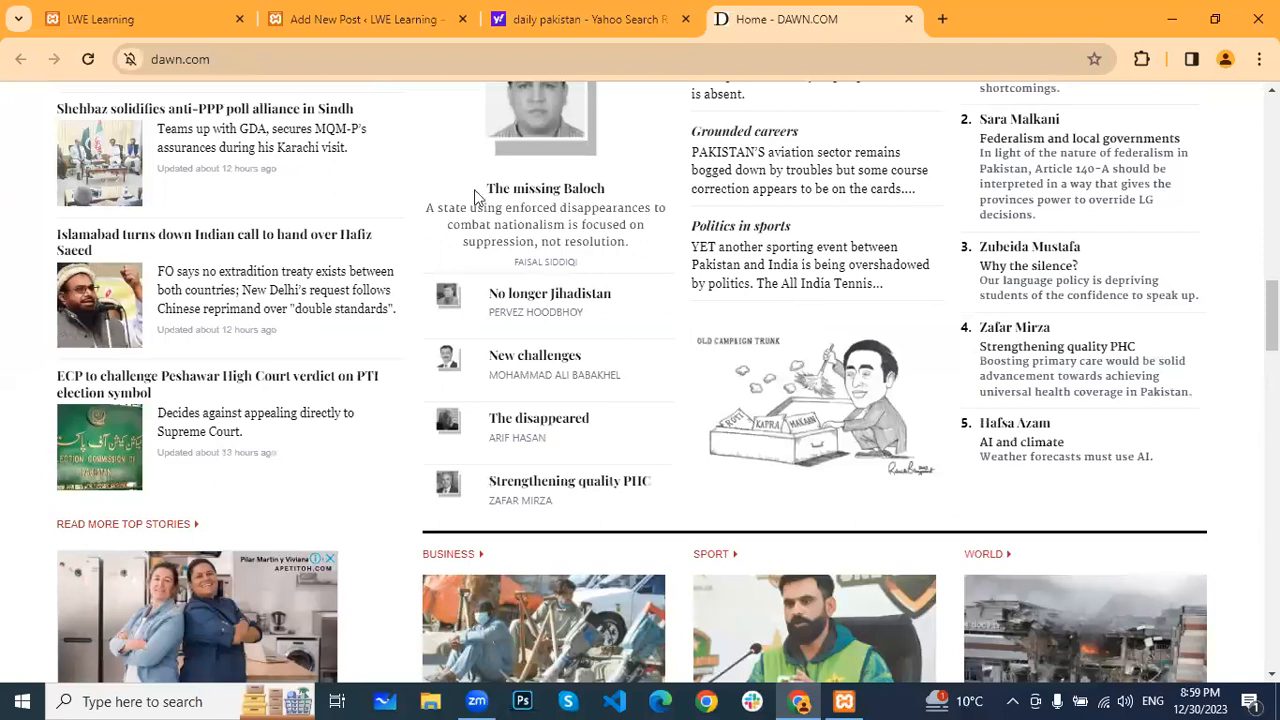
scroll(388, 390, "down", 3)
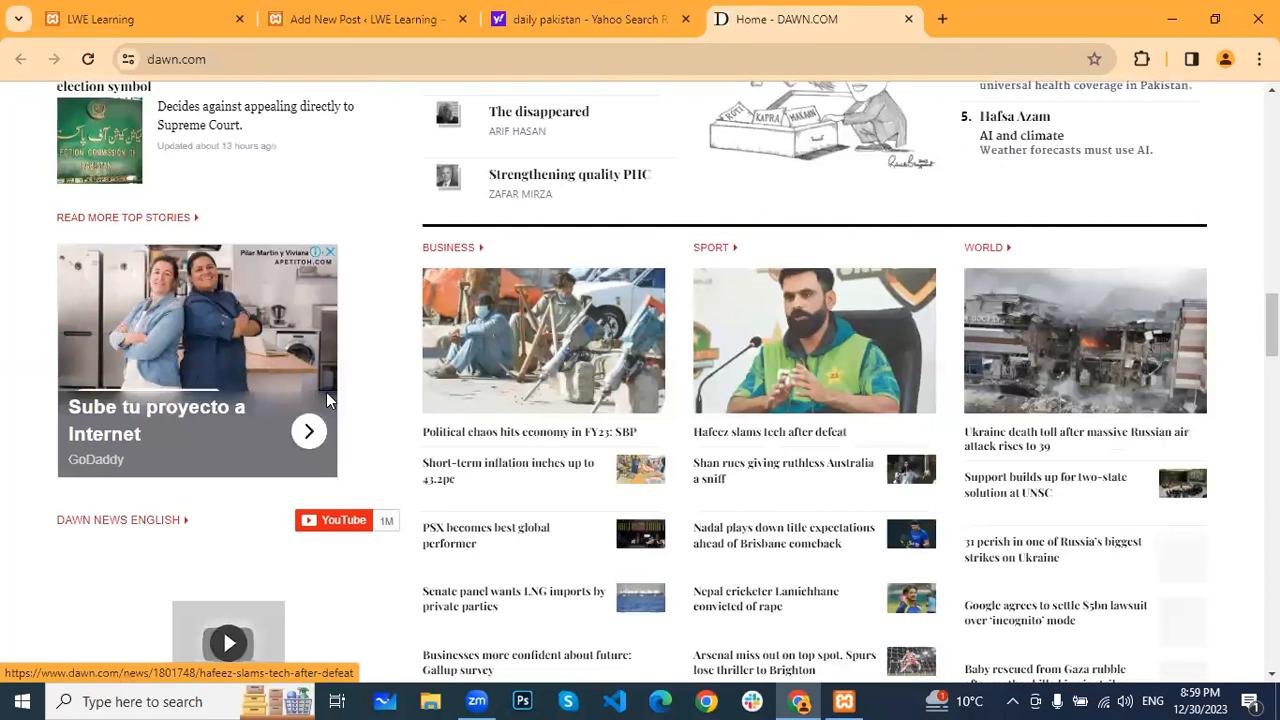
scroll(326, 400, "up", 5)
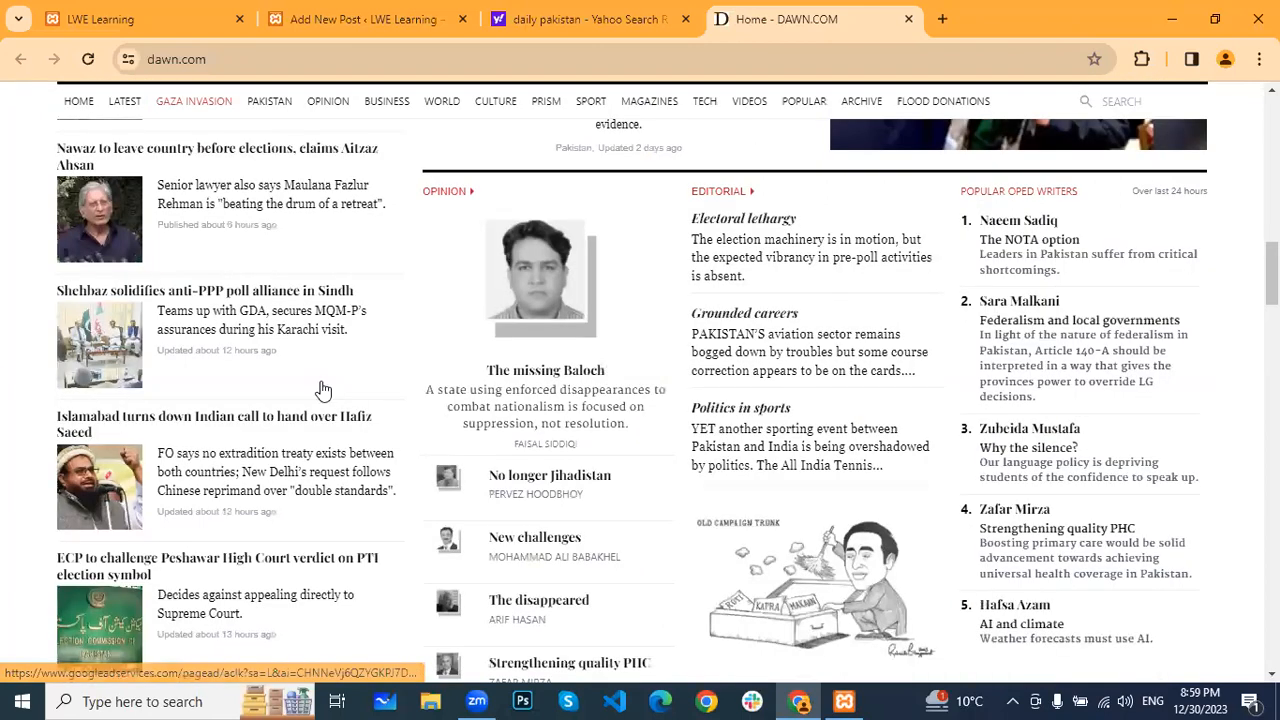
scroll(323, 390, "up", 5)
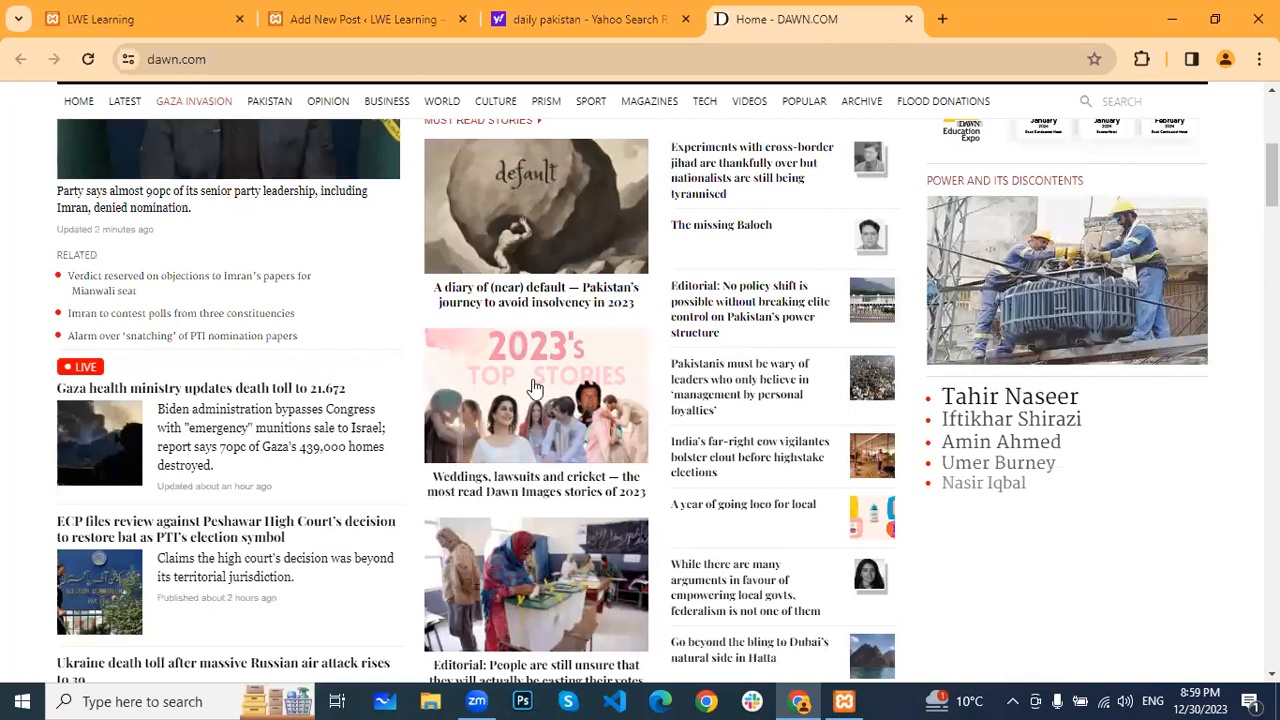
scroll(743, 243, "up", 1)
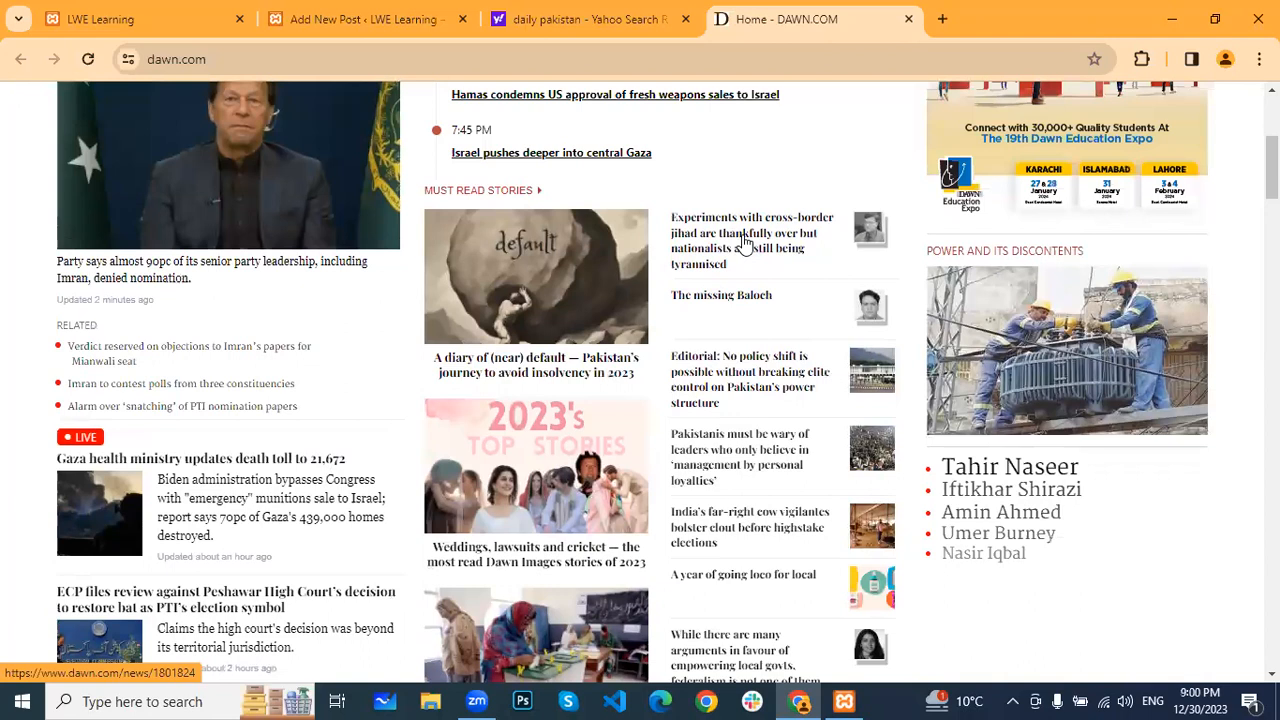
Open the must-read story about experiments with cross-border jihad and skim the article through to its end
left_click(743, 243)
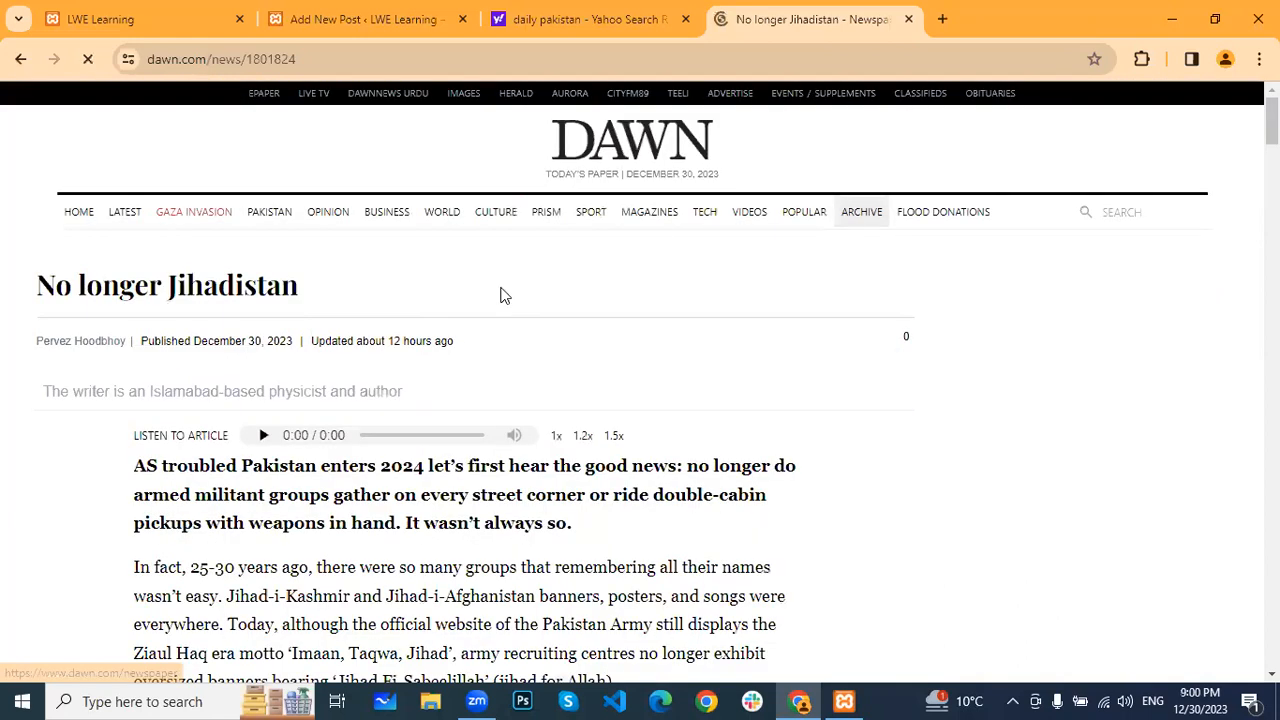
scroll(502, 287, "down", 3)
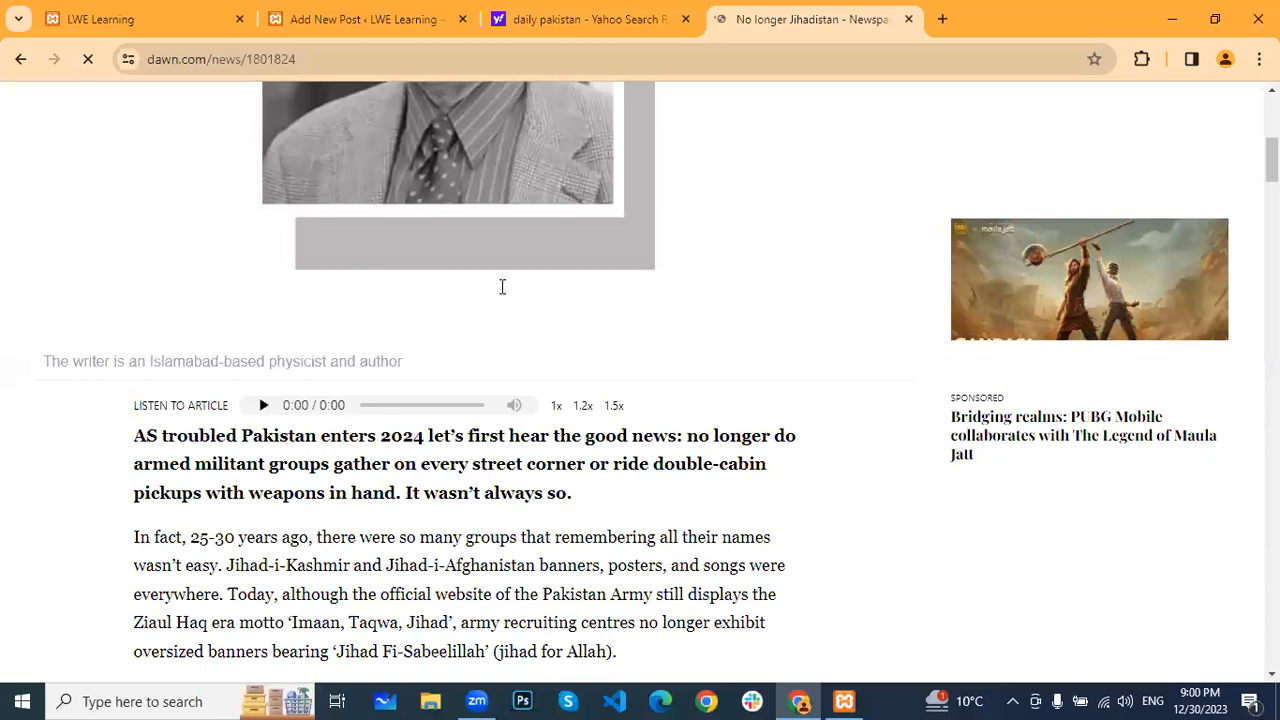
scroll(504, 293, "down", 15)
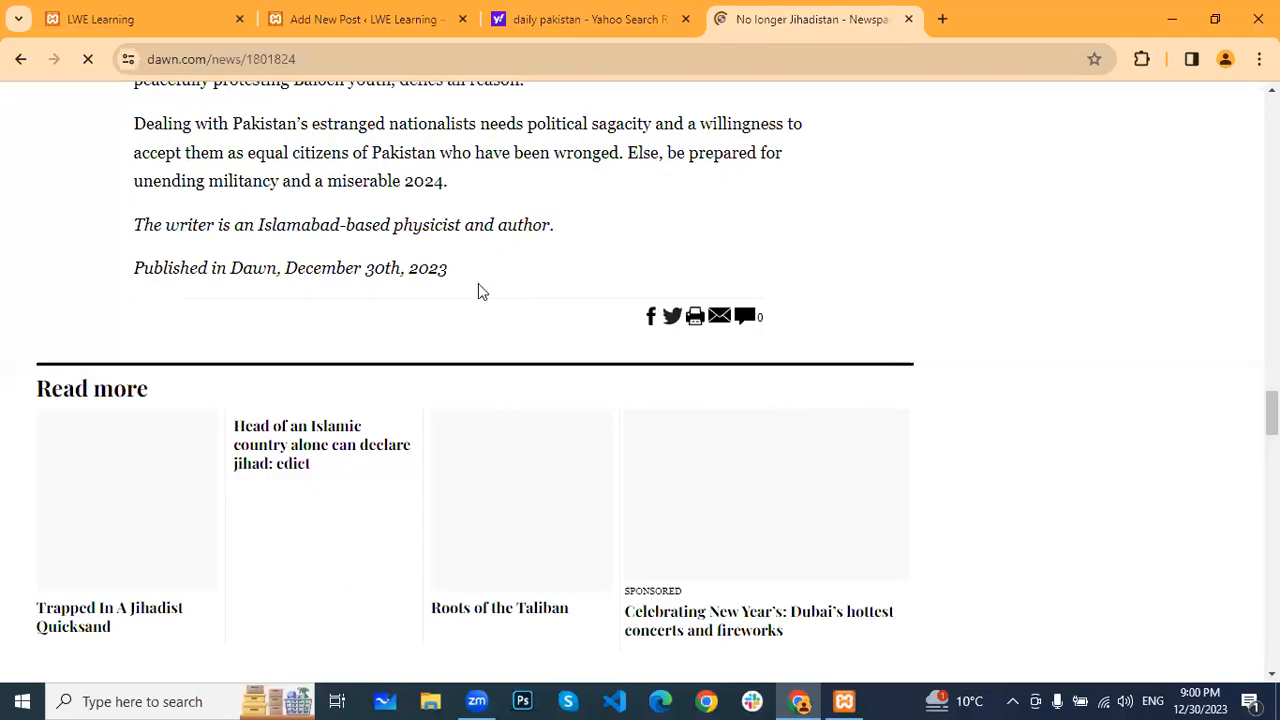
scroll(478, 285, "up", 10)
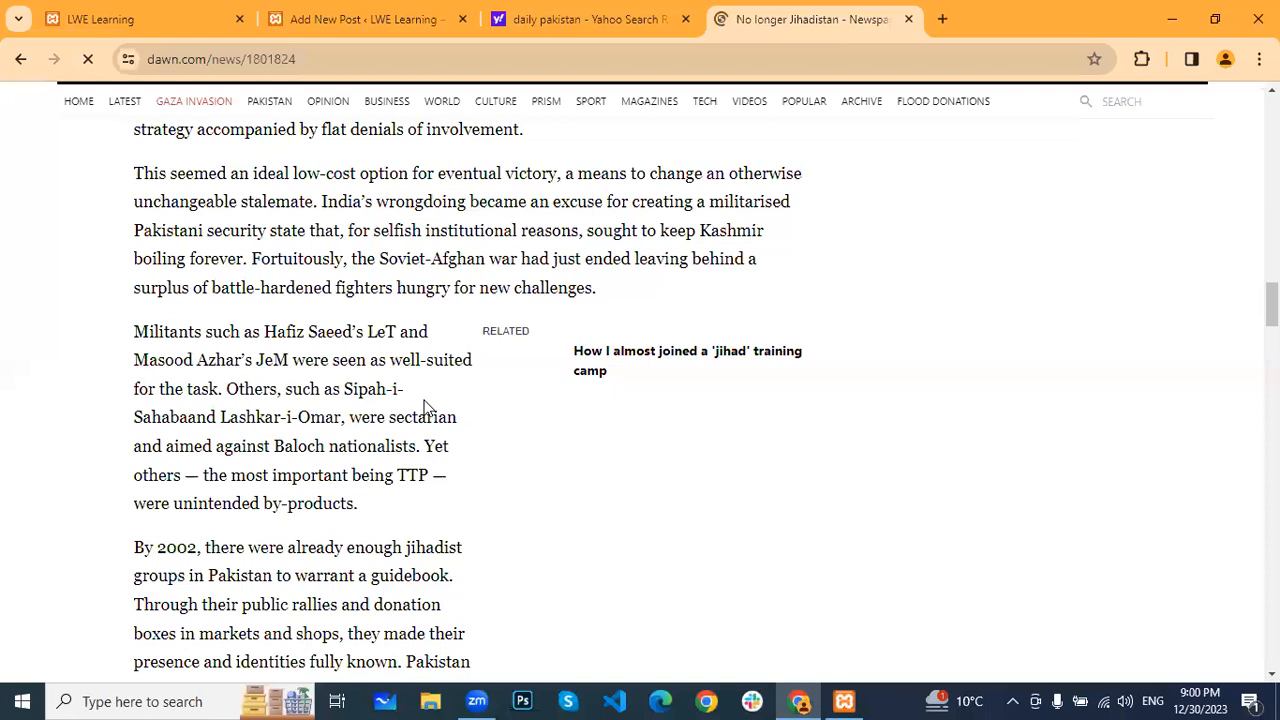
scroll(424, 402, "up", 19)
Copy the article's opening text from "AS troubled Pakistan" to "with weapons in hand." into the new WordPress post's title
mouse_move(426, 400)
left_mouse_down()
mouse_move(403, 399)
mouse_move(409, 415)
left_mouse_up()
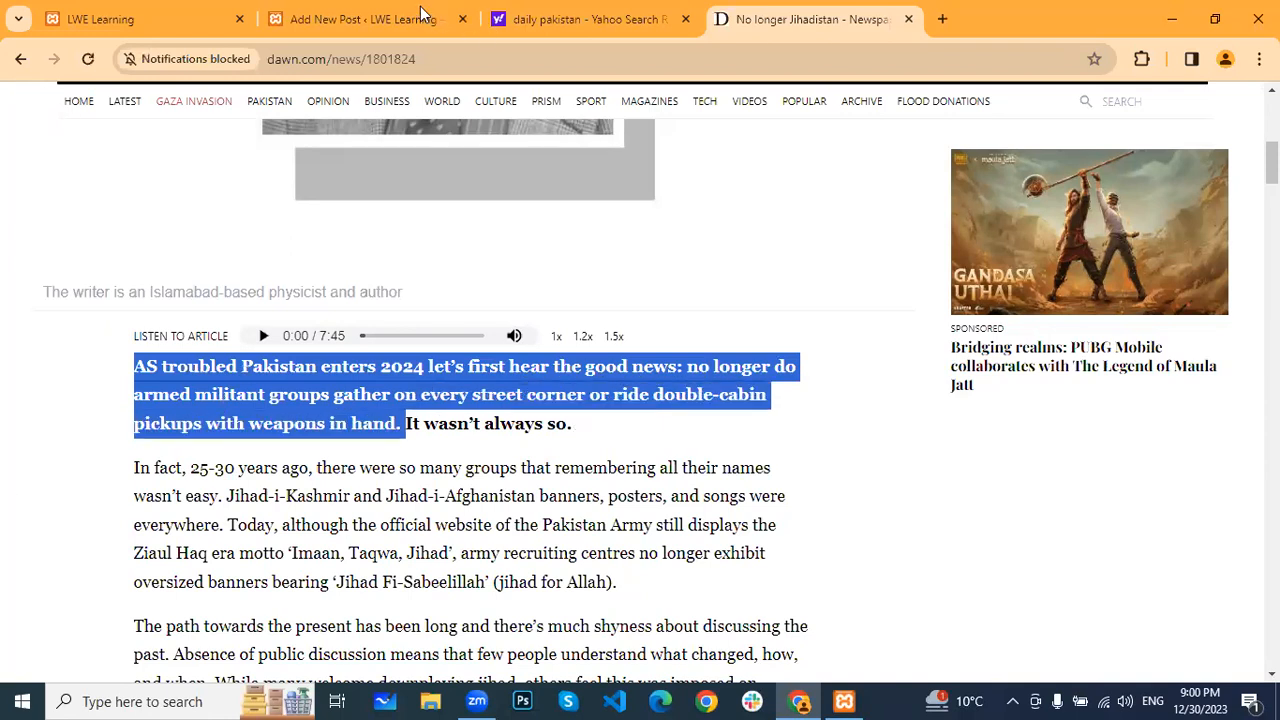
left_click(281, 196)
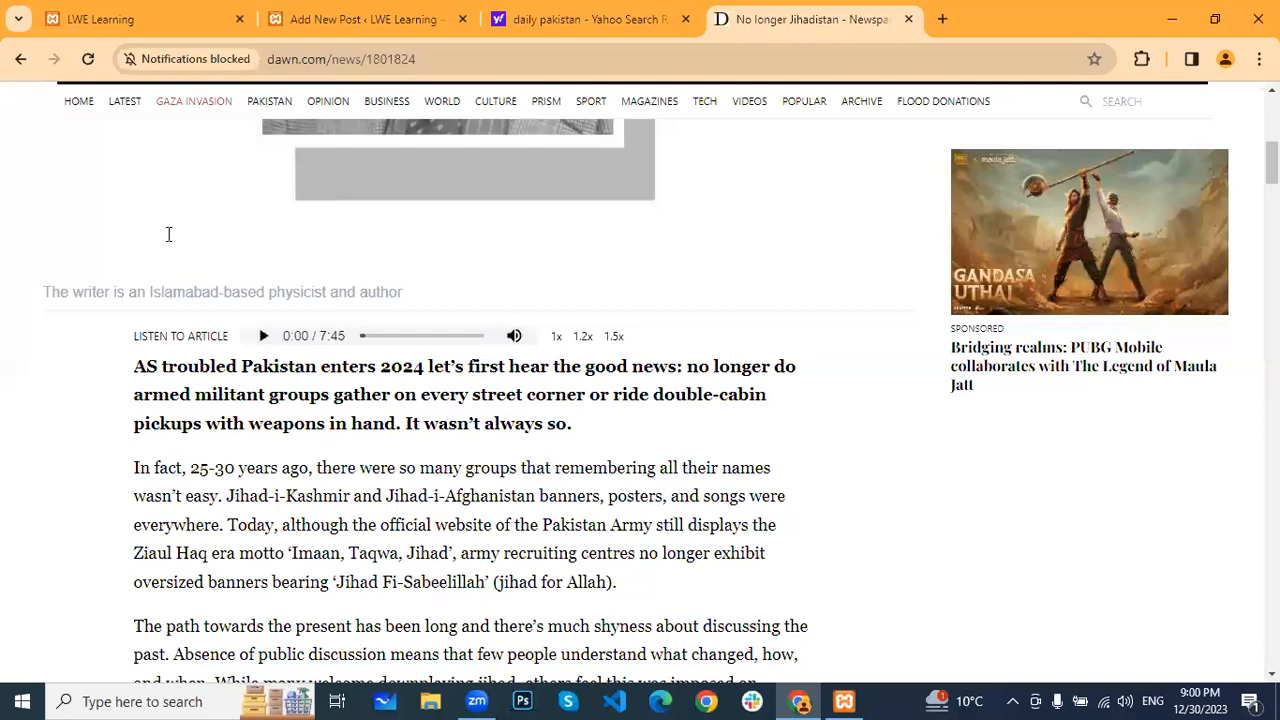
left_click(318, 19)
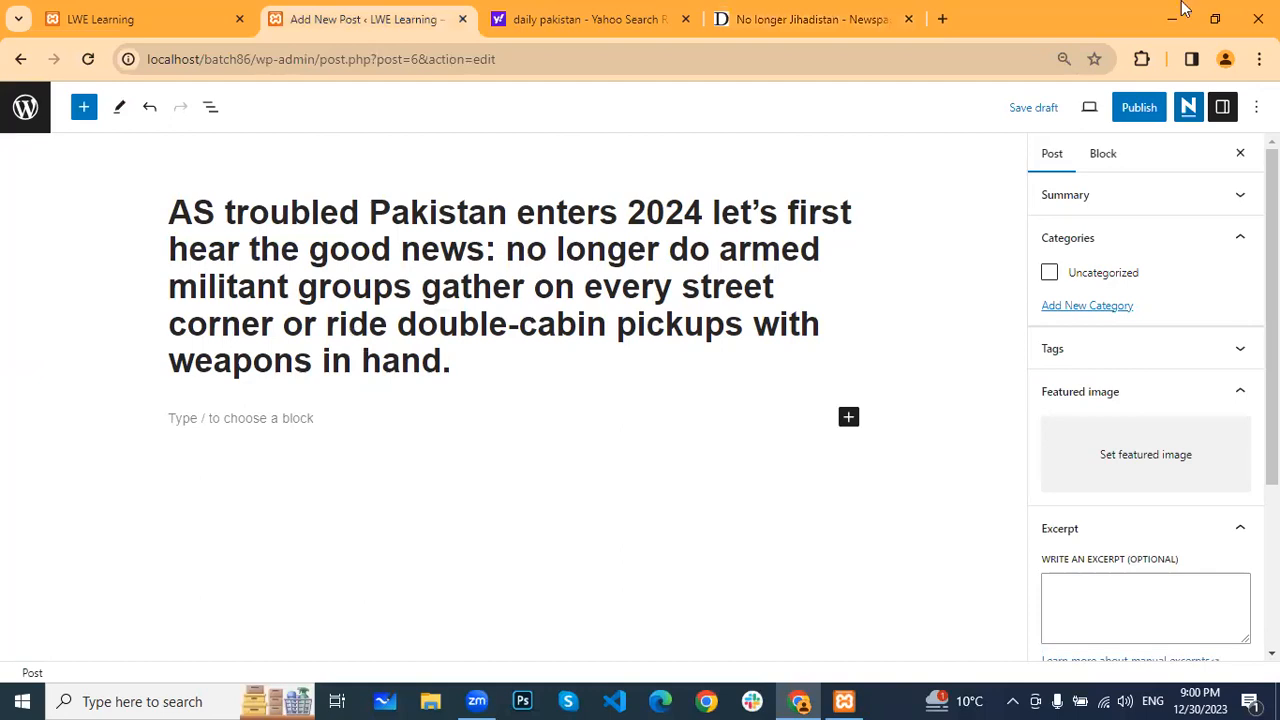
Copy the article's three paragraphs from "In fact, 25-30 years ago" to "the problem is Kabul." into the post's body
key("ctrl+4")
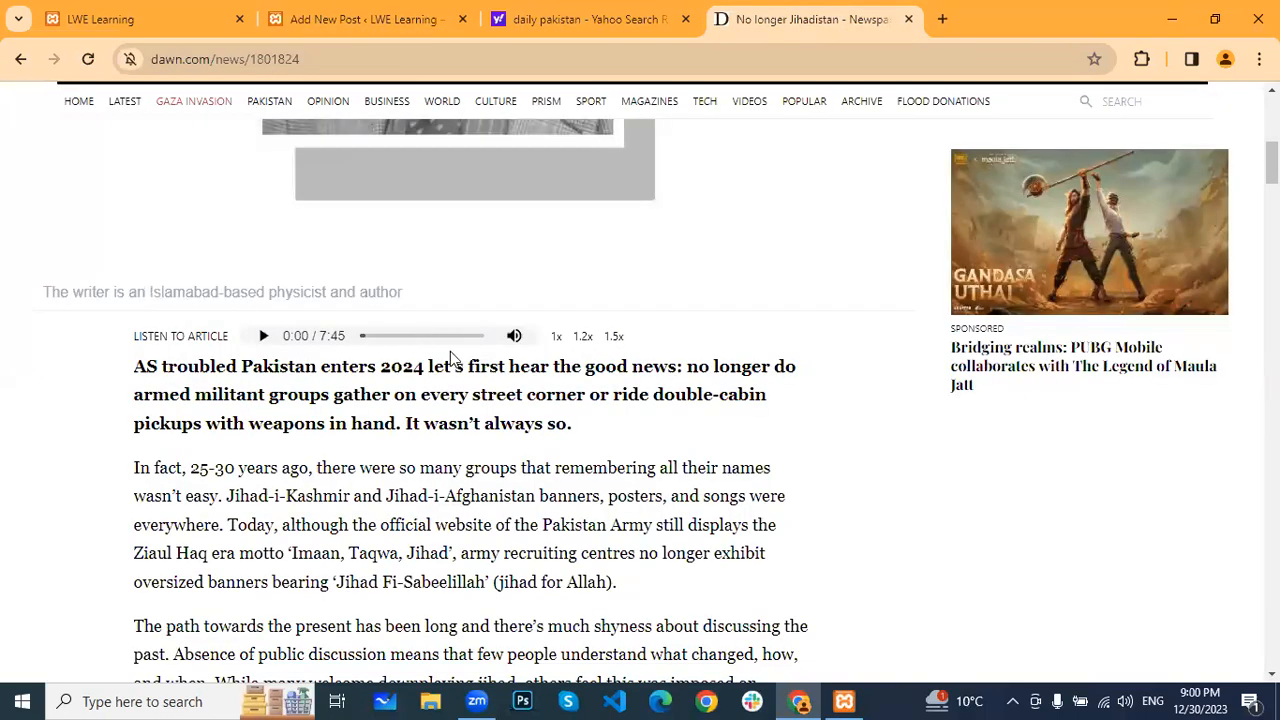
scroll(452, 360, "down", 2)
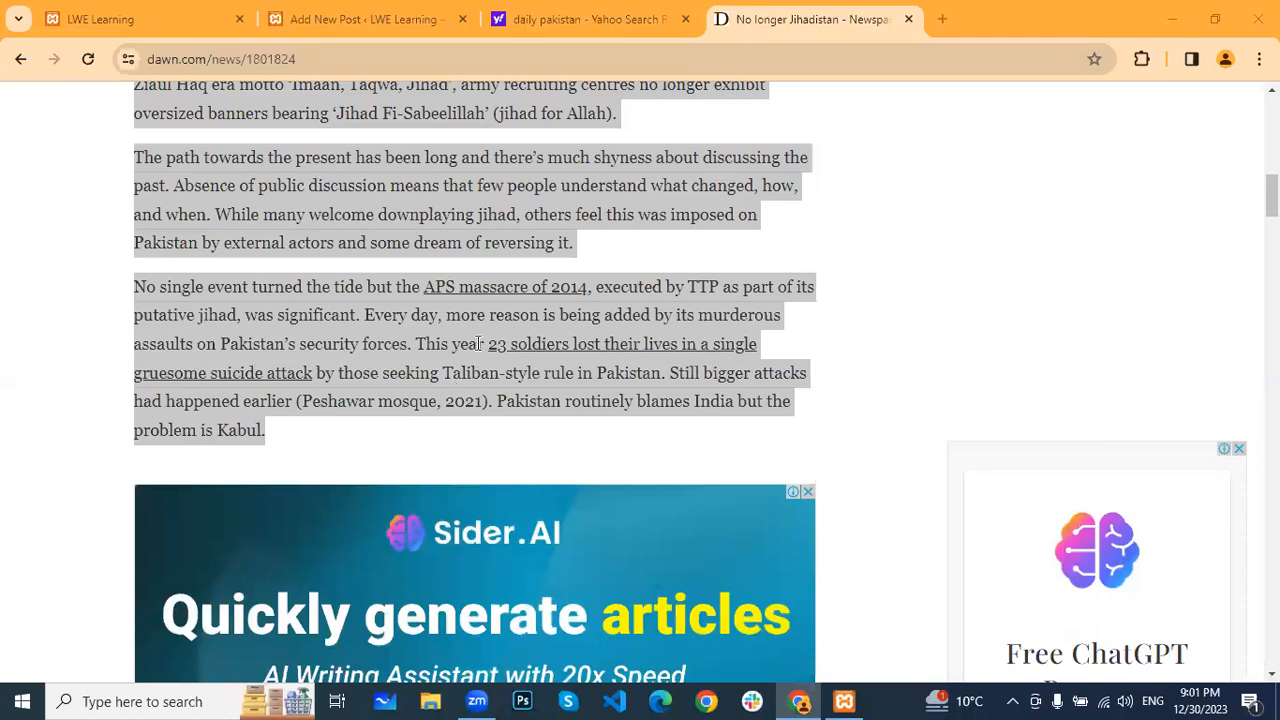
scroll(82, 393, "up", 2)
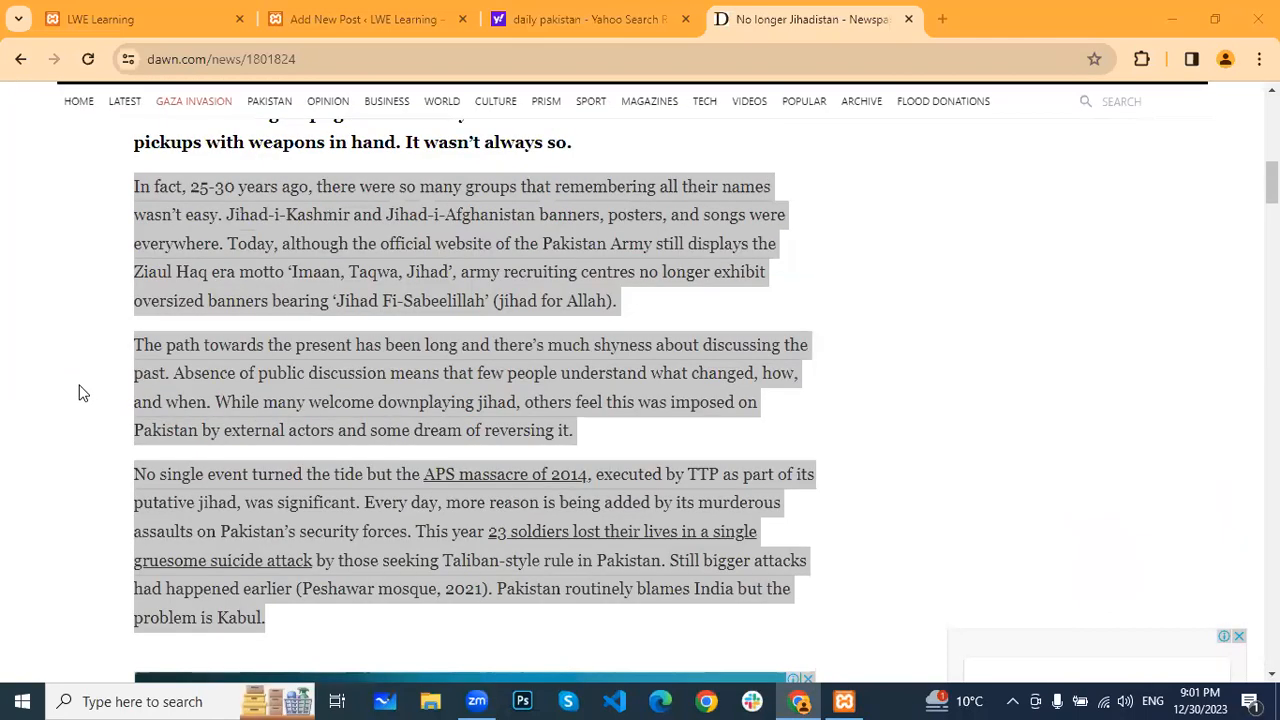
left_click(249, 401)
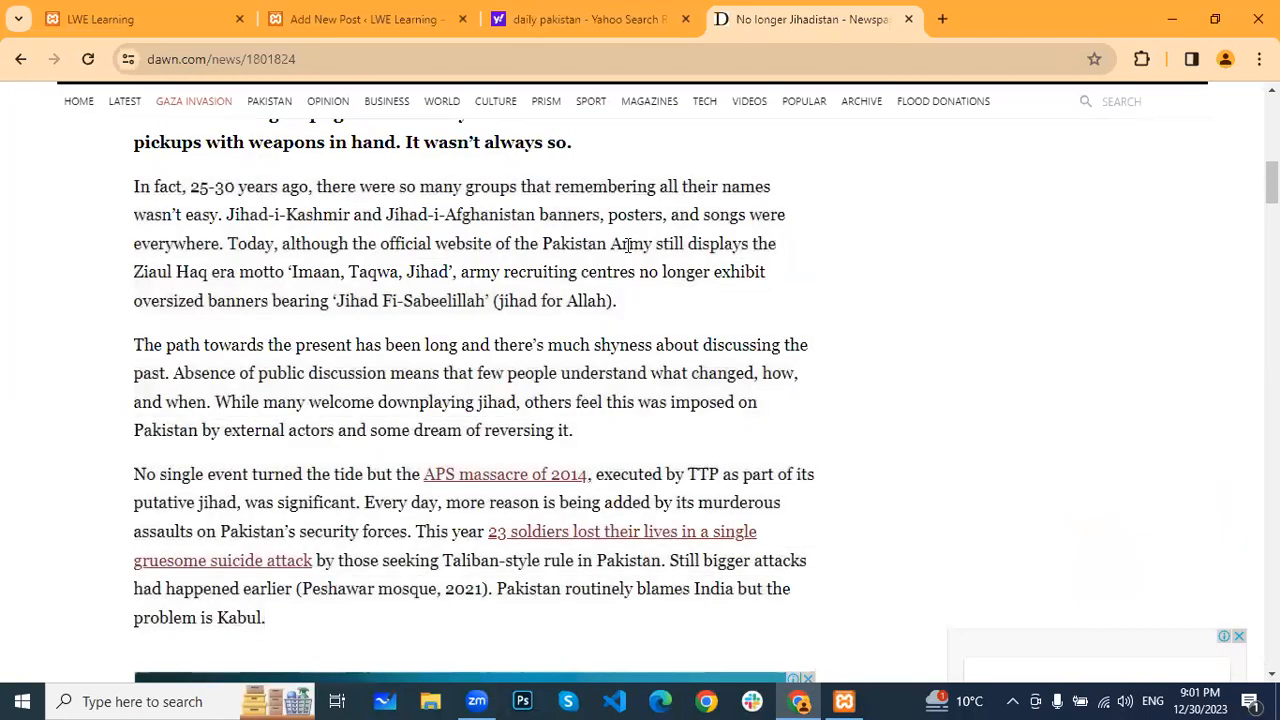
left_click(401, 13)
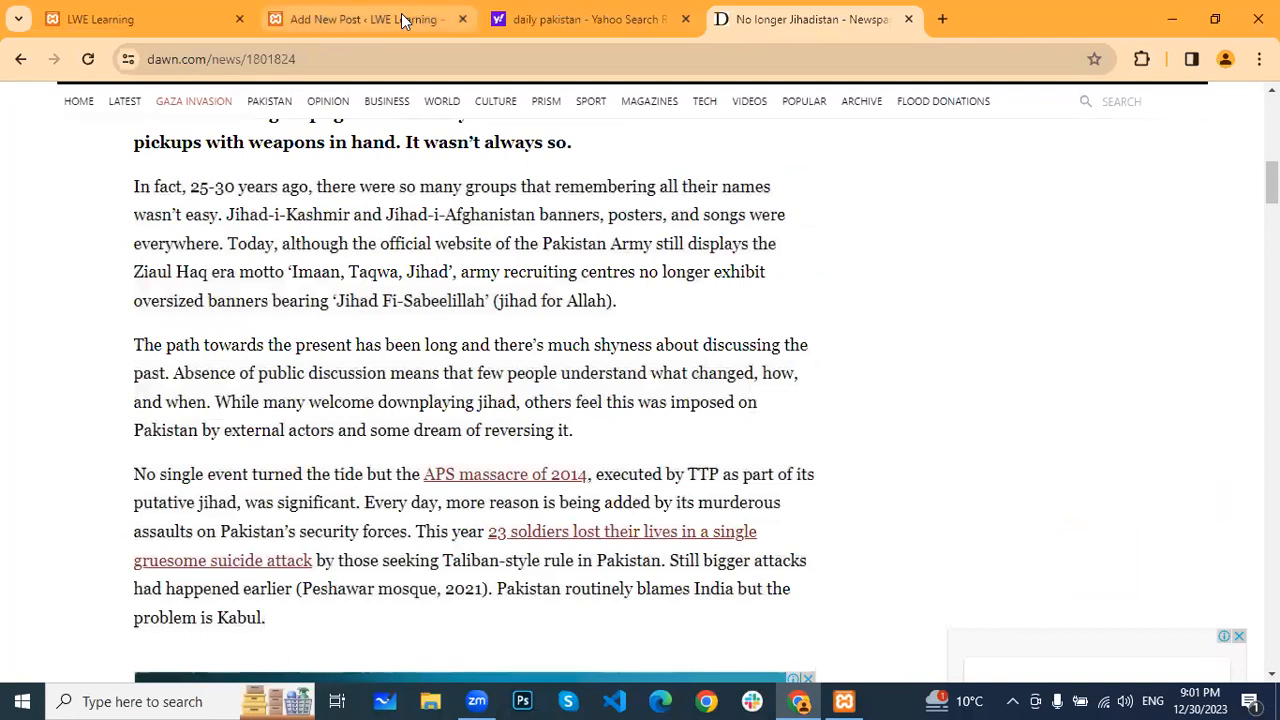
left_click(258, 422)
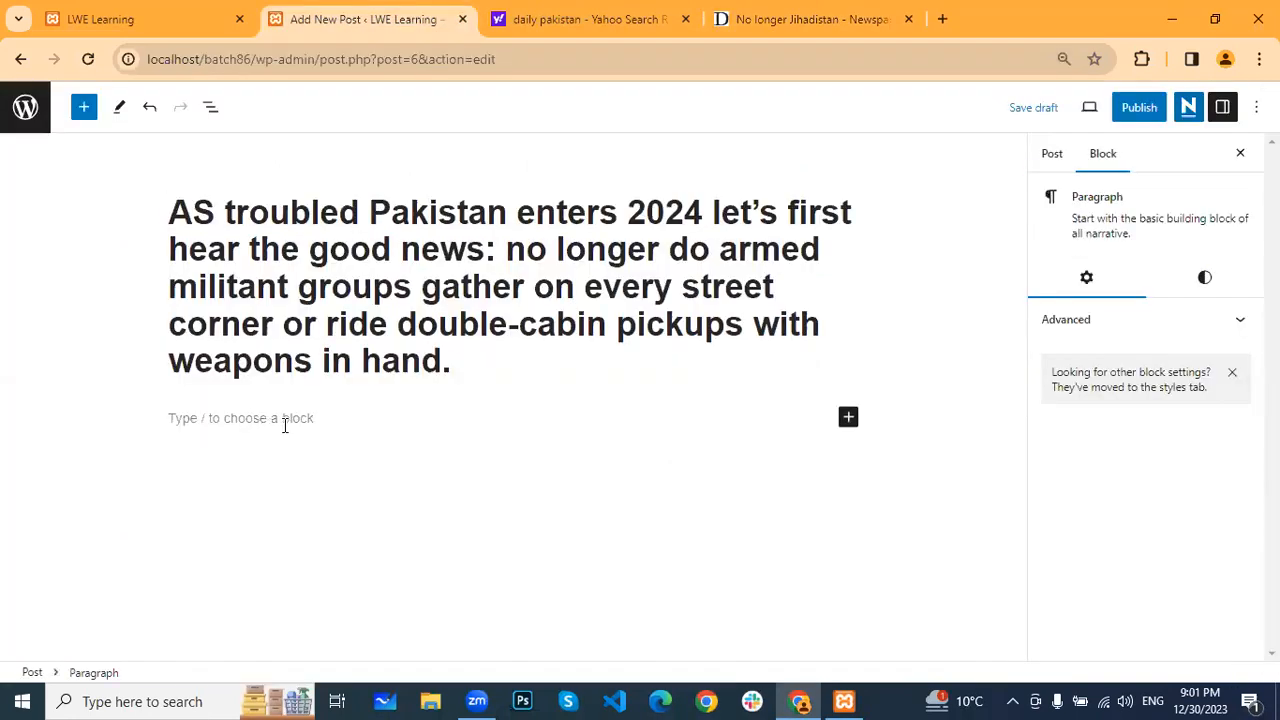
key("ctrl+v")
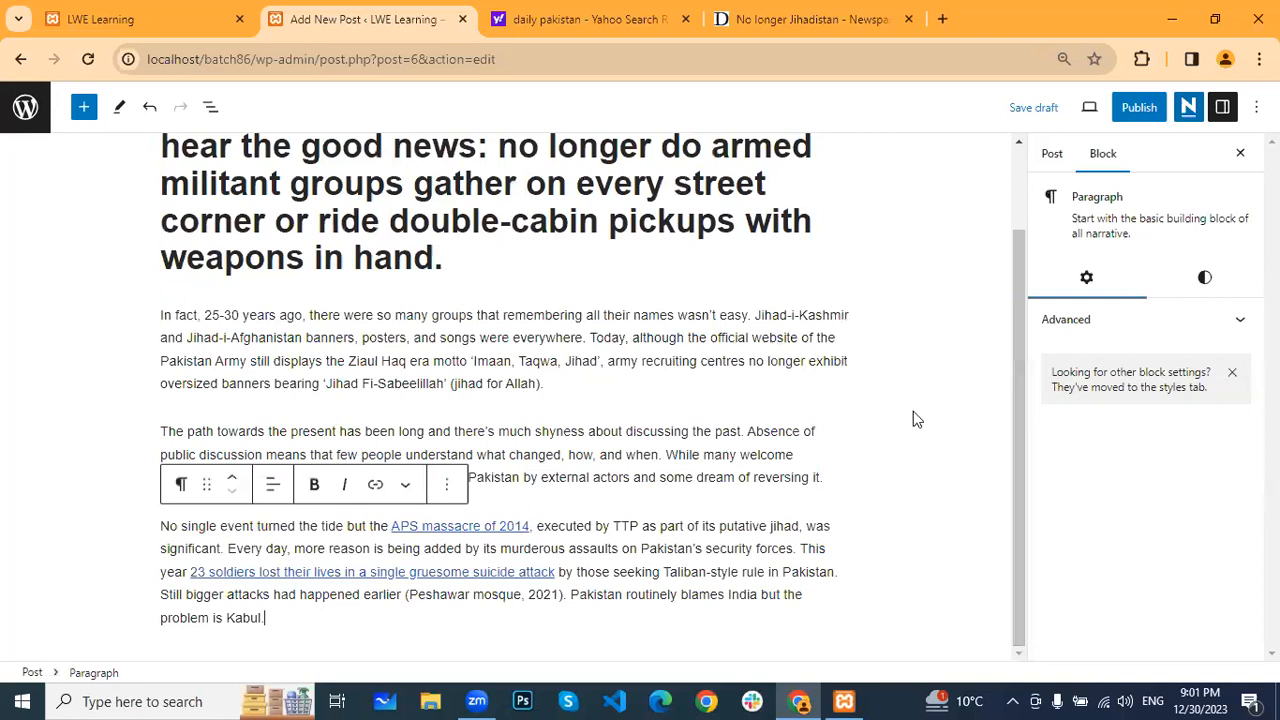
Remove the links from "APS massacre of 2014" and "23 soldiers lost their lives in a single gruesome suicide attack" in the last paragraph
left_click(922, 427)
scroll(960, 426, "down", 1)
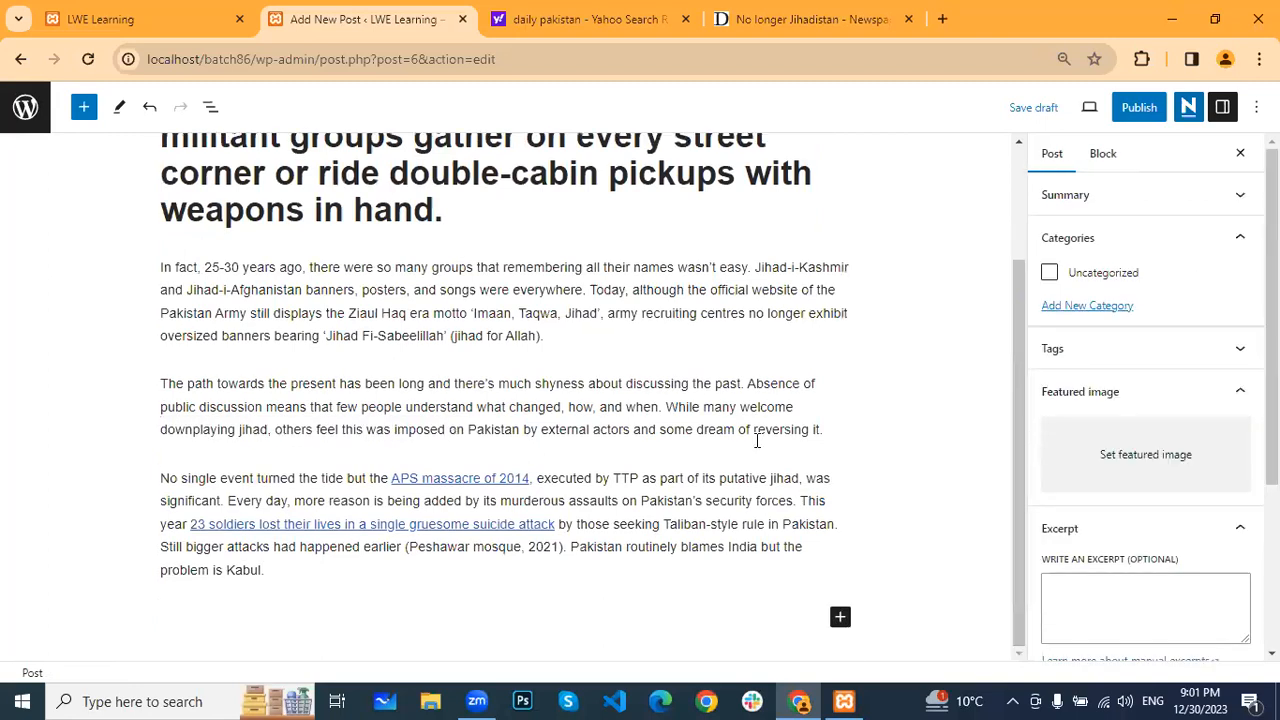
left_click(437, 480)
left_click(571, 564)
left_click(412, 572)
left_click(493, 321)
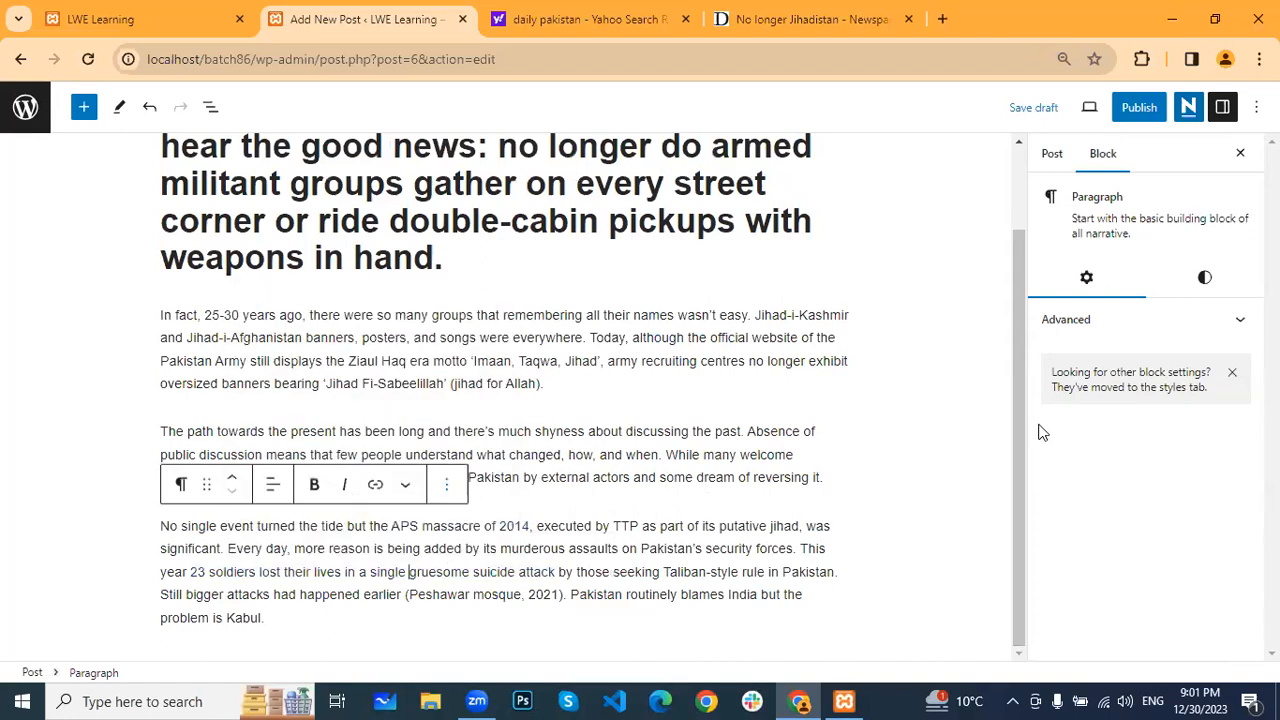
left_click(704, 477)
left_click(1172, 695)
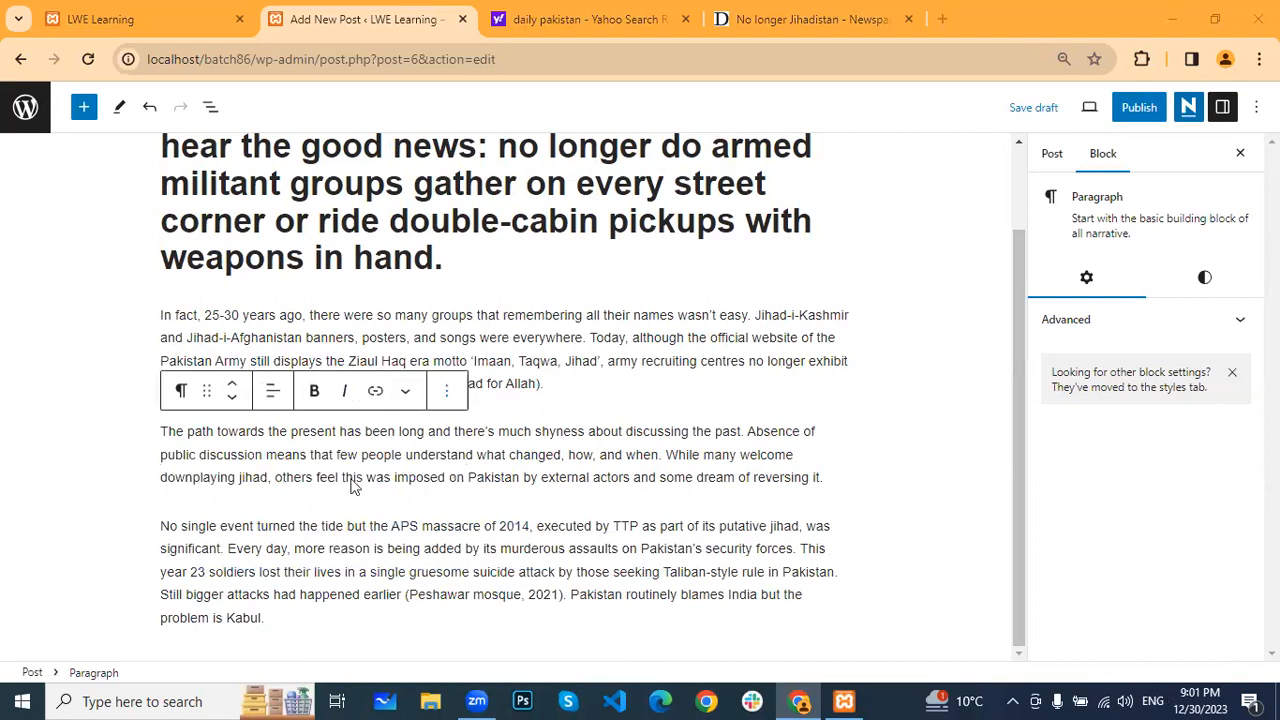
Paste the same three article paragraphs again at the end of the post
left_click(465, 565)
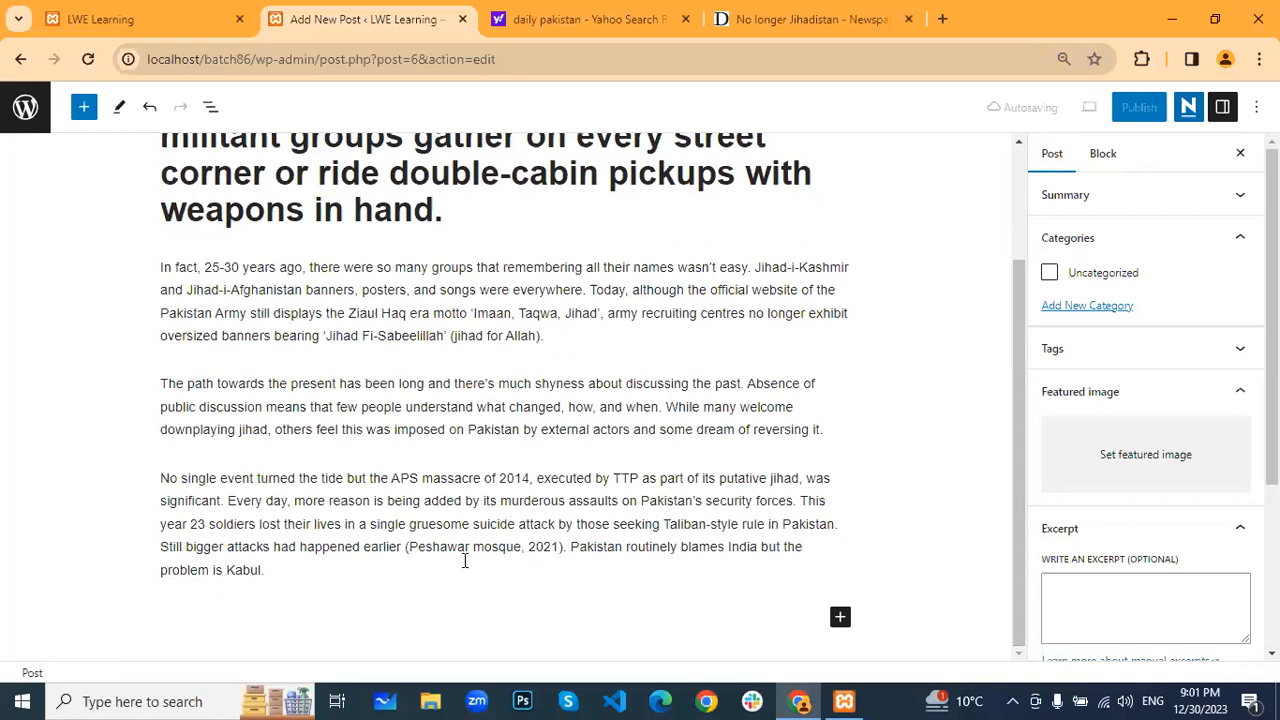
left_click(465, 561)
scroll(548, 508, "down", 3)
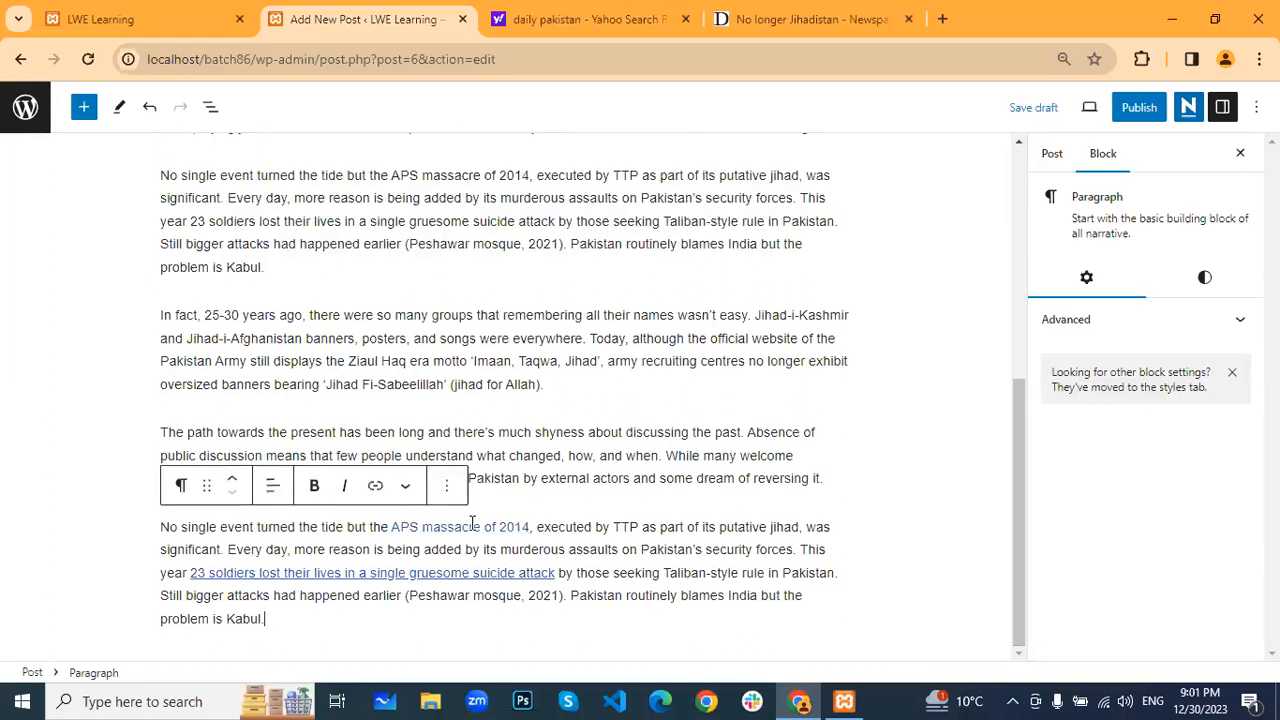
Remove the links from "APS massacre of 2014" and "23 soldiers lost their lives in a single gruesome suicide attack" in the repeated final paragraph
left_click(407, 520)
left_click(375, 486)
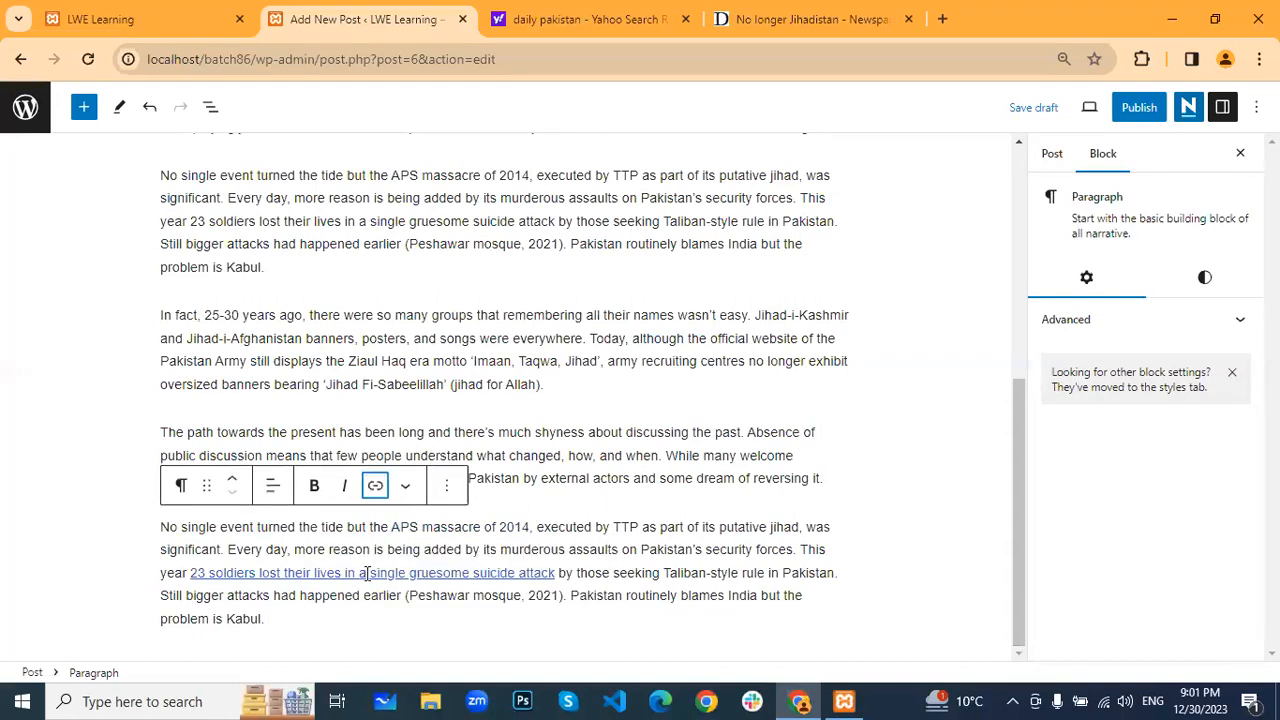
left_click(375, 495)
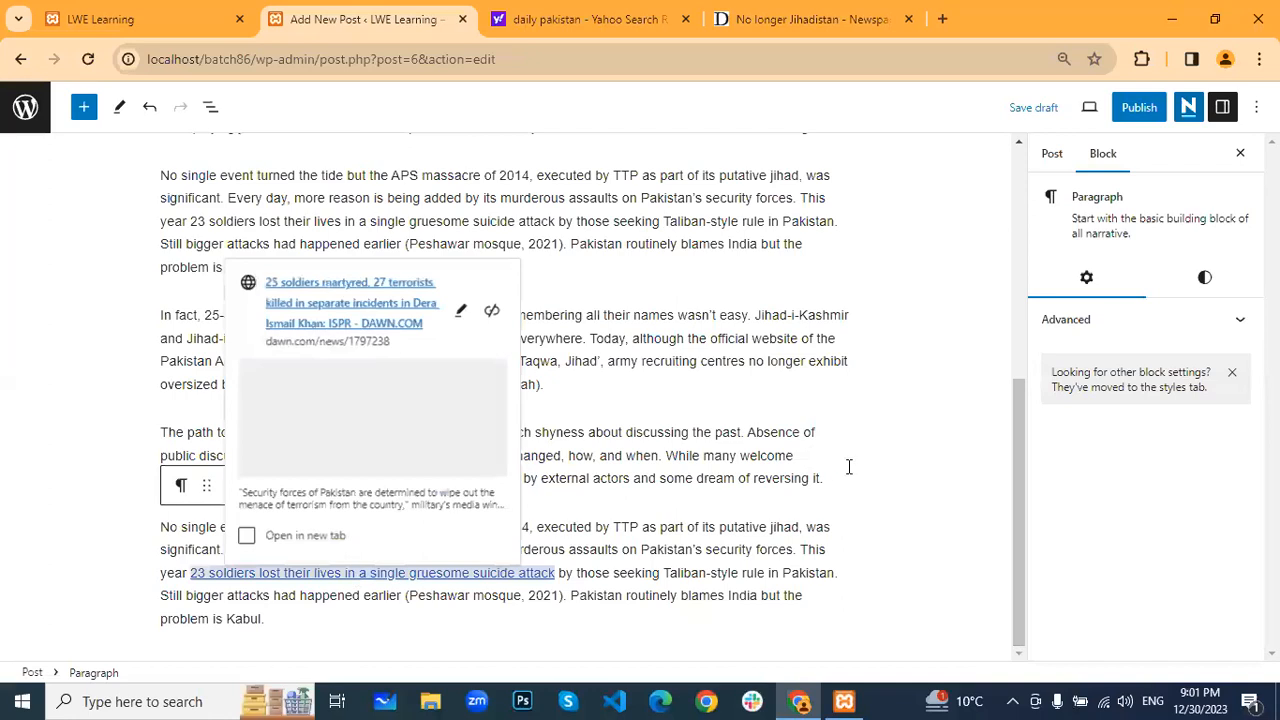
left_click(872, 416)
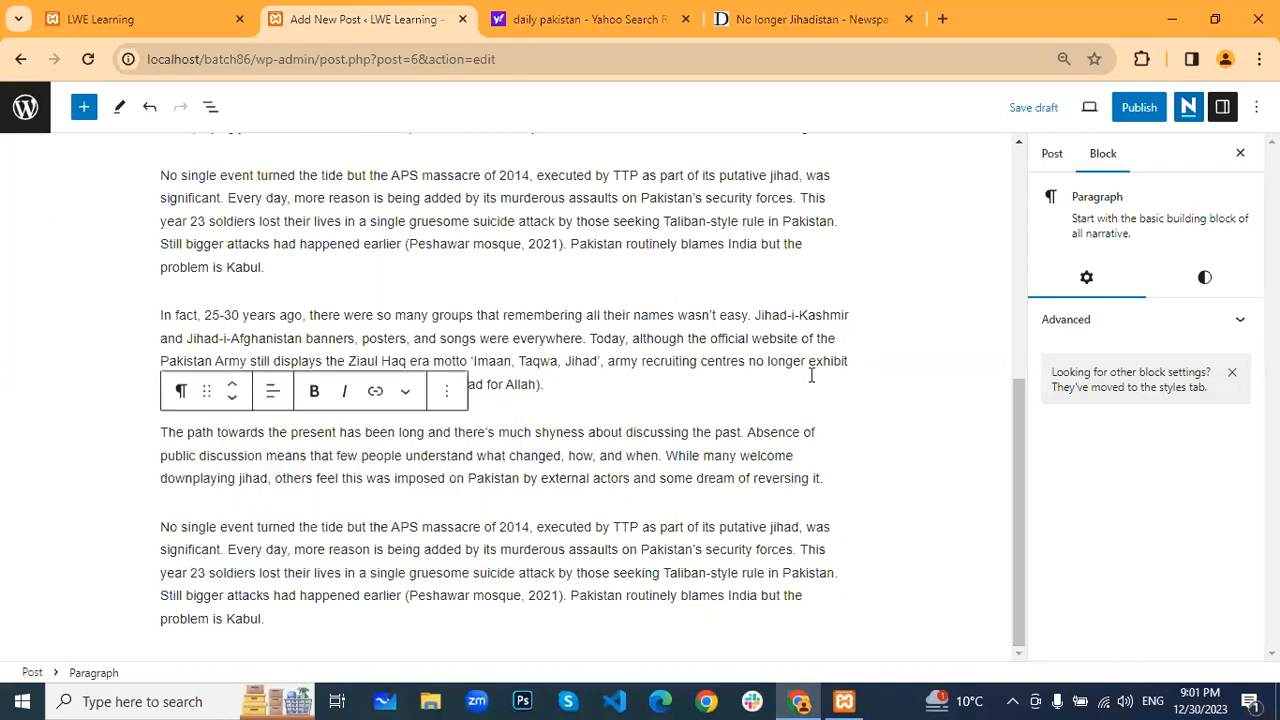
Review the post from its title to its last paragraph, along with the available block types and the paragraph's style settings
left_click(560, 294)
scroll(562, 305, "up", 2)
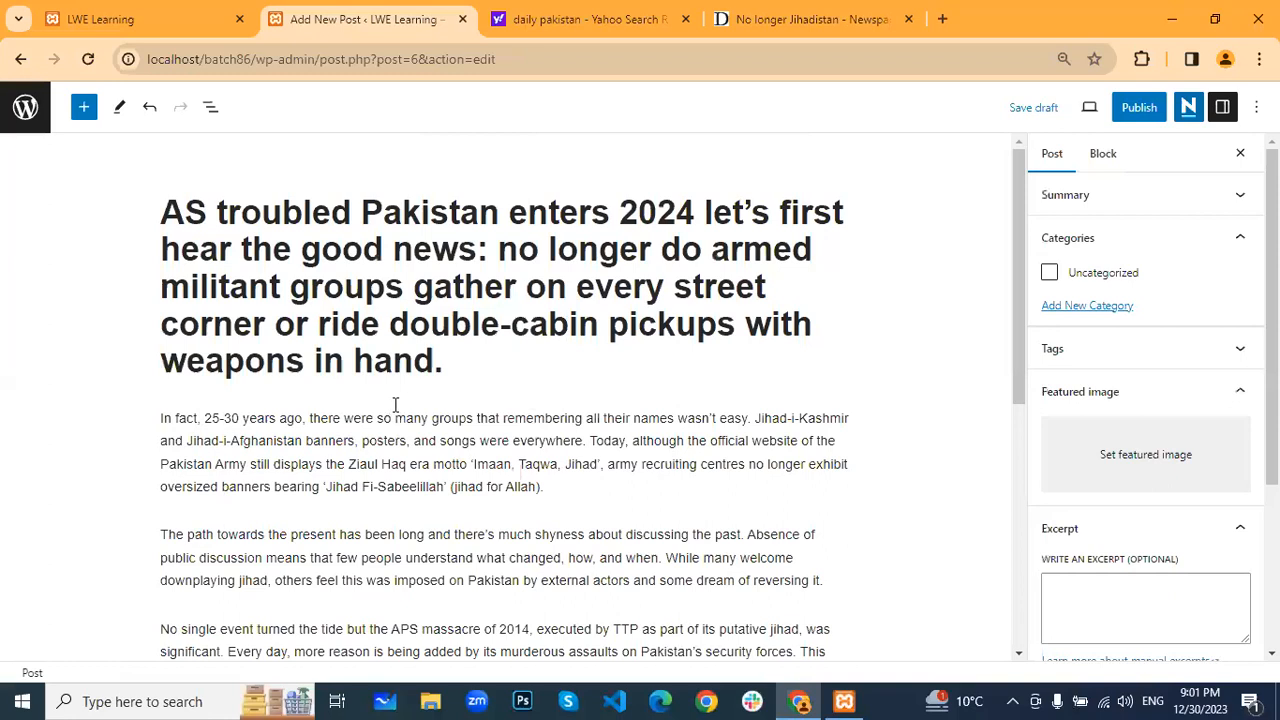
scroll(395, 405, "down", 4)
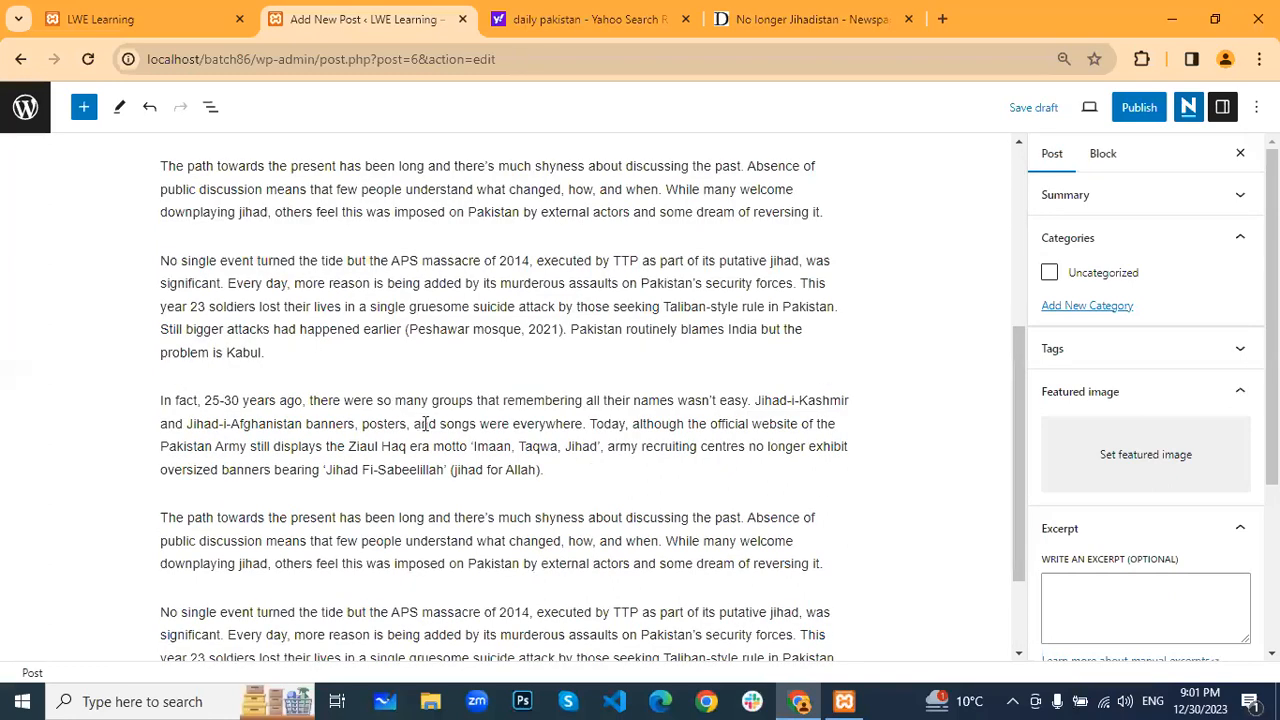
scroll(425, 423, "down", 2)
left_click(840, 617)
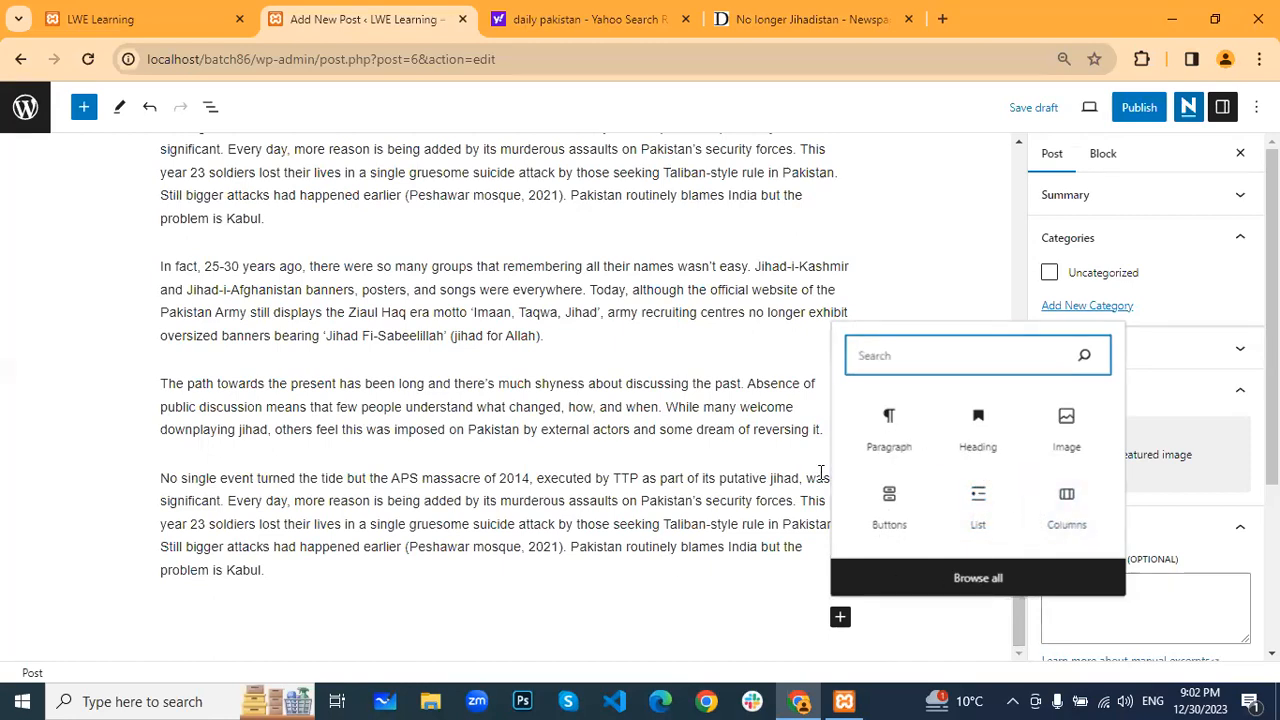
left_click(650, 480)
scroll(643, 480, "up", 5)
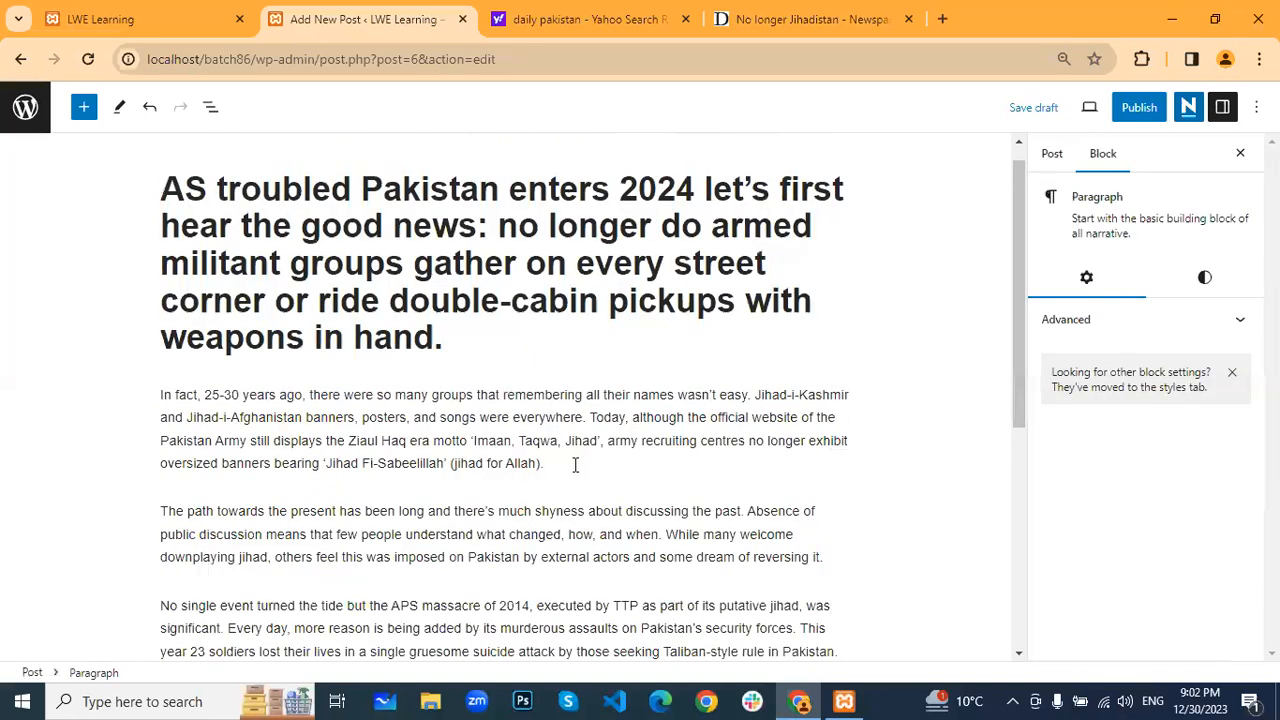
scroll(455, 480, "up", 1)
scroll(460, 487, "down", 1)
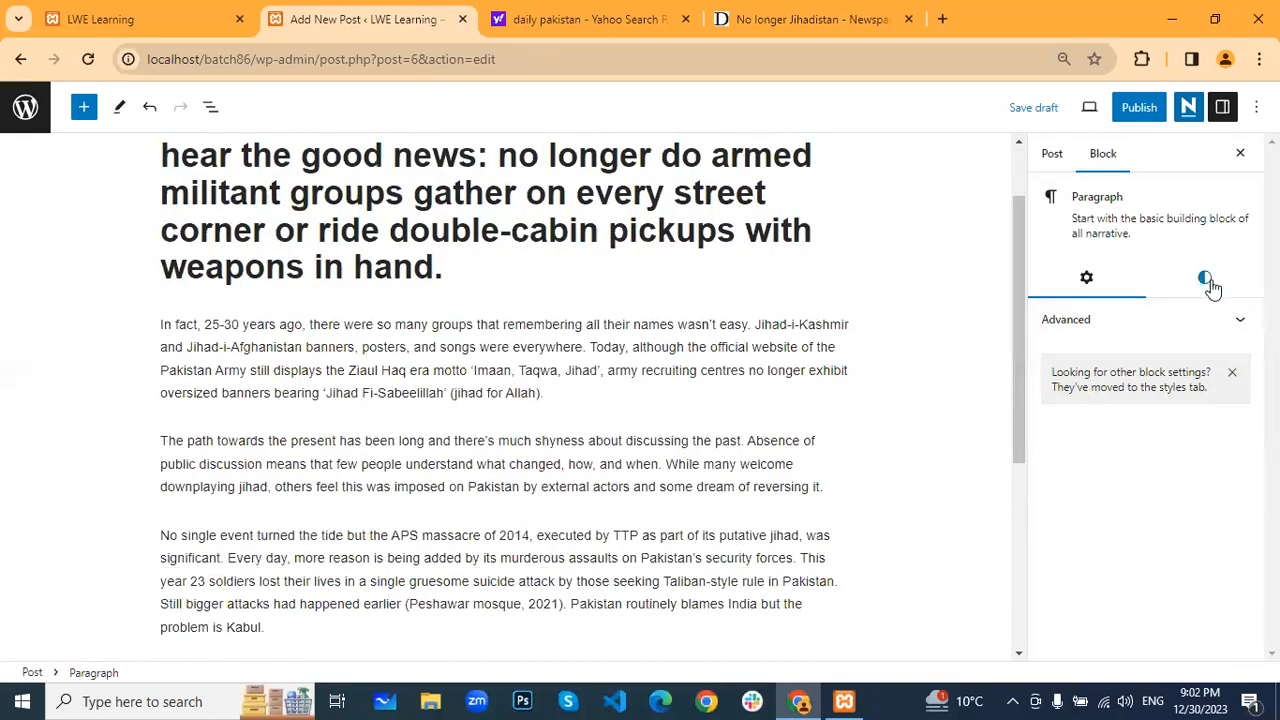
left_click(1207, 283)
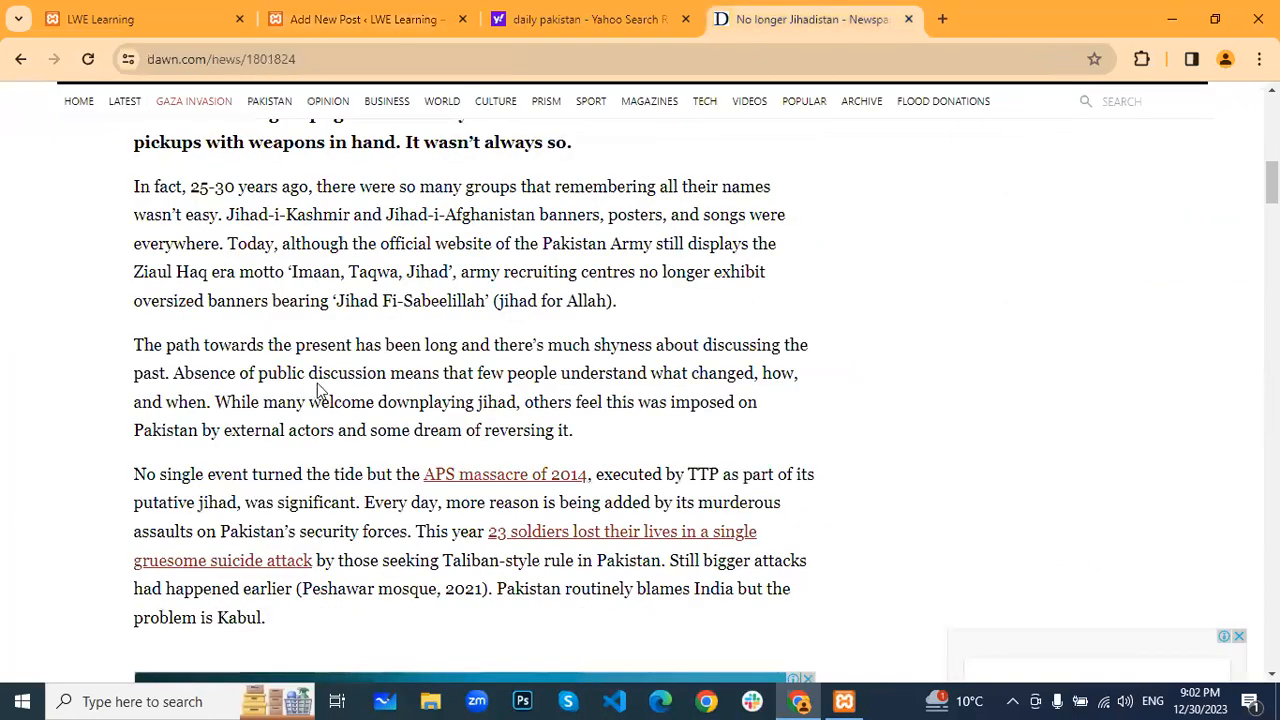
Switch to the Dawn article and examine how its introduction, paragraphs and links are laid out from start to end
scroll(320, 390, "up", 3)
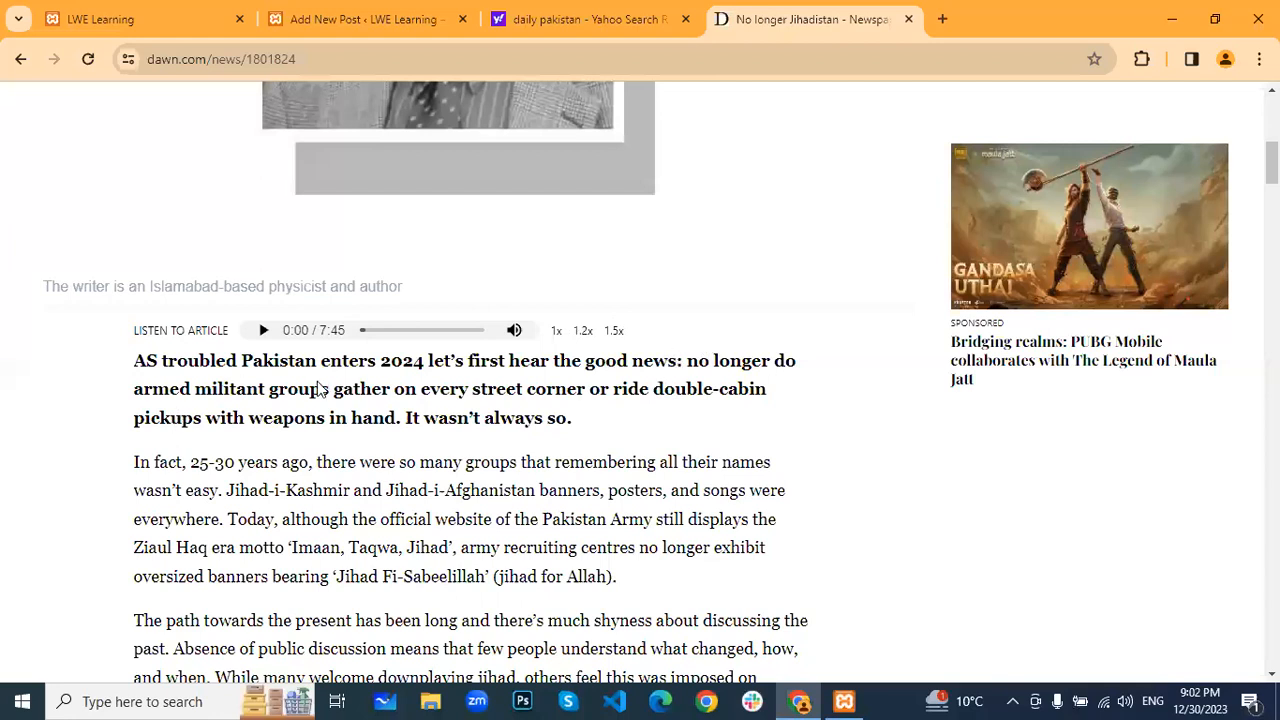
scroll(320, 390, "down", 5)
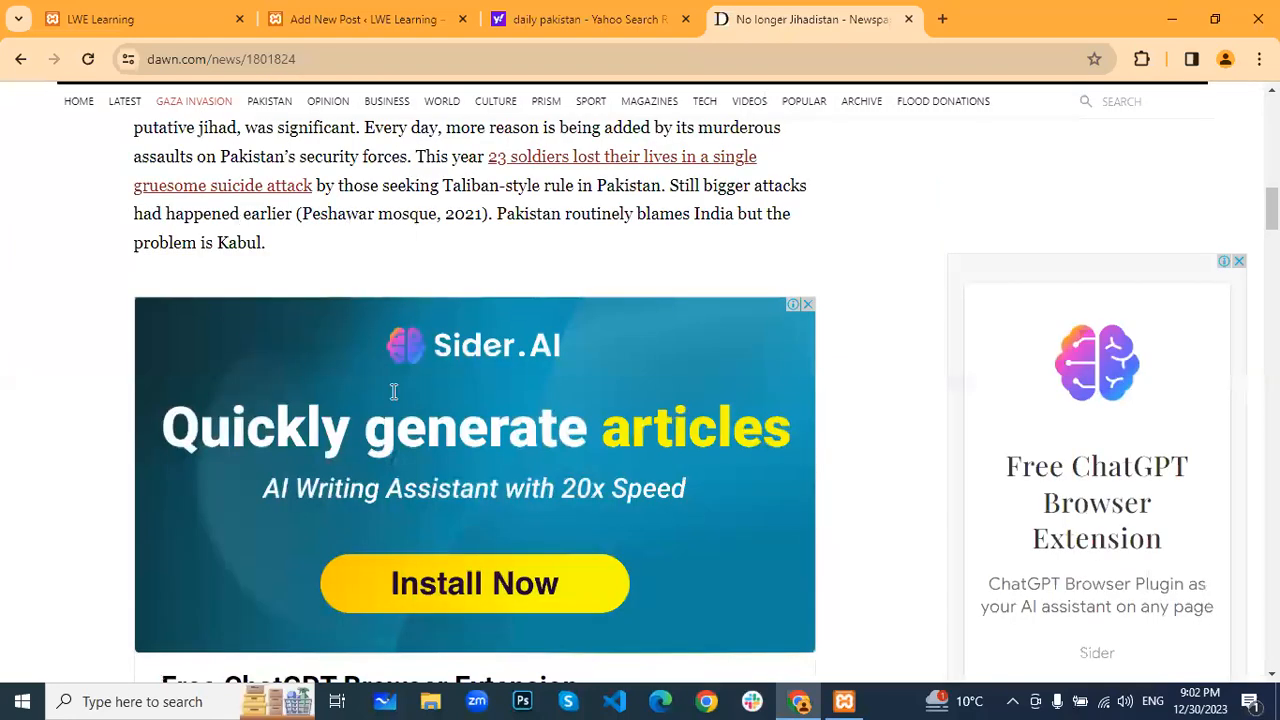
scroll(420, 376, "down", 4)
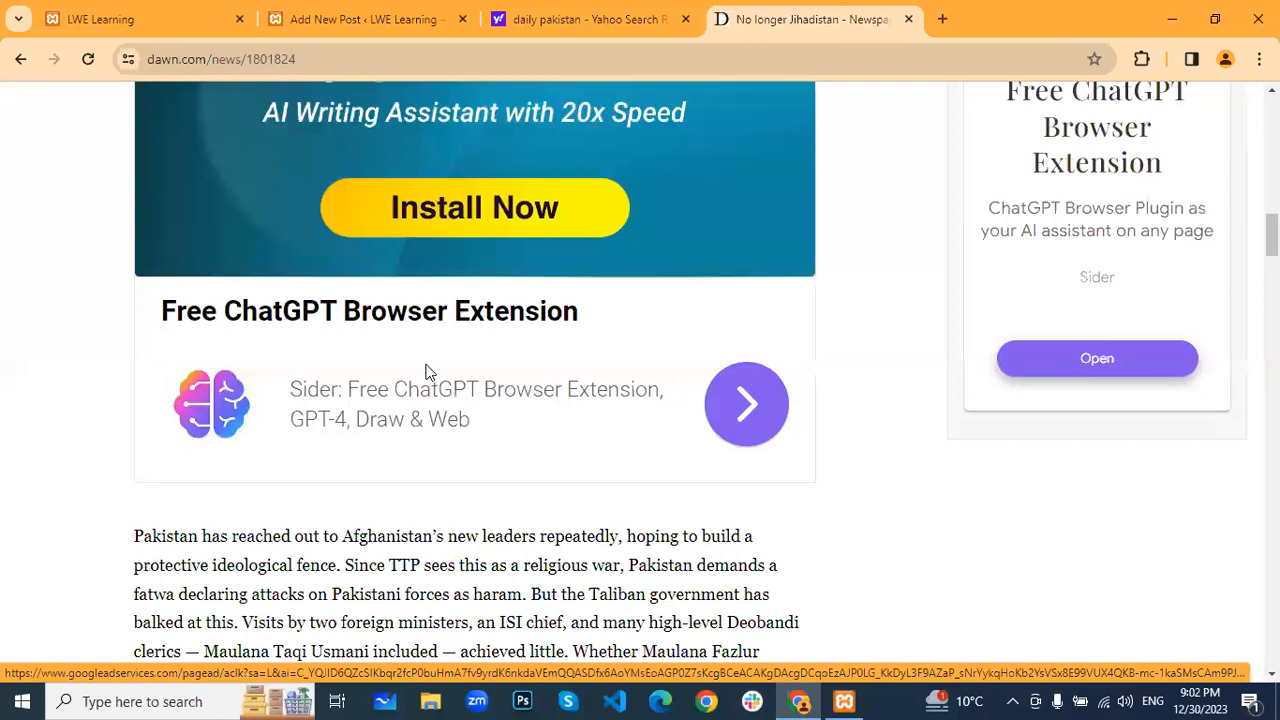
scroll(425, 372, "down", 5)
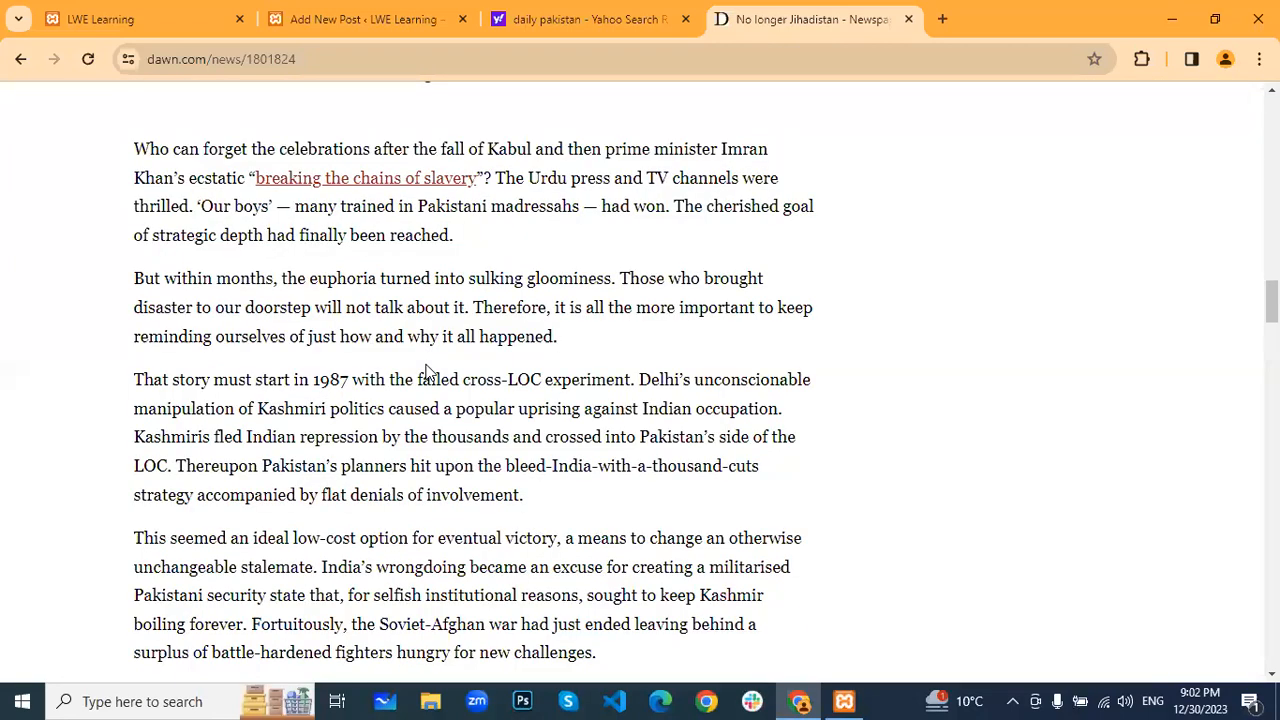
scroll(428, 370, "down", 15)
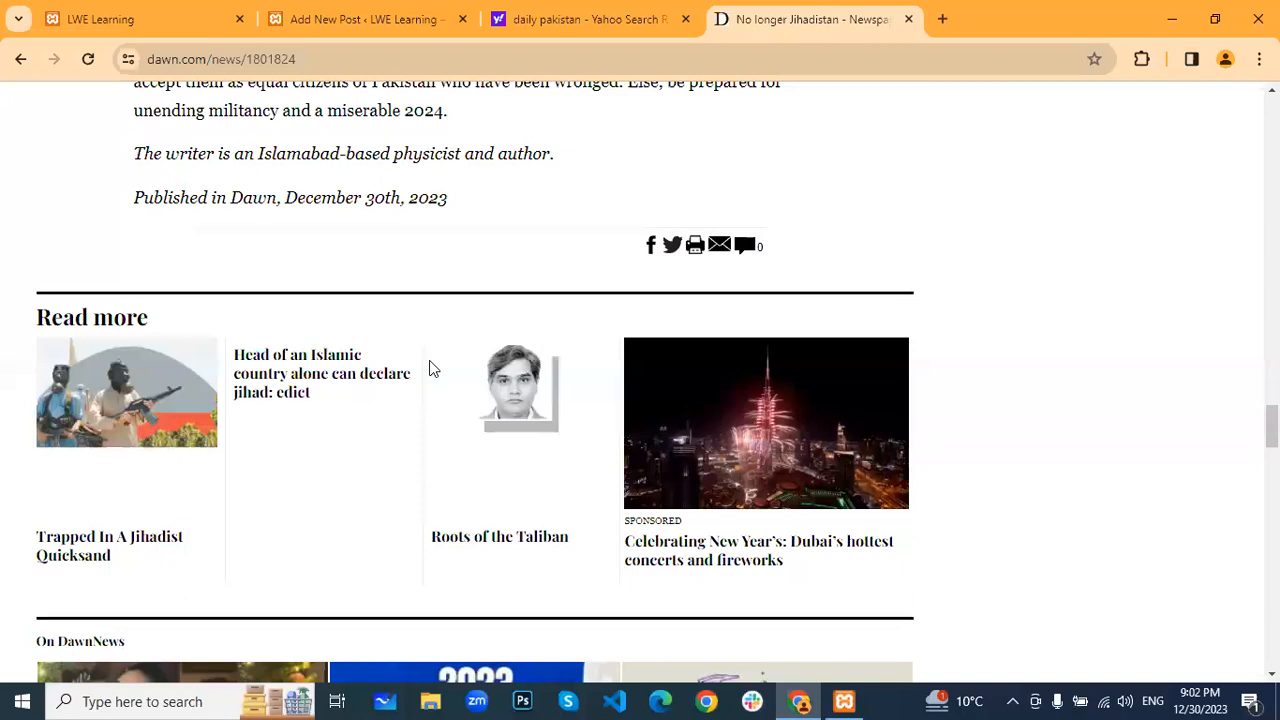
scroll(433, 369, "up", 5)
scroll(432, 370, "up", 10)
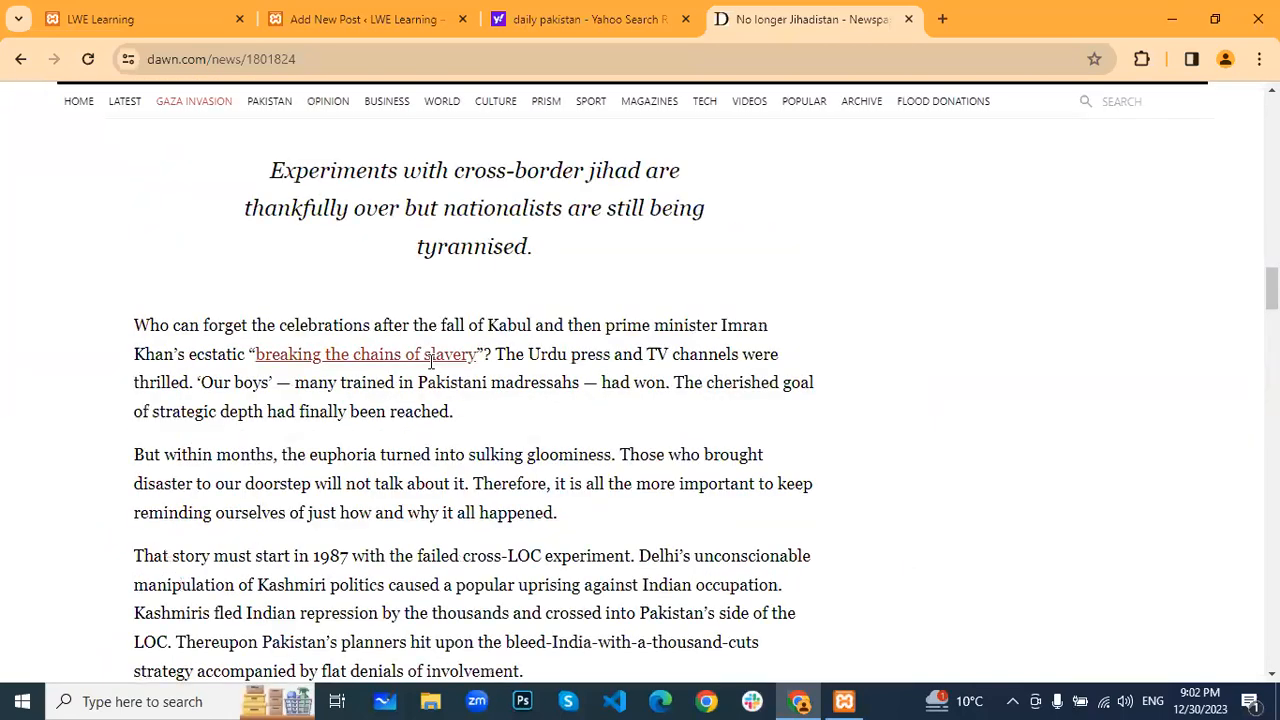
scroll(432, 362, "up", 5)
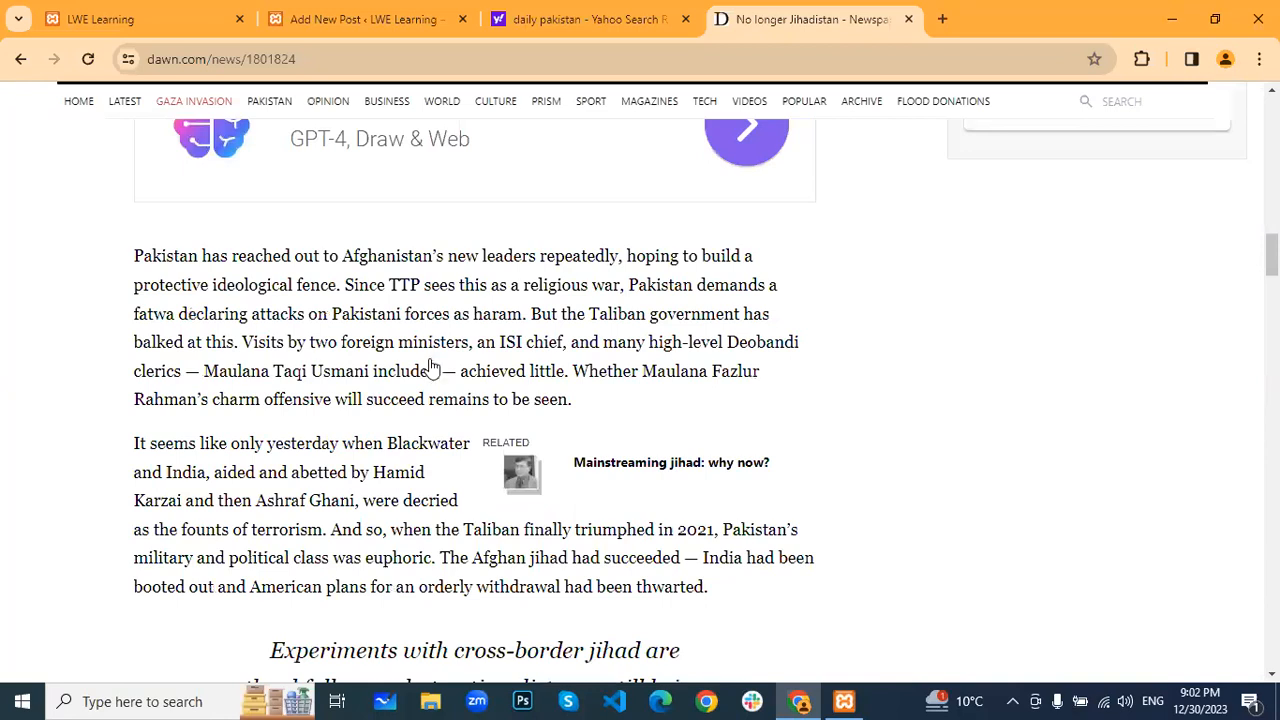
scroll(432, 366, "up", 4)
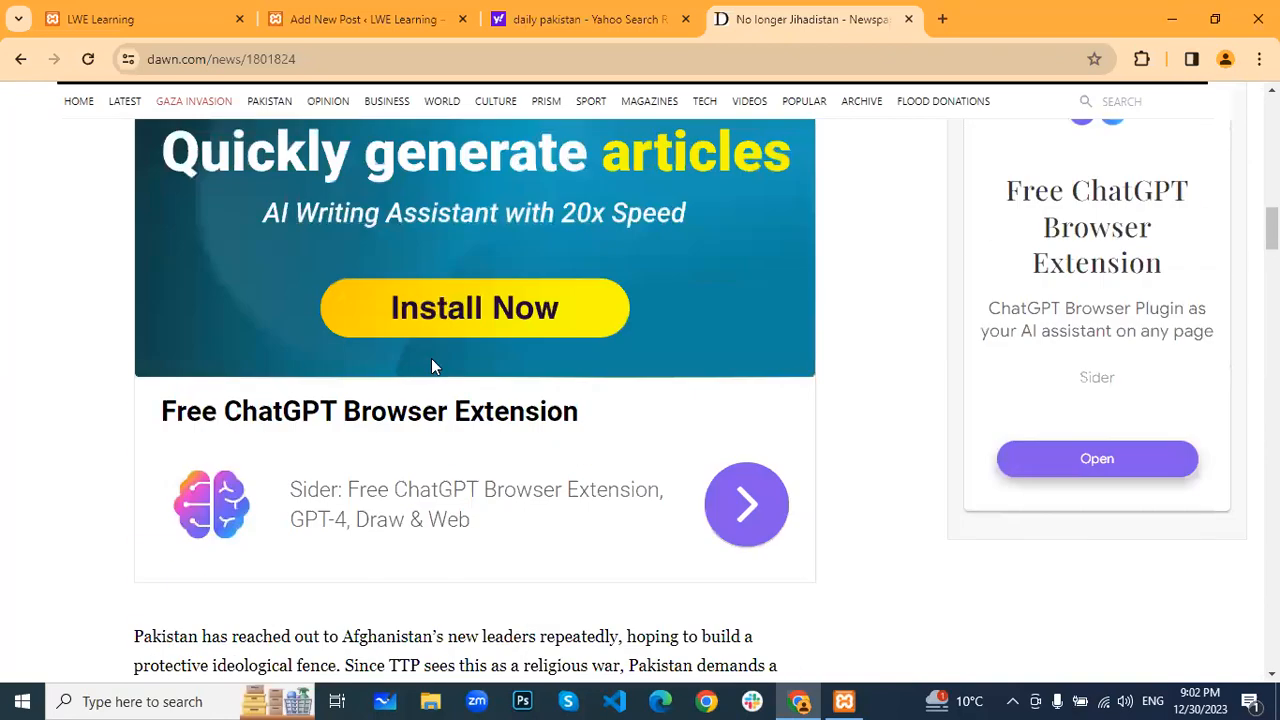
scroll(432, 366, "up", 5)
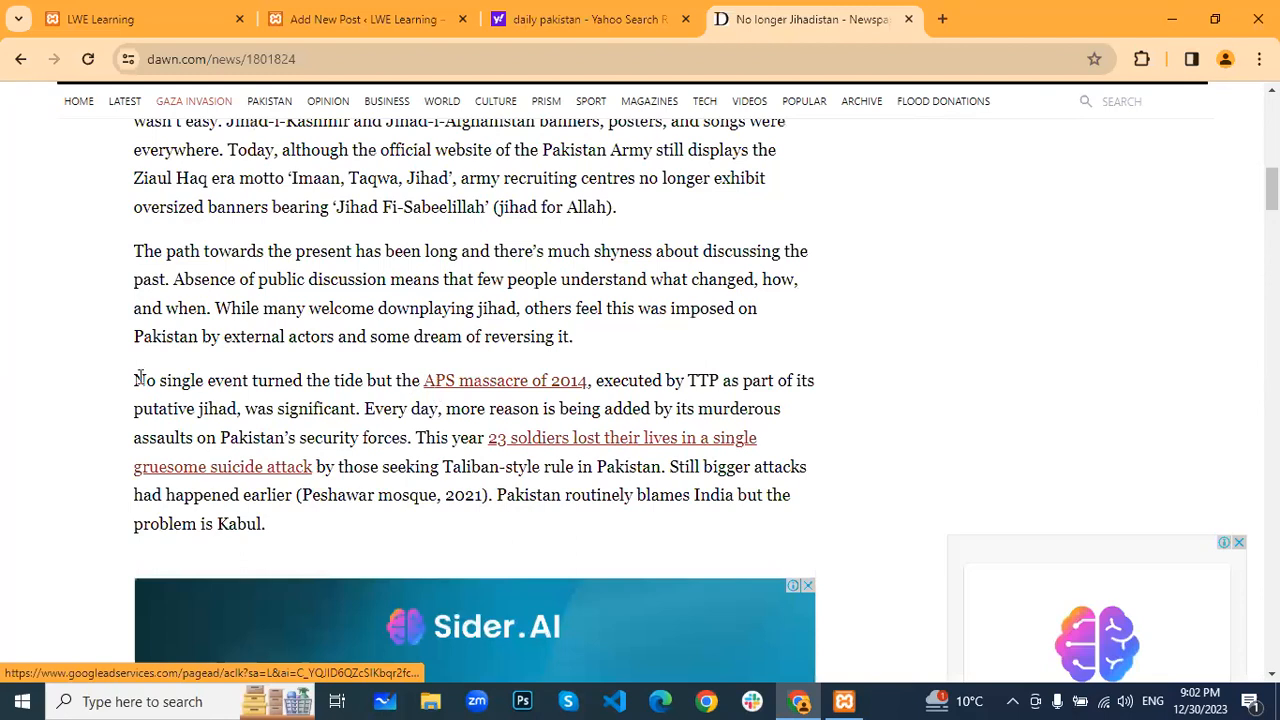
scroll(140, 378, "up", 3)
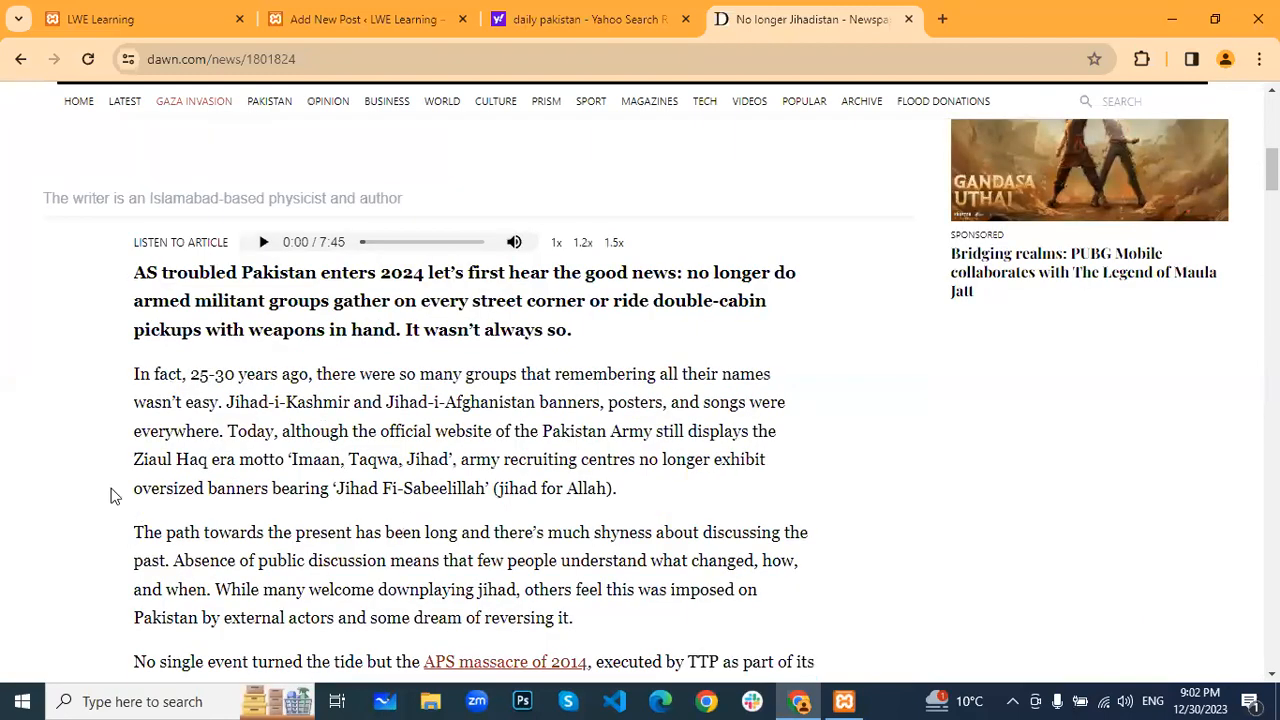
left_click_drag(134, 374, 652, 533)
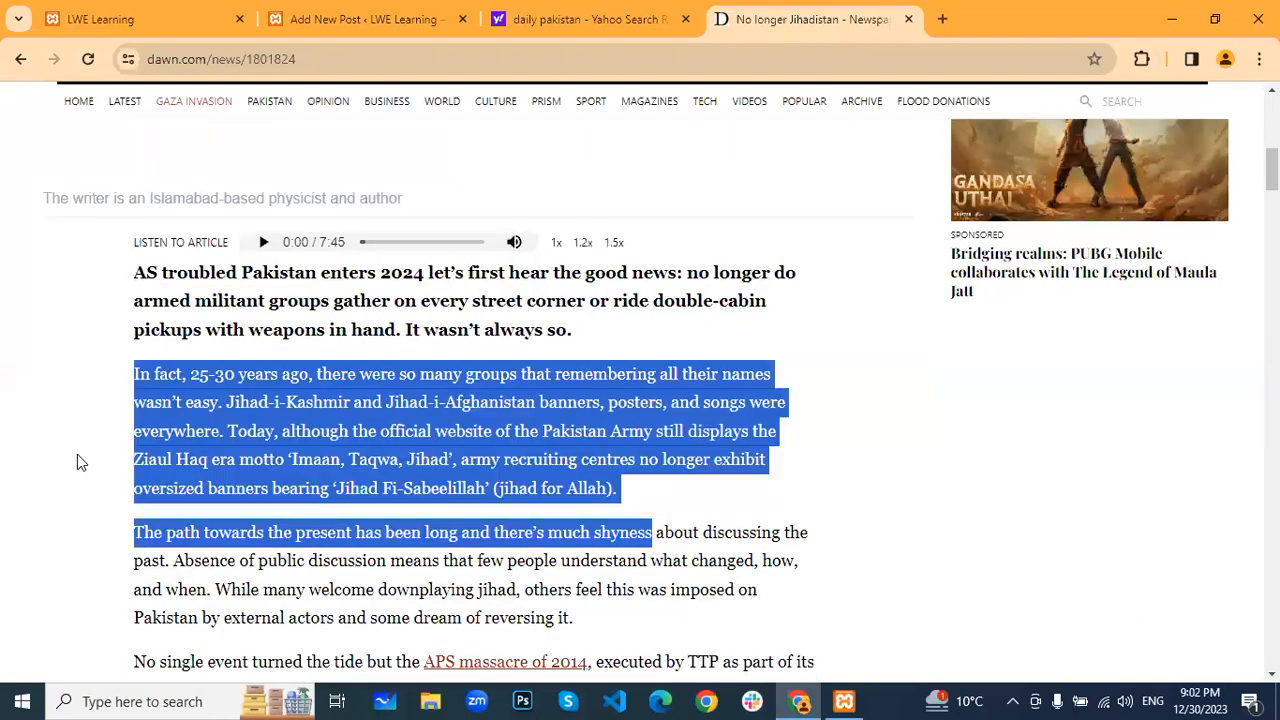
left_click(663, 392)
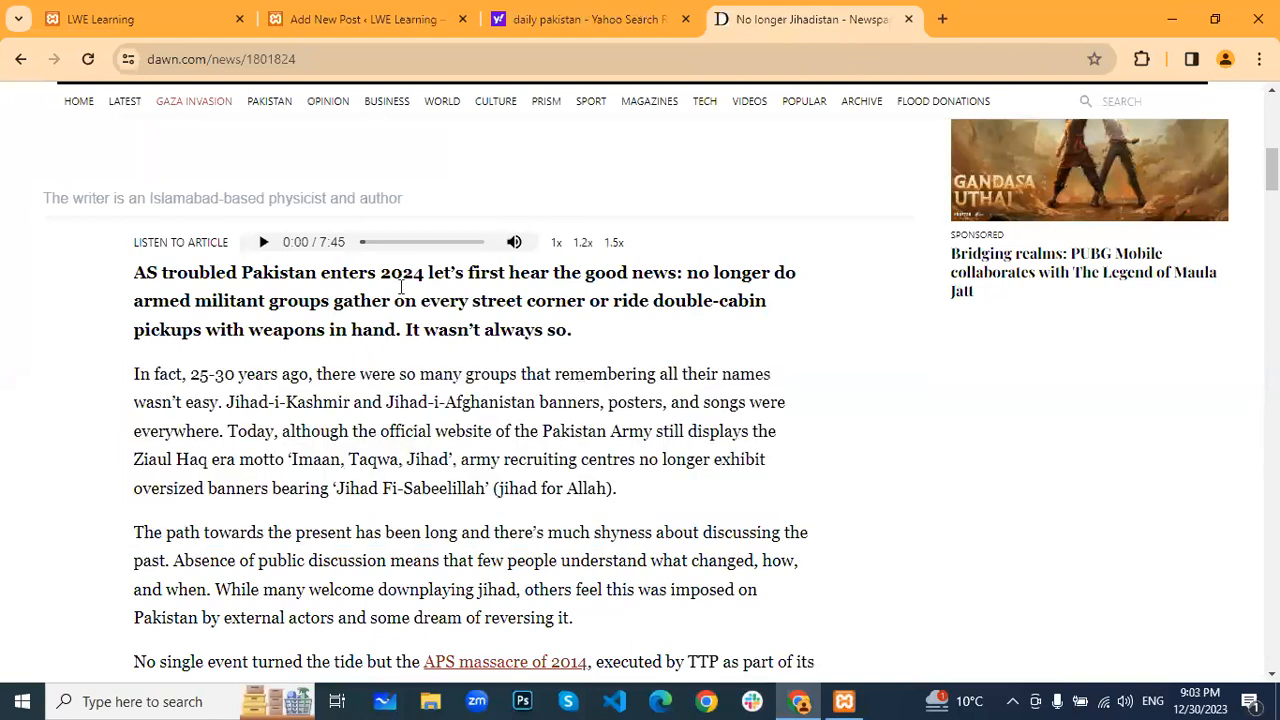
left_click(401, 287)
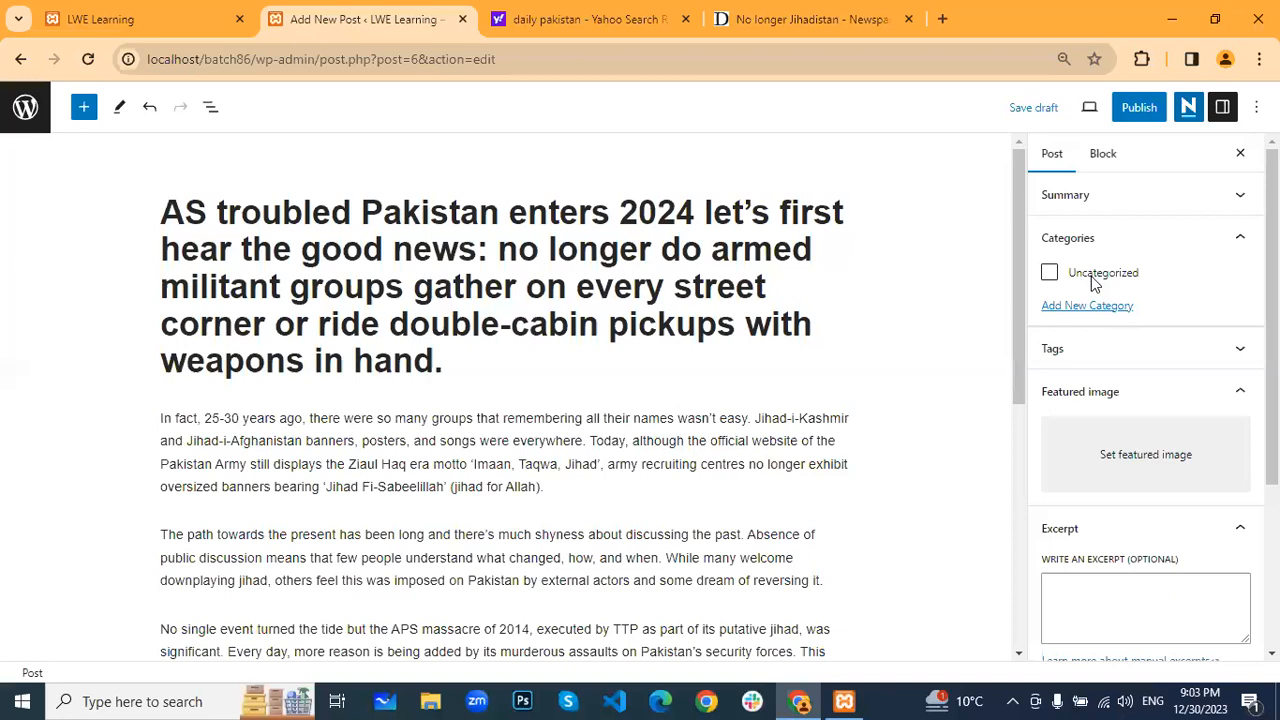
Examine the Dawn article's main photo and the pictures accompanying the stories on the Dawn home page as examples of featured images
scroll(1094, 280, "down", 2)
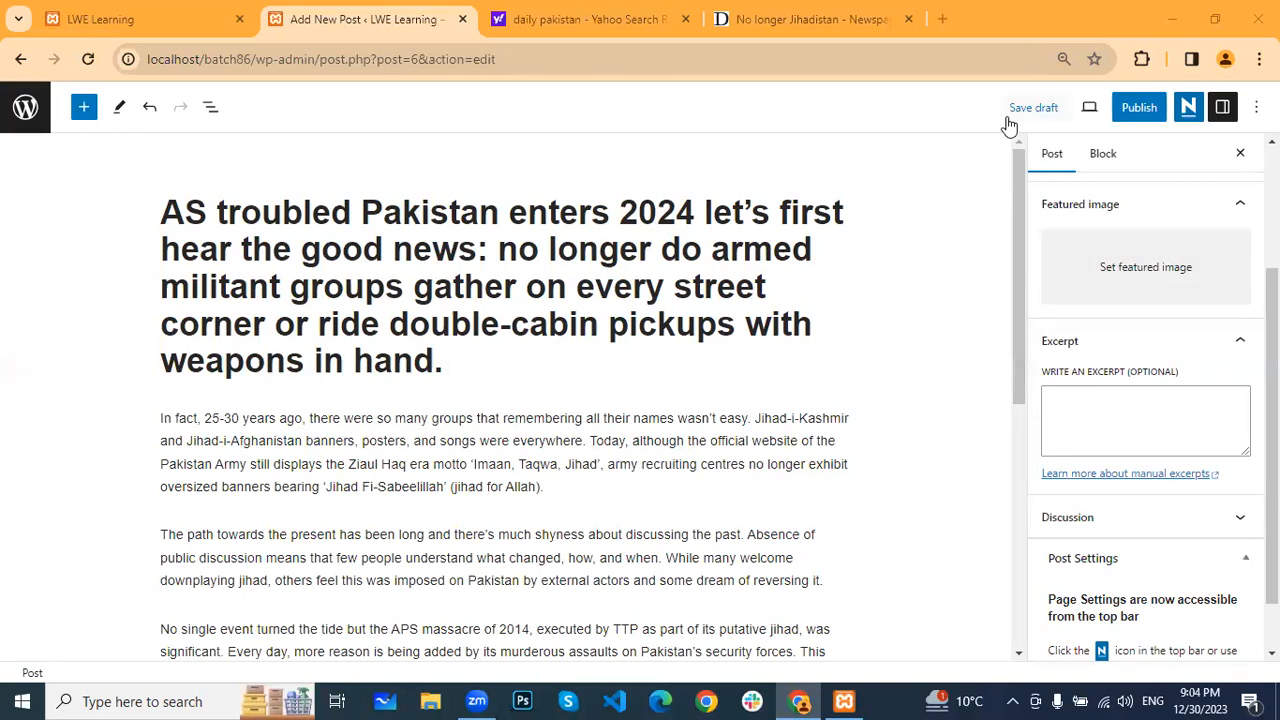
left_click(806, 15)
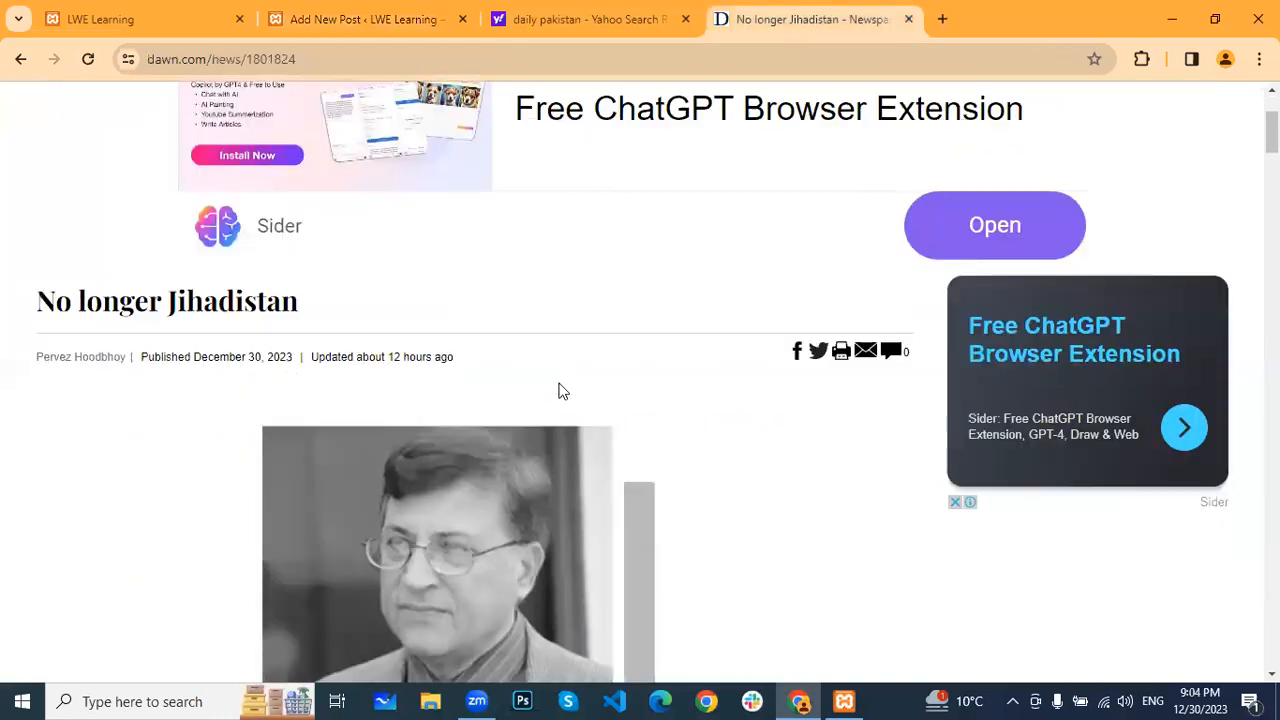
scroll(549, 391, "down", 3)
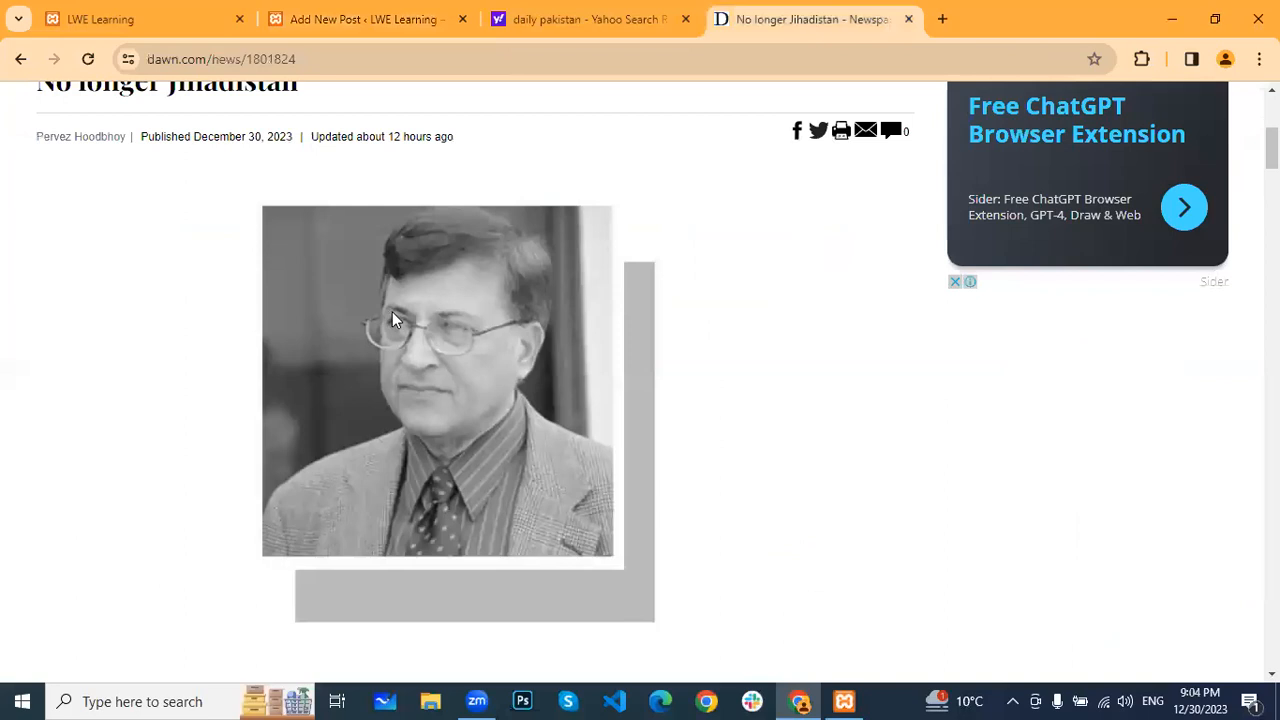
scroll(114, 163, "up", 4)
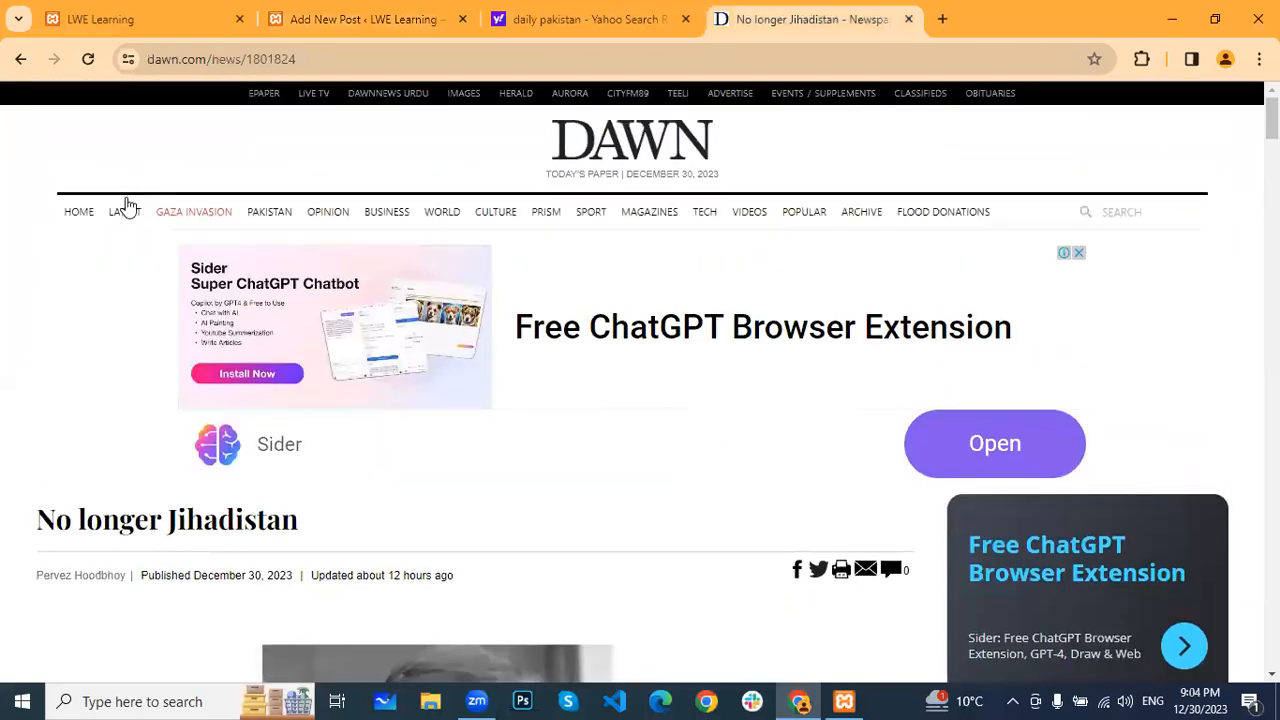
left_click(84, 221)
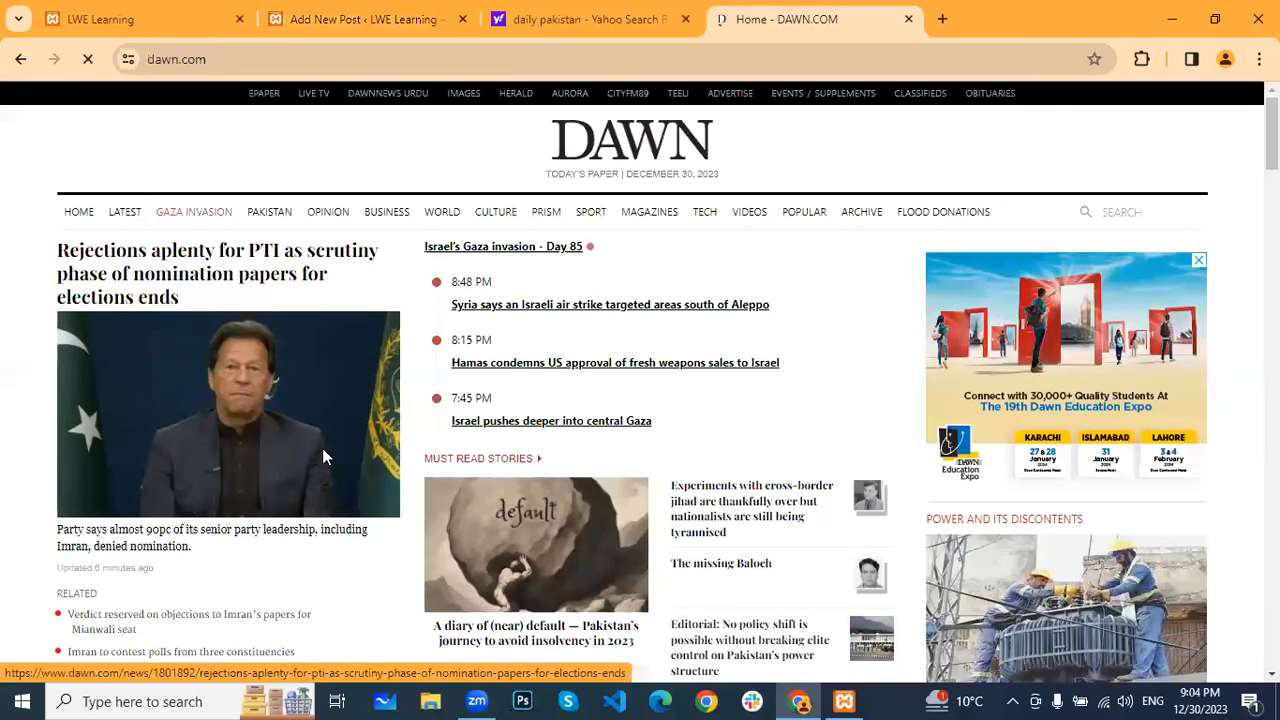
scroll(573, 430, "down", 2)
scroll(414, 263, "down", 2)
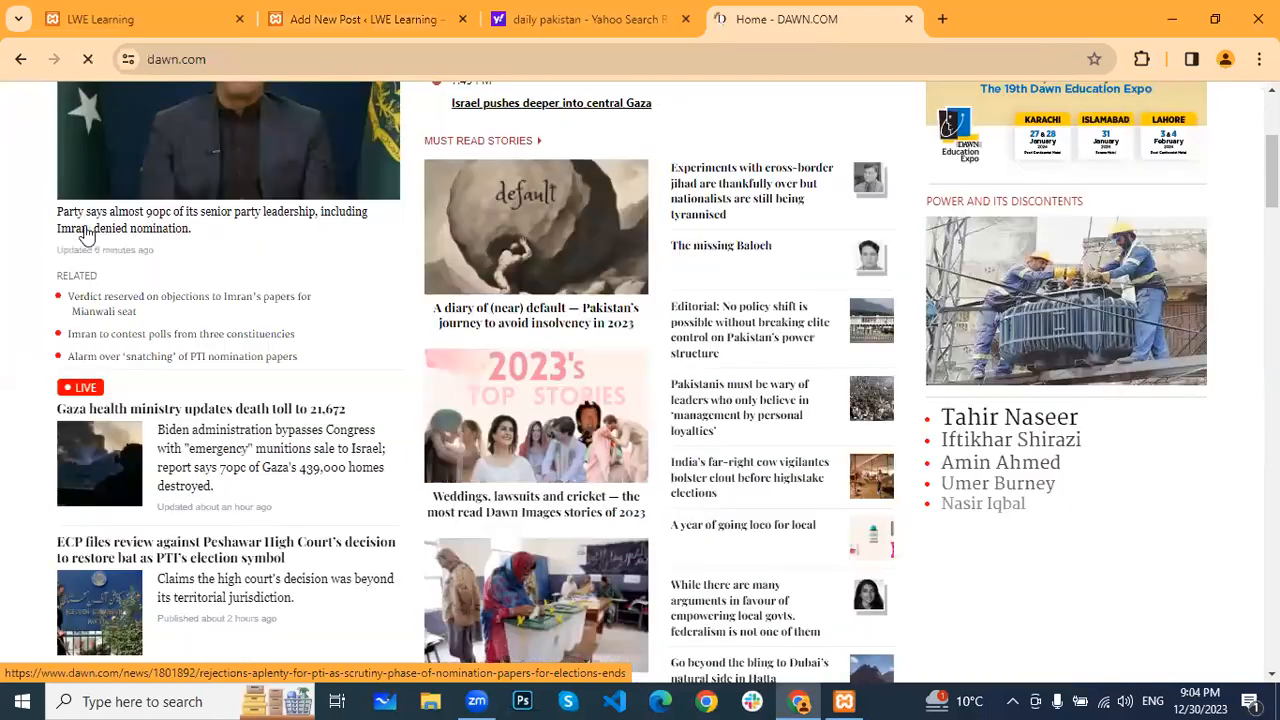
scroll(143, 389, "down", 2)
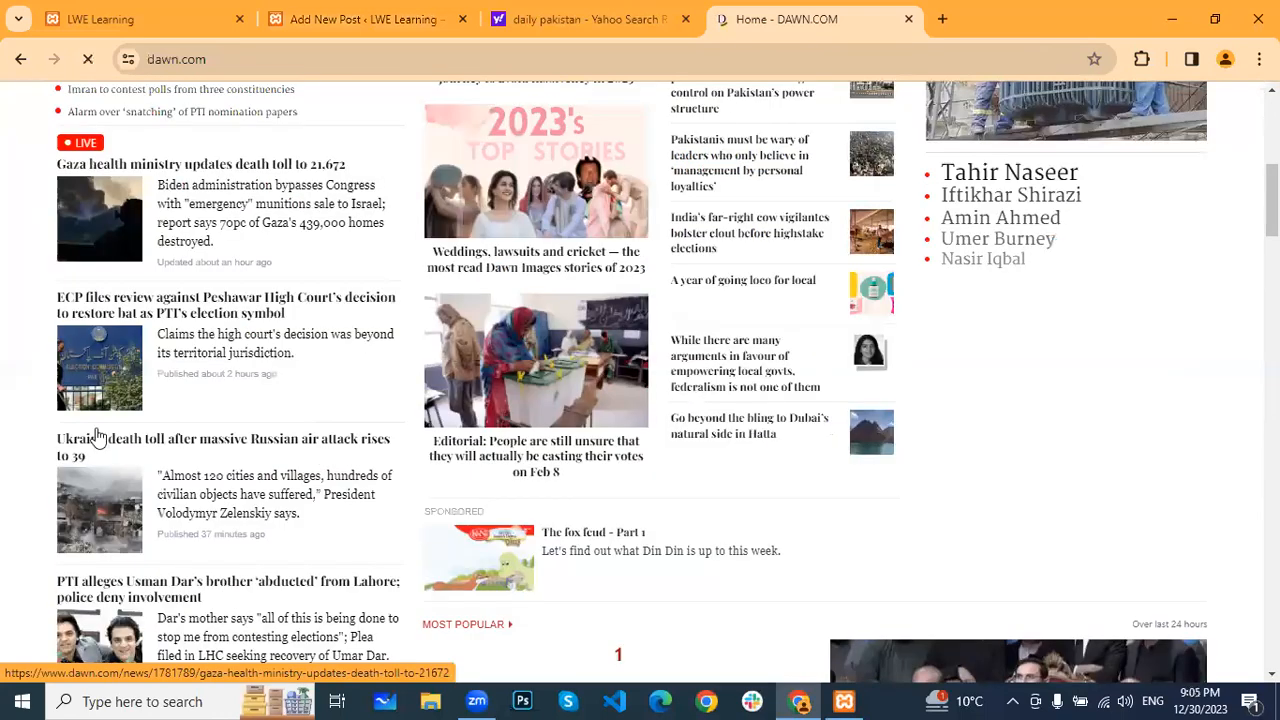
scroll(244, 420, "down", 2)
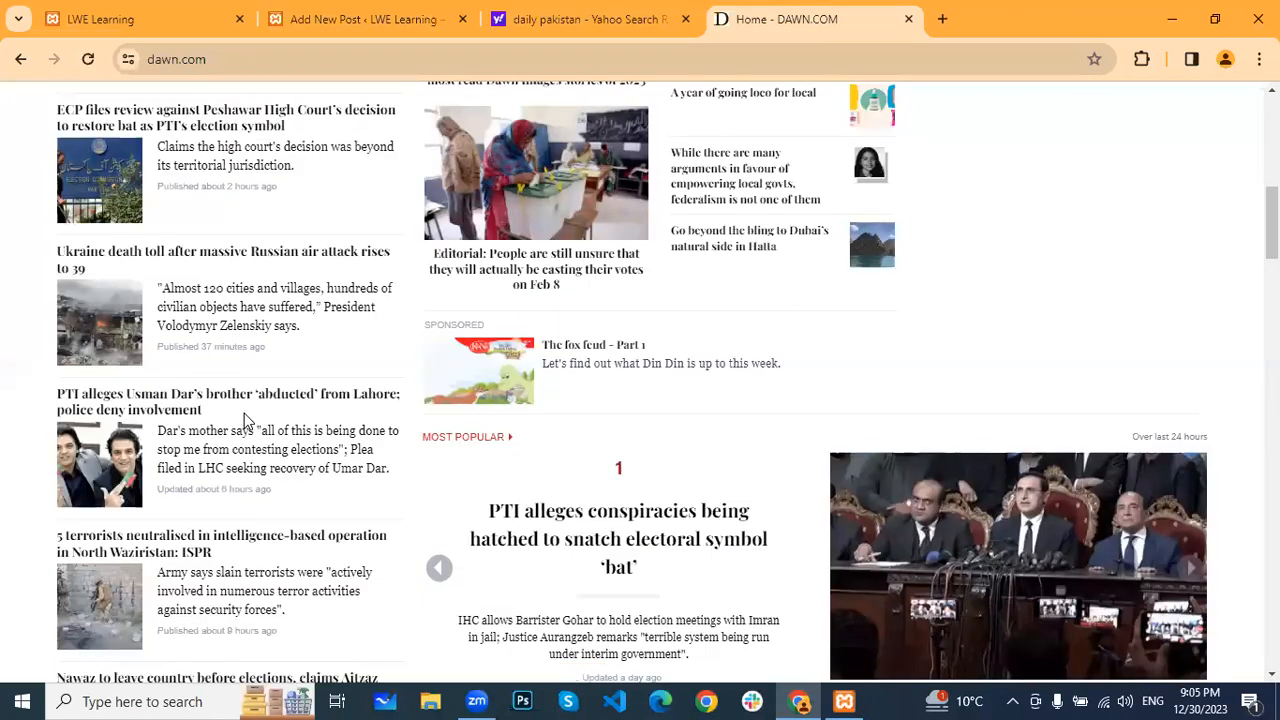
scroll(403, 602, "down", 2)
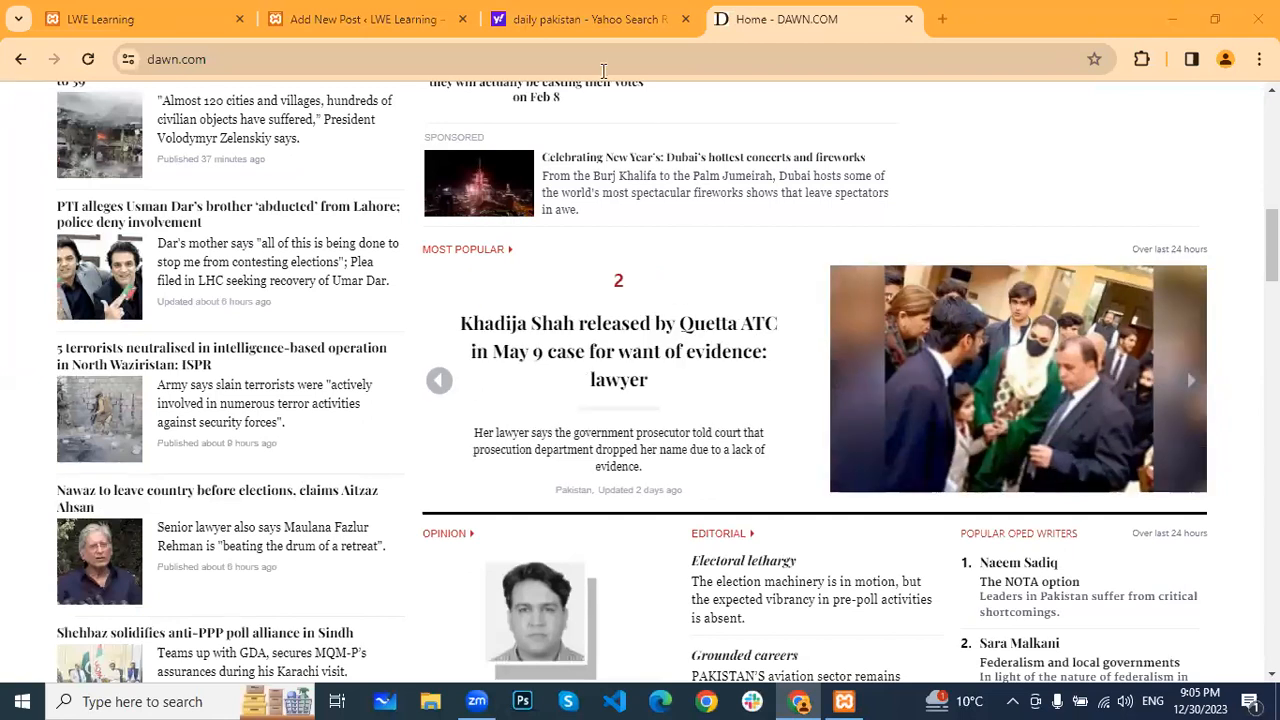
Return to the WordPress post and upload the Ricky-Ponting picture from the Desktop images folder as its featured image
key("ctrl+2")
left_click(1153, 270)
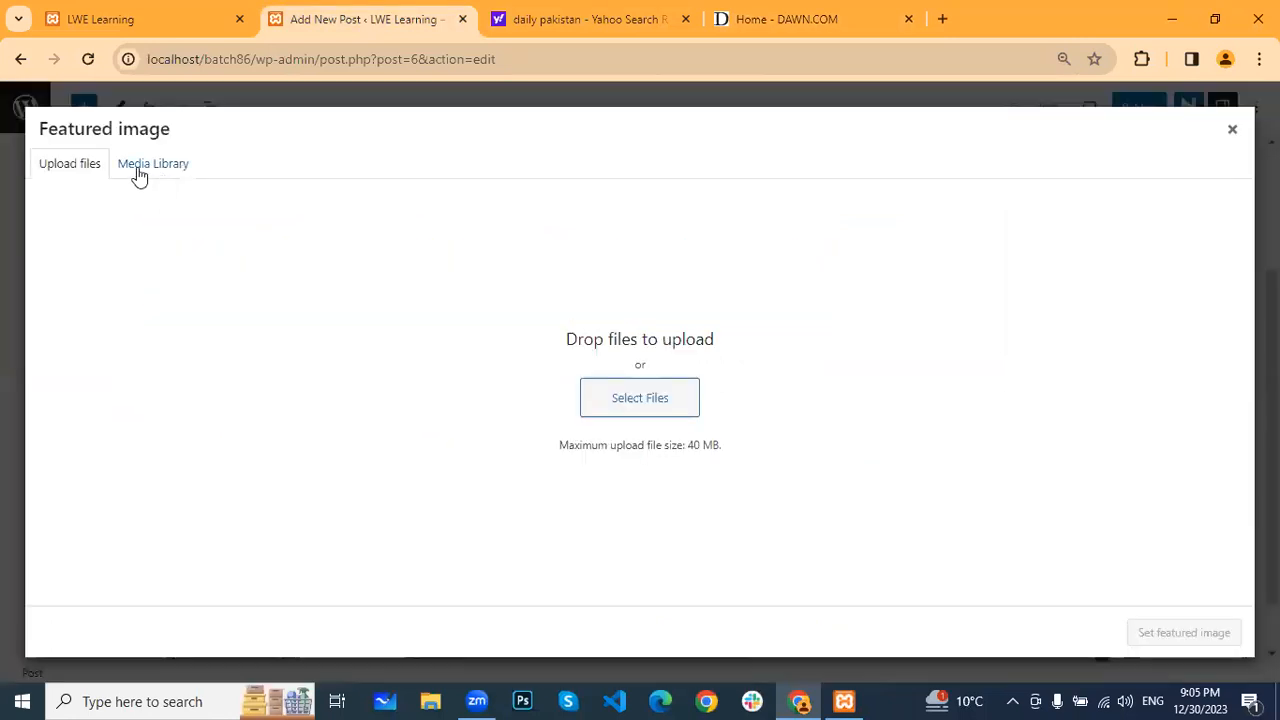
left_click(624, 400)
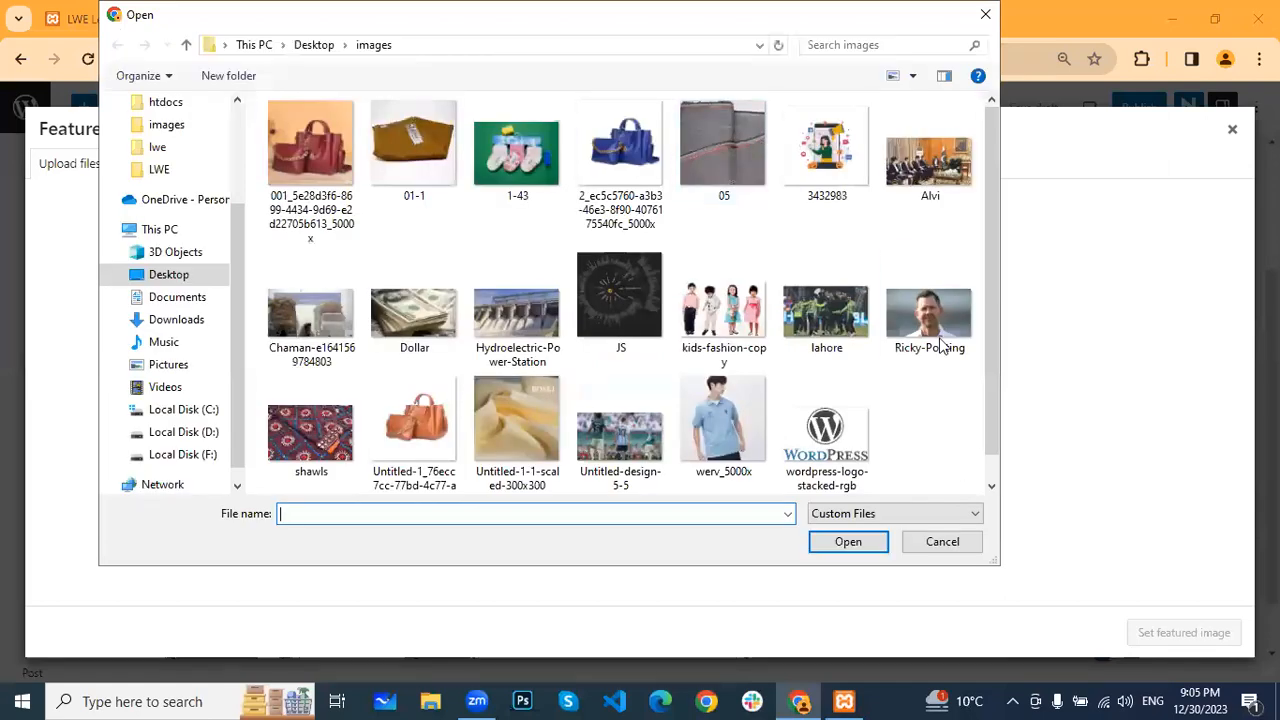
left_click(935, 317)
left_click(847, 542)
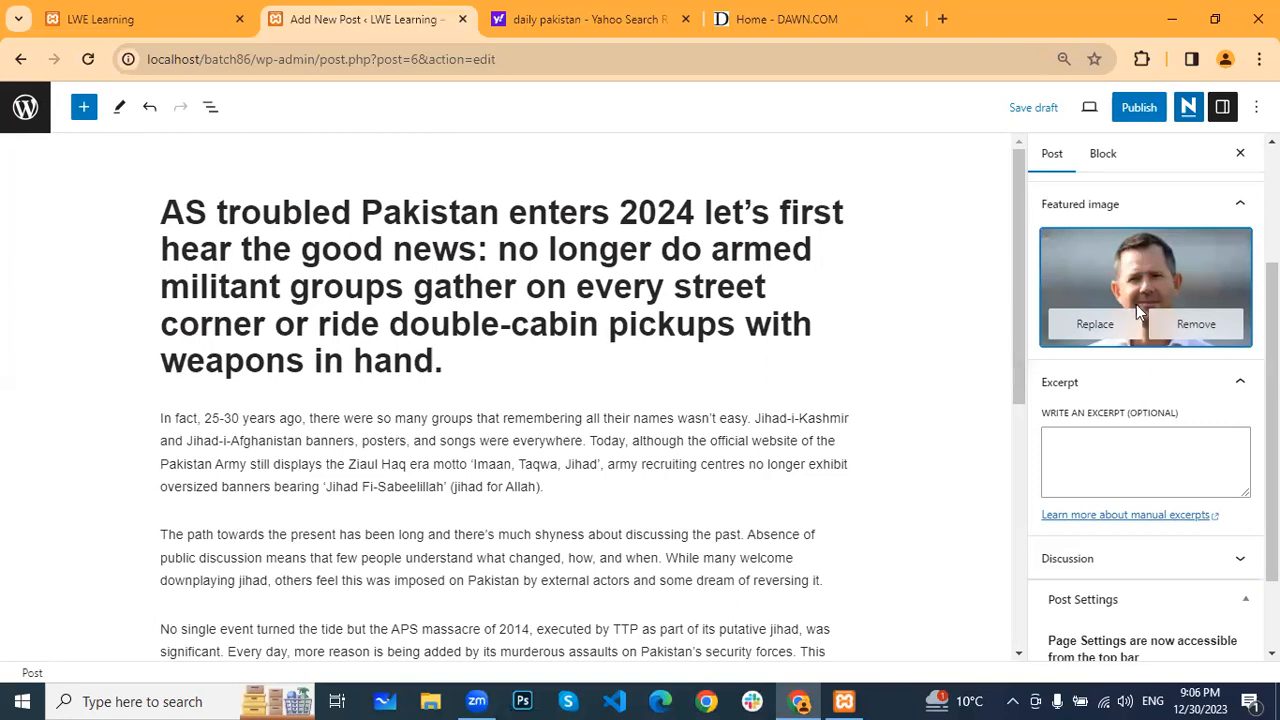
scroll(1140, 310, "down", 1)
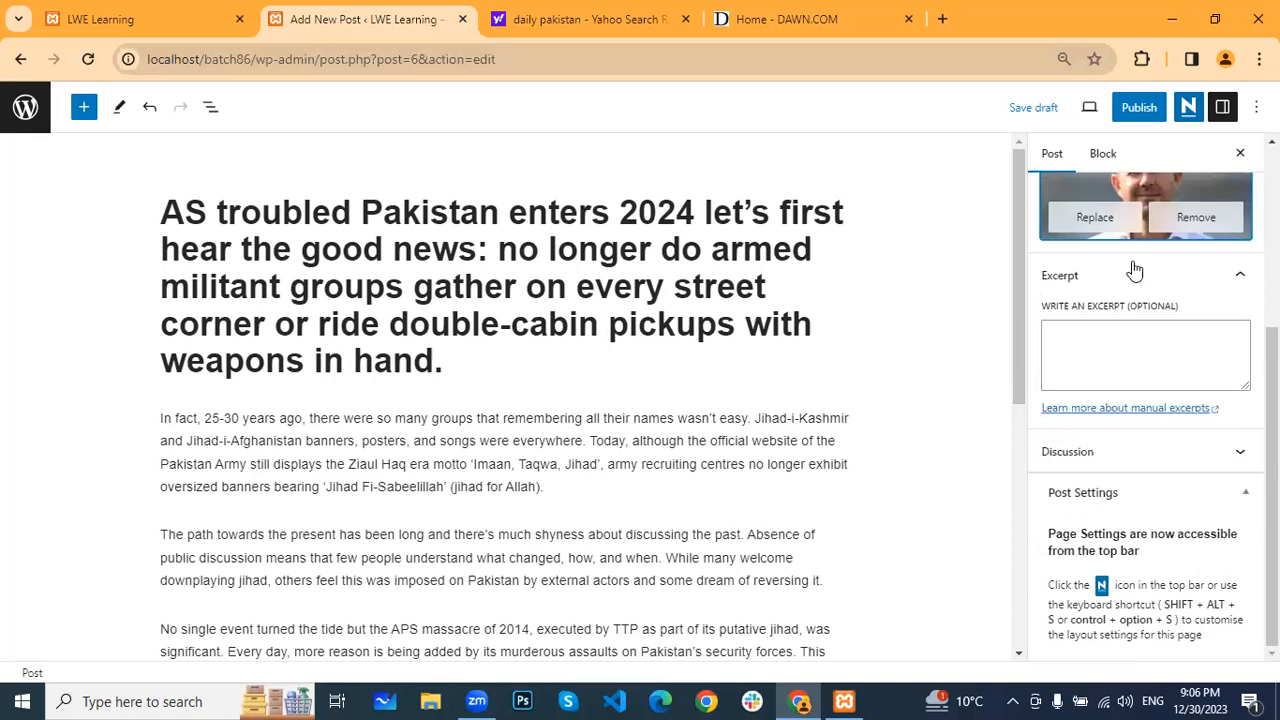
Publish the post and return to the list of all posts
left_click(1141, 112)
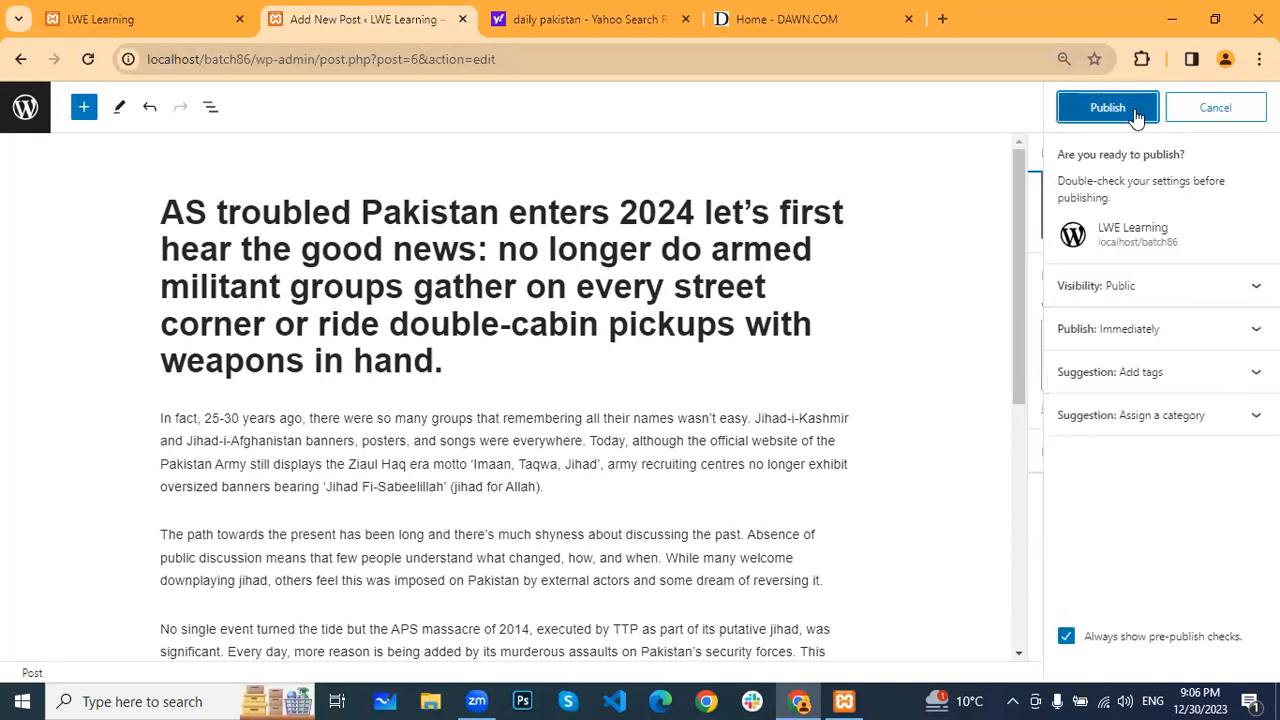
left_click(1134, 113)
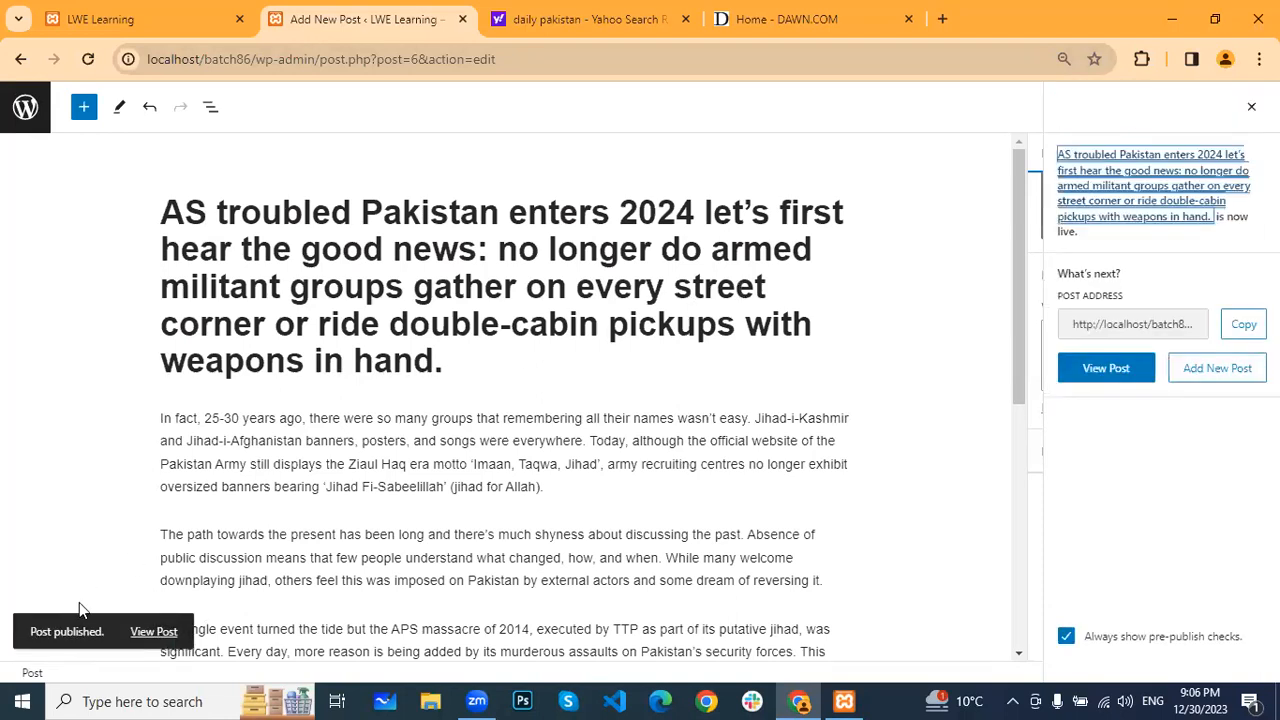
left_click(14, 117)
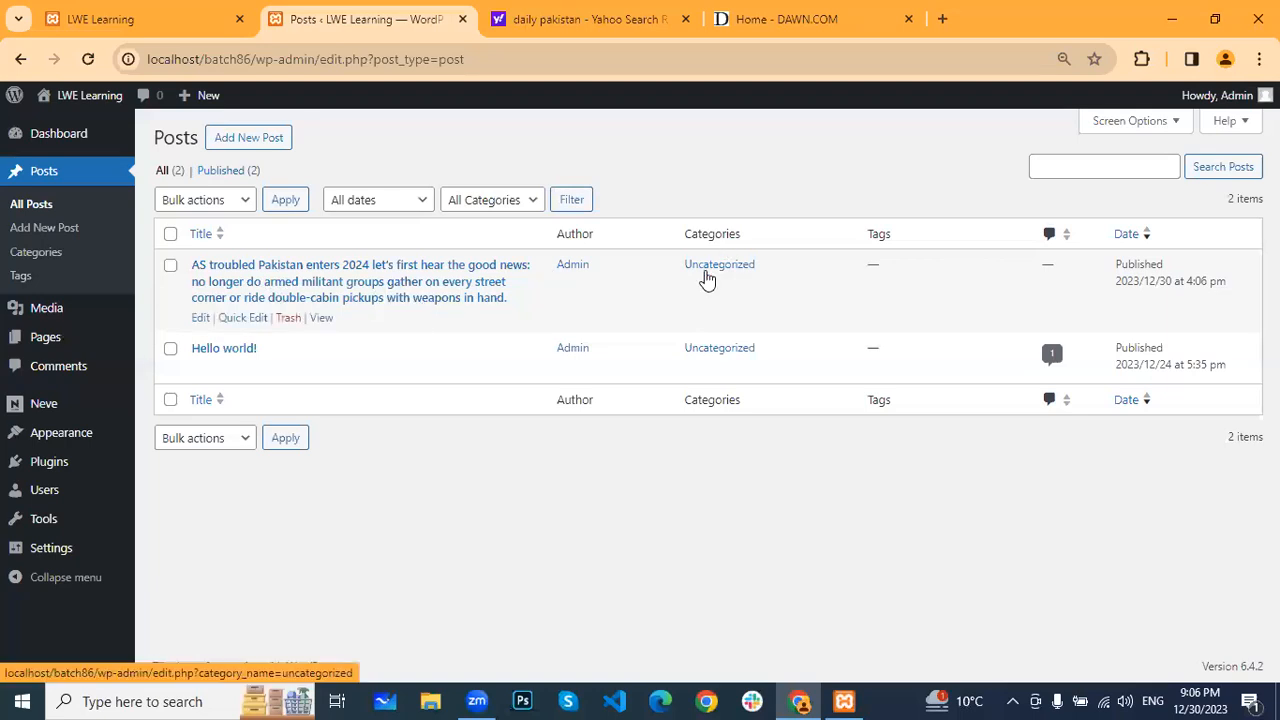
Reload the LWE Learning home page and examine the new post's entry, from its featured image and title to the excerpt
left_click(160, 18)
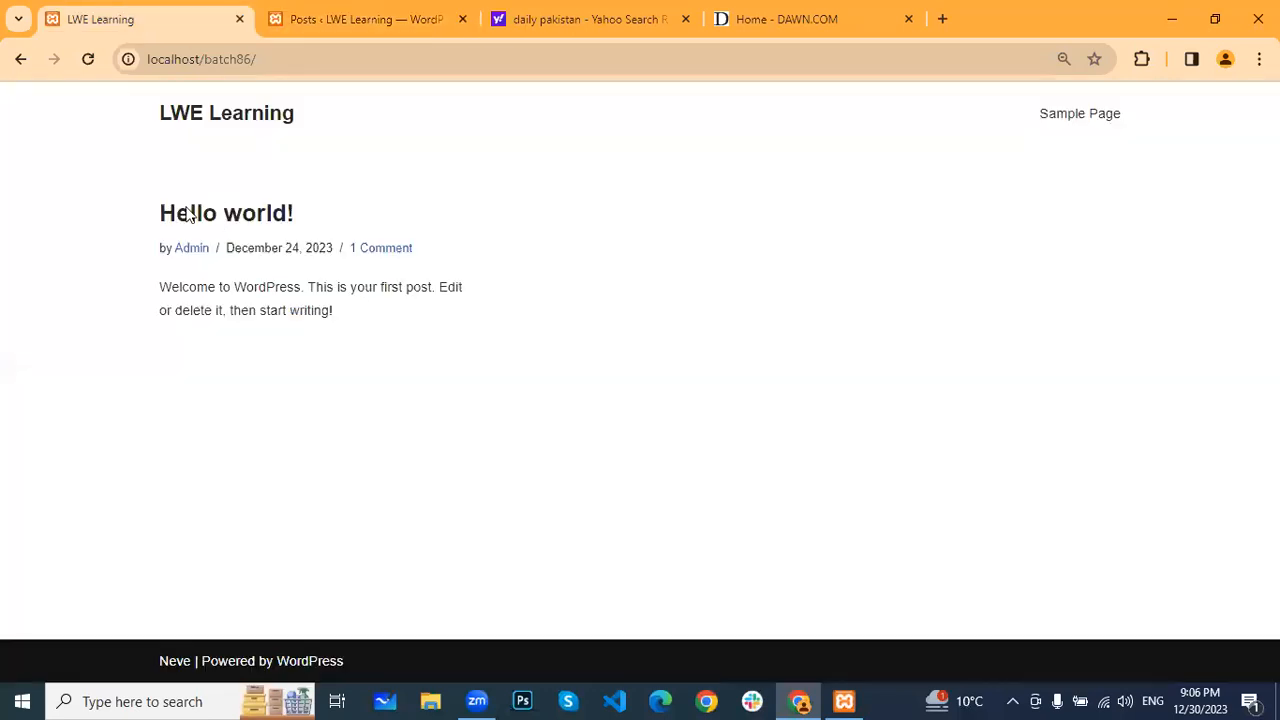
key("F5")
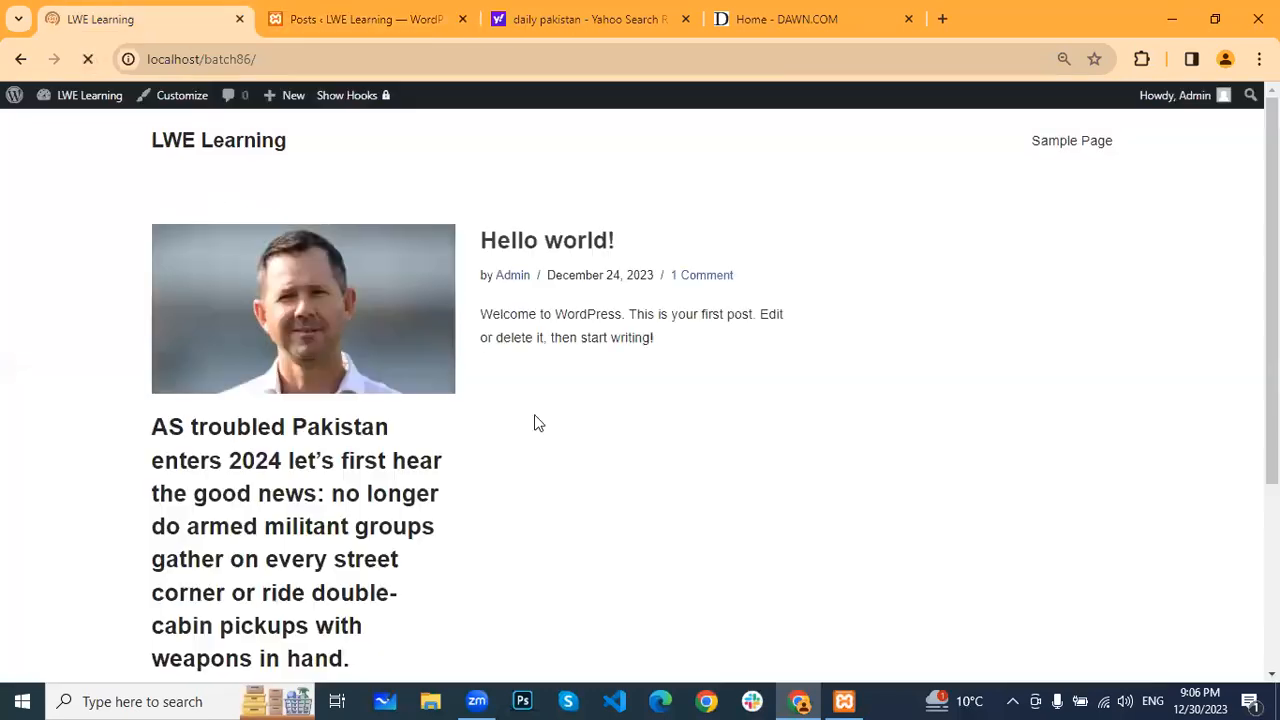
scroll(511, 426, "down", 3)
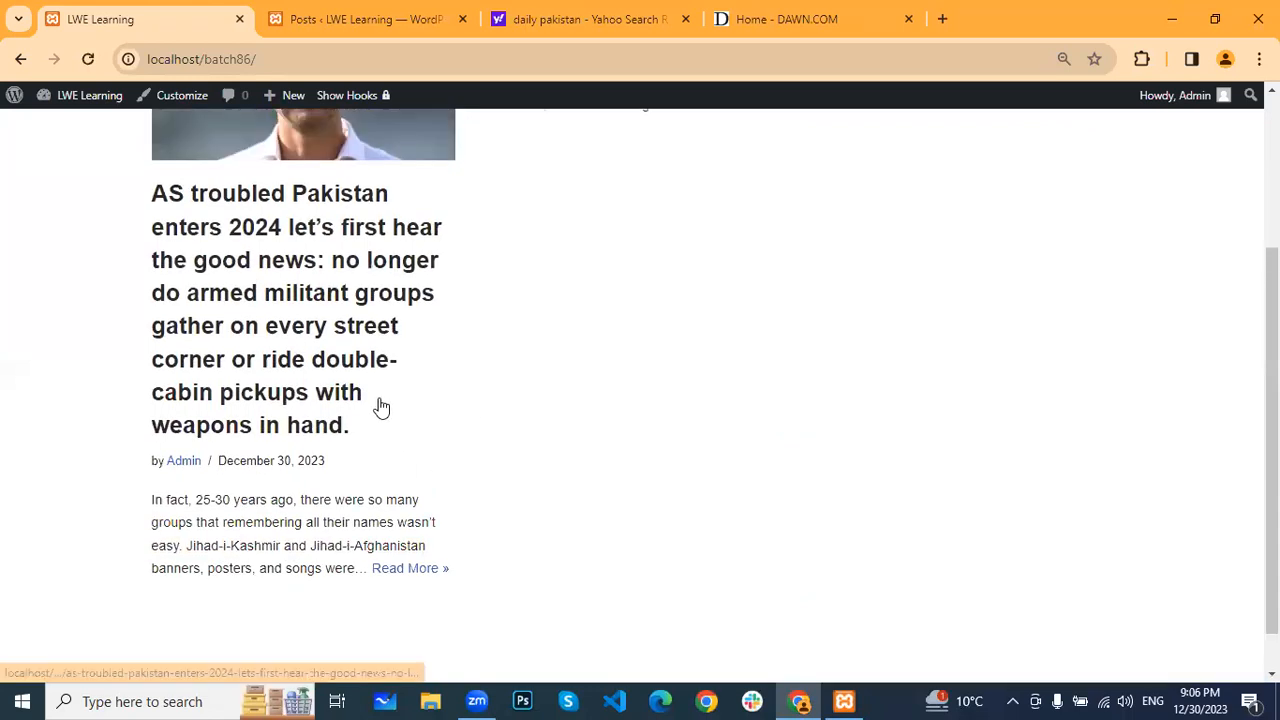
scroll(380, 405, "up", 1)
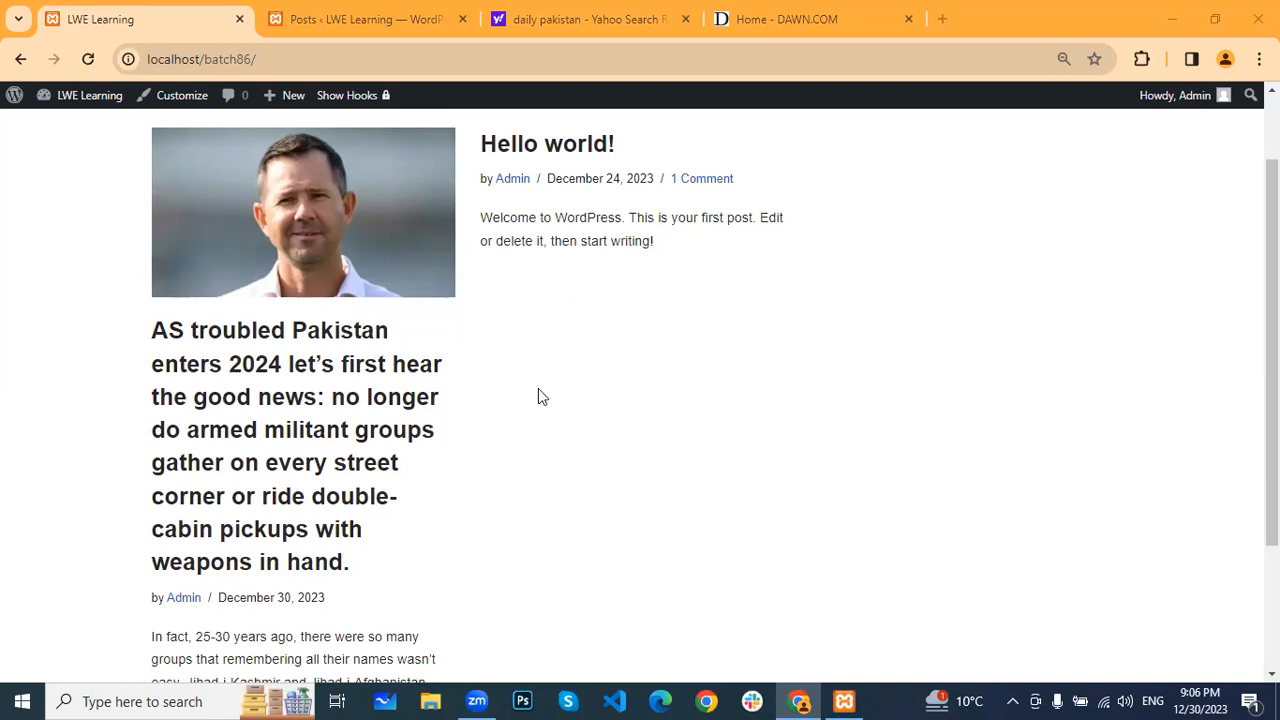
scroll(538, 397, "down", 2)
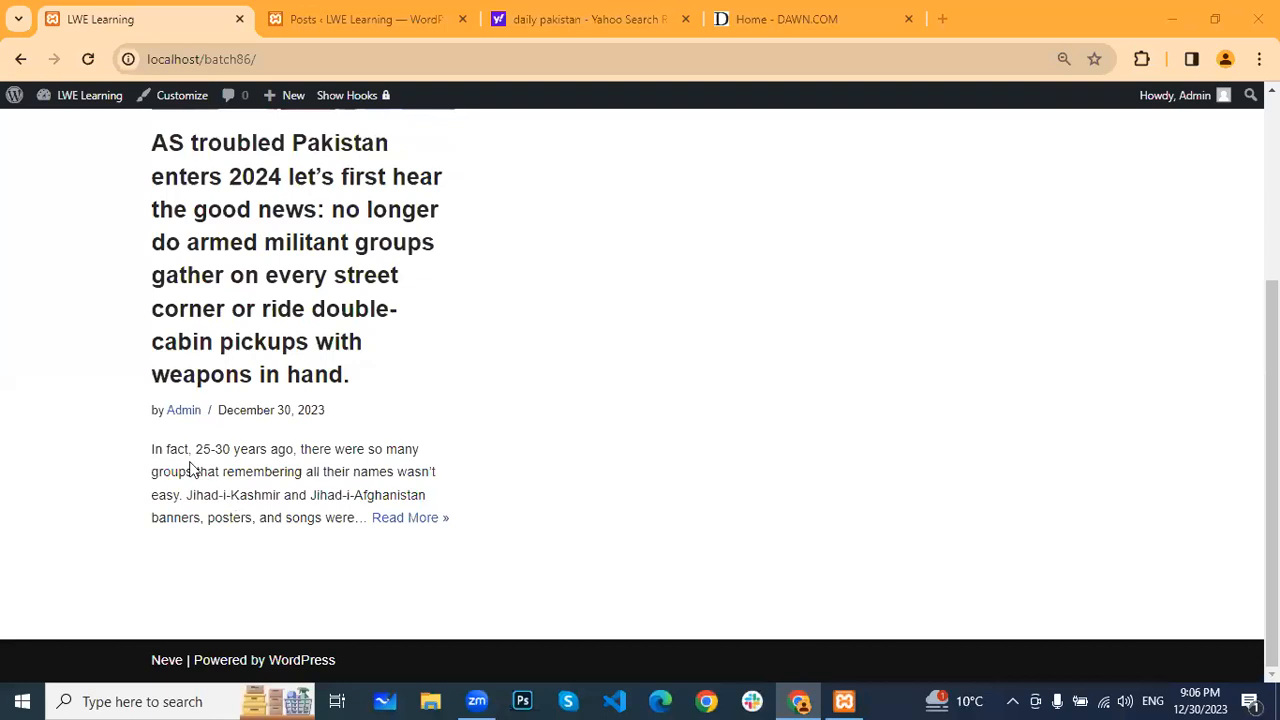
left_click_drag(240, 487, 452, 543)
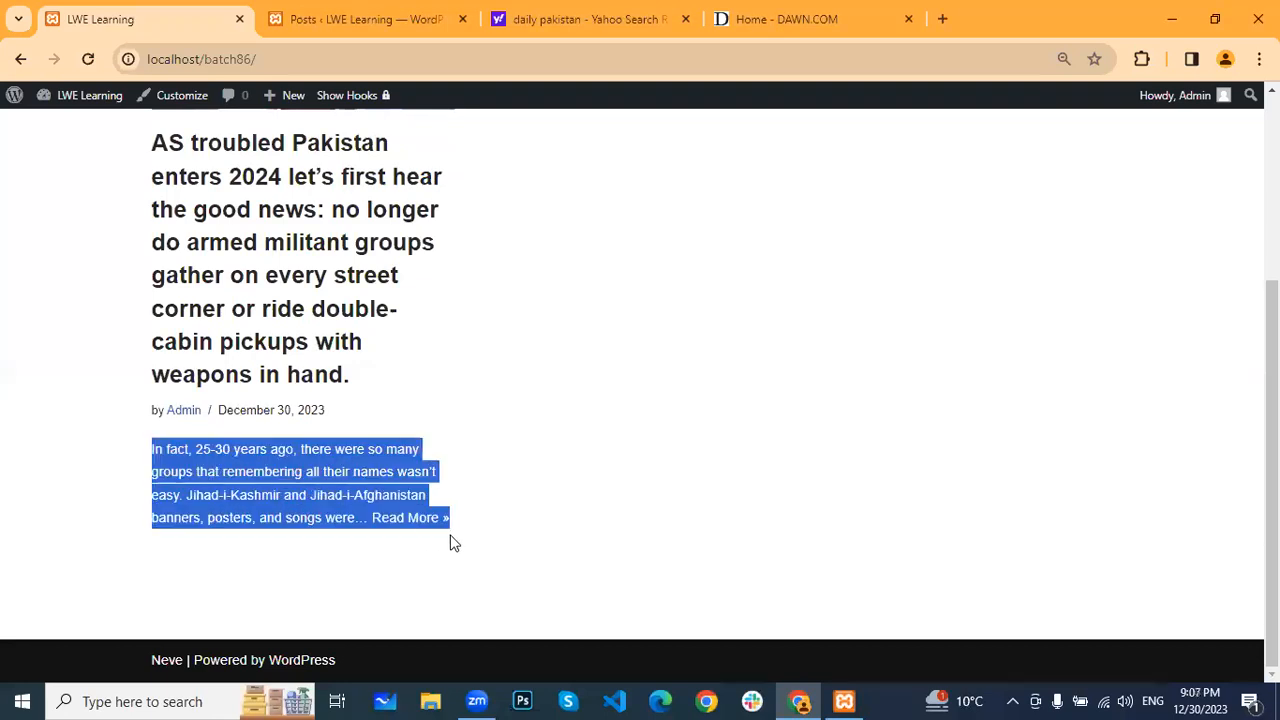
left_click(612, 420)
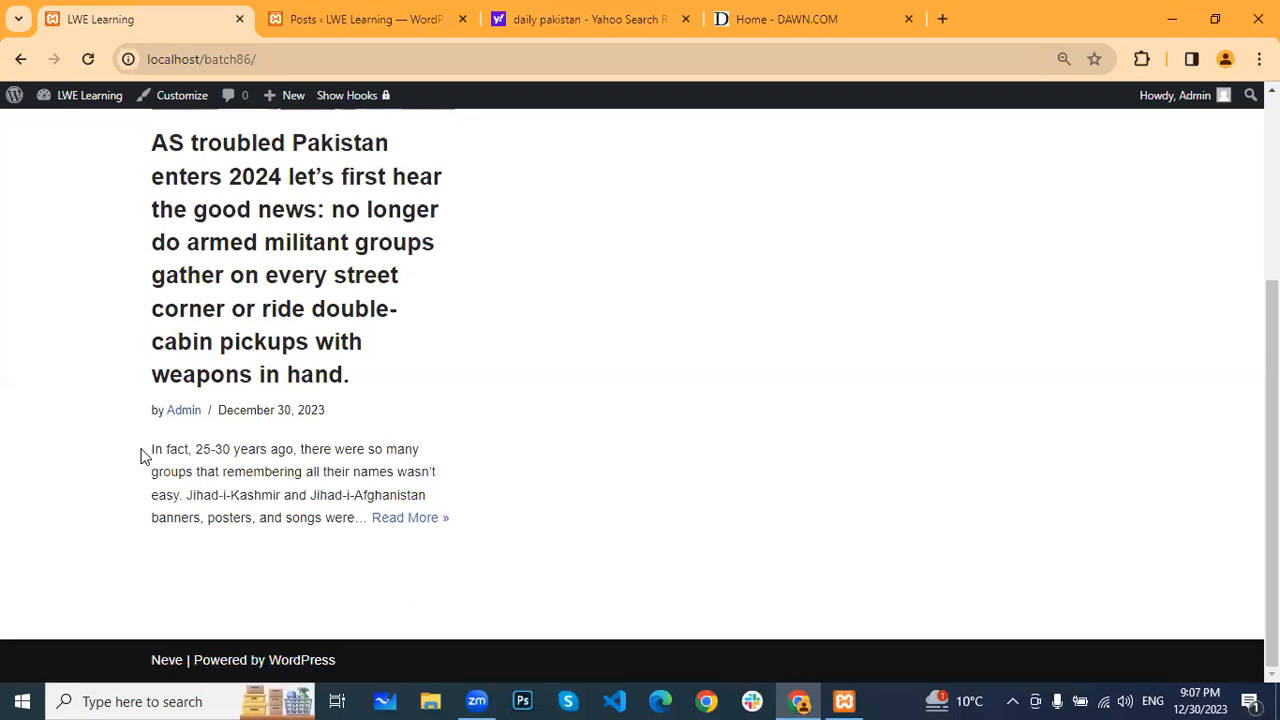
left_click_drag(158, 450, 434, 457)
left_click(445, 465)
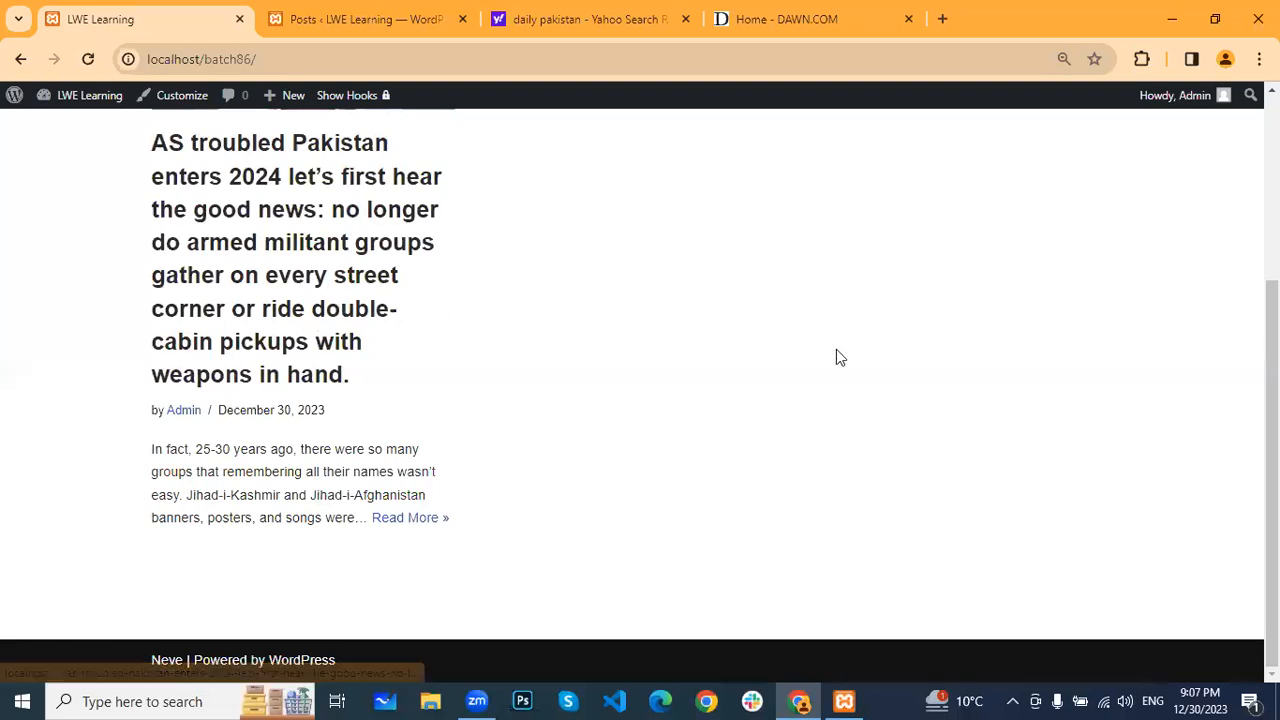
scroll(832, 356, "up", 3)
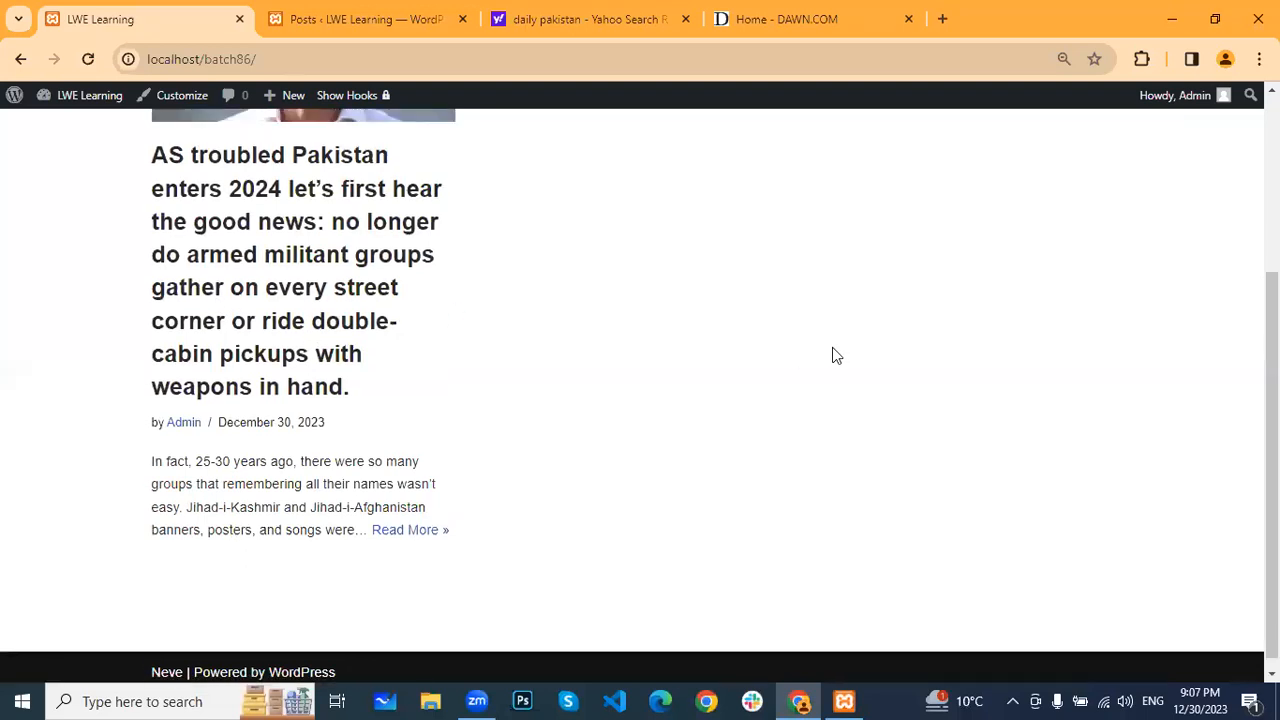
scroll(268, 277, "down", 1)
scroll(268, 277, "down", 1)
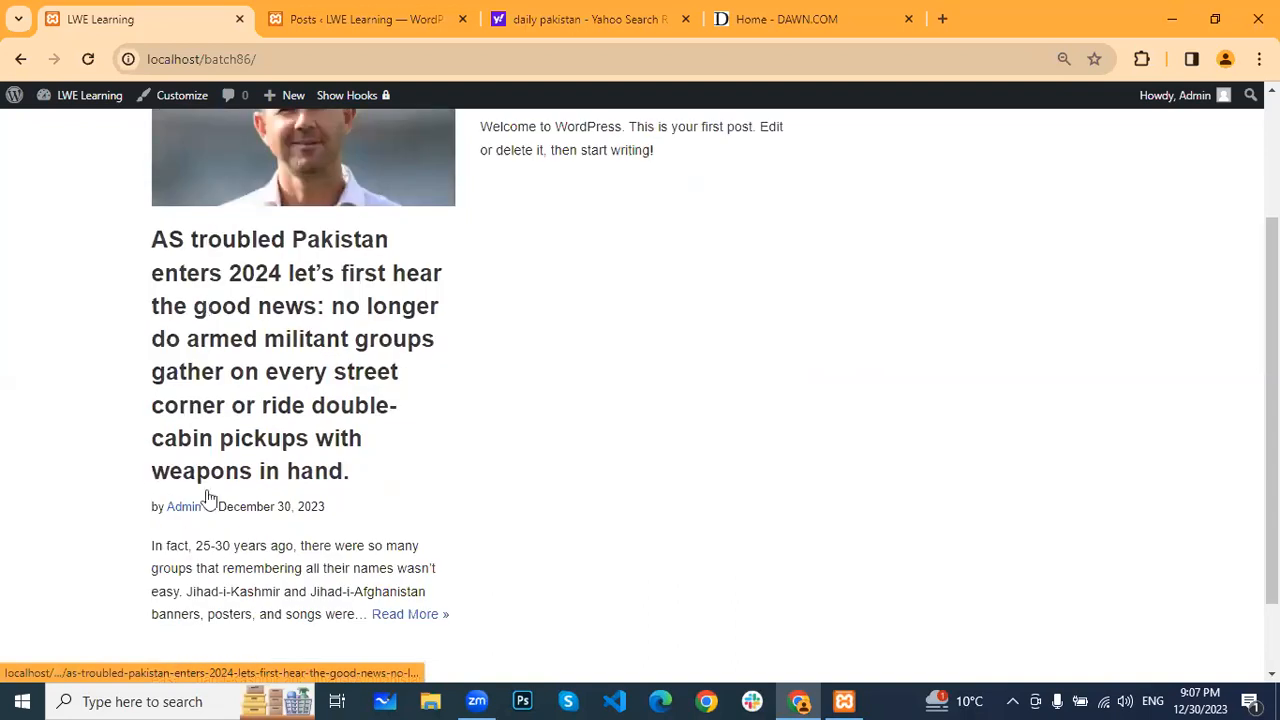
scroll(266, 280, "up", 1)
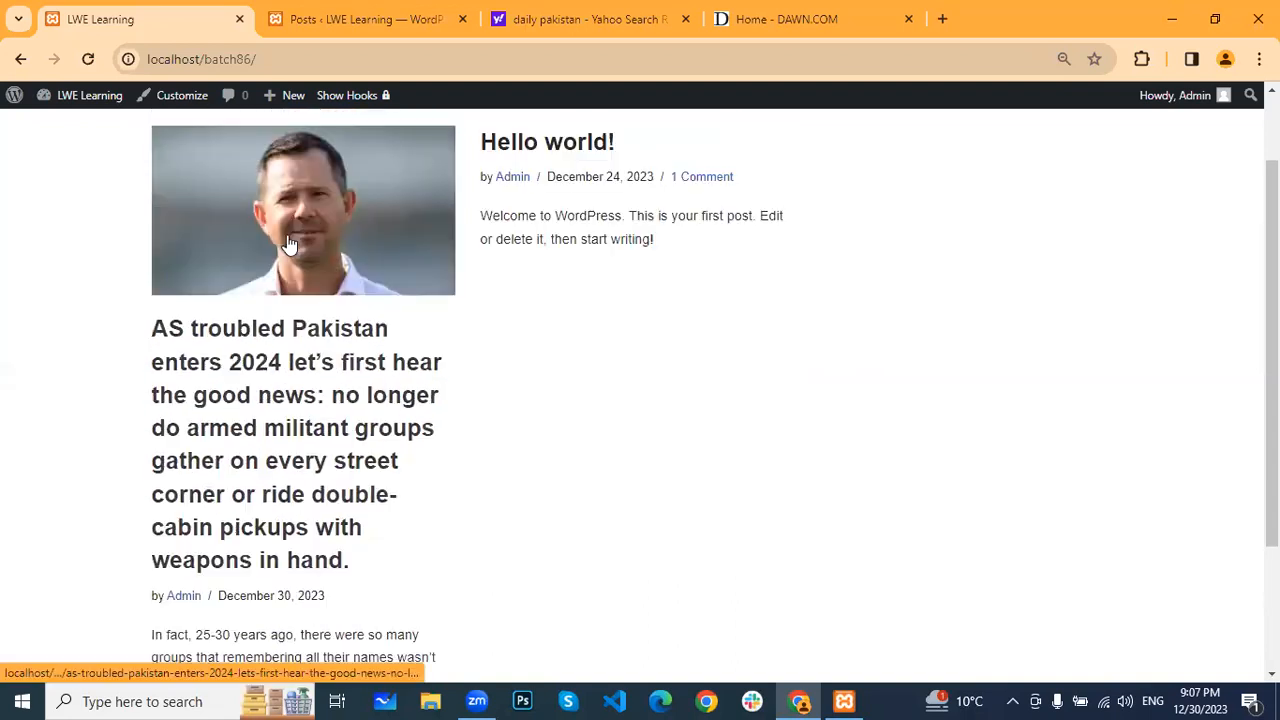
Open the new post on the site, review it from its title to the comment form, and return to the home page
left_click(318, 367)
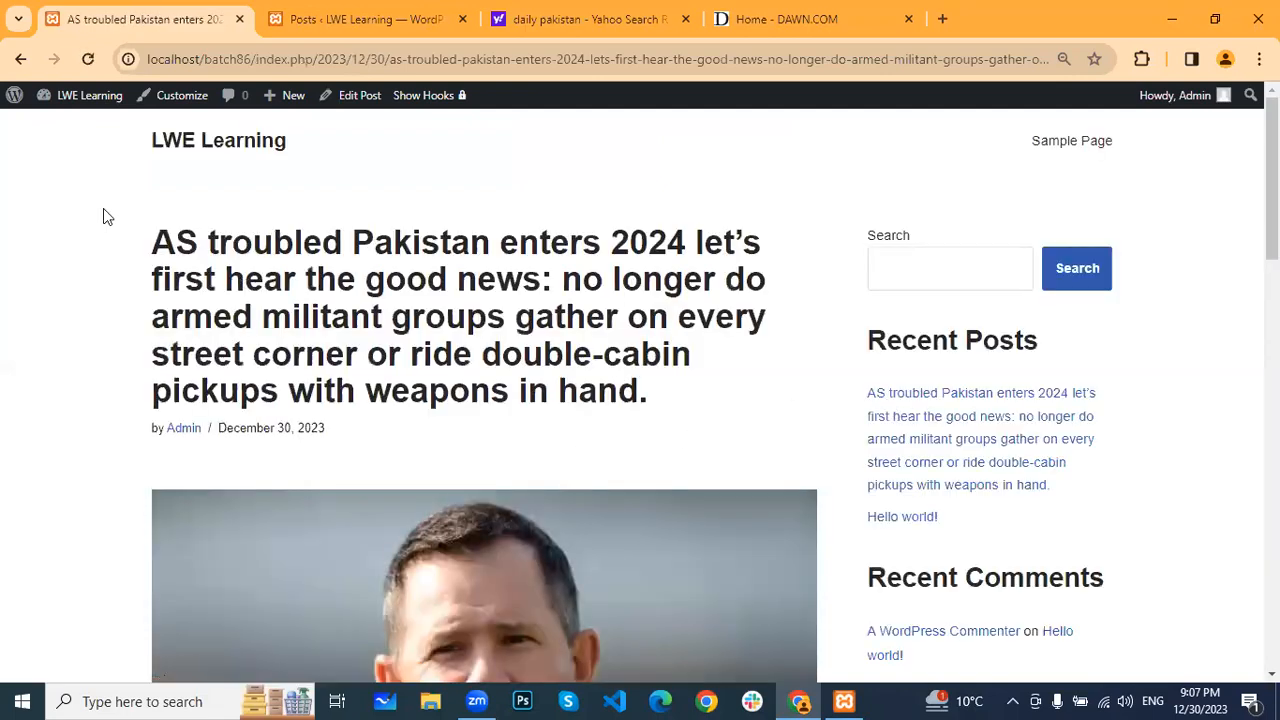
triple_click(579, 320)
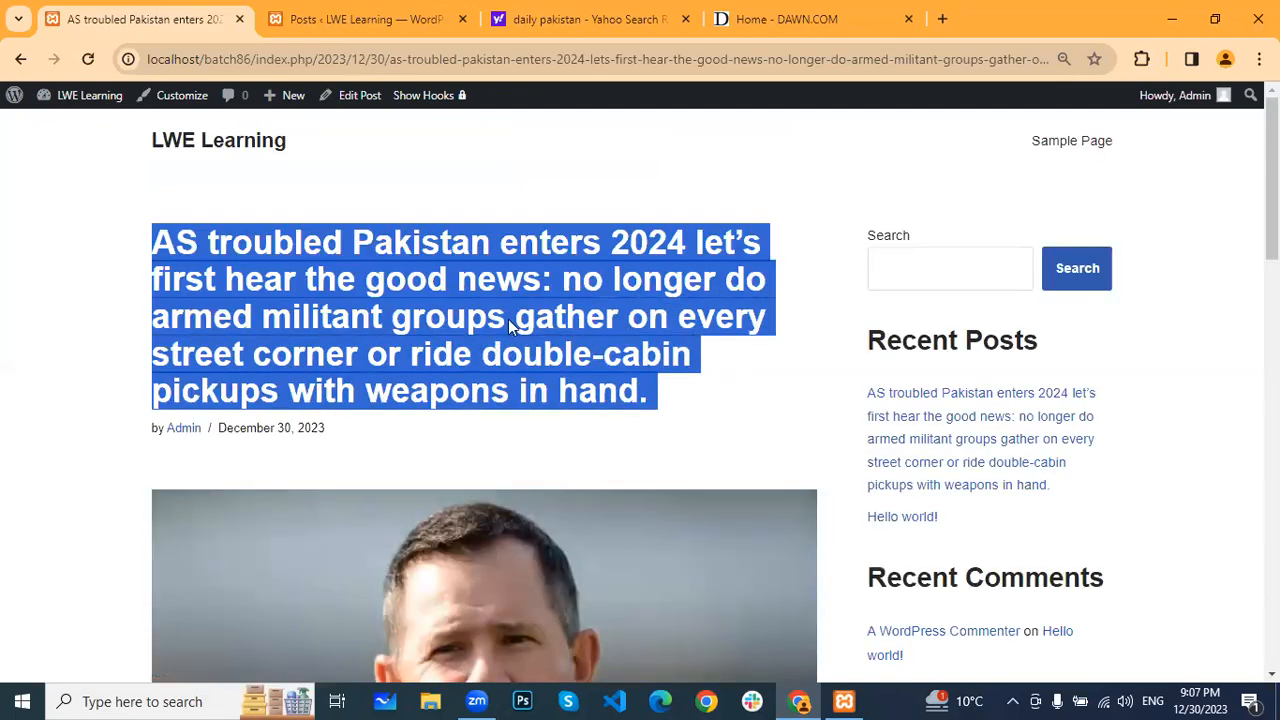
scroll(508, 319, "down", 1)
scroll(517, 306, "down", 15)
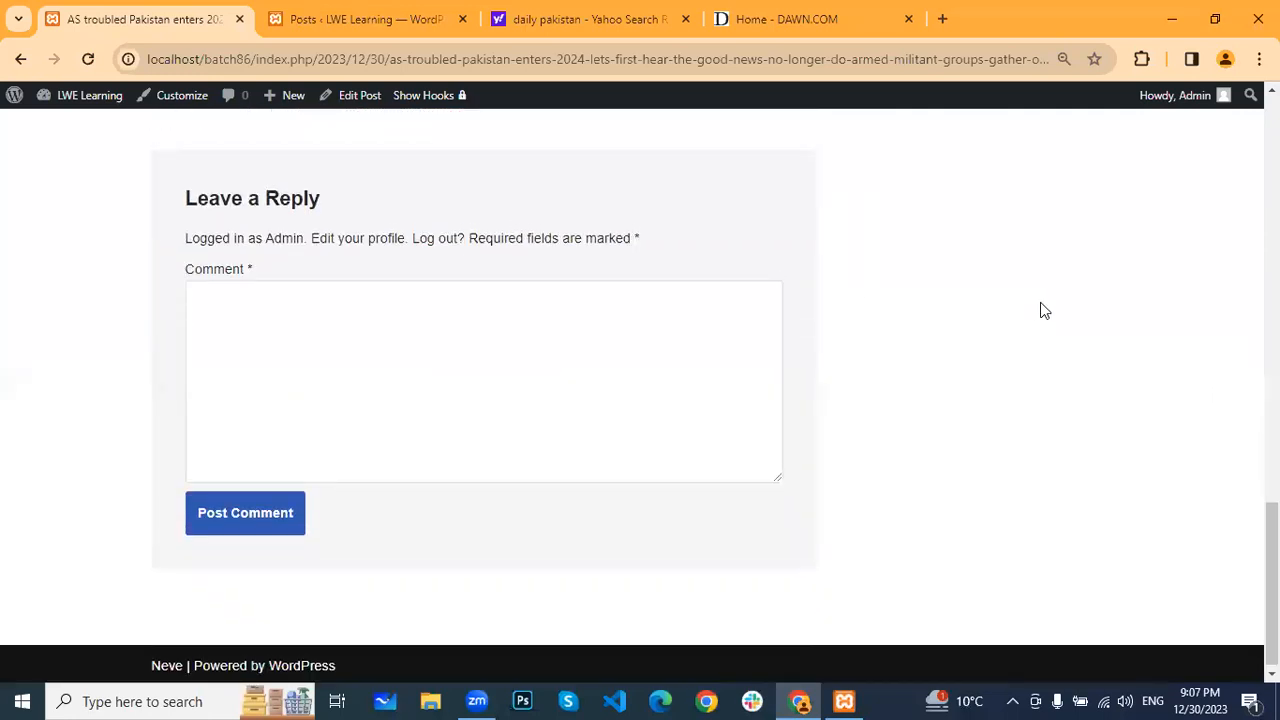
scroll(940, 294, "up", 2)
scroll(914, 283, "up", 5)
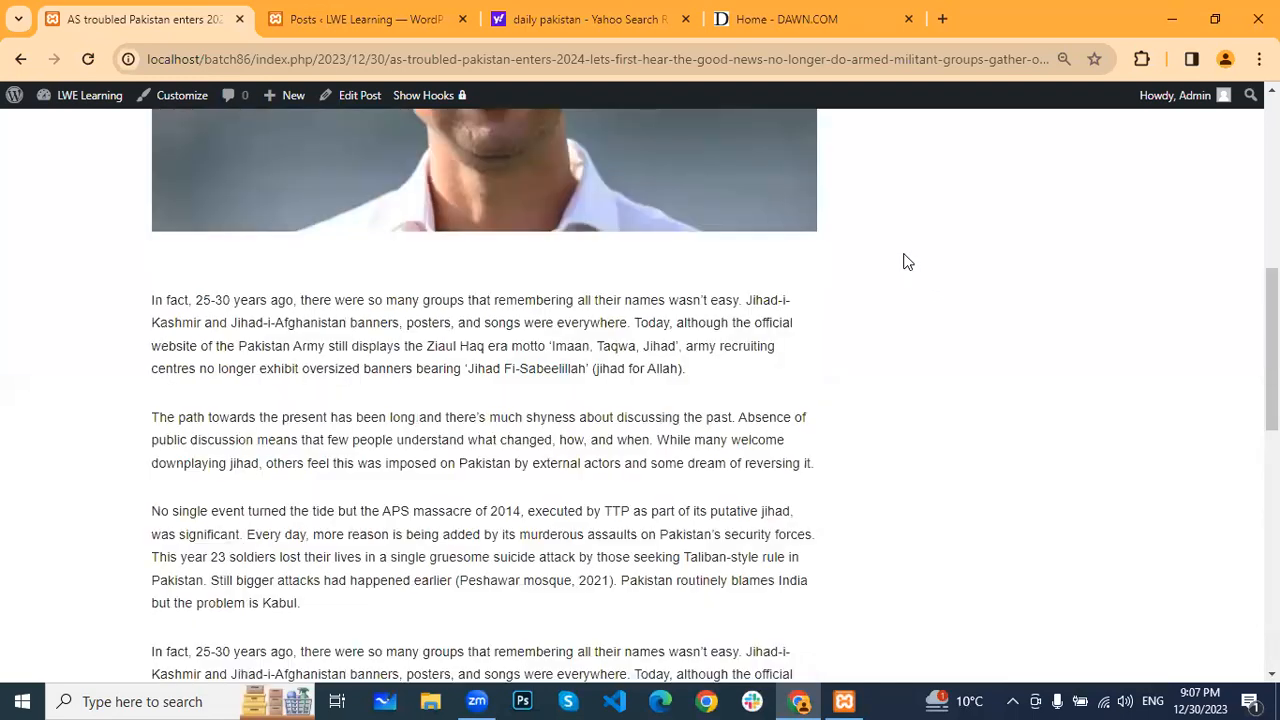
scroll(778, 316, "up", 3)
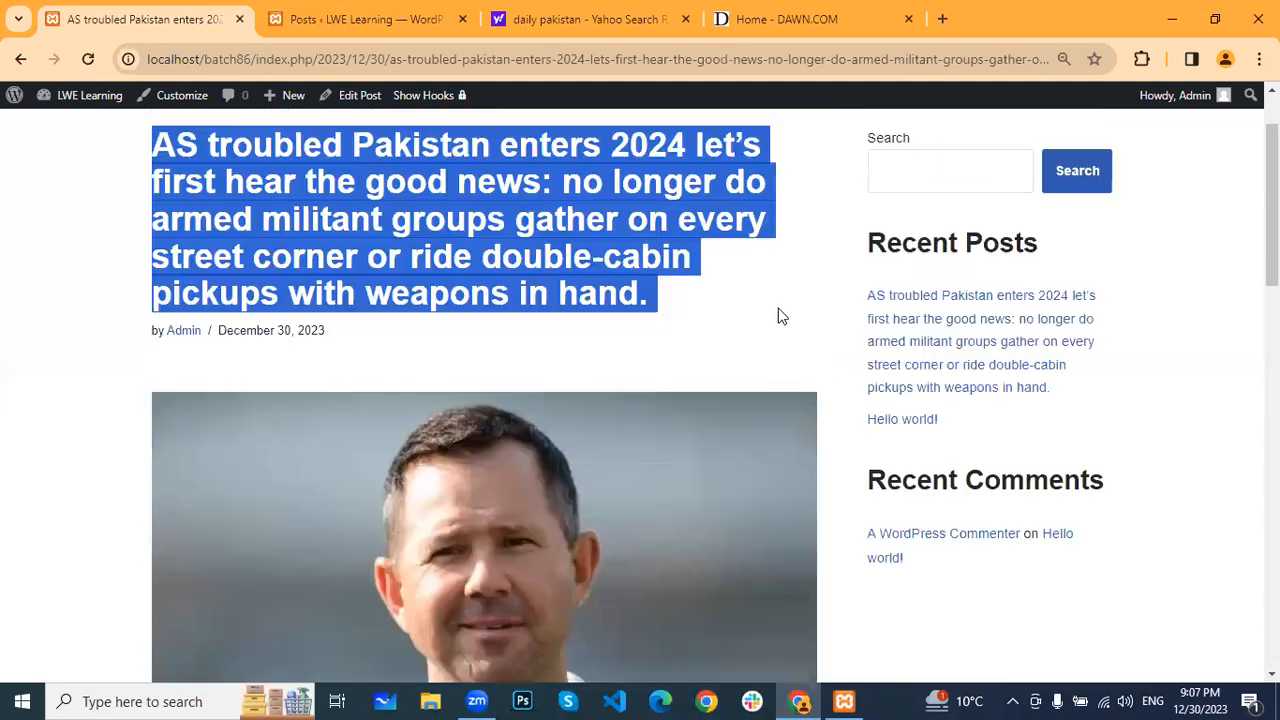
left_click(590, 281)
scroll(591, 281, "up", 1)
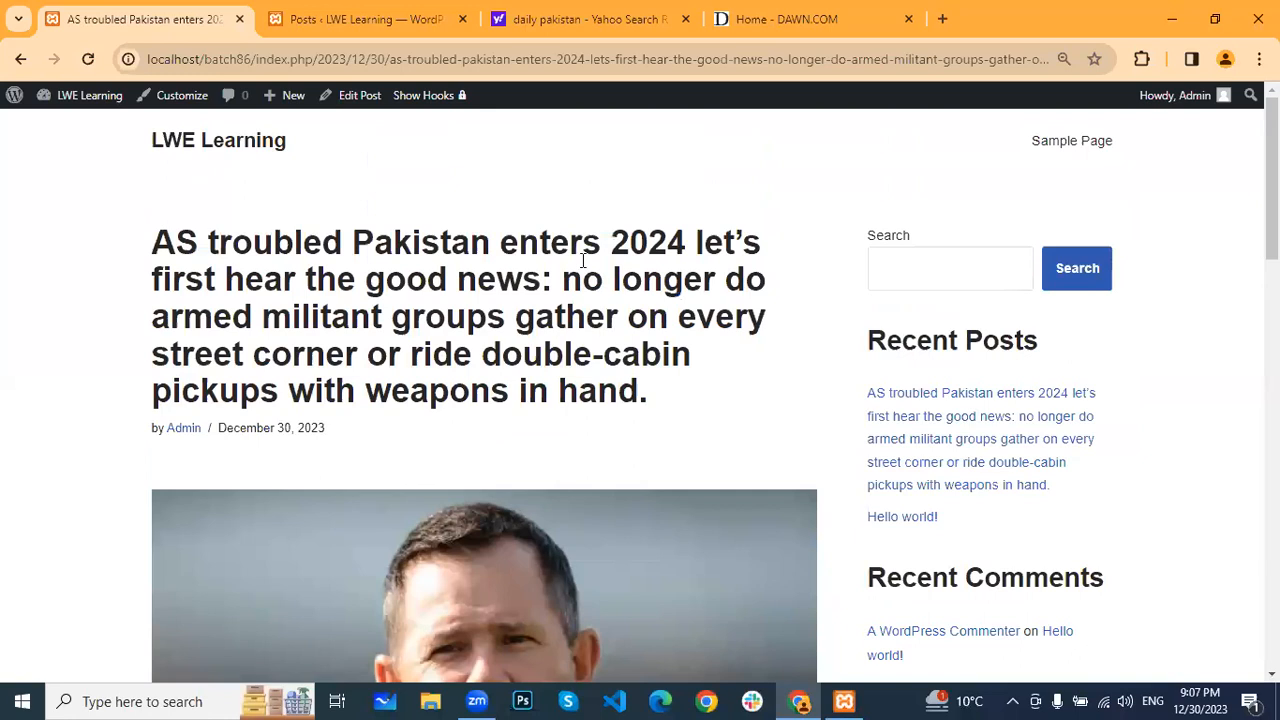
left_click(20, 60)
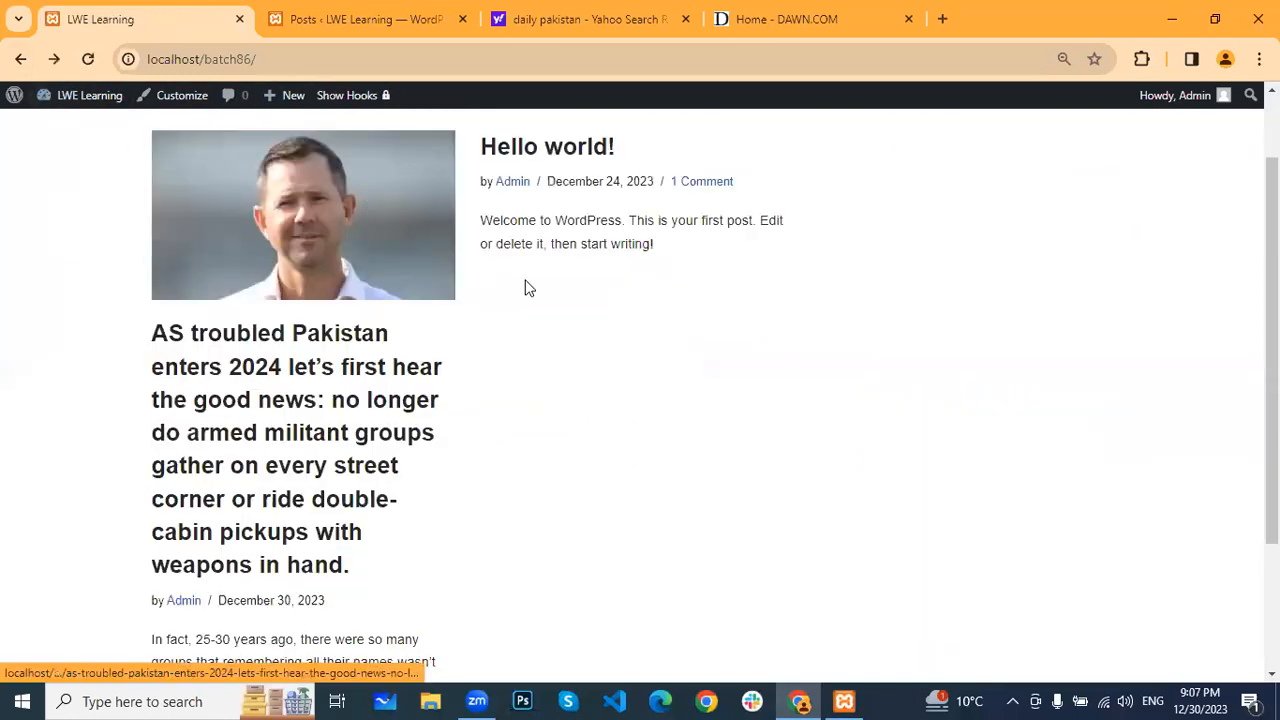
scroll(528, 288, "up", 1)
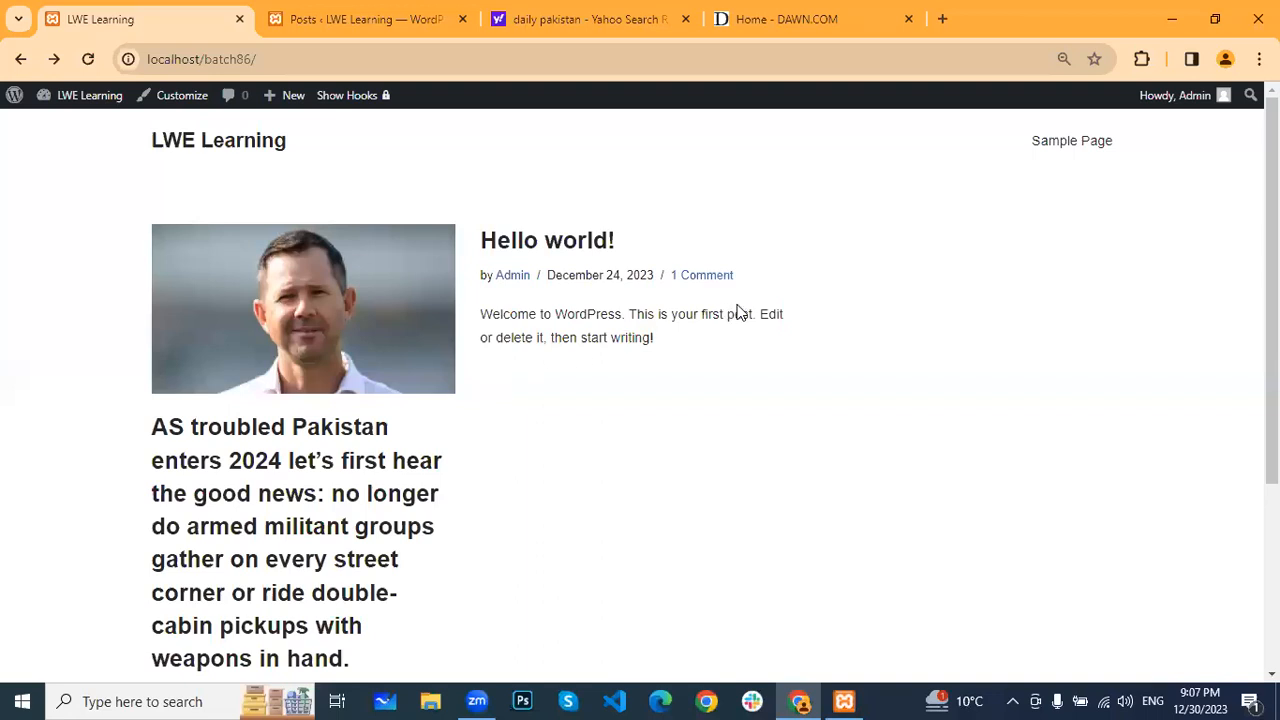
Go to the post categories in the WordPress admin and add a category named Bussiness without a parent
left_click(366, 19)
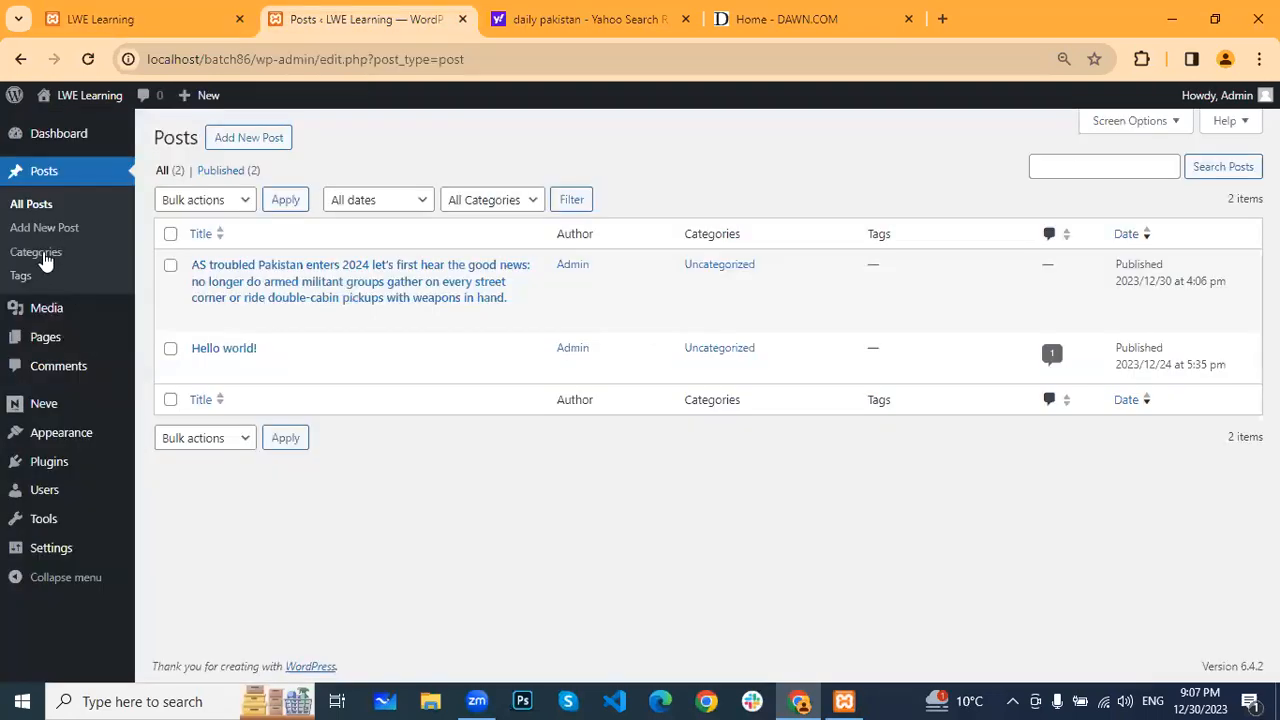
left_click(43, 254)
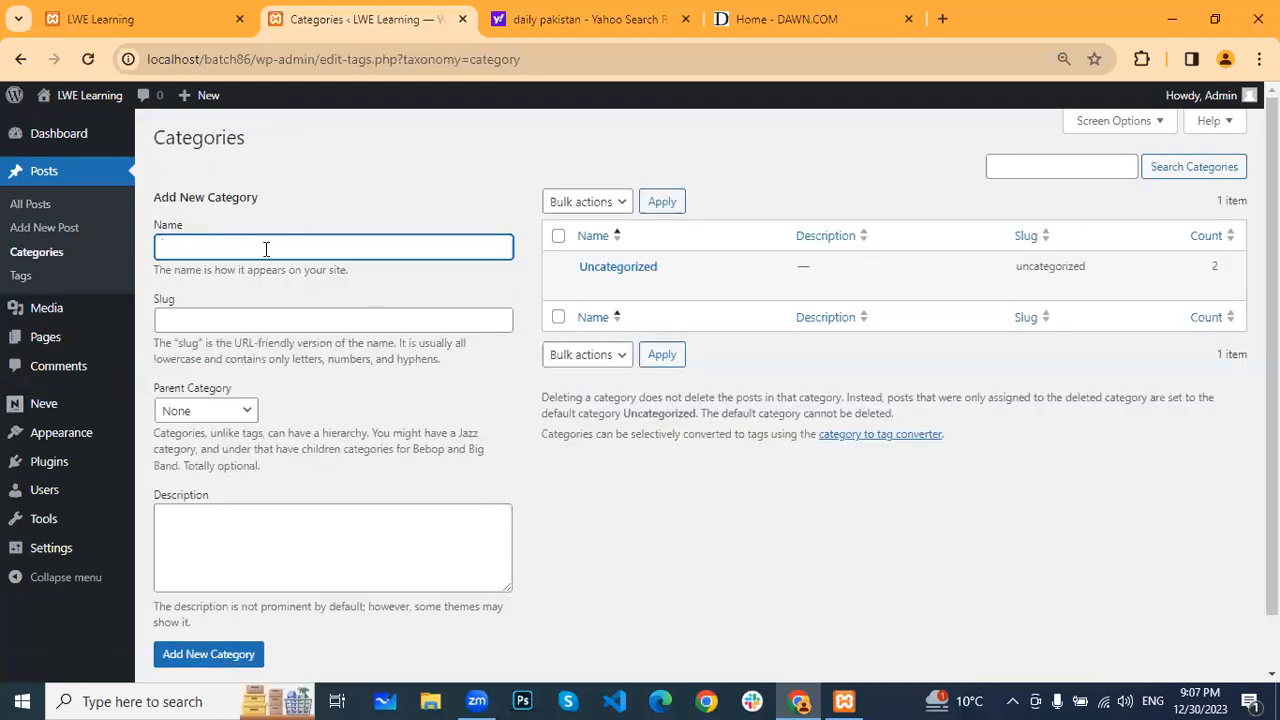
type("Business")
left_click(180, 248)
type("ss")
scroll(374, 253, "down", 1)
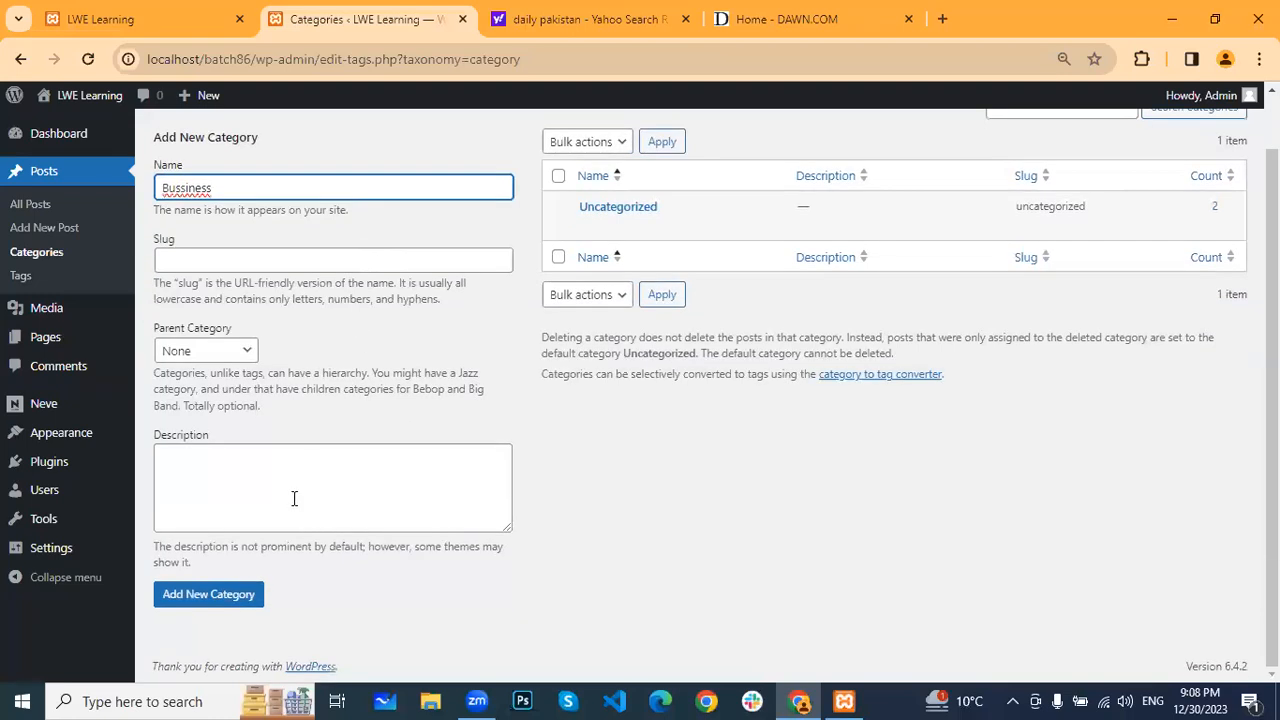
left_click(243, 597)
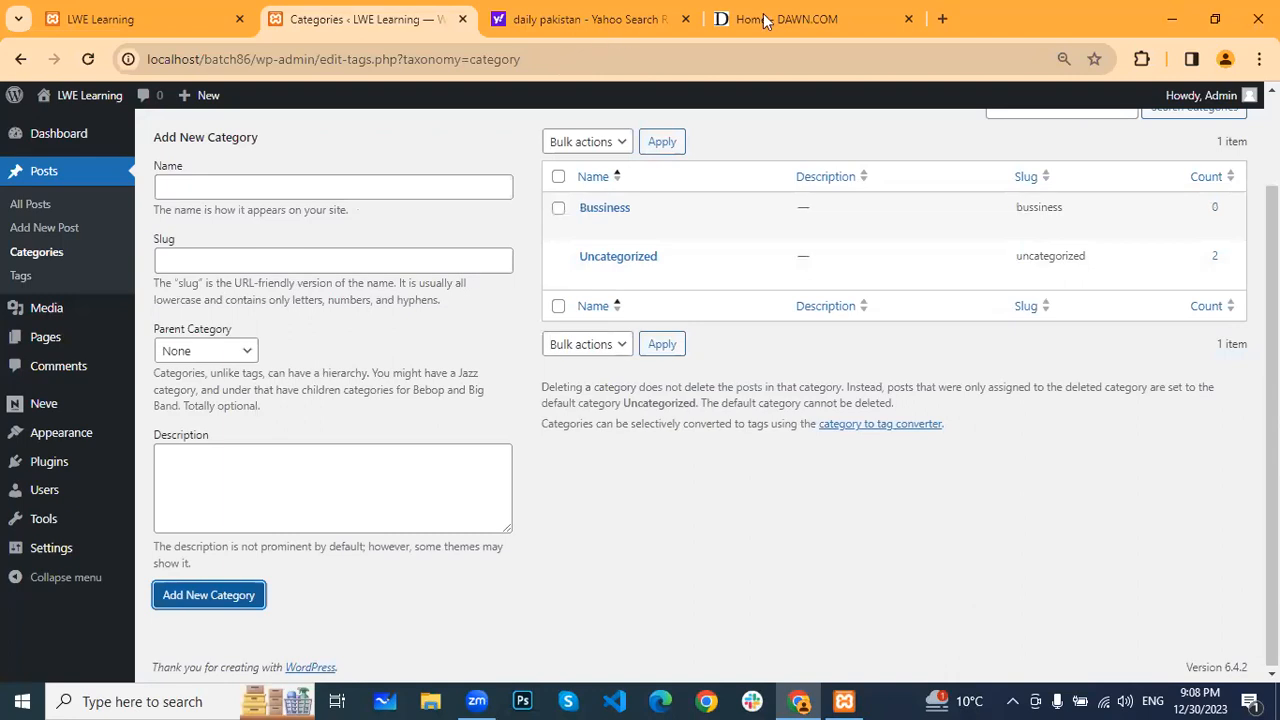
Look at the section names on the Dawn home page, and add a category named Health in WordPress
left_click(810, 14)
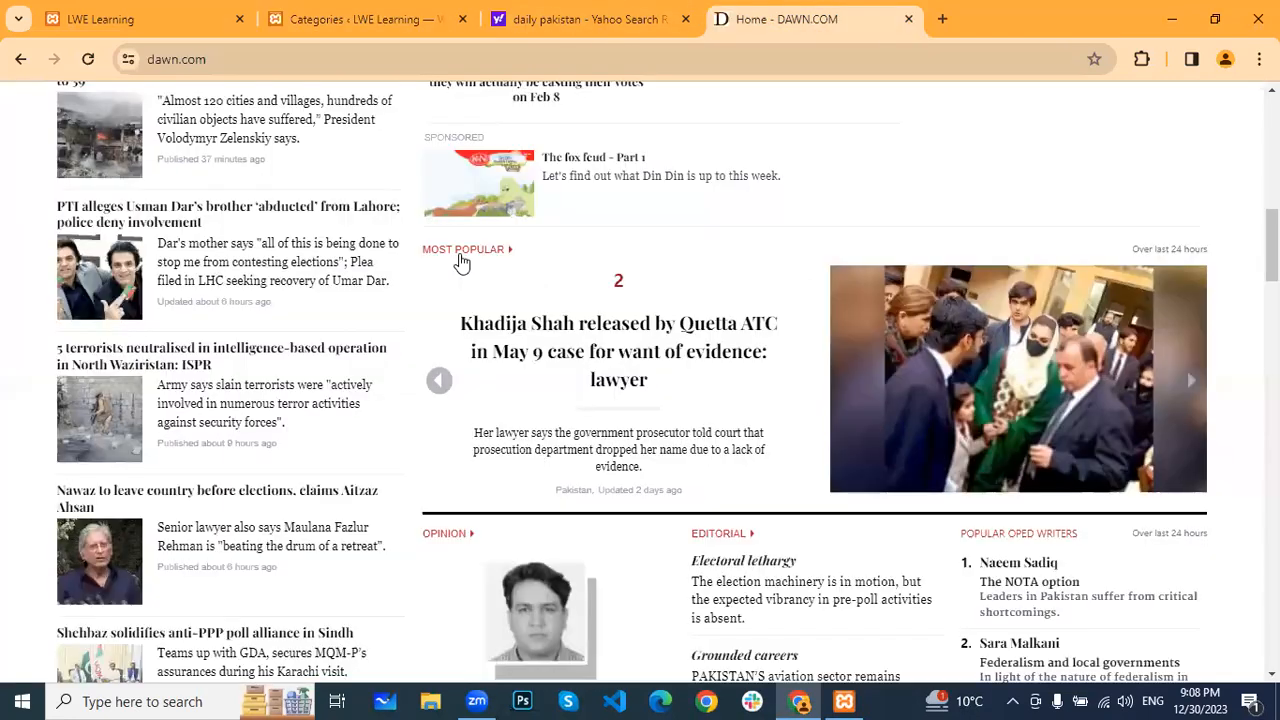
scroll(612, 380, "up", 9)
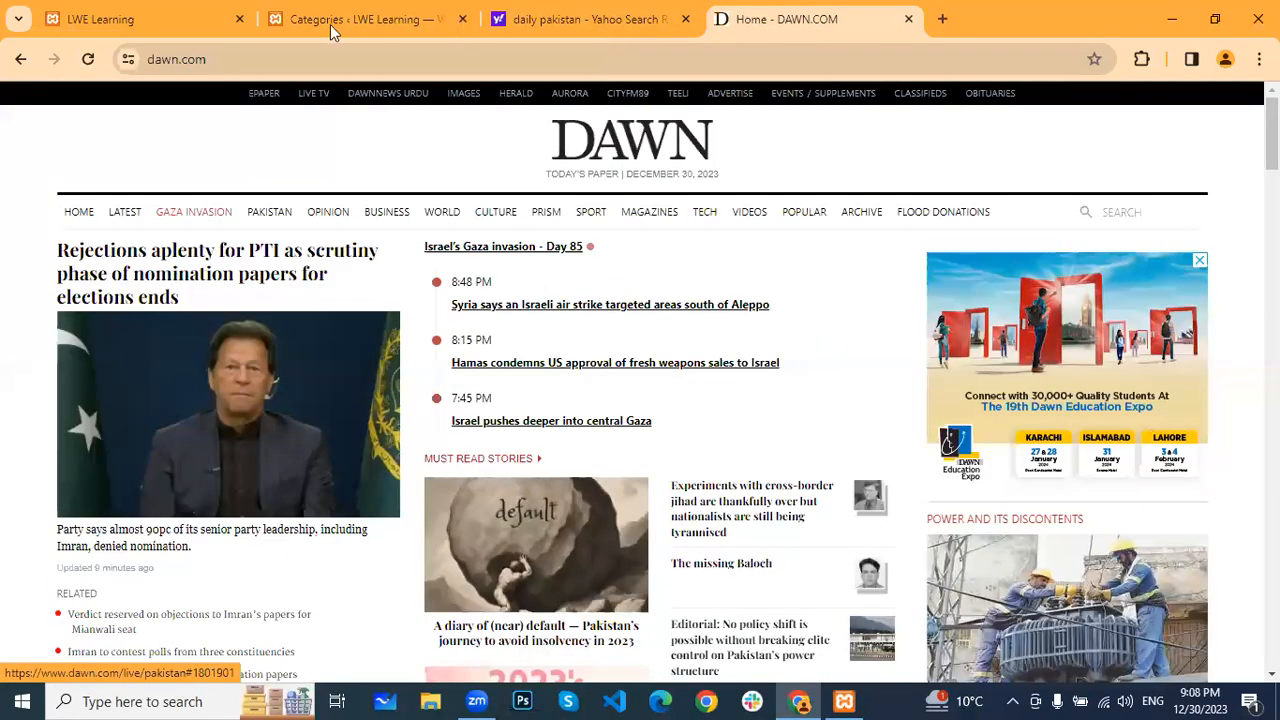
left_click(203, 22)
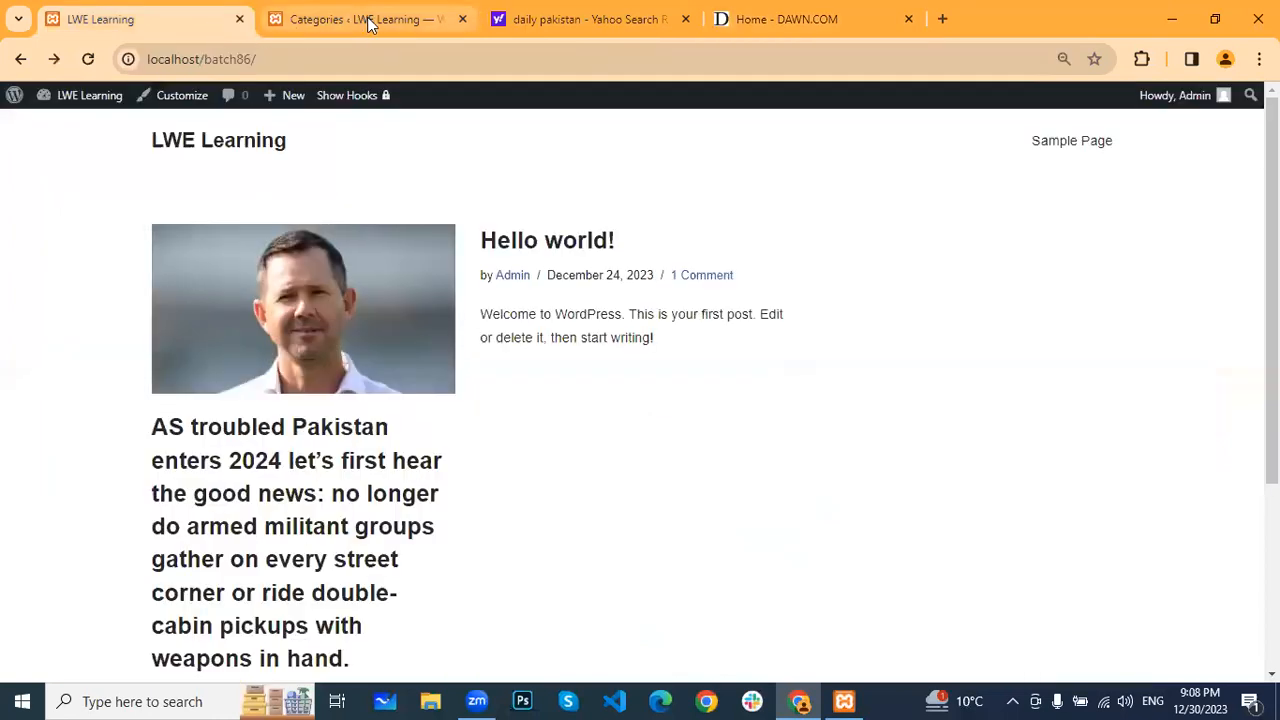
left_click(367, 22)
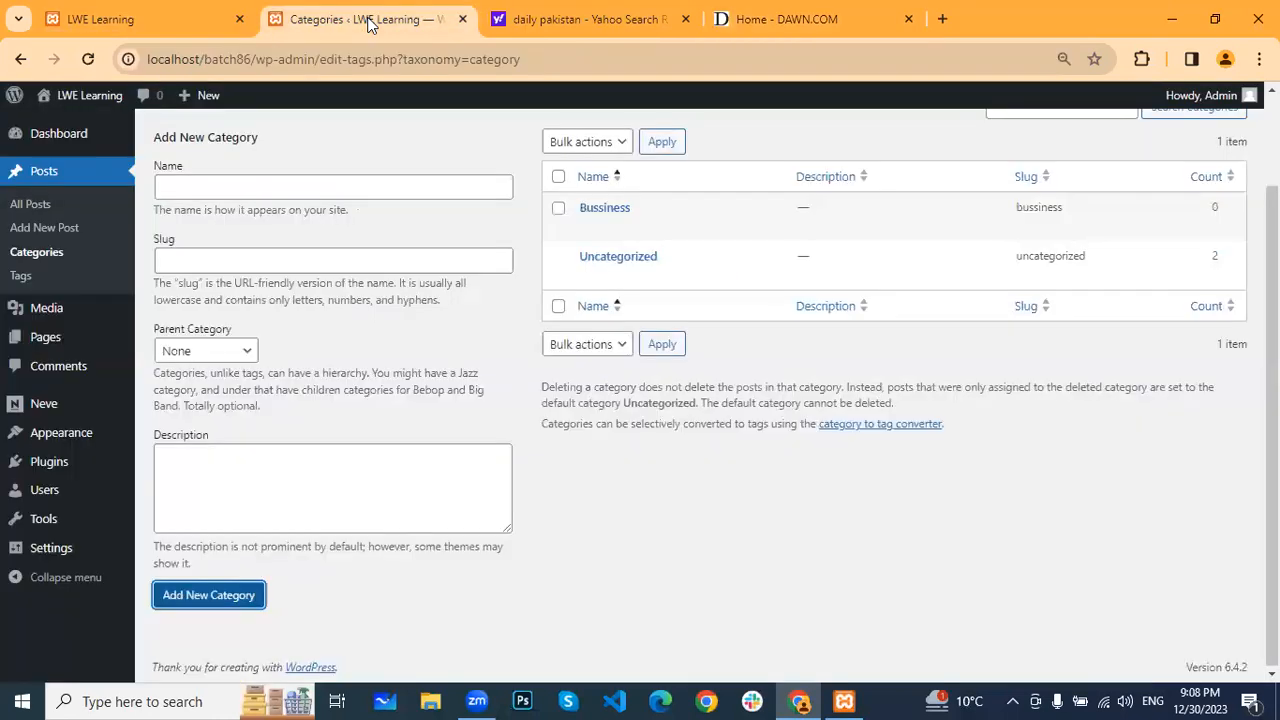
left_click(339, 191)
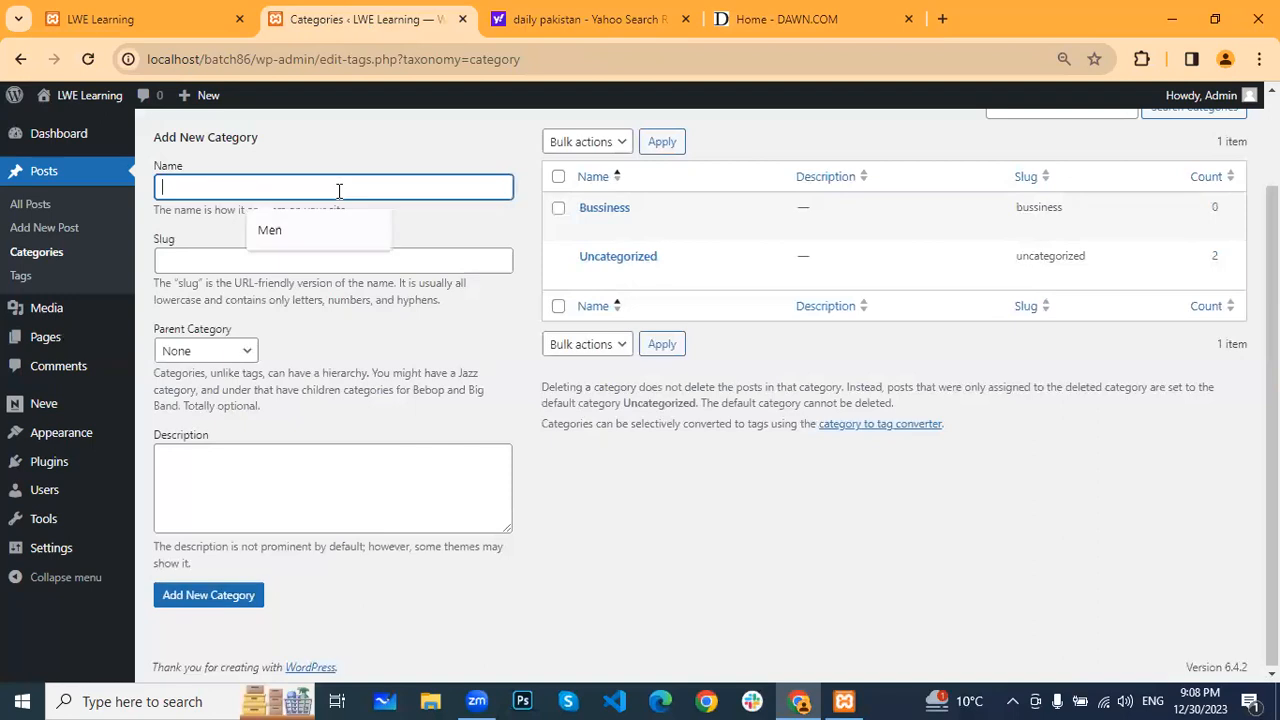
type("ealt")
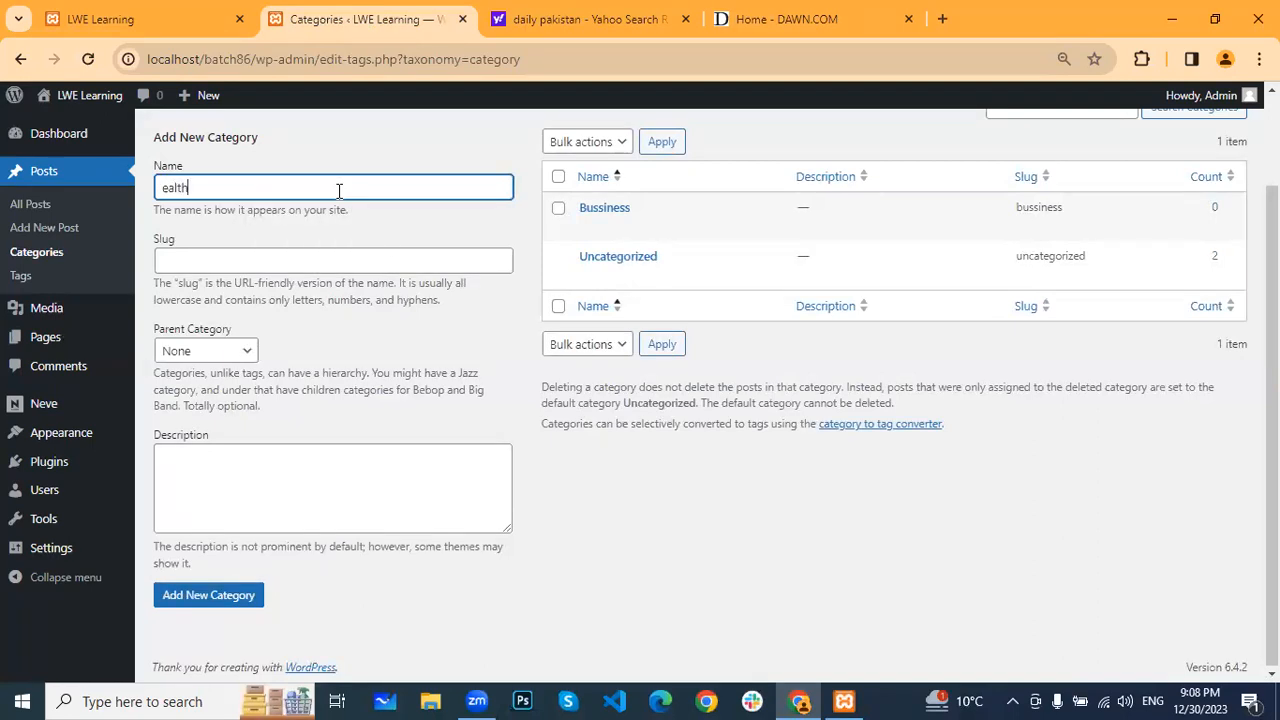
type("h")
key("BackSpace")
type("HH")
key("BackSpace")
left_click(234, 604)
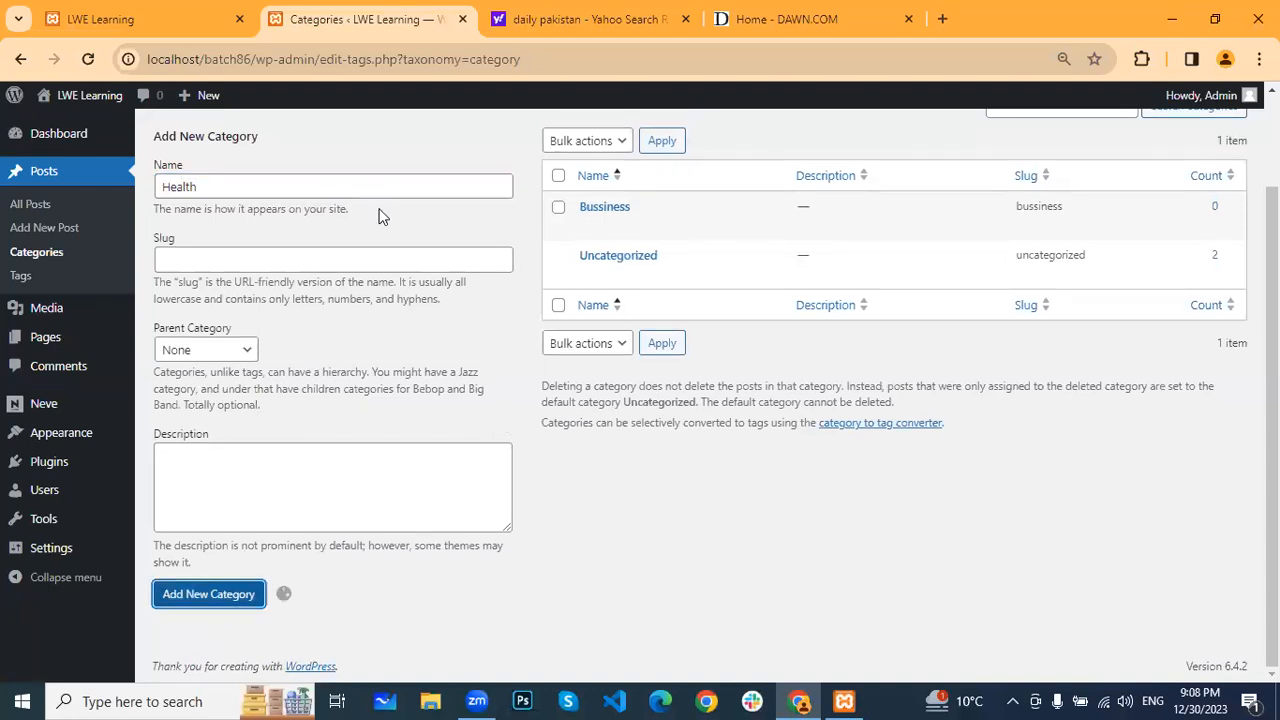
Add a category named Sports with no parent category
left_click(271, 184)
type("Sports")
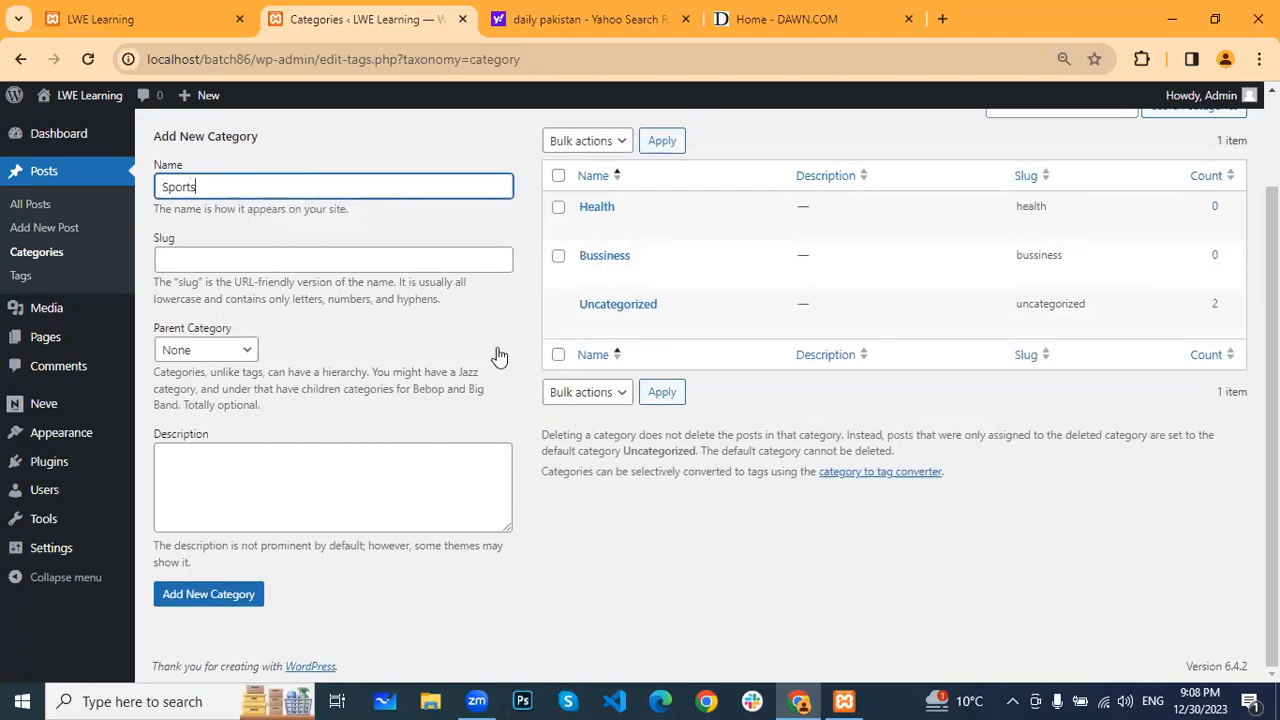
left_click(246, 604)
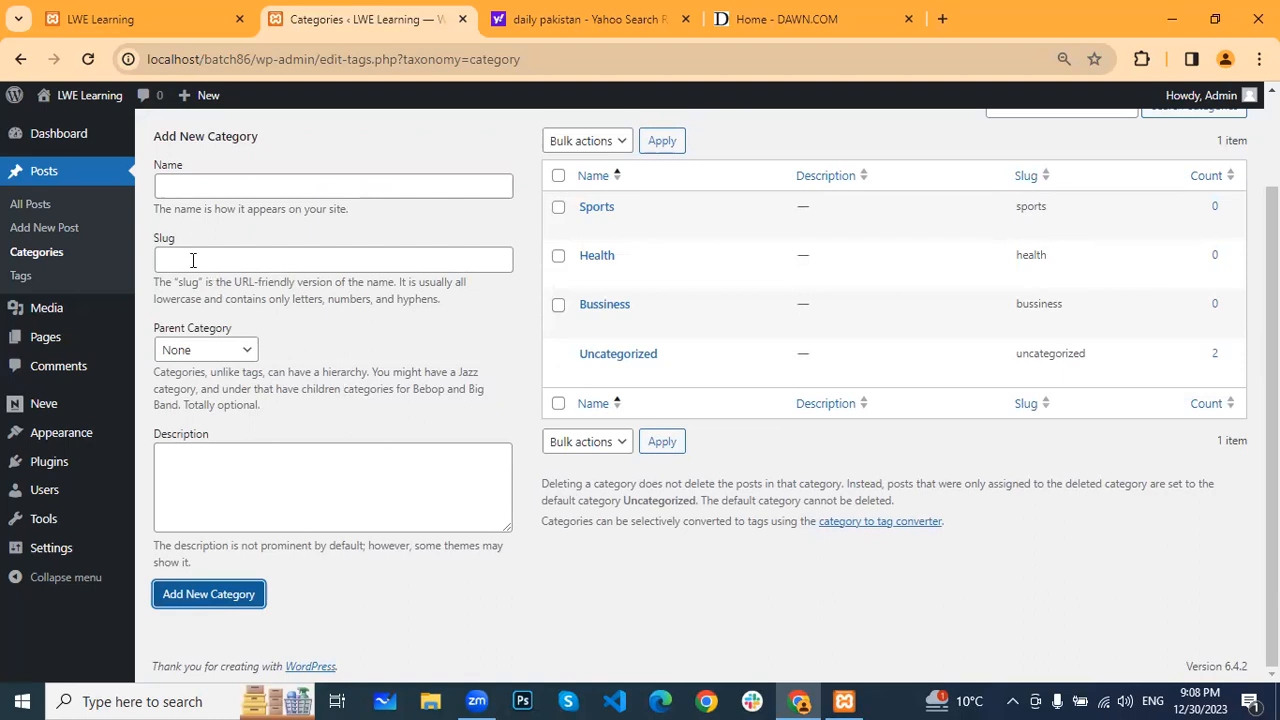
In the posts list, quick edit the "AS troubled Pakistan" post and change its category from Uncategorized to Sports
left_click(44, 206)
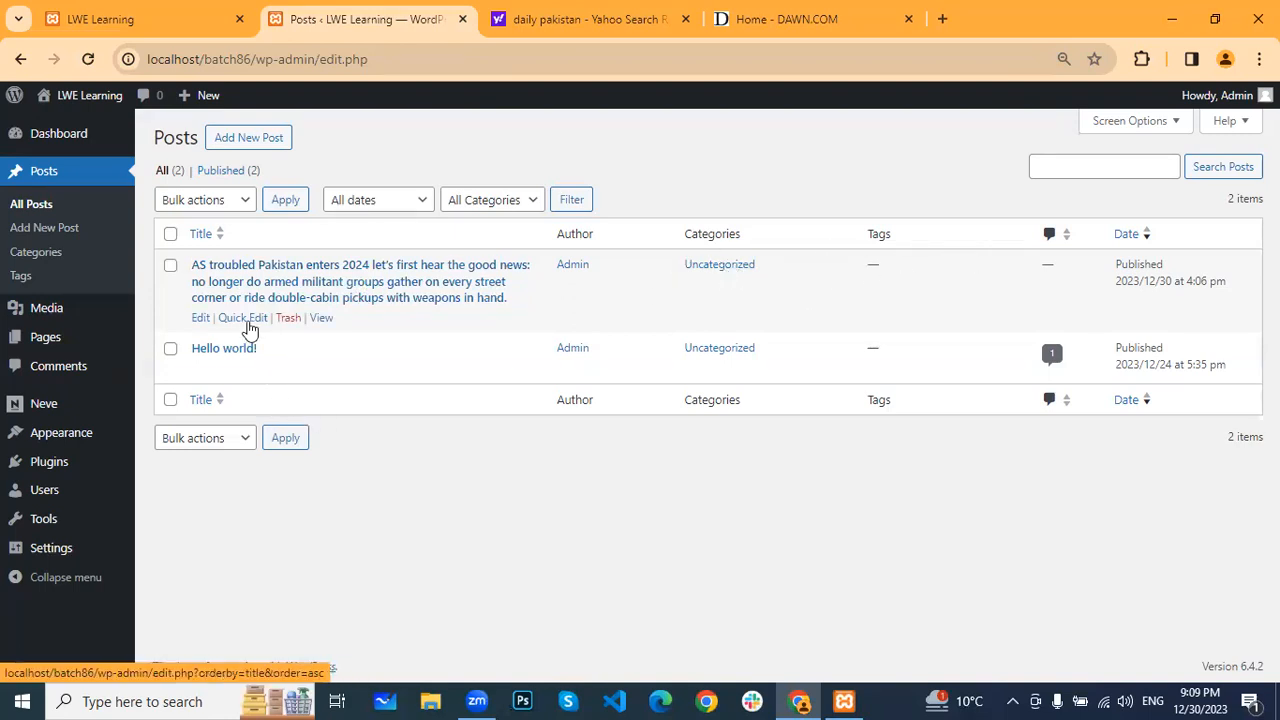
left_click(245, 318)
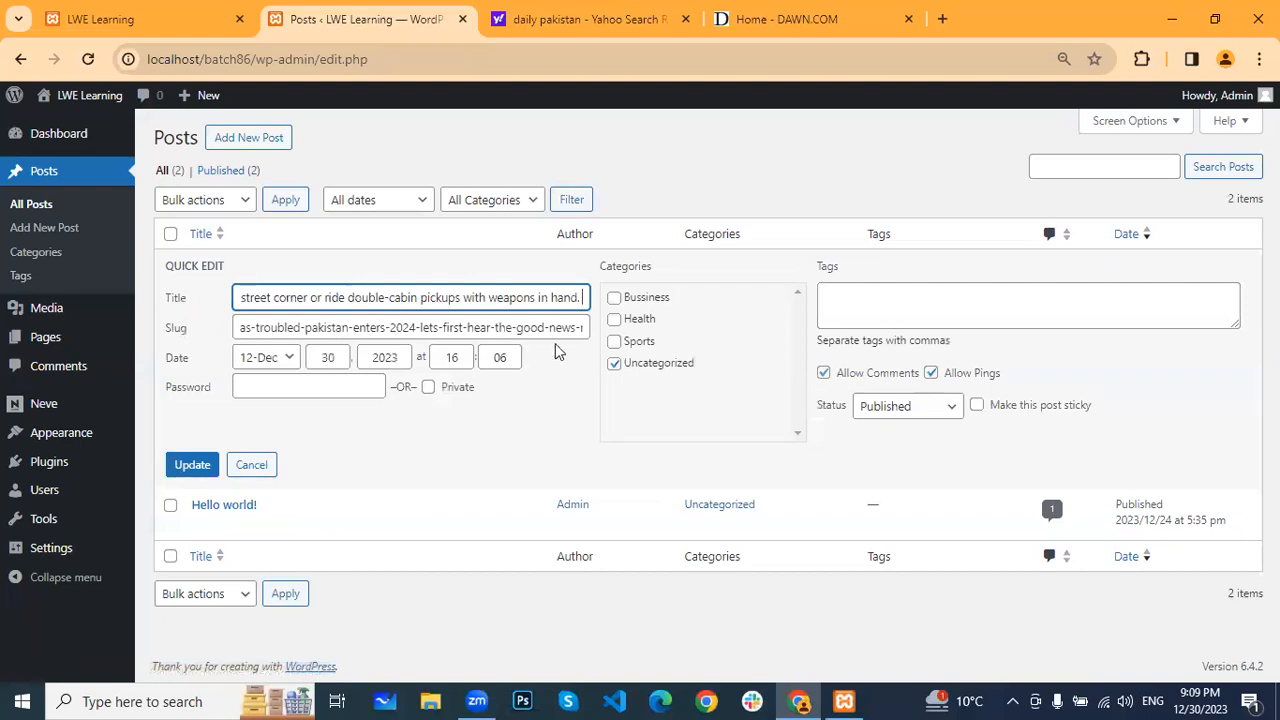
left_click(614, 341)
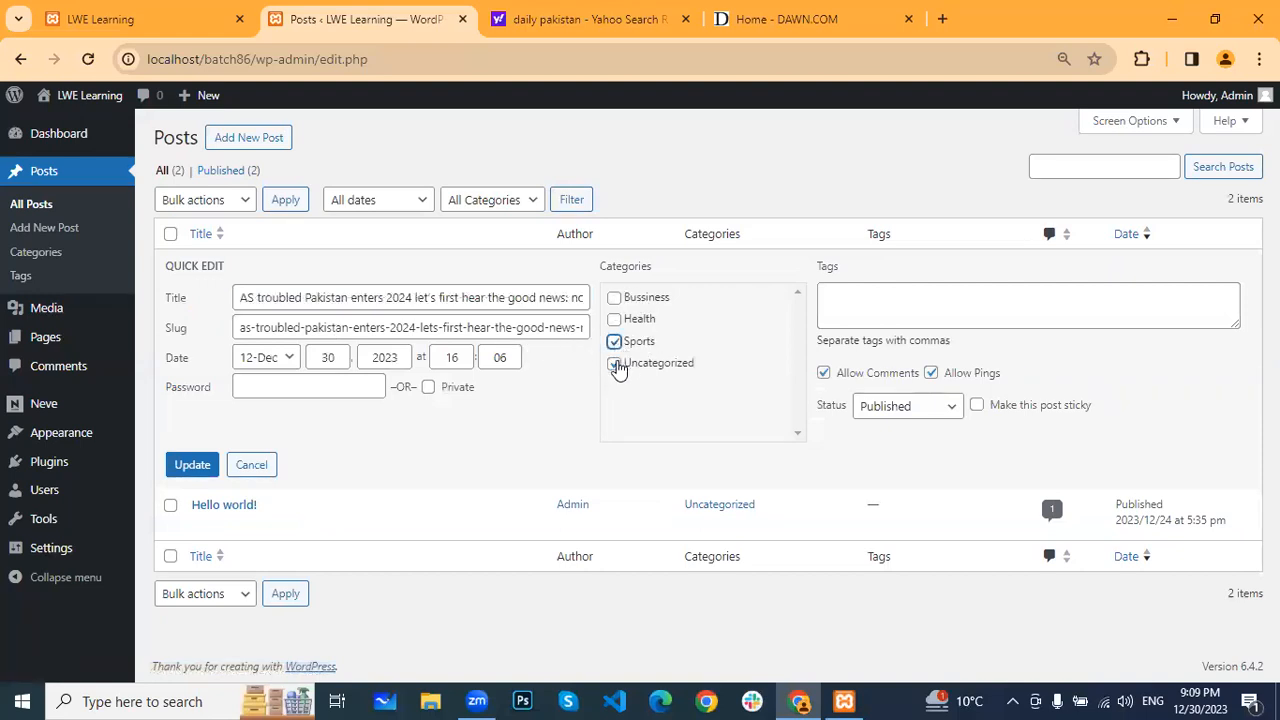
left_click(614, 363)
Shorten the post's title to "AS troubled Pakistan enters 2024 let's first hear the good news:"
left_click(488, 299)
key("Right")
key("Right")
key("Right")
key("Right")
key("Right")
key("Right")
key("Right")
key("Right")
key("Right")
key("Right")
key("Right")
key("Right")
key("Right")
key("Right")
key("Right")
key("Right")
key("Right")
key("Right")
key("Right")
key("Right")
key("Right")
key("Right")
key("Right")
key("Right")
key("Right")
key("Right")
key("Right")
key("Right")
key("Right")
key("Right")
key("Right")
key("Right")
key("Right")
key("Right")
key("Right")
key("Right")
key("Right")
key("Right")
key("Right")
key("Right")
key("Right")
key("Right")
key("Right")
key("Right")
key("Right")
key("Right")
key("Right")
key("Right")
key("Right")
key("Right")
key("BackSpace")
key("BackSpace")
key("BackSpace")
key("BackSpace")
key("BackSpace")
key("BackSpace")
key("BackSpace")
key("BackSpace")
key("BackSpace")
key("BackSpace")
key("BackSpace")
key("BackSpace")
key("BackSpace")
key("BackSpace")
key("BackSpace")
key("BackSpace")
key("BackSpace")
key("BackSpace")
key("Left")
key("Left")
key("Left")
key("Left")
key("Left")
key("Left")
key("Left")
key("Left")
key("Left")
key("Left")
key("Left")
key("Left")
key("Left")
key("Left")
key("Left")
key("Left")
key("Left")
key("Left")
key("Left")
key("Left")
key("Left")
key("Left")
key("Left")
key("Left")
key("Left")
key("Left")
key("Left")
key("Left")
key("Left")
key("Left")
key("Left")
key("Left")
key("Left")
key("Left")
key("Left")
key("Left")
key("Left")
key("Left")
key("Left")
key("Left")
key("Left")
key("Left")
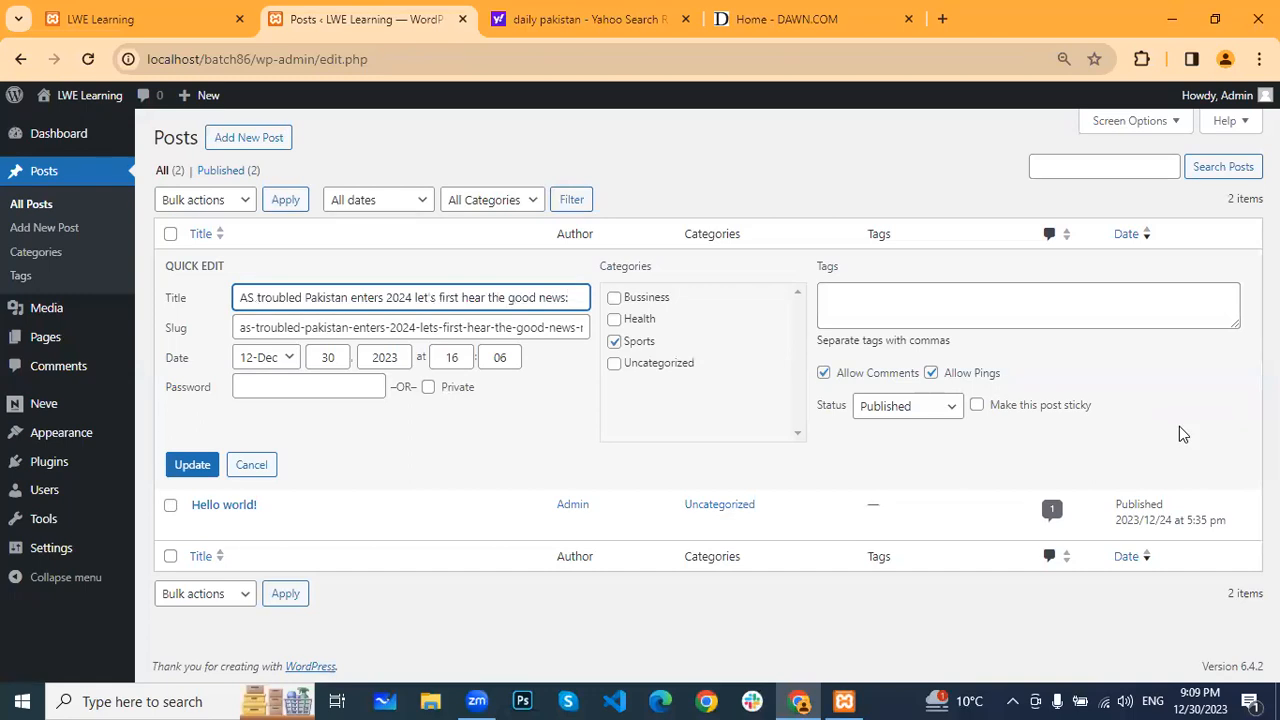
left_click(414, 448)
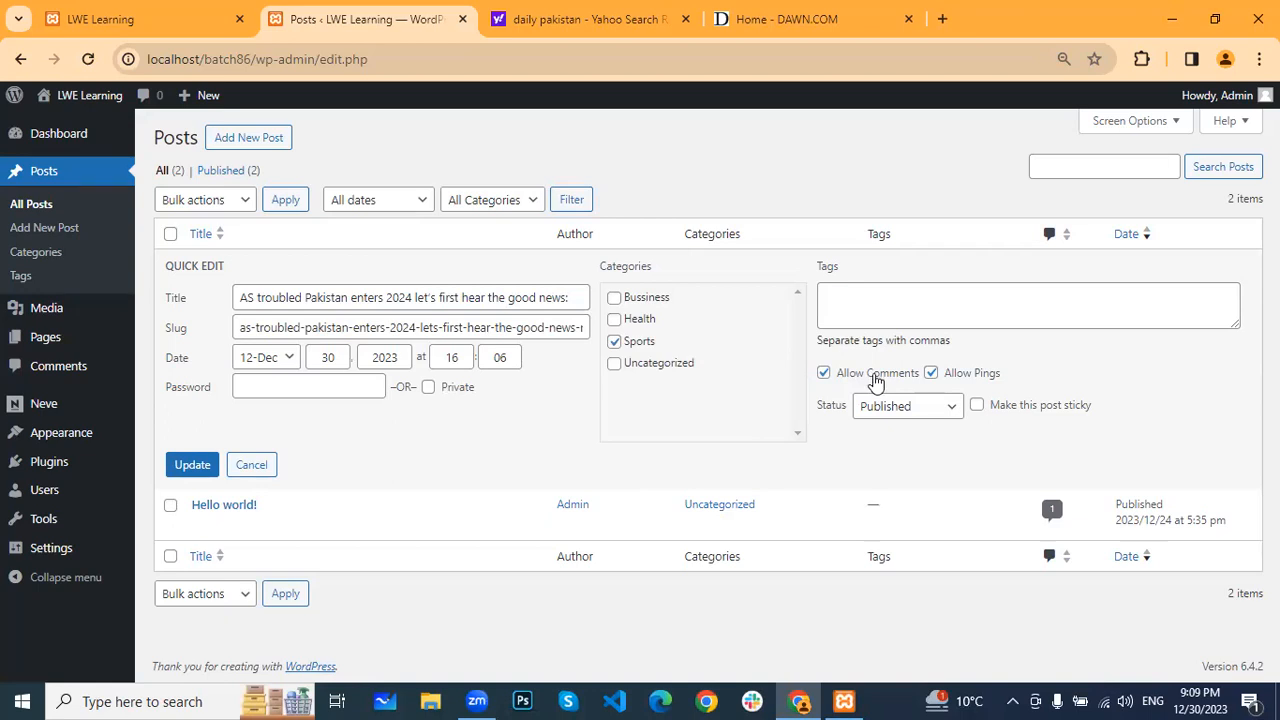
Leave comments and pings allowed for the post and save its quick edits
left_click(965, 378)
left_click(852, 378)
left_click(852, 376)
left_click(930, 373)
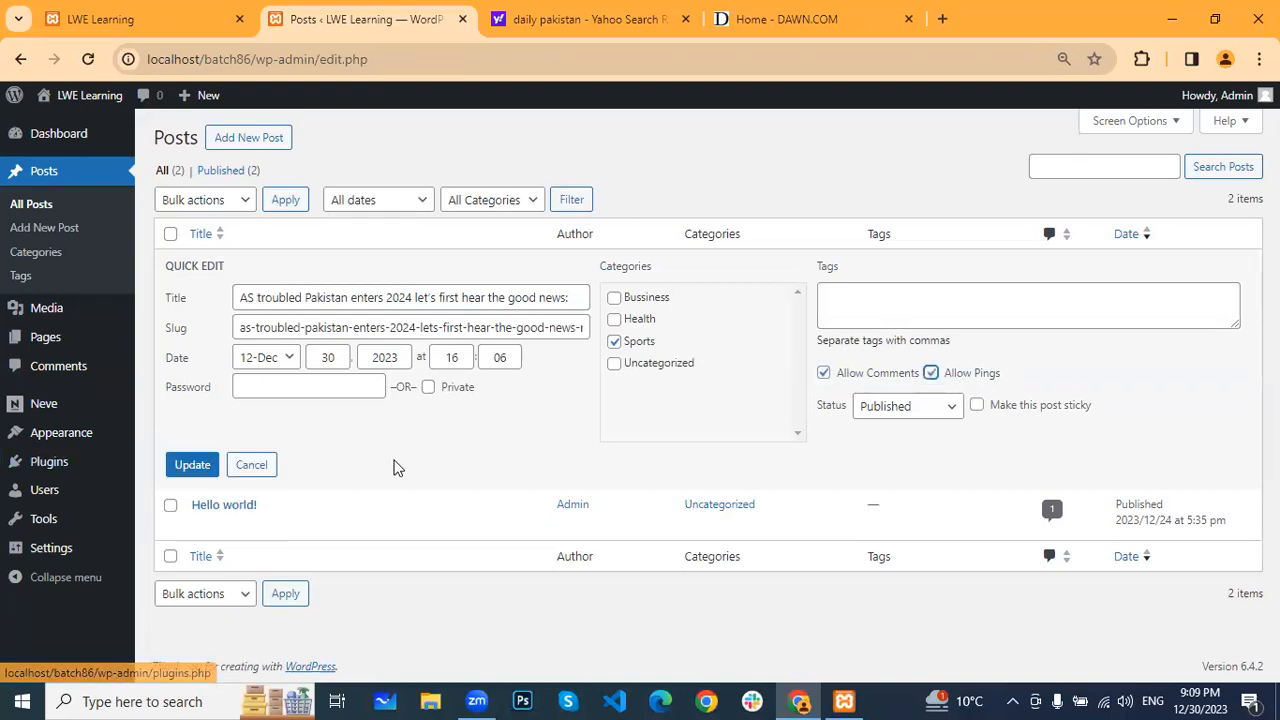
left_click(193, 464)
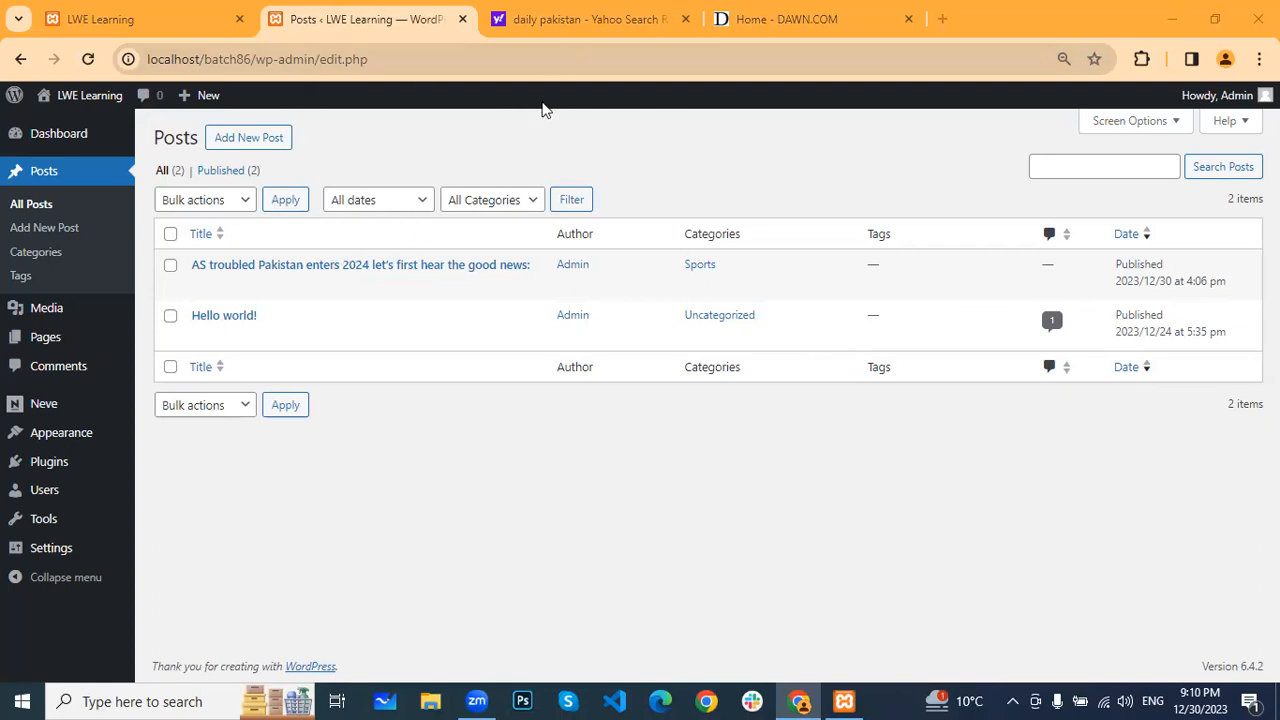
Look through the headlines on the Dawn home page and return to the WordPress posts list
left_click(766, 20)
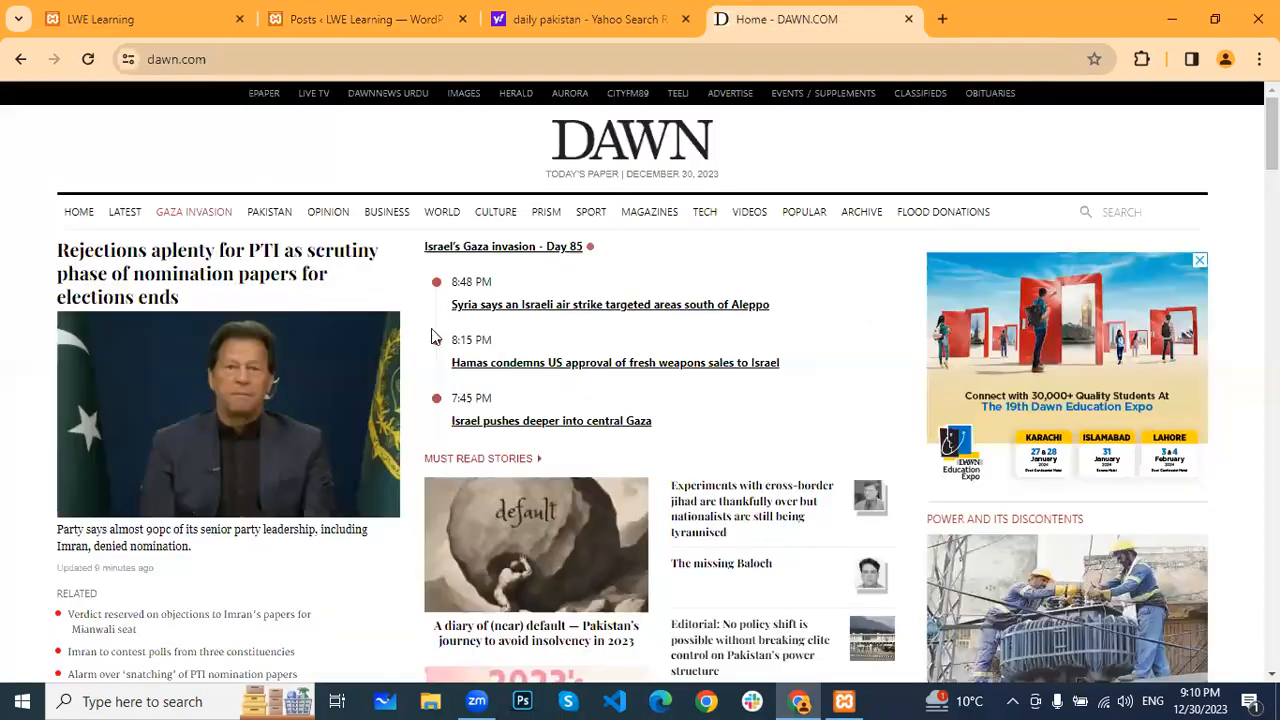
scroll(260, 307, "down", 1)
scroll(290, 320, "down", 4)
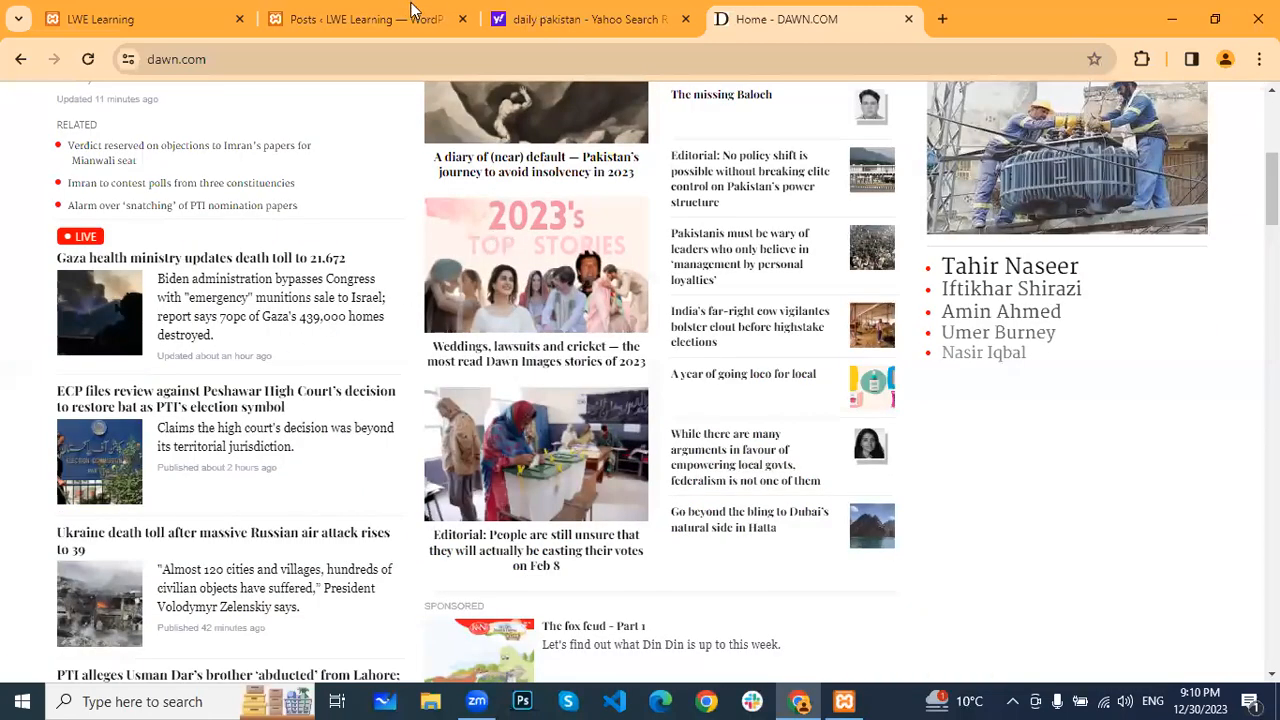
scroll(298, 339, "up", 5)
left_click(365, 20)
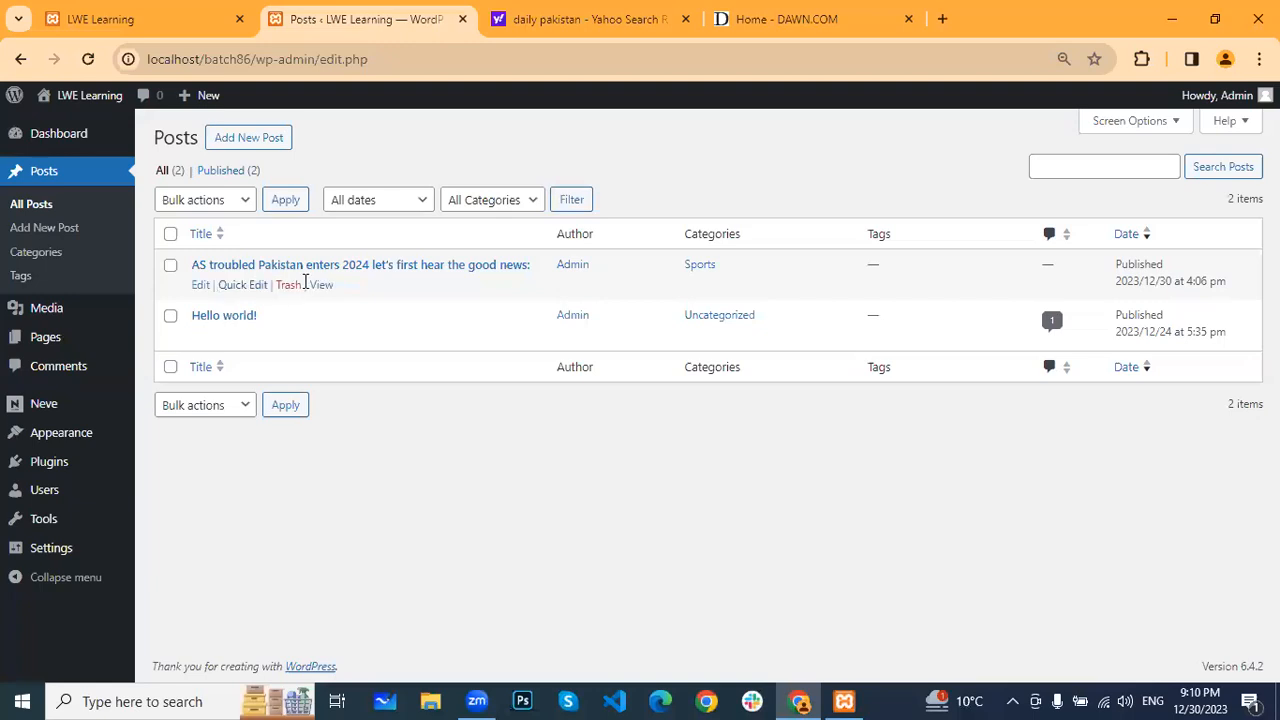
Reload the LWE Learning home page and review the edited post's title and the Hello world! post
left_click(100, 19)
left_click(90, 61)
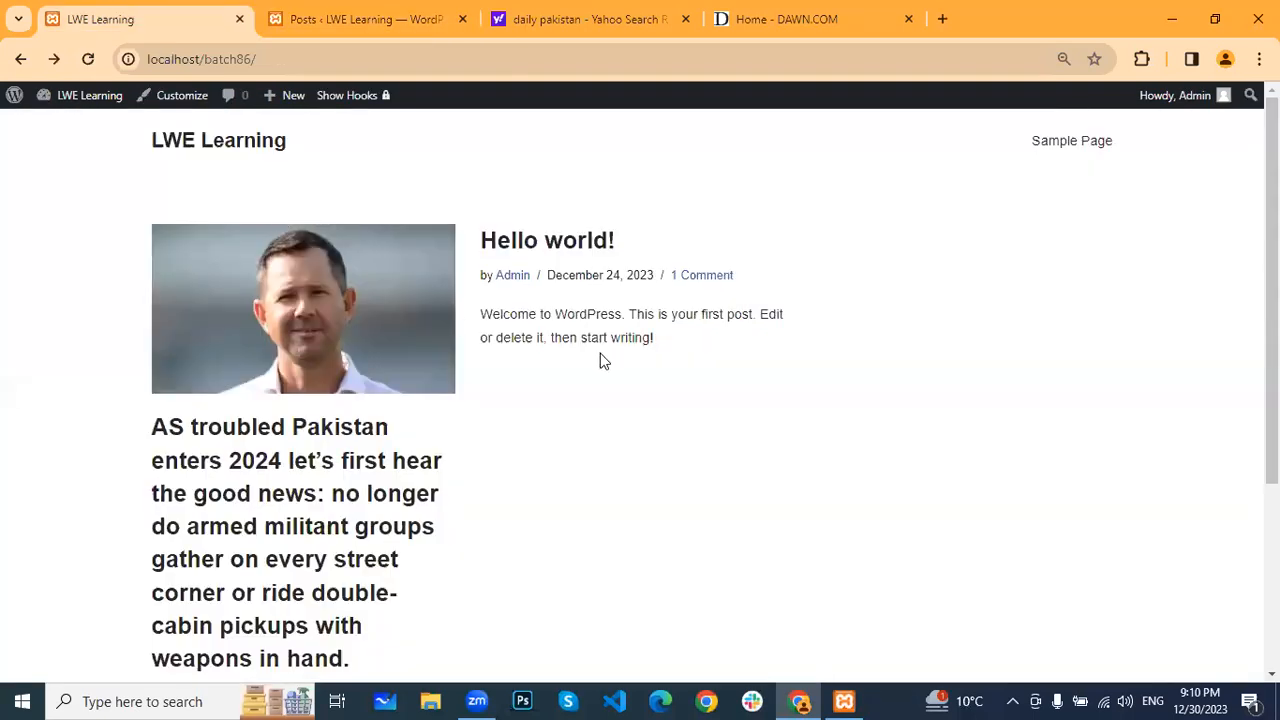
scroll(560, 420, "down", 2)
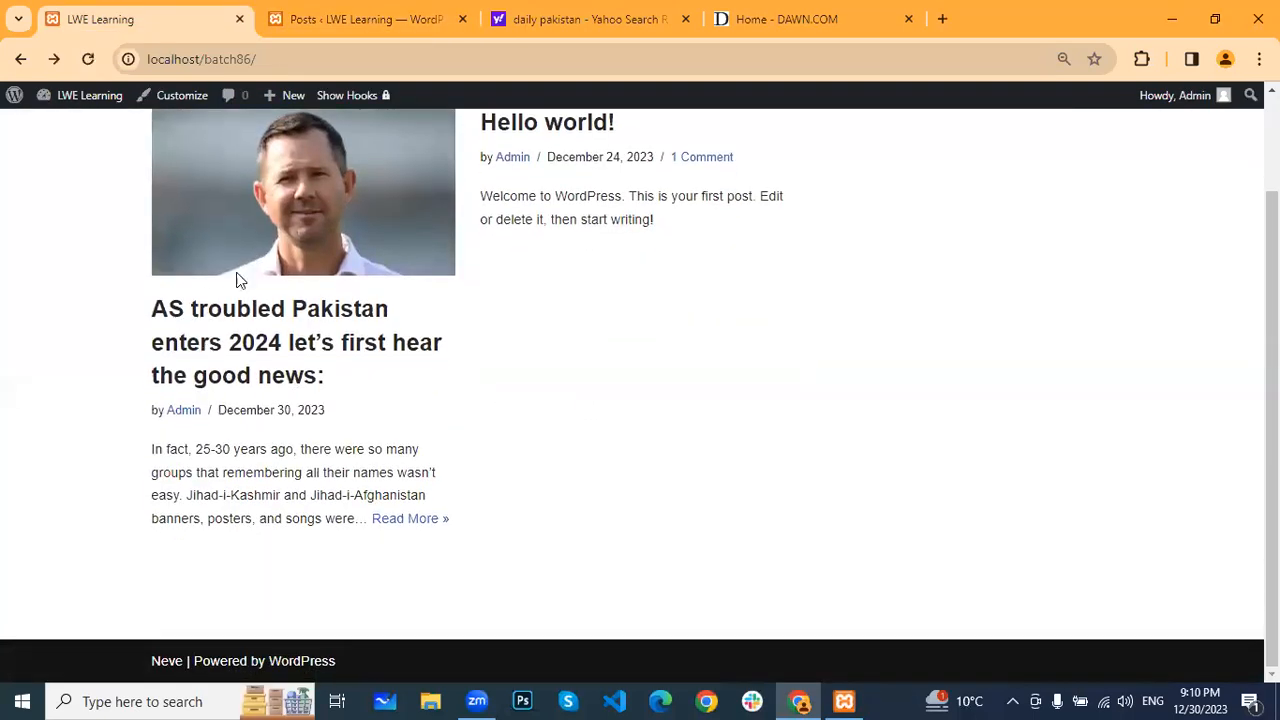
scroll(598, 358, "up", 2)
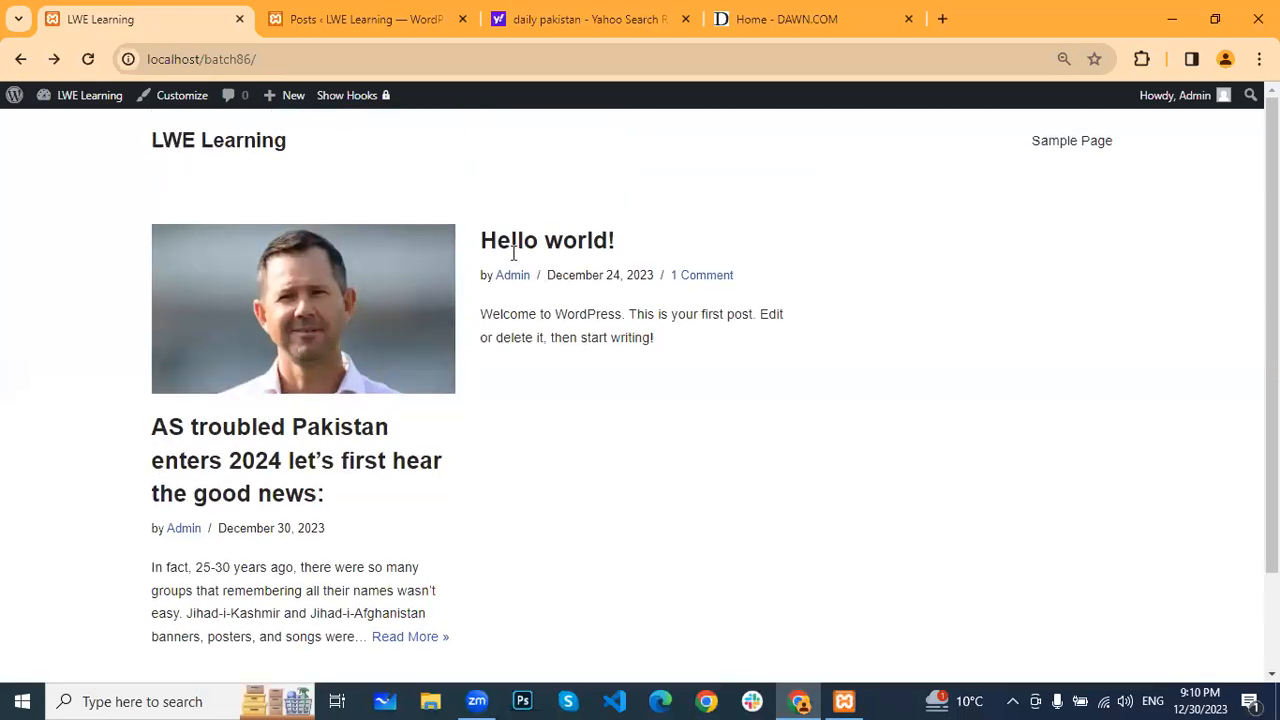
left_click_drag(652, 338, 474, 226)
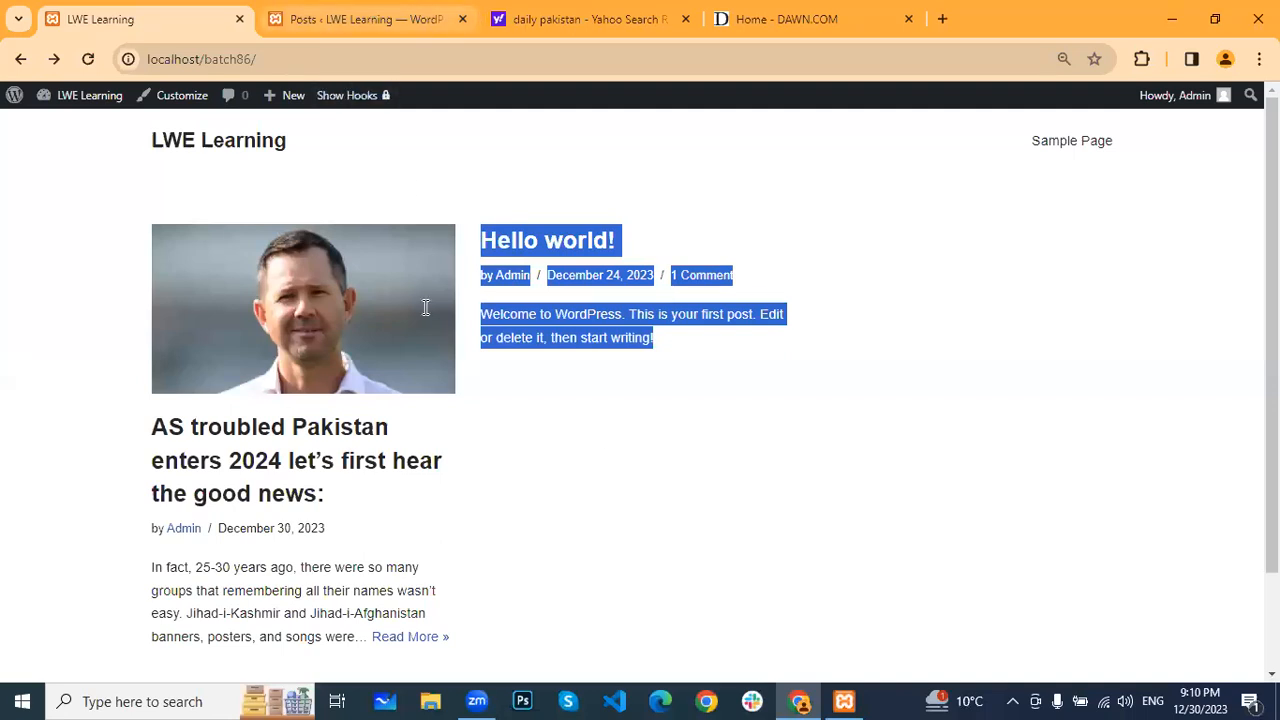
Quick edit the Hello world! post in the WordPress admin, set its status to Draft and save it
key("ctrl+Tab")
mouse_move(257, 343)
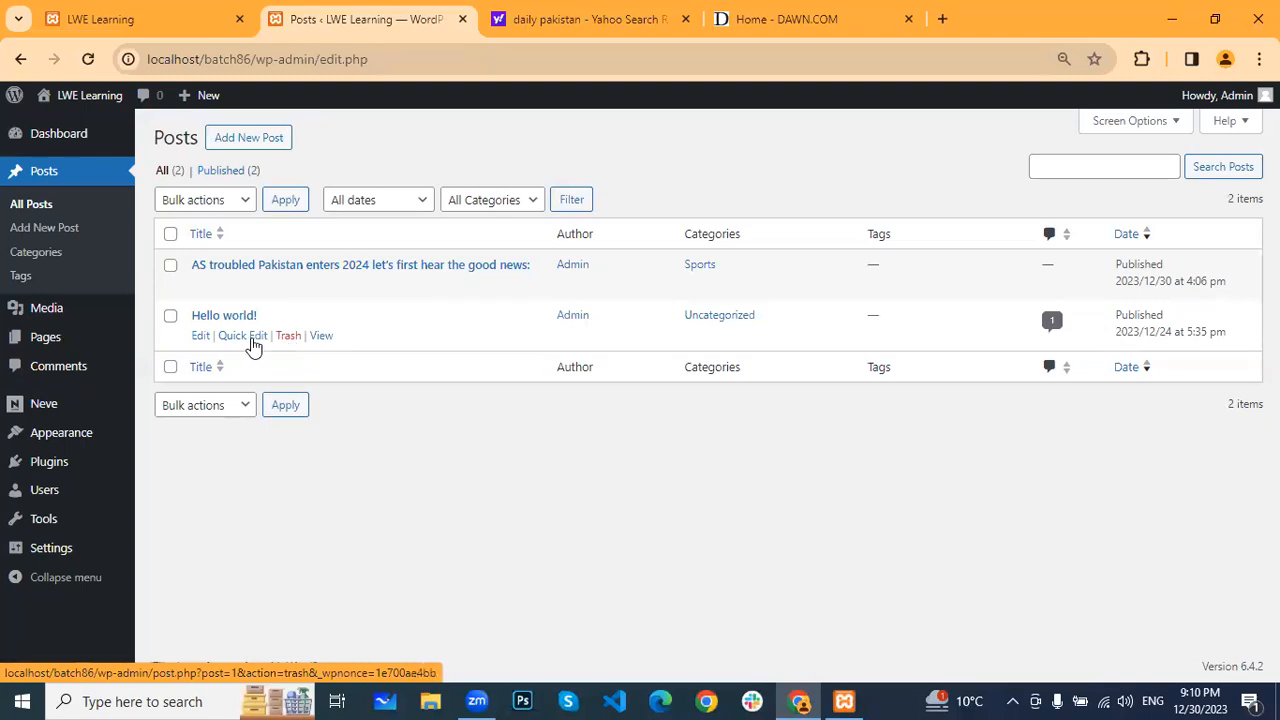
left_click(251, 337)
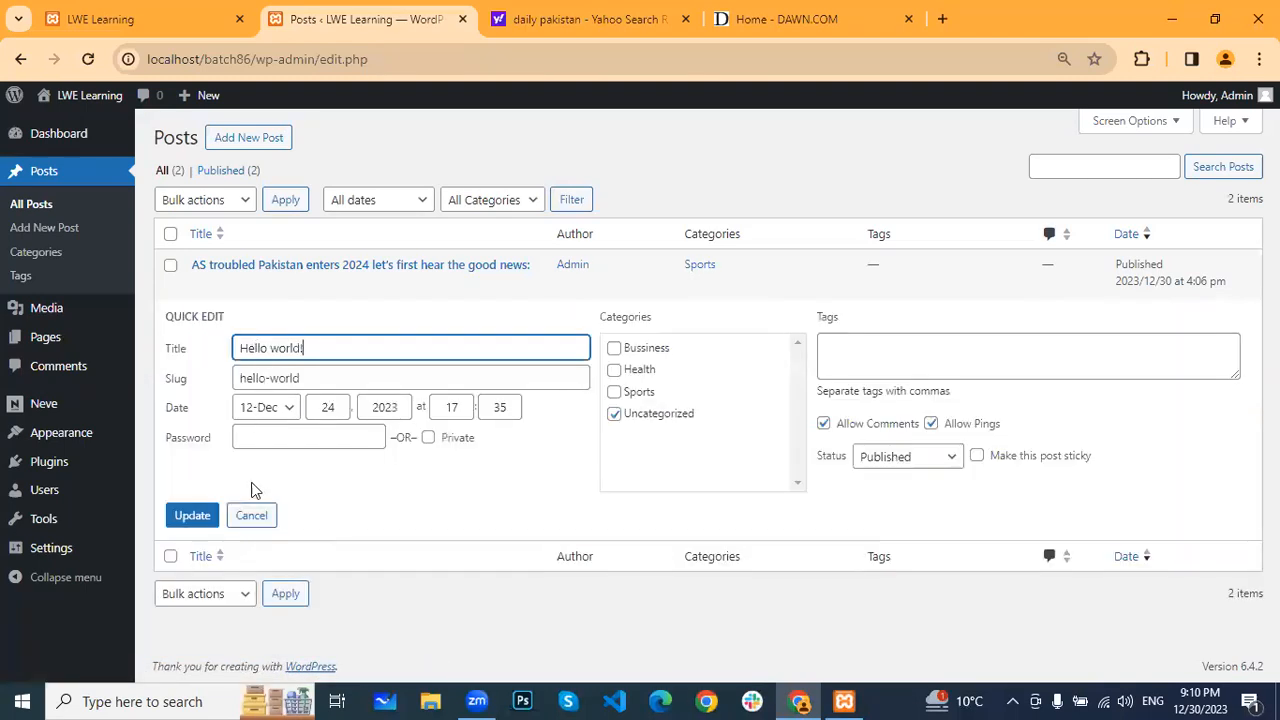
left_click(957, 467)
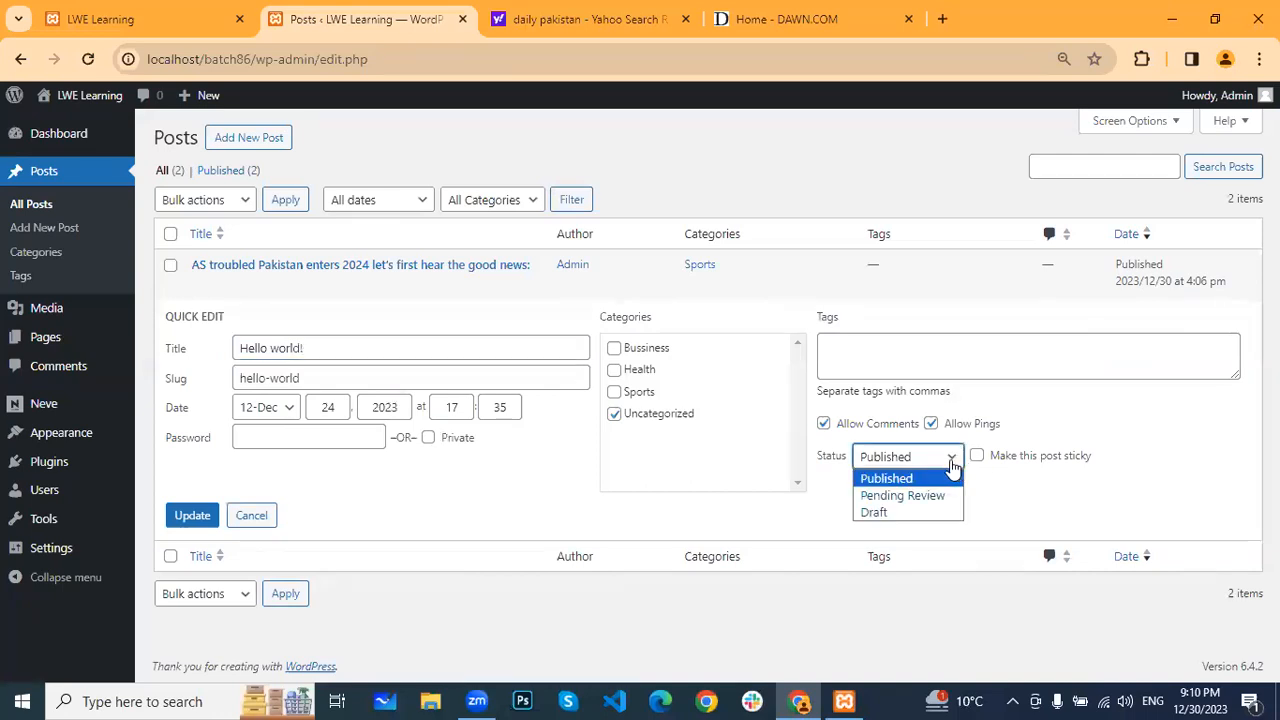
left_click(893, 514)
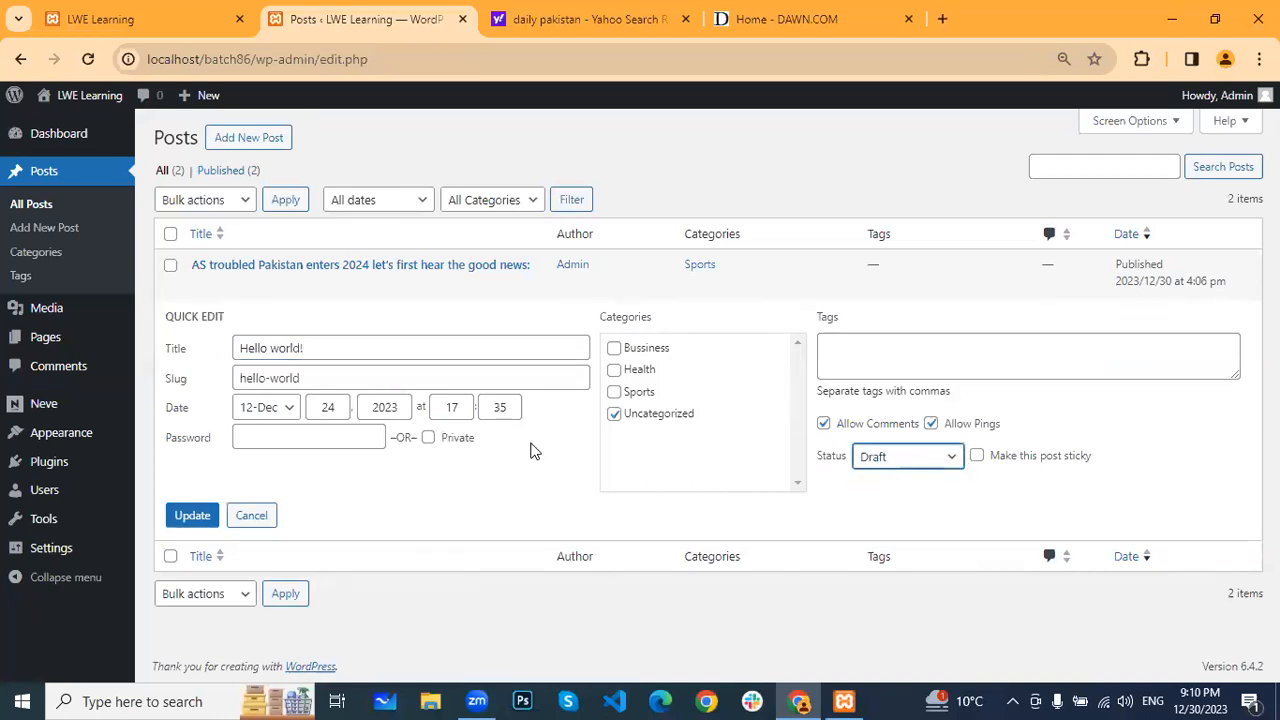
left_click(197, 518)
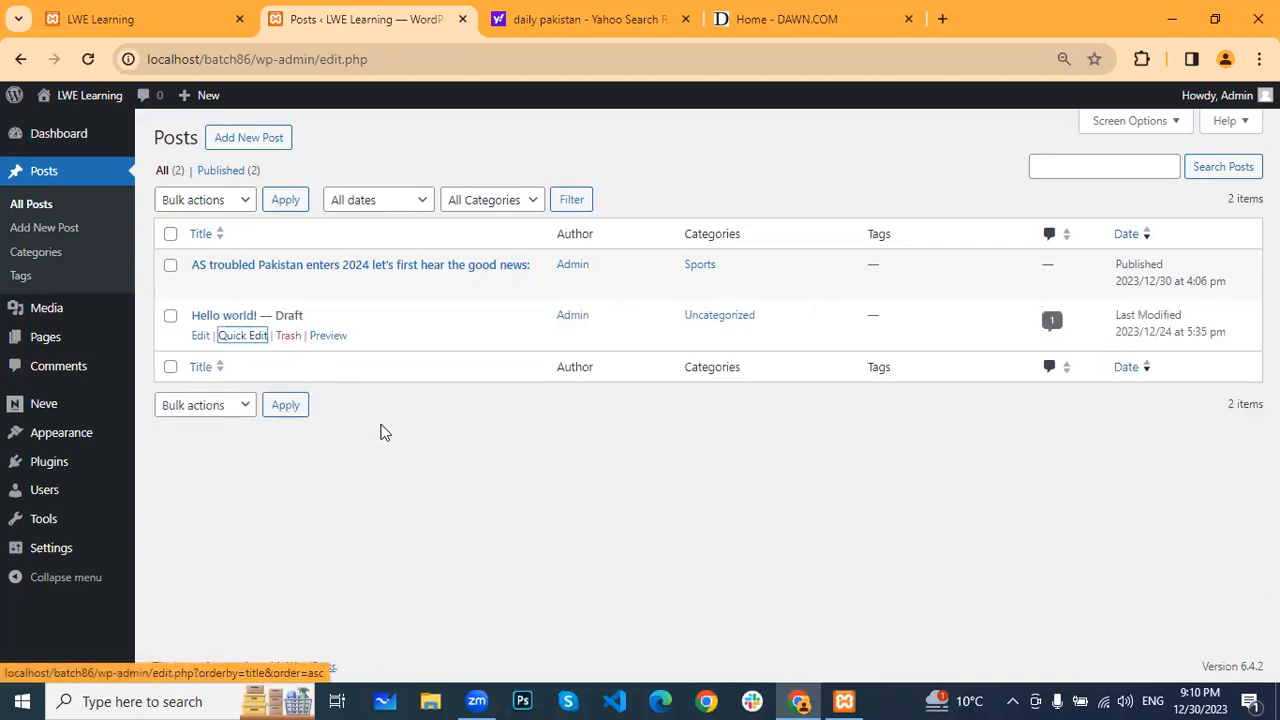
Reload the LWE Learning home page and check which posts it displays
left_click(132, 9)
left_click(257, 175)
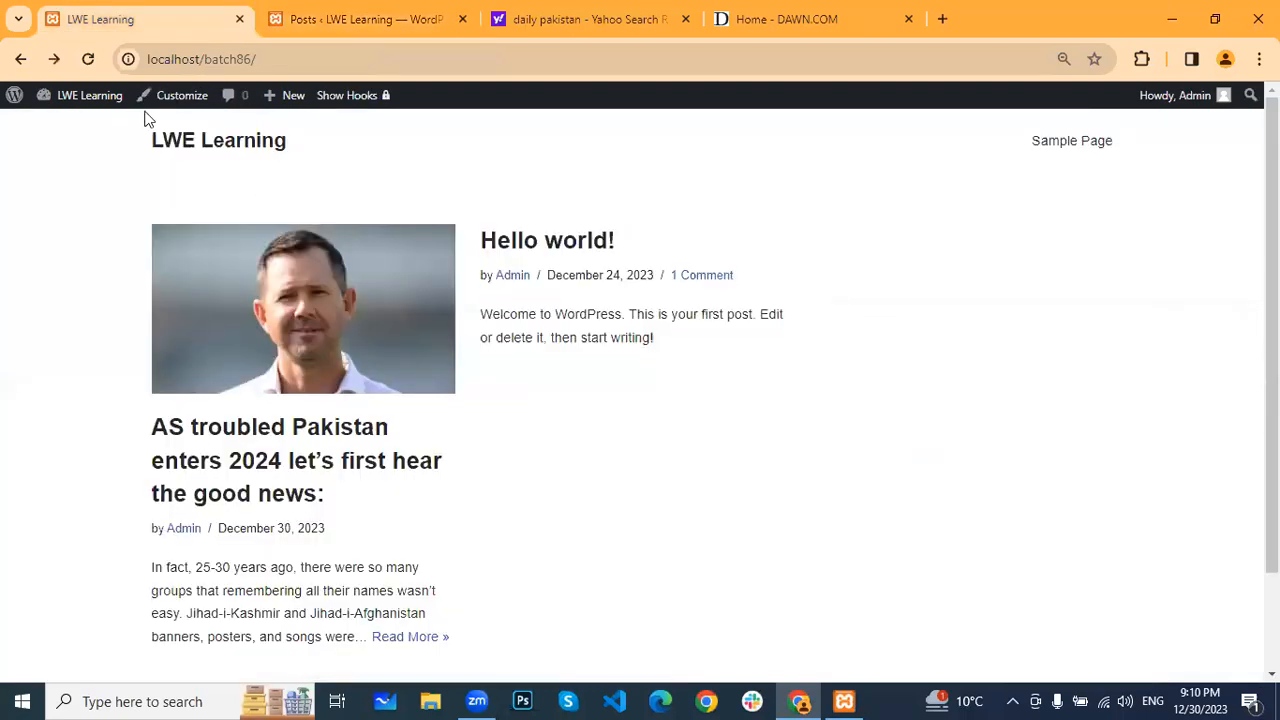
left_click(89, 60)
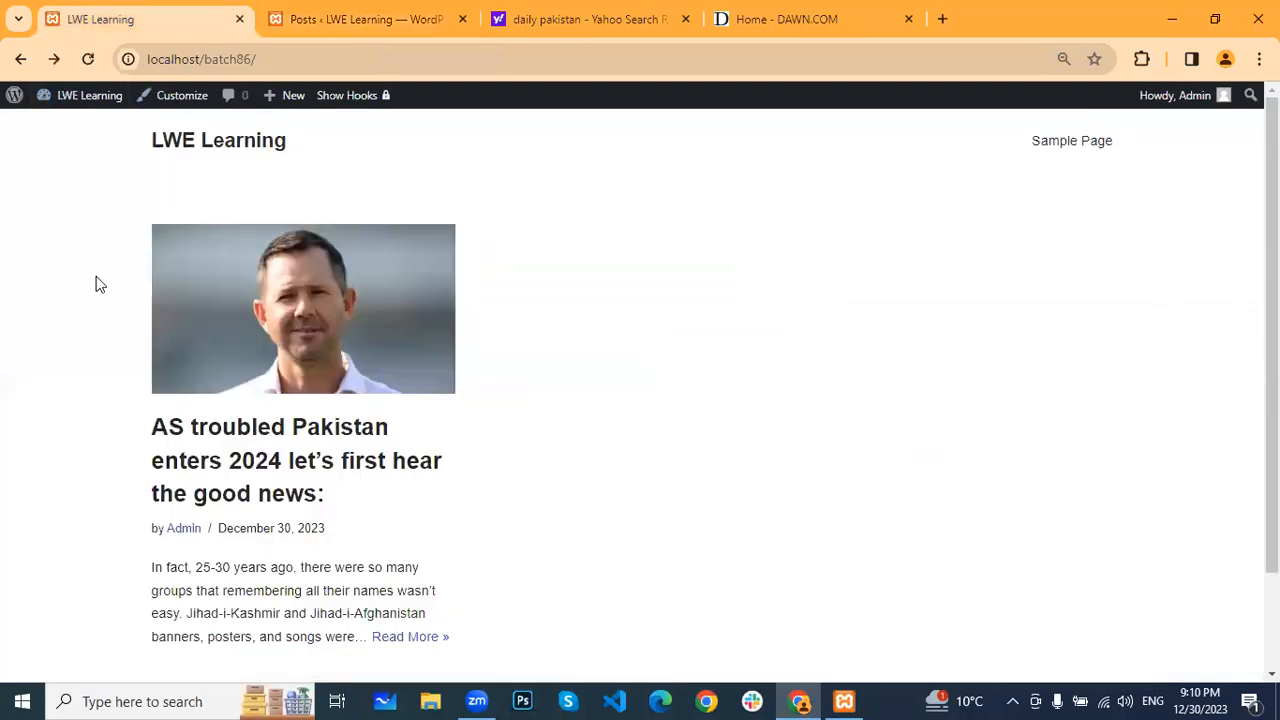
scroll(310, 483, "down", 2)
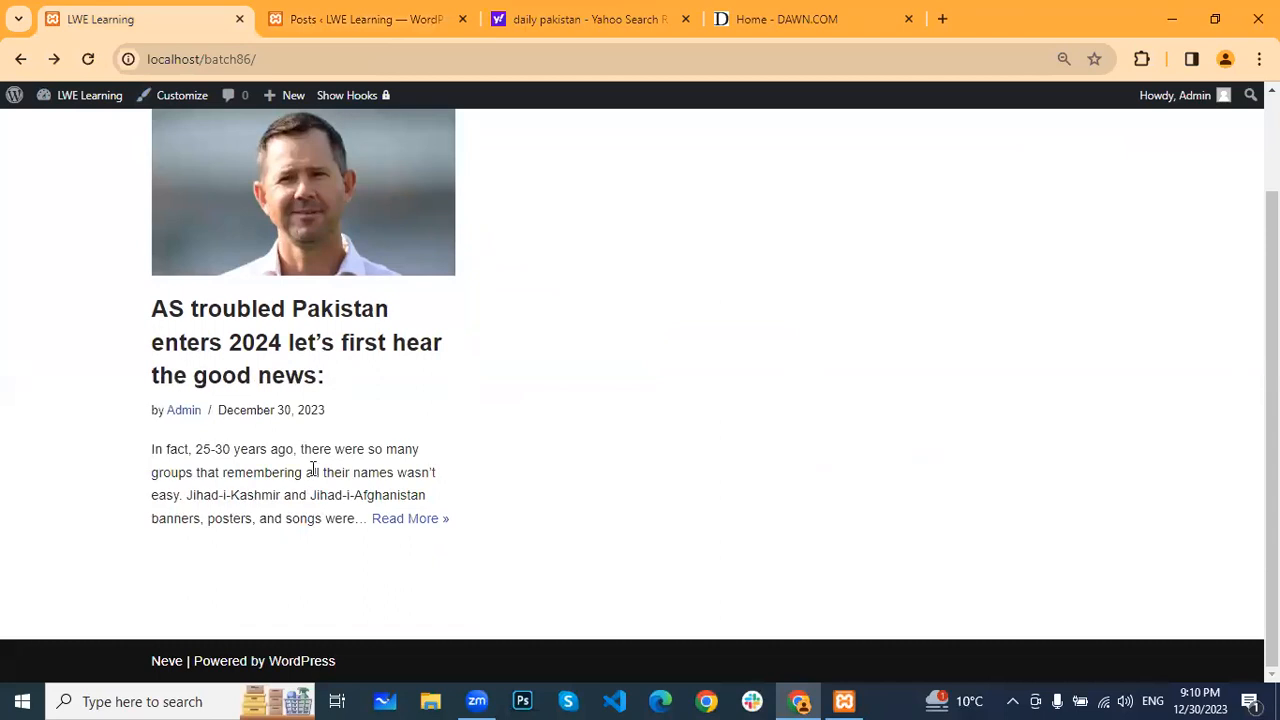
scroll(310, 465, "up", 2)
scroll(629, 360, "down", 2)
scroll(629, 360, "up", 2)
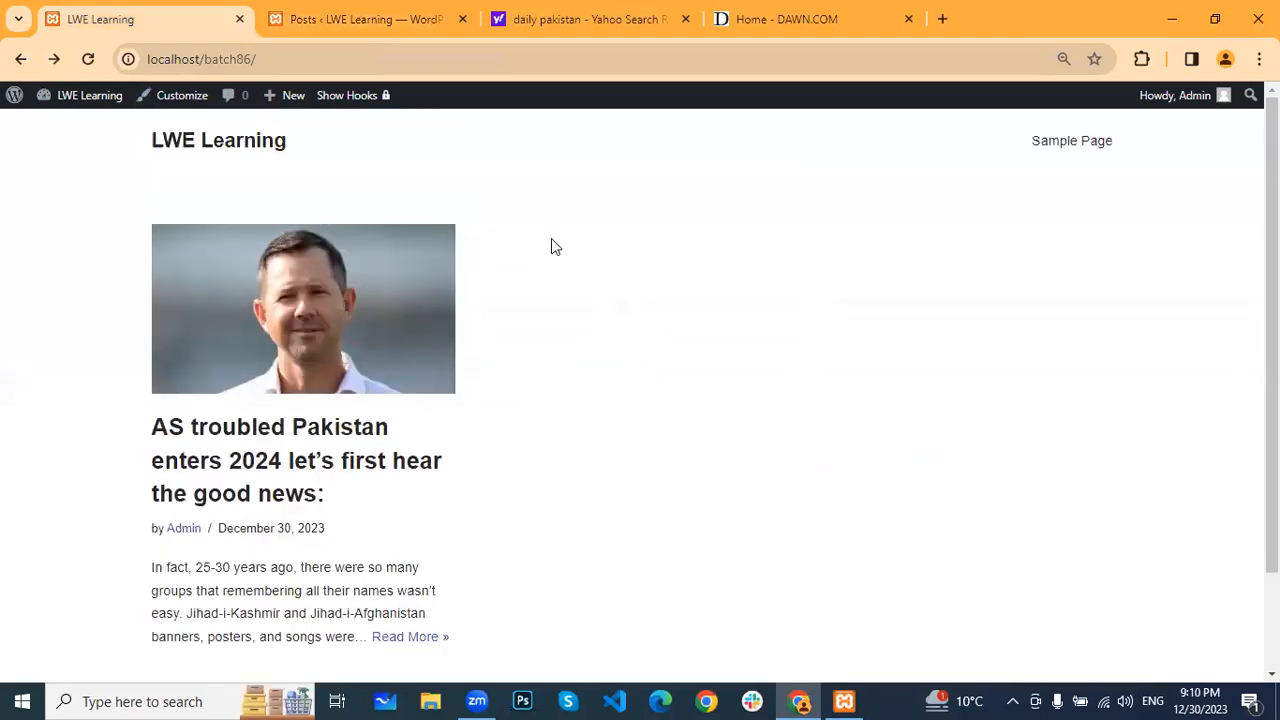
Open the "AS troubled Pakistan" post, examine its web address and content, and return to the site's home page
left_click(282, 443)
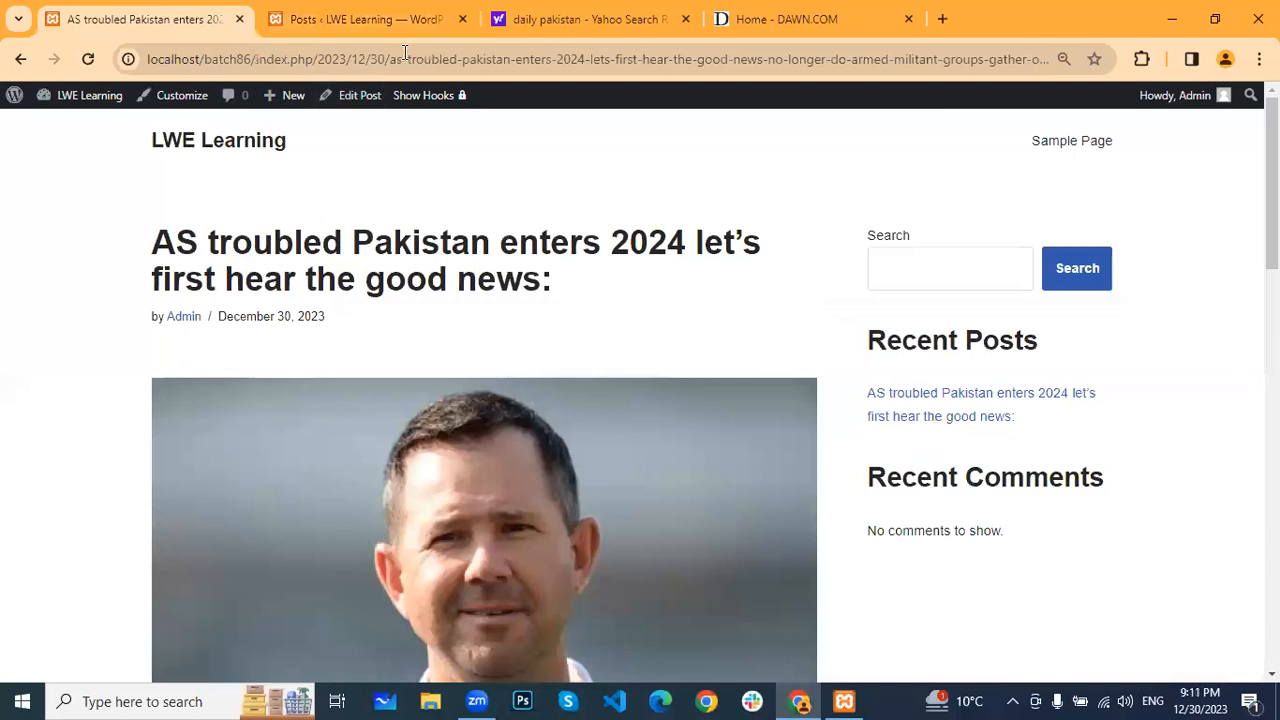
left_click_drag(394, 59, 686, 61)
left_click_drag(894, 63, 1100, 62)
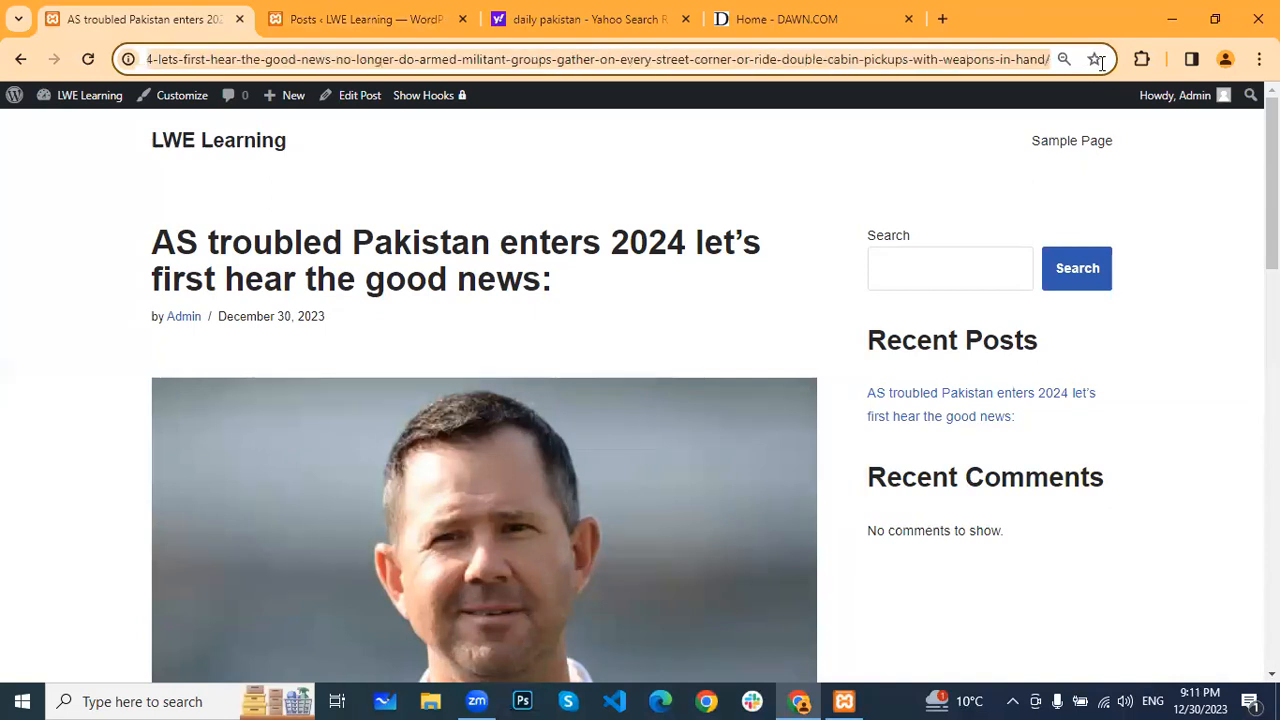
left_click(821, 174)
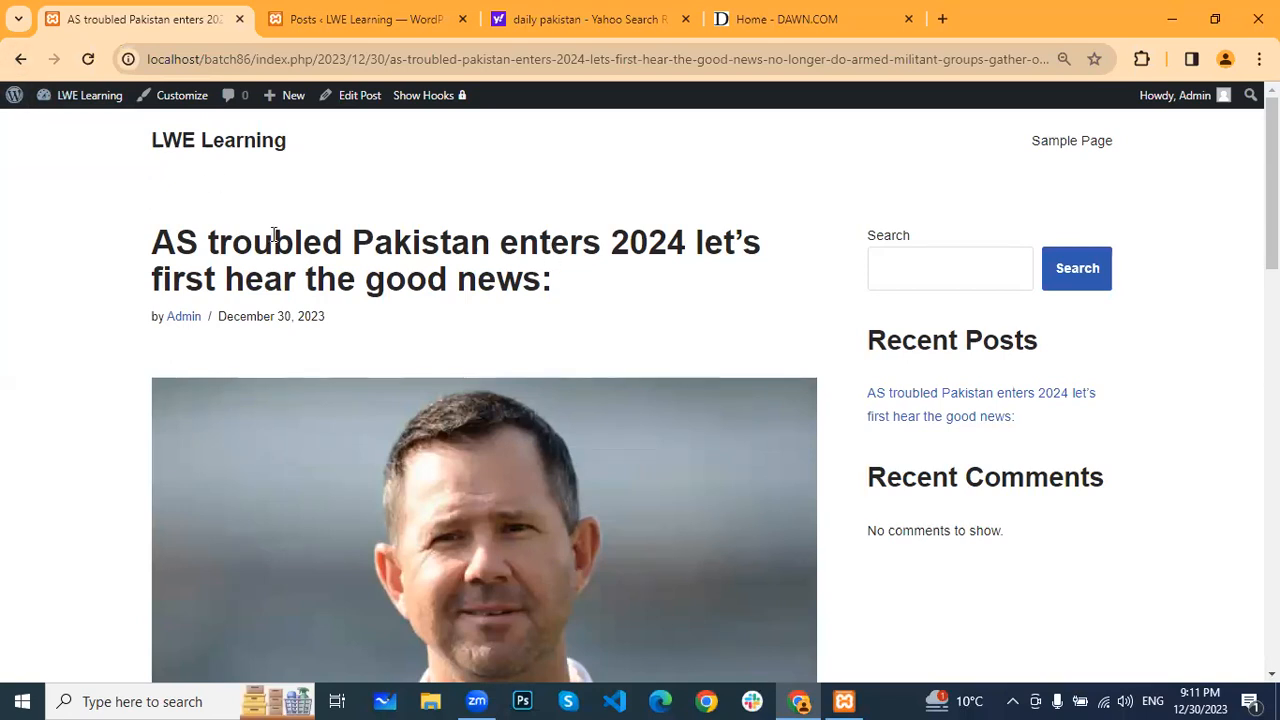
scroll(274, 240, "down", 4)
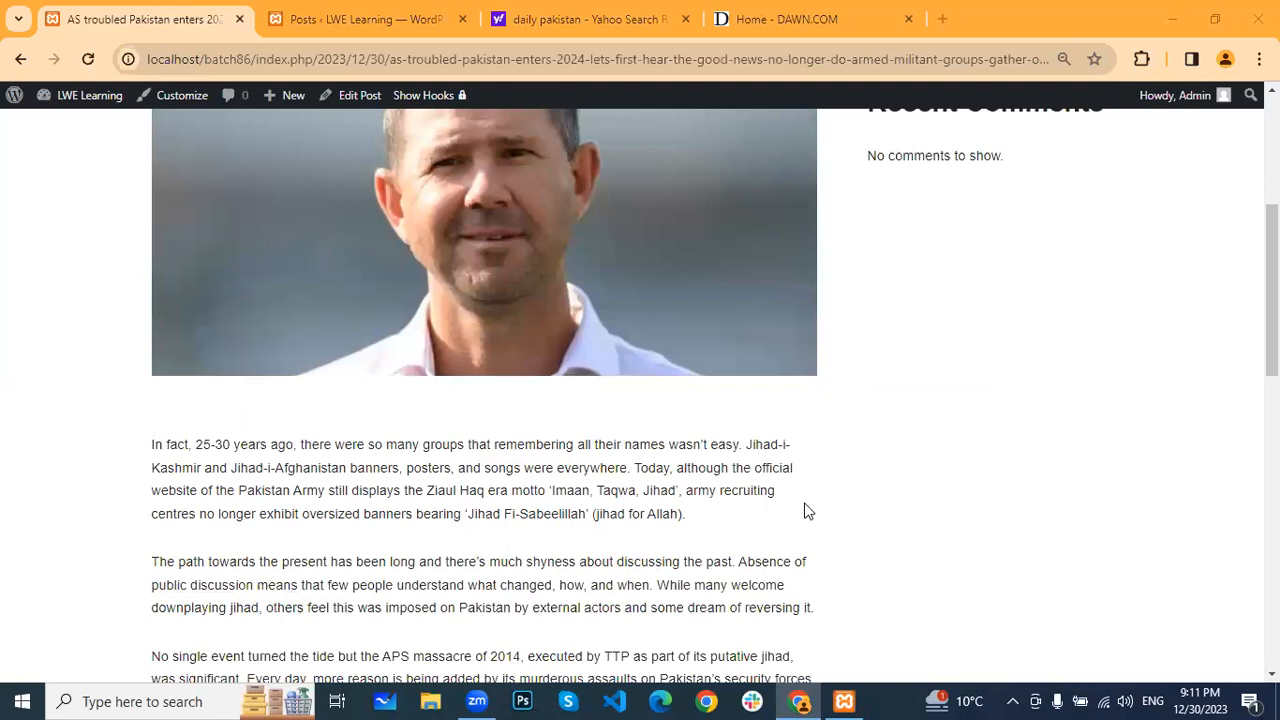
scroll(900, 371, "up", 4)
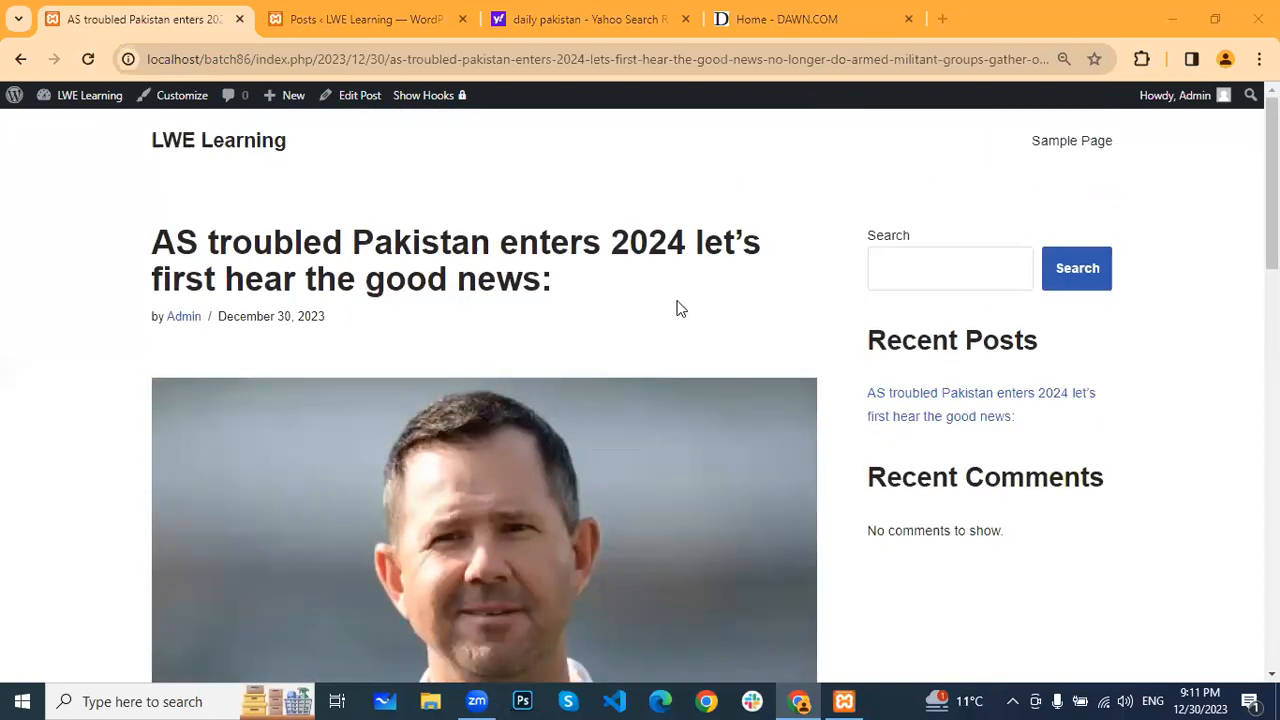
left_click(196, 140)
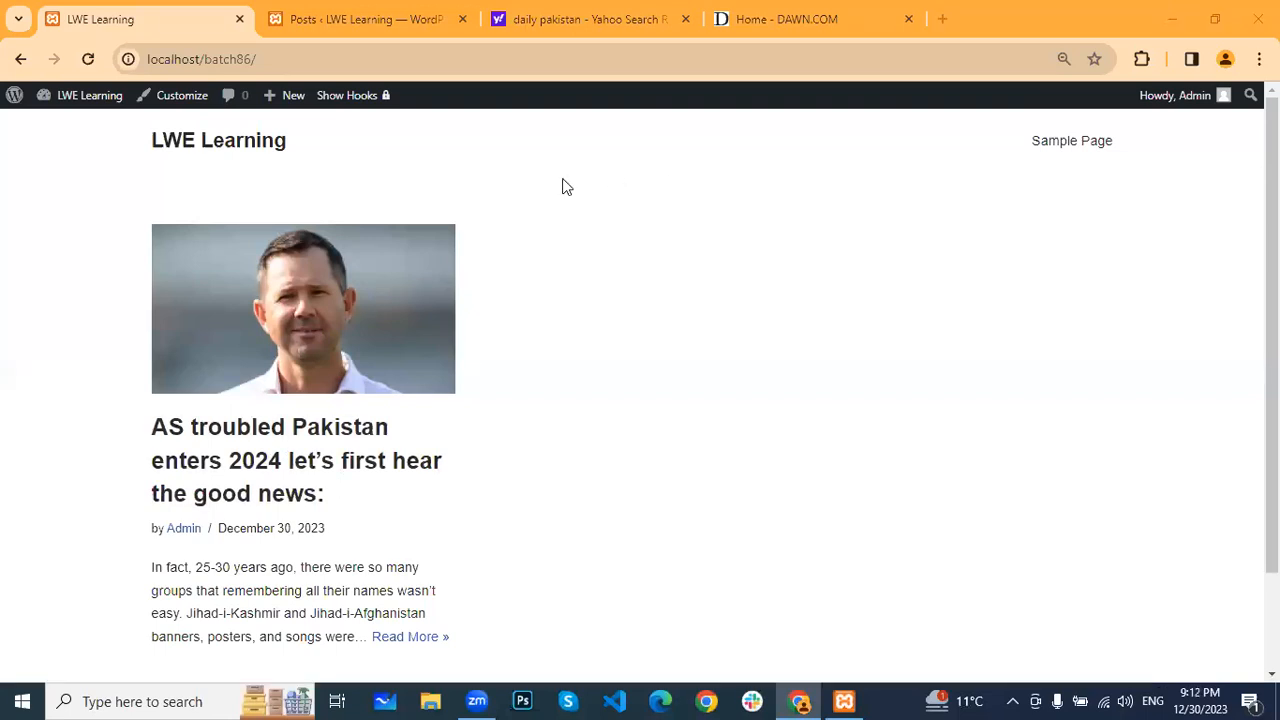
scroll(507, 212, "down", 2)
scroll(507, 212, "up", 2)
scroll(417, 295, "down", 2)
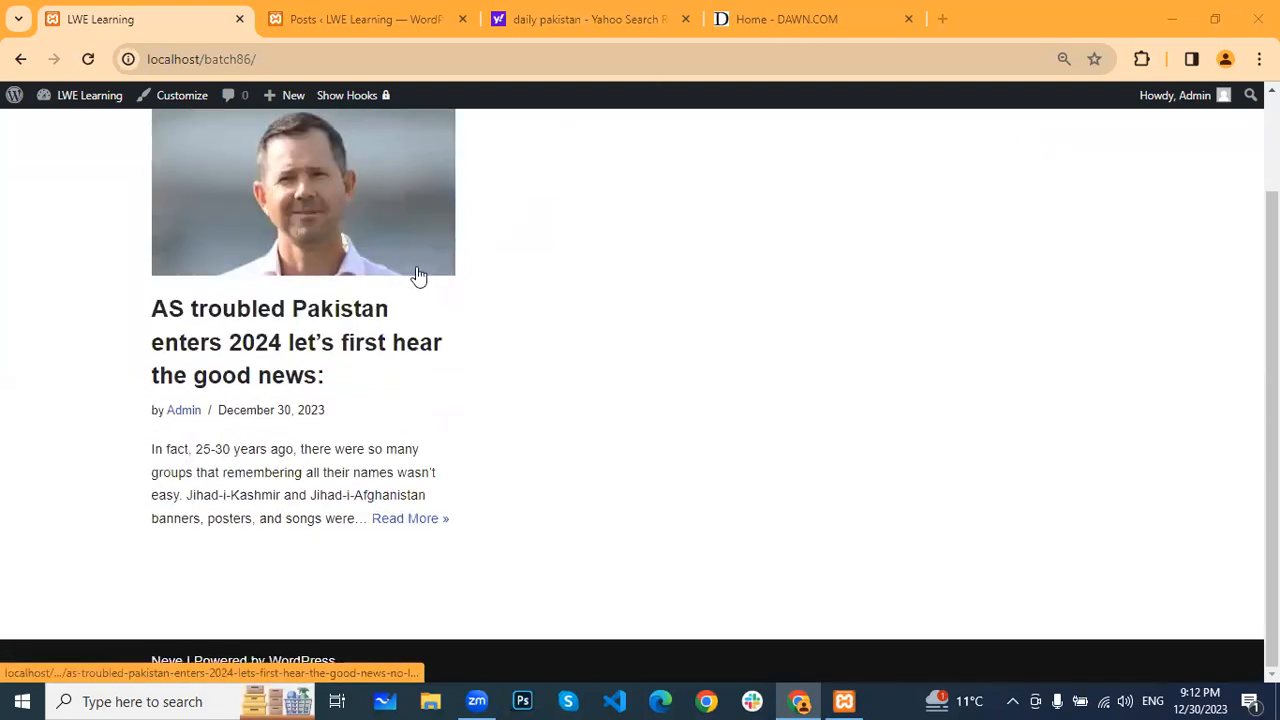
Start a new post in the LWE Learning WordPress admin and switch to the Dawn news site
left_click(360, 17)
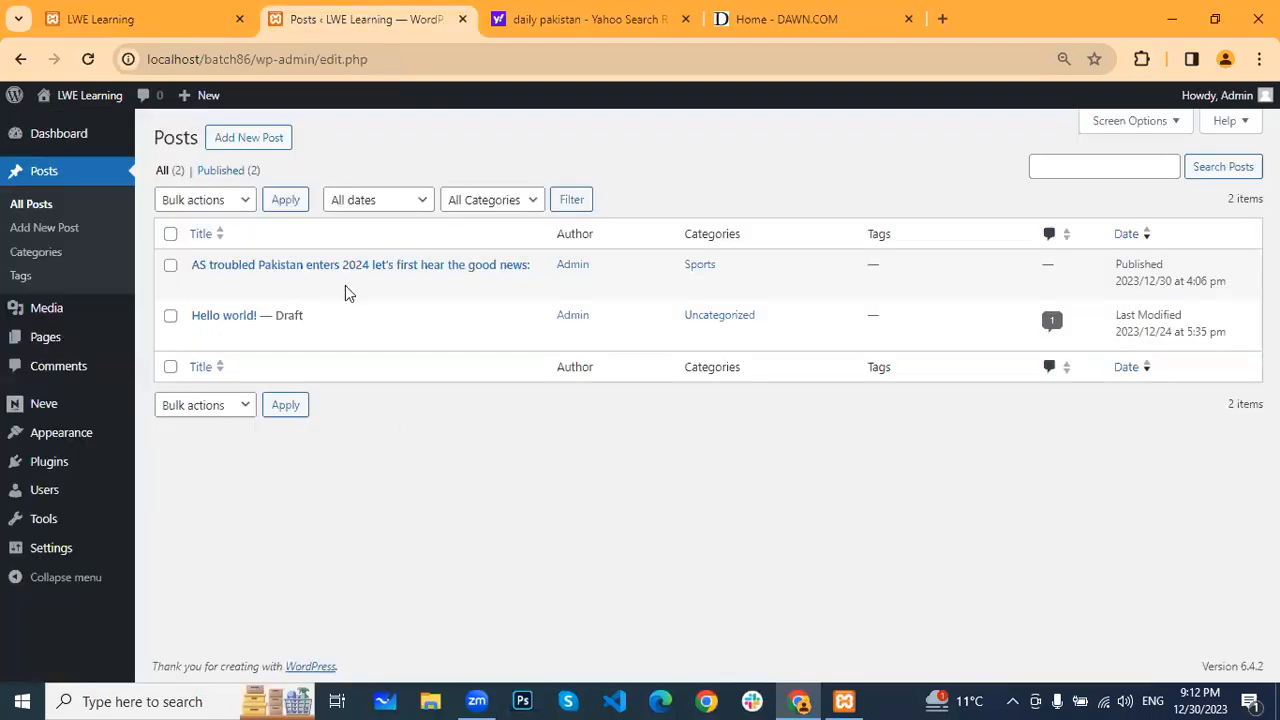
left_click(290, 405)
key("ctrl+Tab")
key("ctrl+Tab")
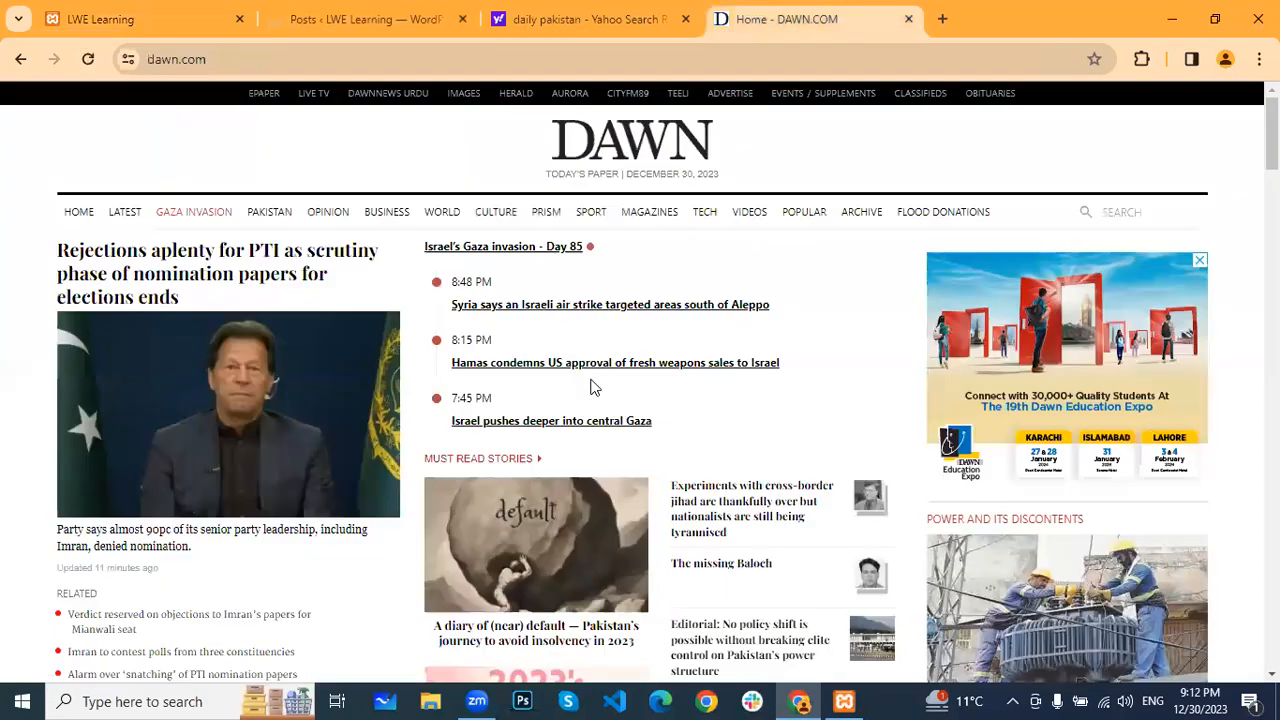
Browse the headlines on the Dawn home page and open the site's Business section
scroll(591, 386, "down", 5)
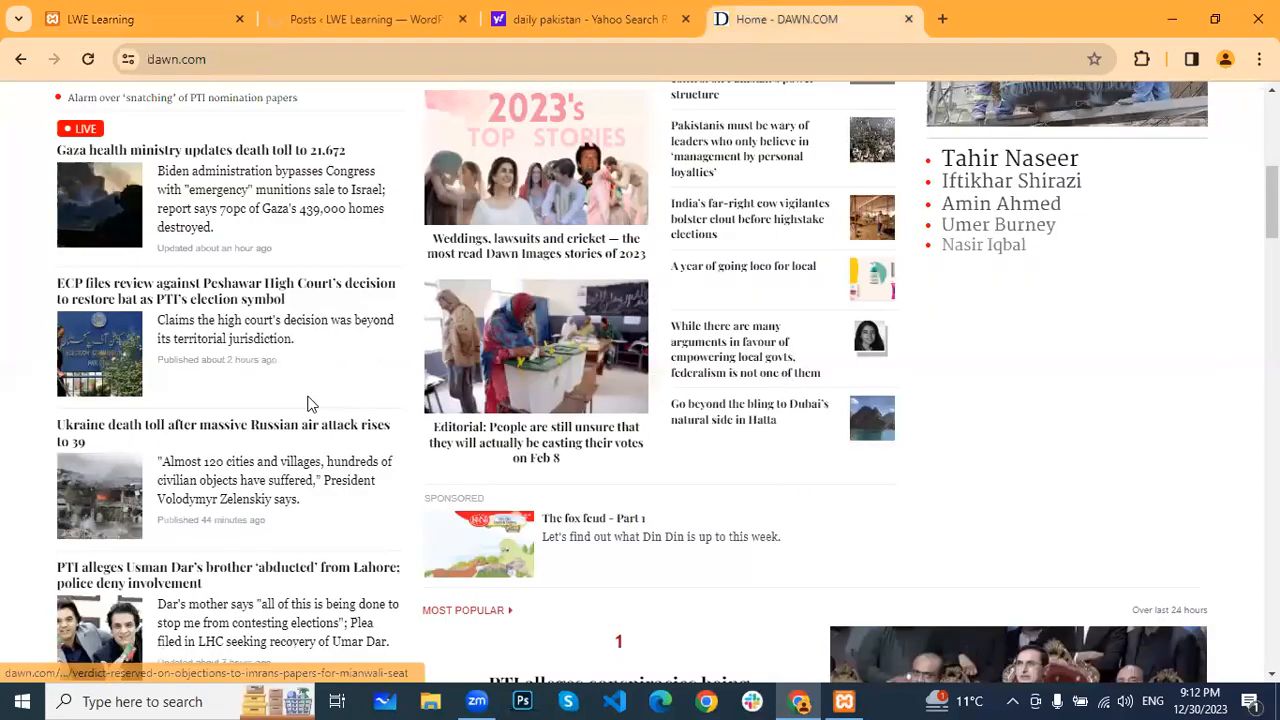
scroll(308, 403, "down", 5)
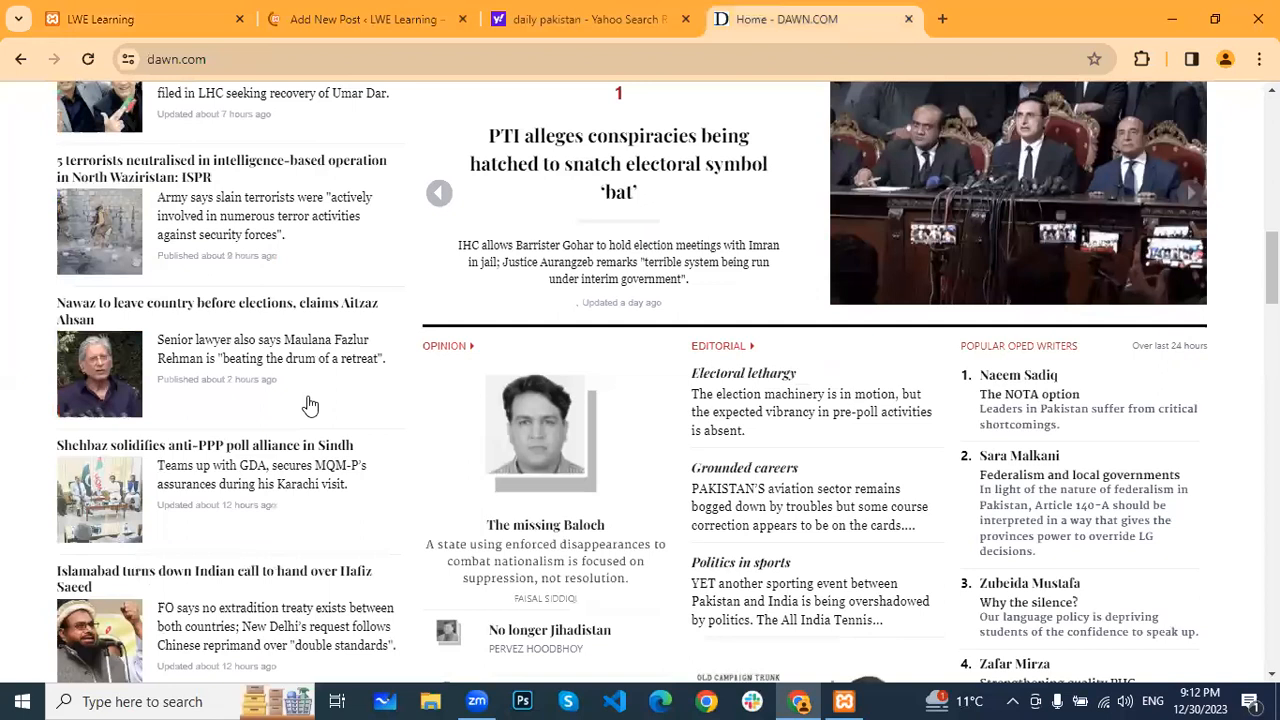
scroll(310, 404, "up", 10)
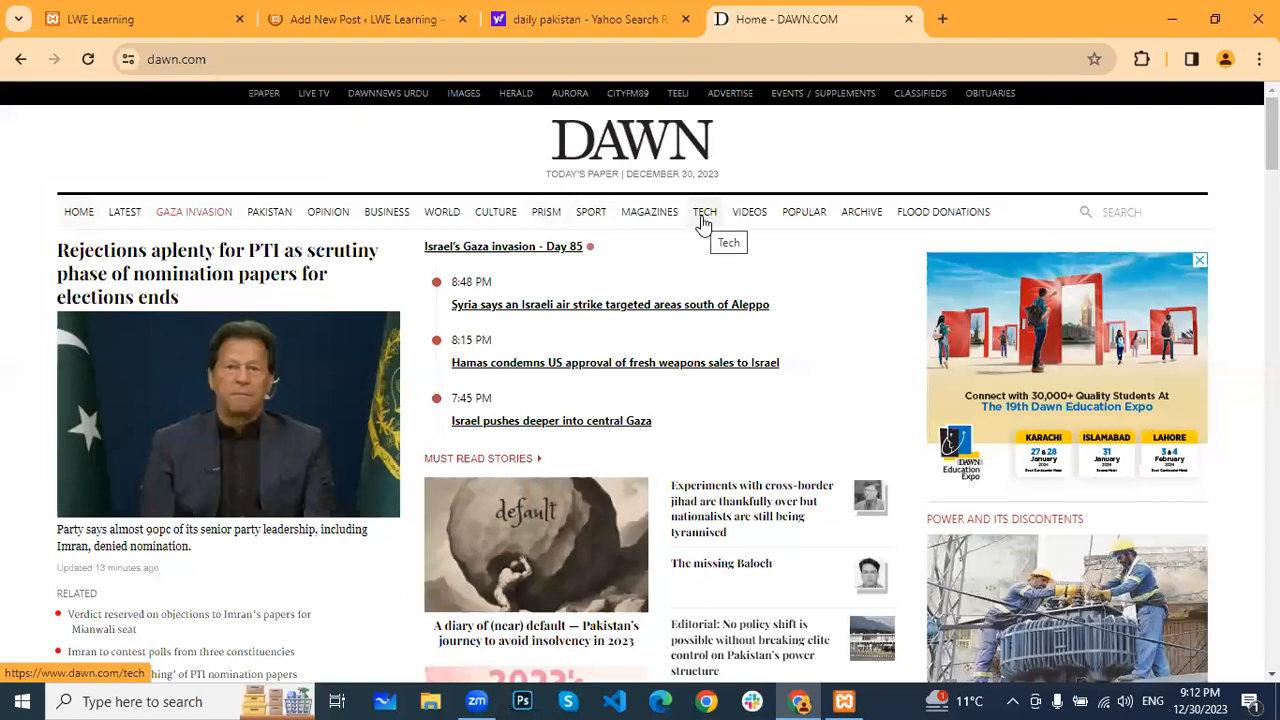
left_click(391, 217)
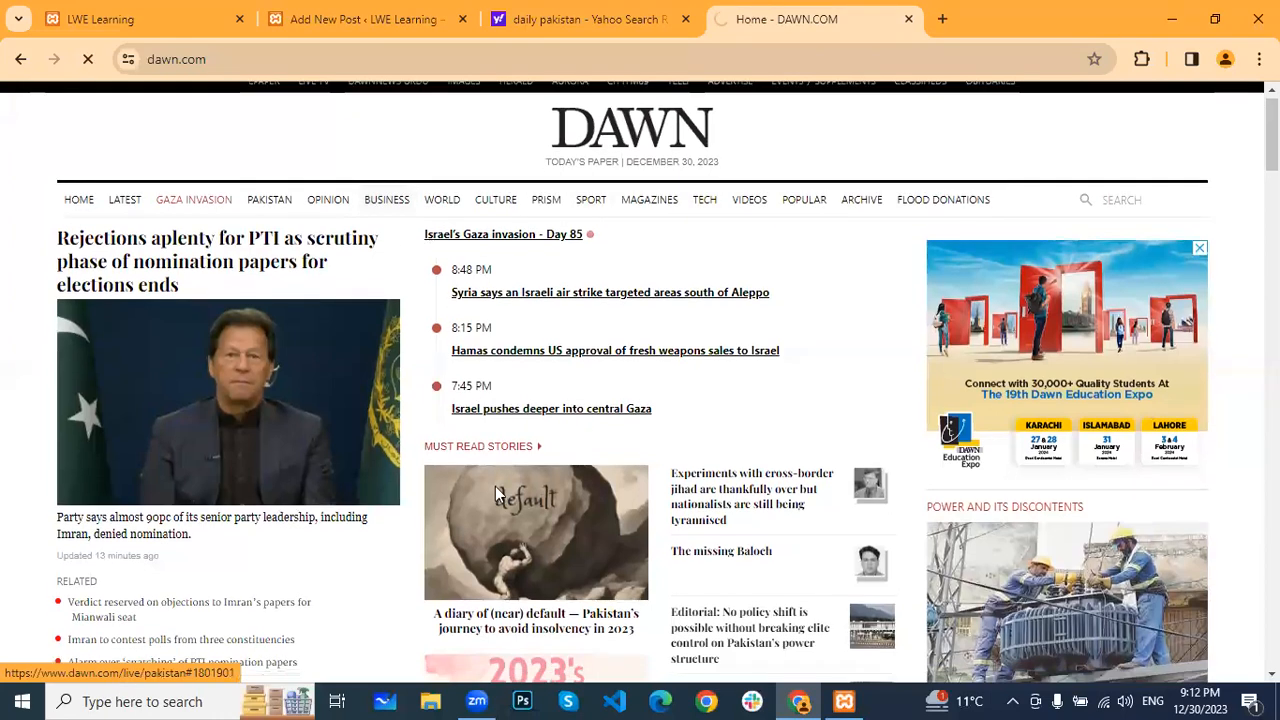
scroll(296, 459, "down", 5)
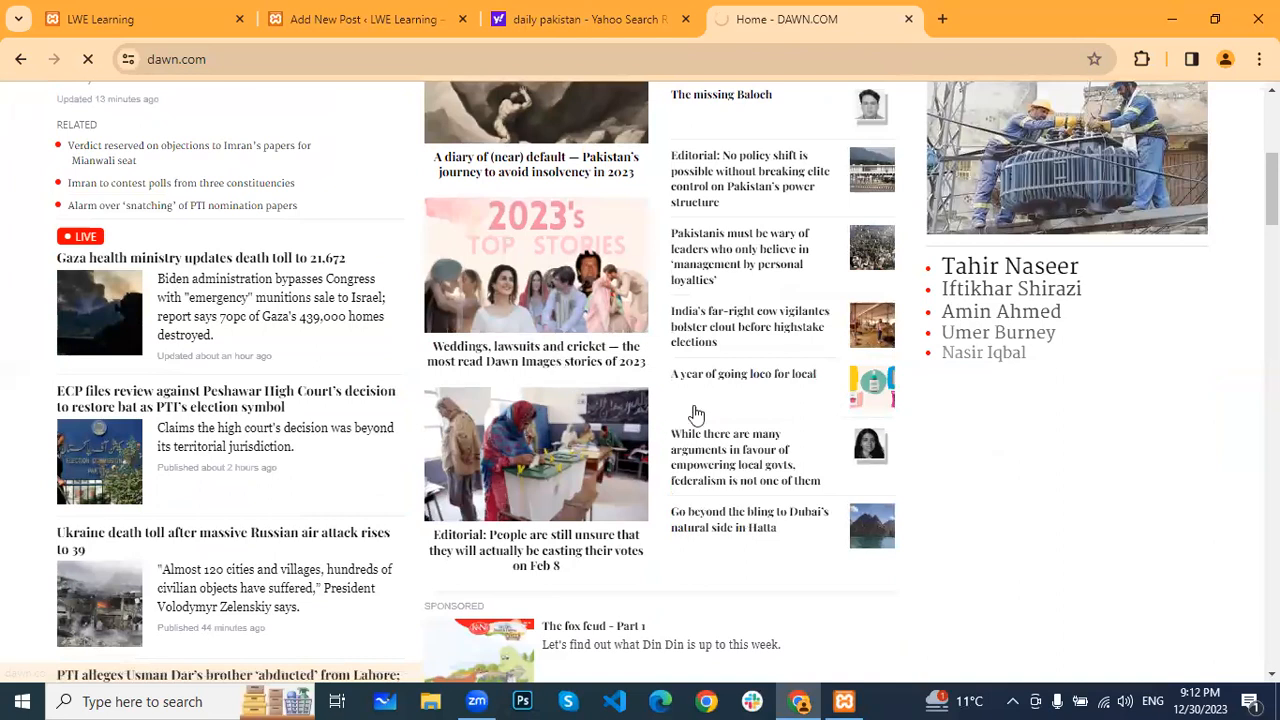
scroll(697, 413, "down", 5)
scroll(465, 270, "up", 6)
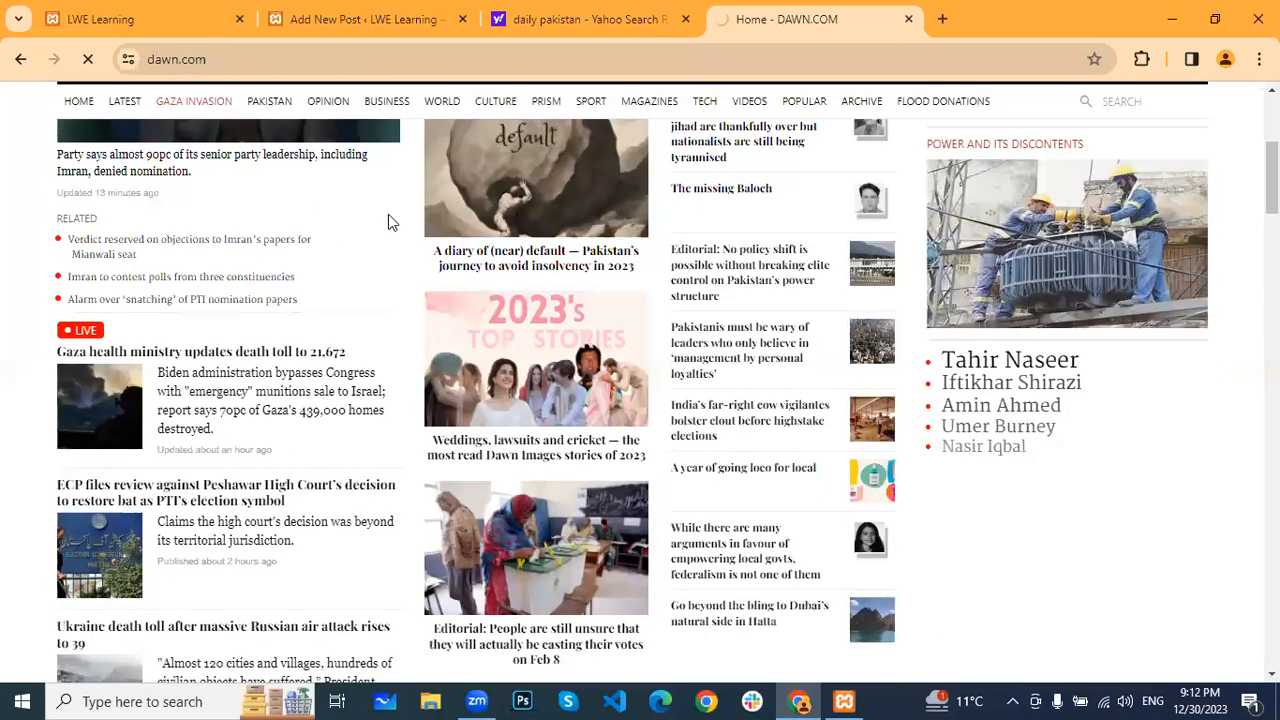
scroll(485, 222, "up", 1)
left_click(386, 101)
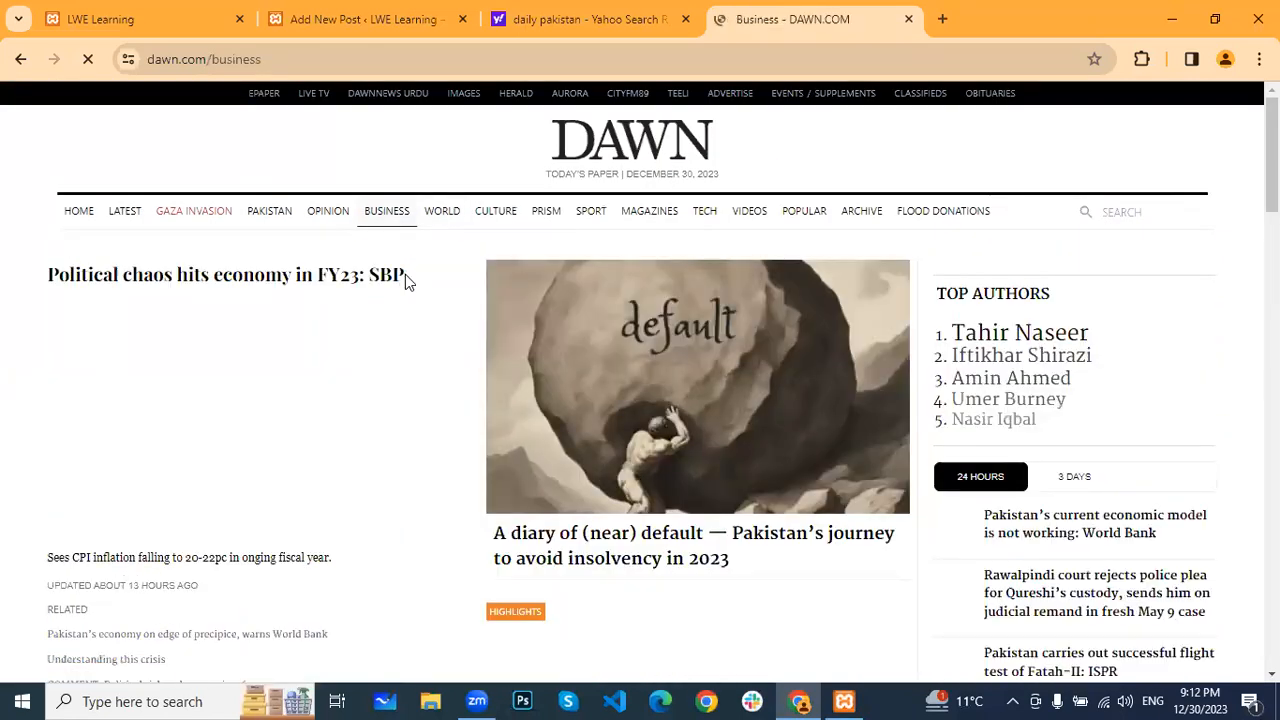
Look through the Business section's stories and open the article "Short-term inflation inches up to 43.2pc"
scroll(405, 280, "down", 2)
scroll(405, 280, "down", 1)
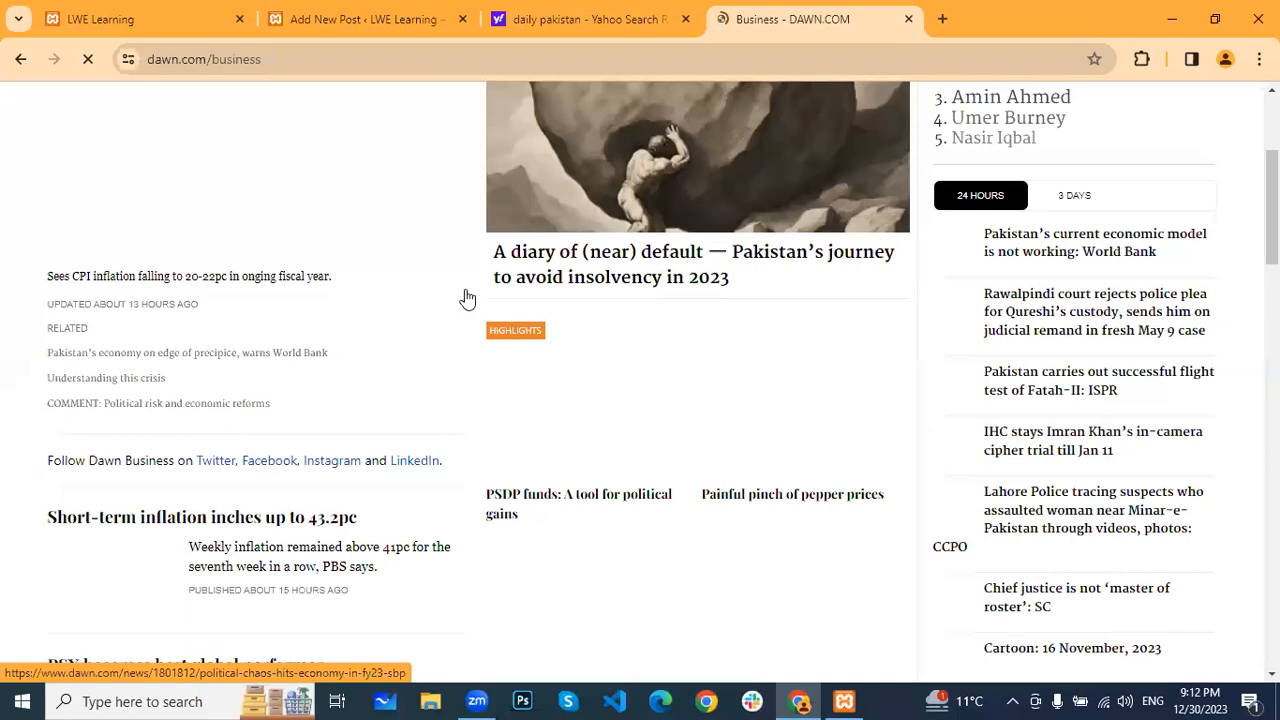
scroll(466, 298, "up", 3)
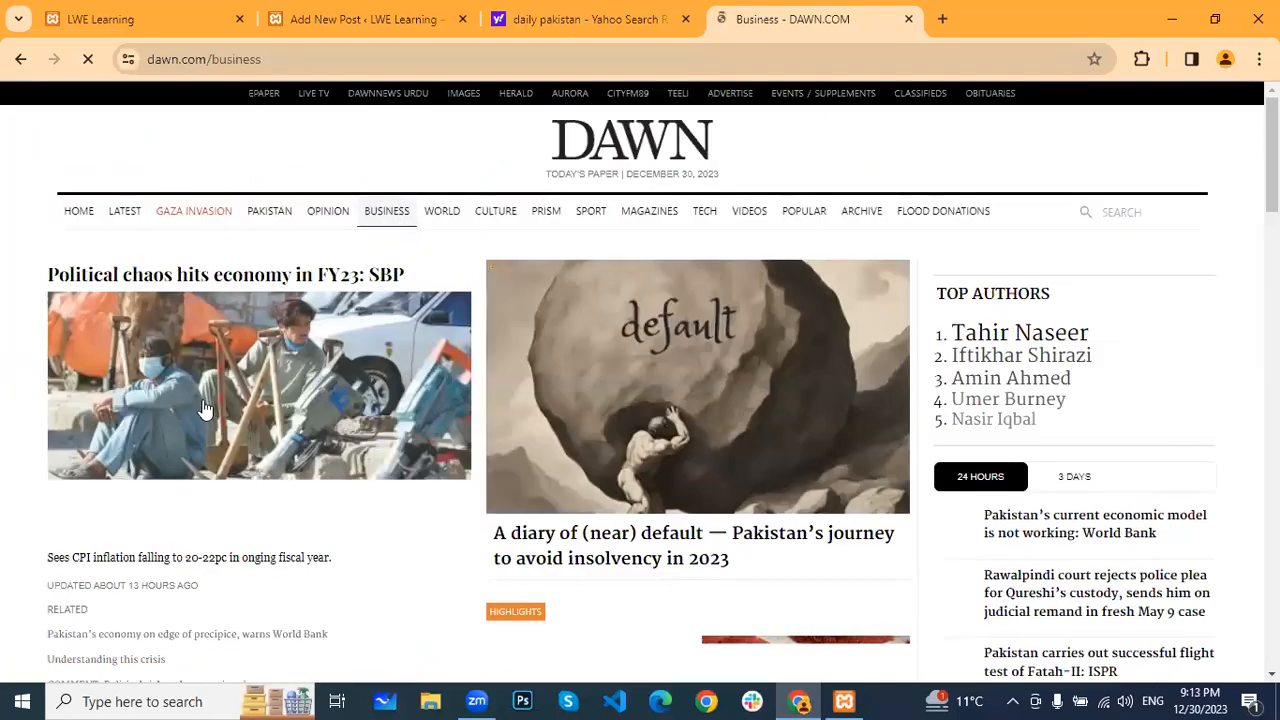
scroll(615, 344, "down", 6)
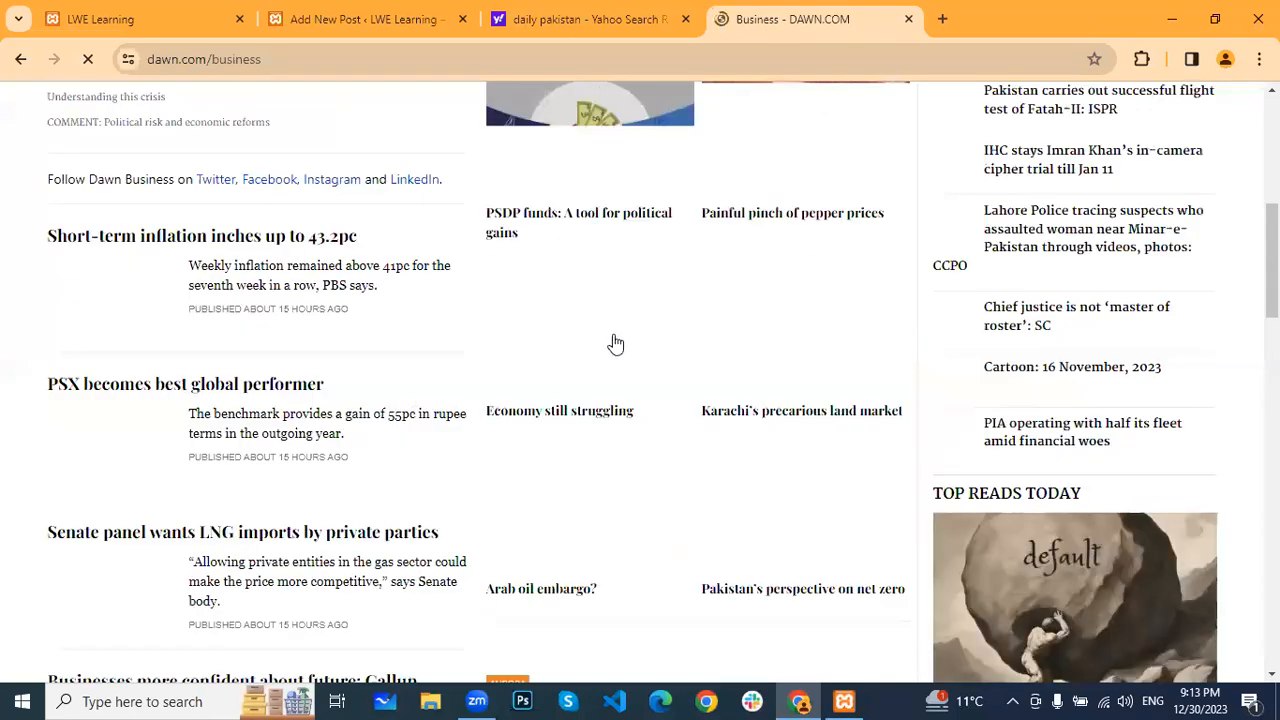
scroll(426, 377, "down", 2)
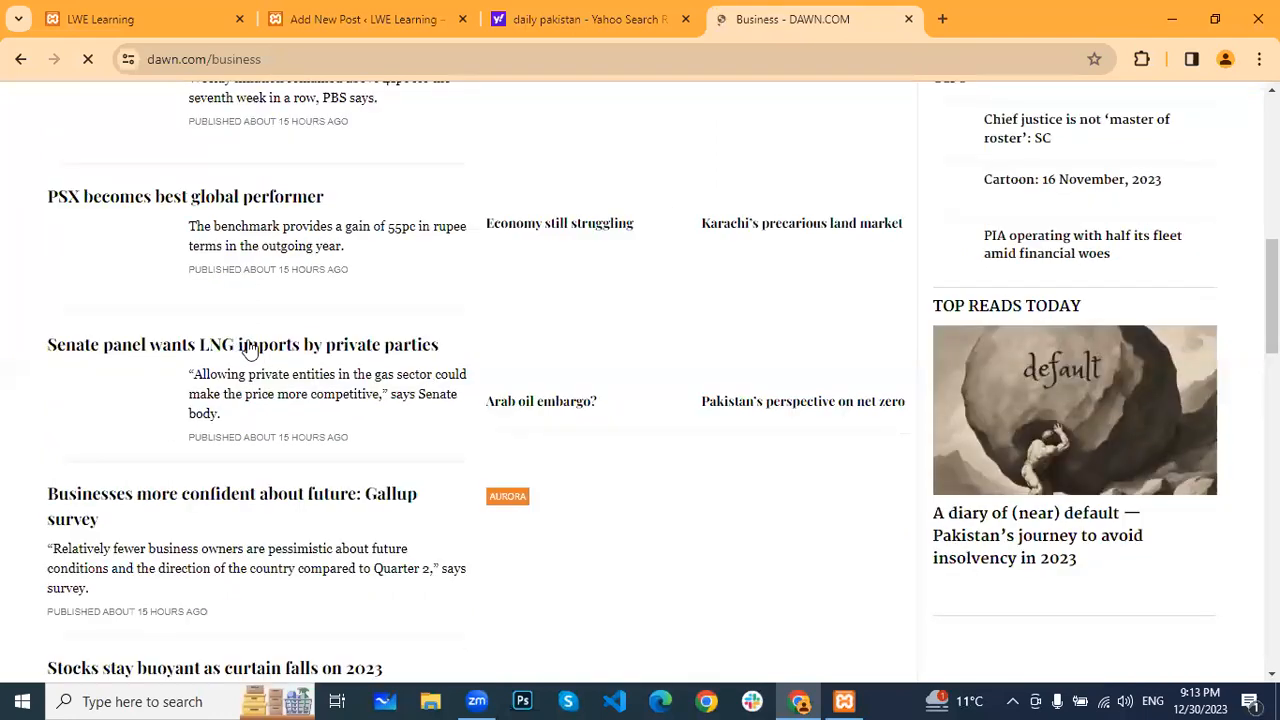
scroll(250, 348, "down", 5)
scroll(250, 348, "down", 5)
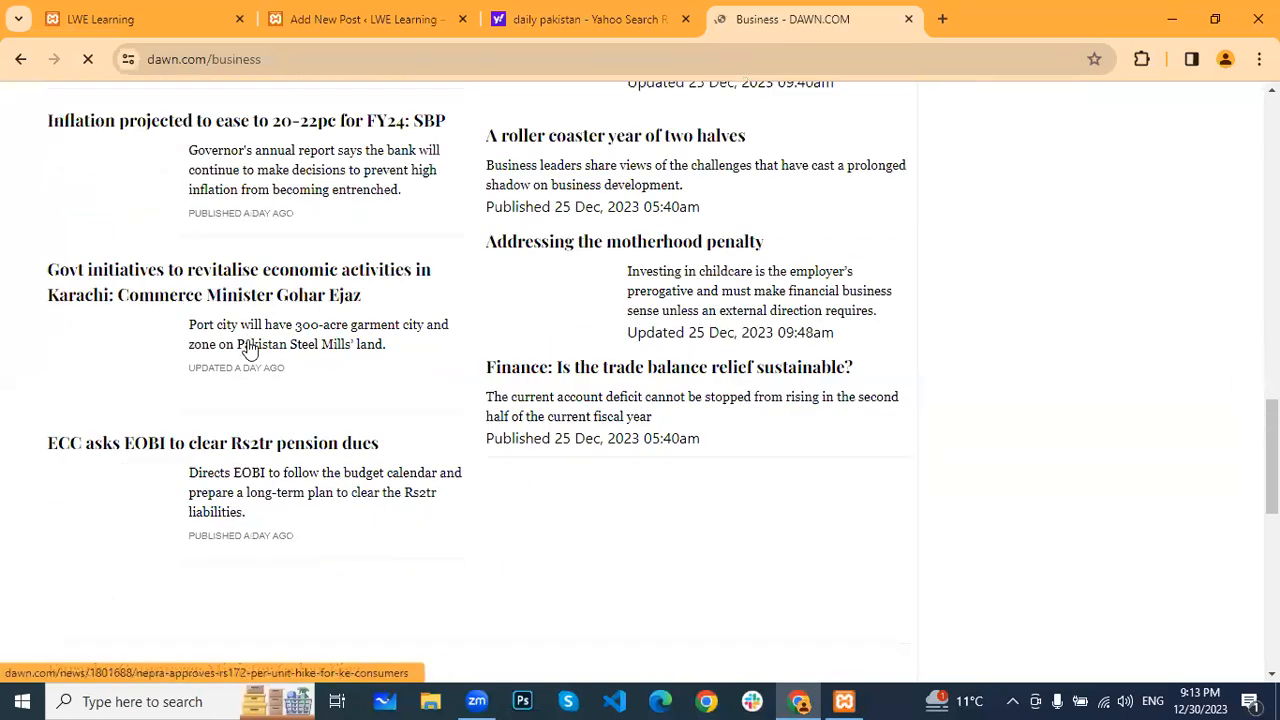
scroll(251, 345, "up", 6)
scroll(365, 347, "up", 5)
scroll(365, 347, "down", 3)
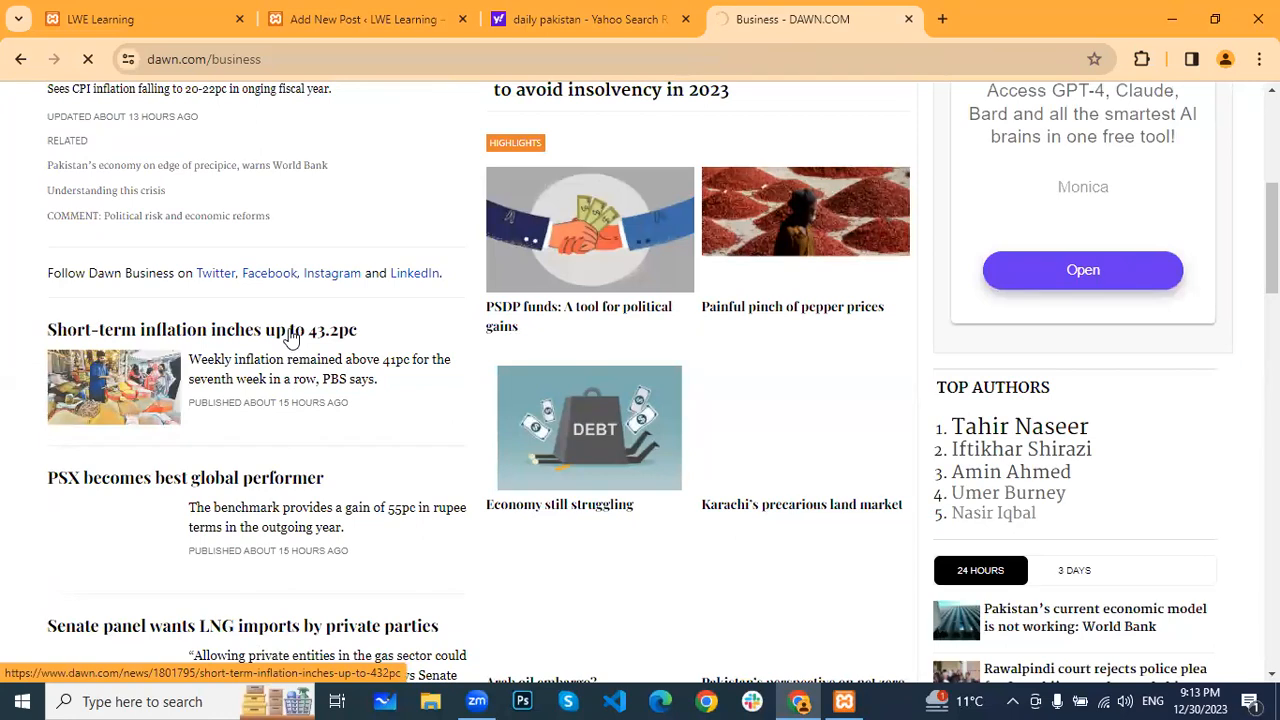
left_click(290, 338)
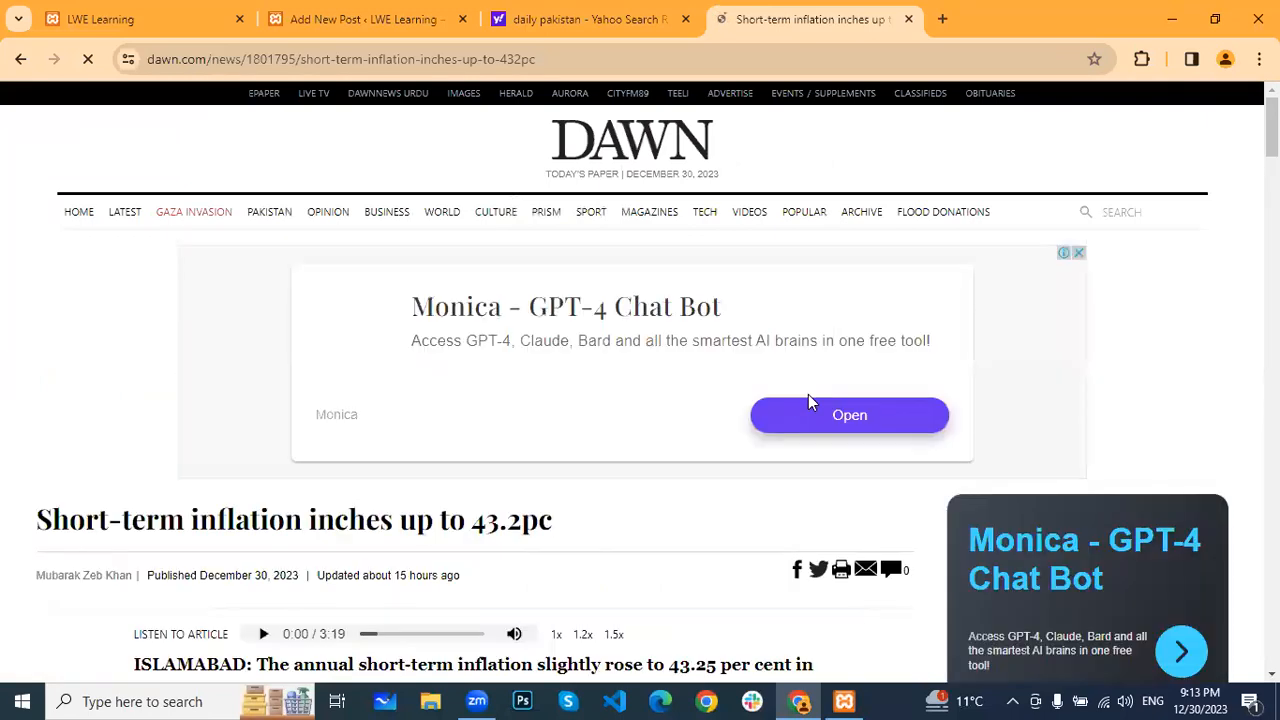
Copy "The annual short-term inflation slightly rose to 43.25 per" from the article's opening sentence into the new post's title
scroll(160, 286, "down", 3)
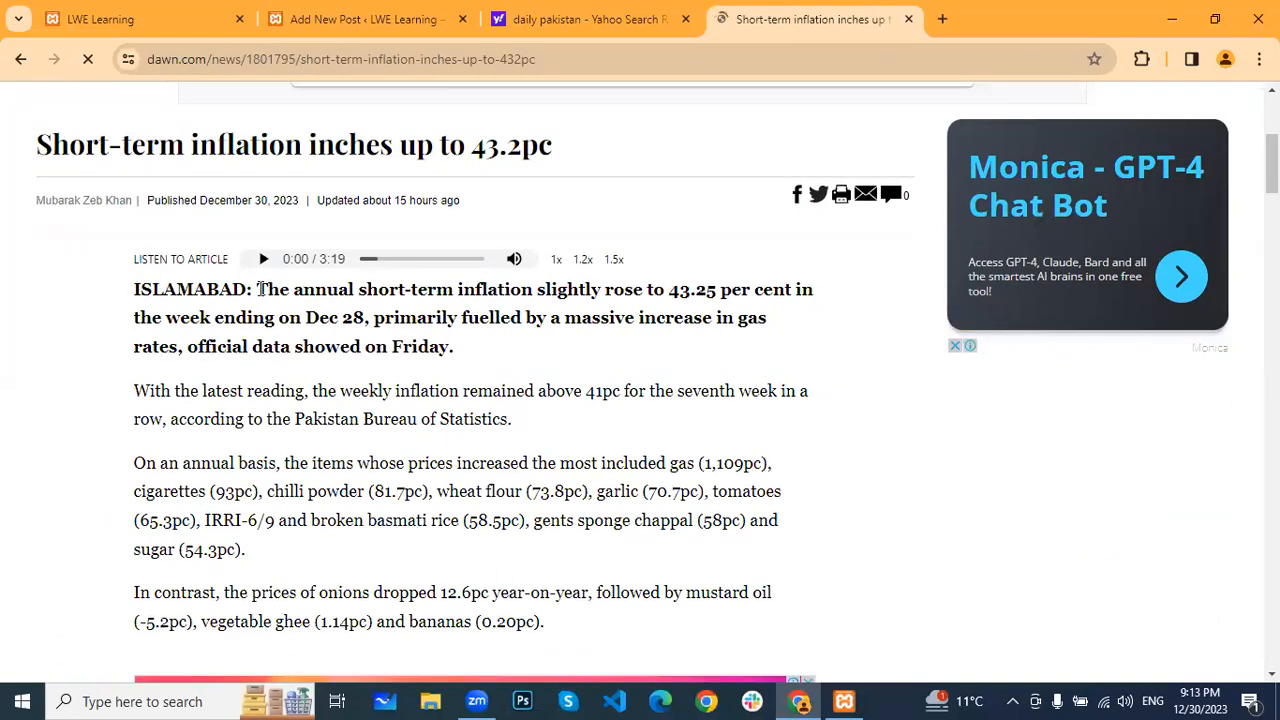
left_click_drag(257, 290, 766, 333)
key("ctrl+c")
left_click(418, 10)
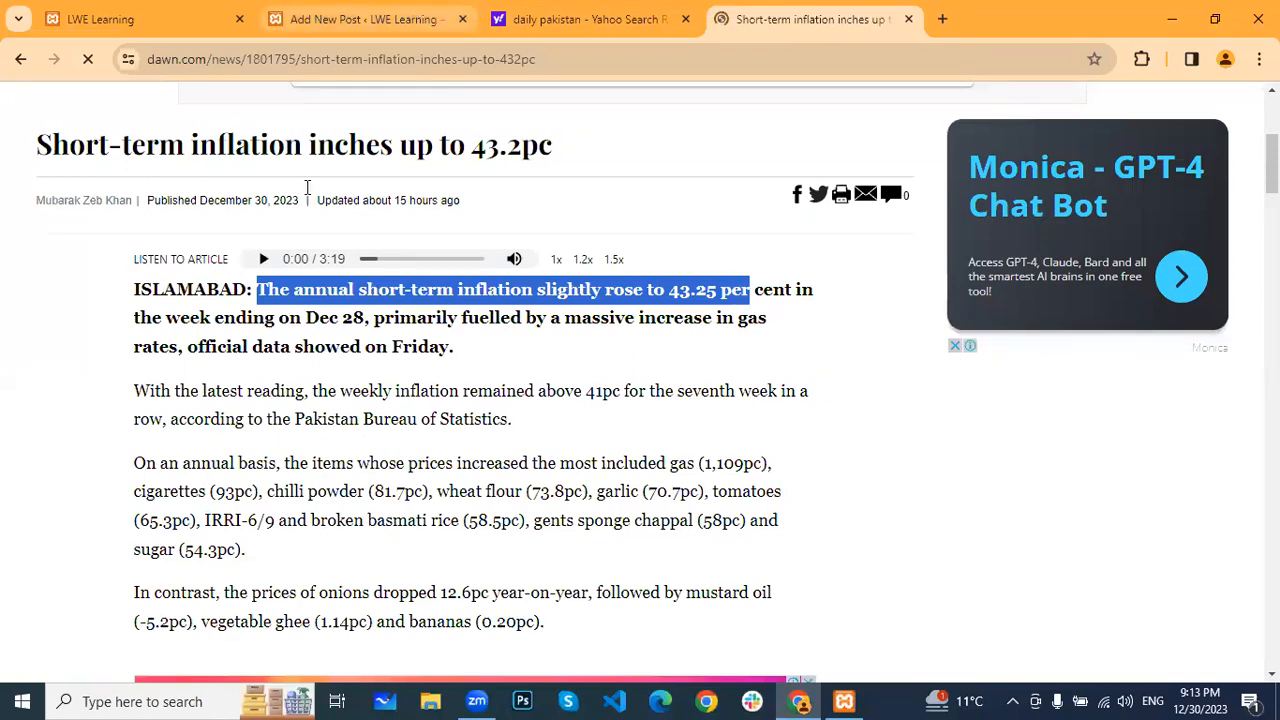
key("ctrl+v")
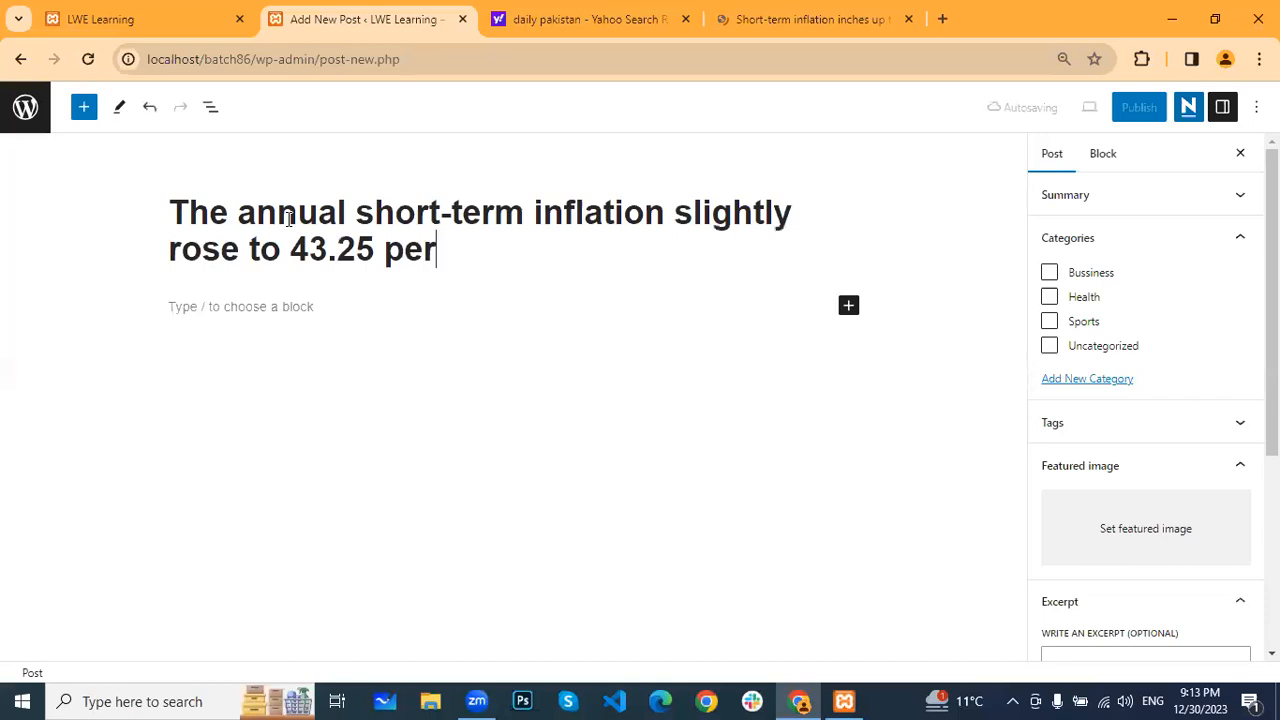
Copy the article's three paragraphs from "With the latest reading" to "bananas (0.20pc)" into the post body and add an empty paragraph below
left_click(772, 9)
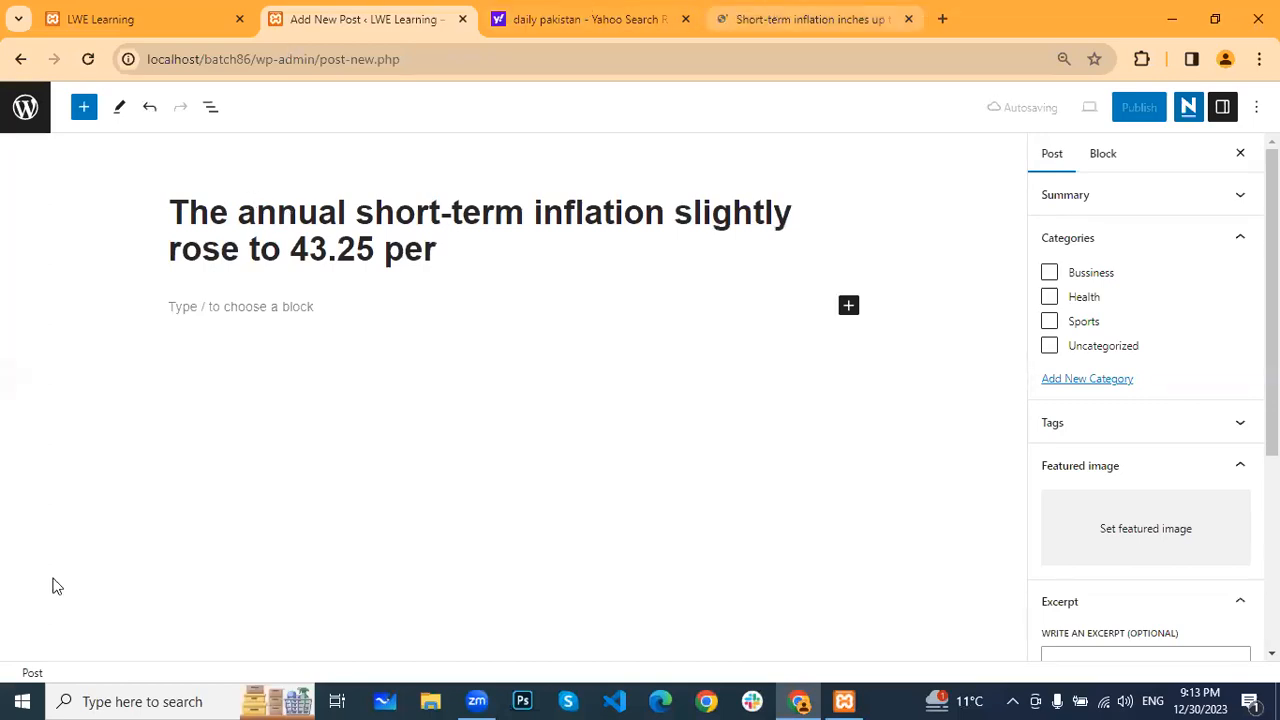
left_click_drag(138, 391, 538, 470)
scroll(538, 470, "down", 3)
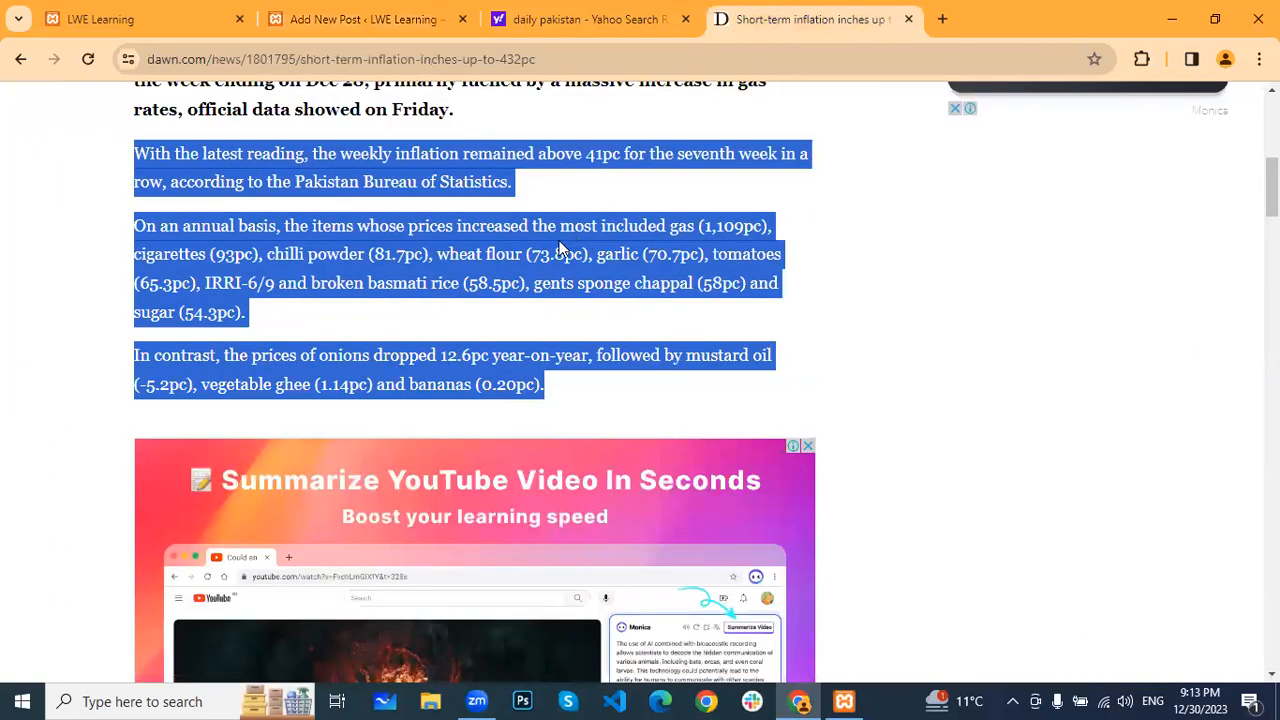
scroll(560, 250, "down", 1)
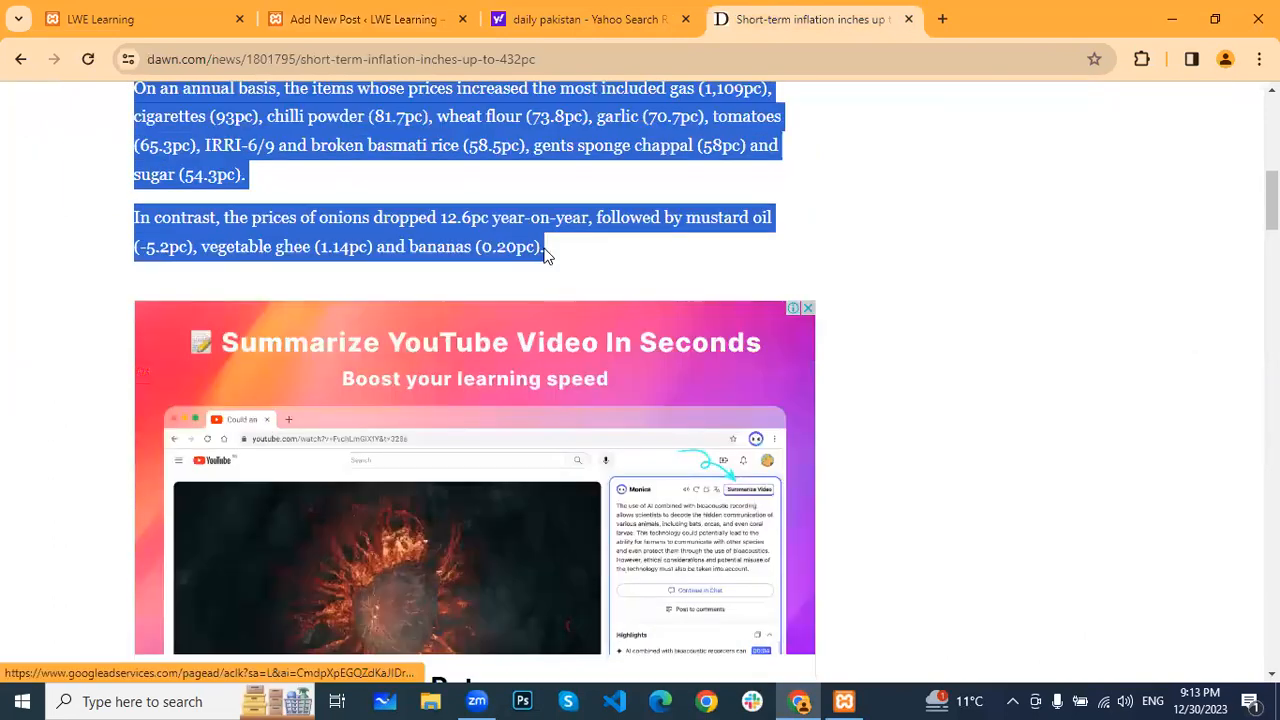
left_click(395, 8)
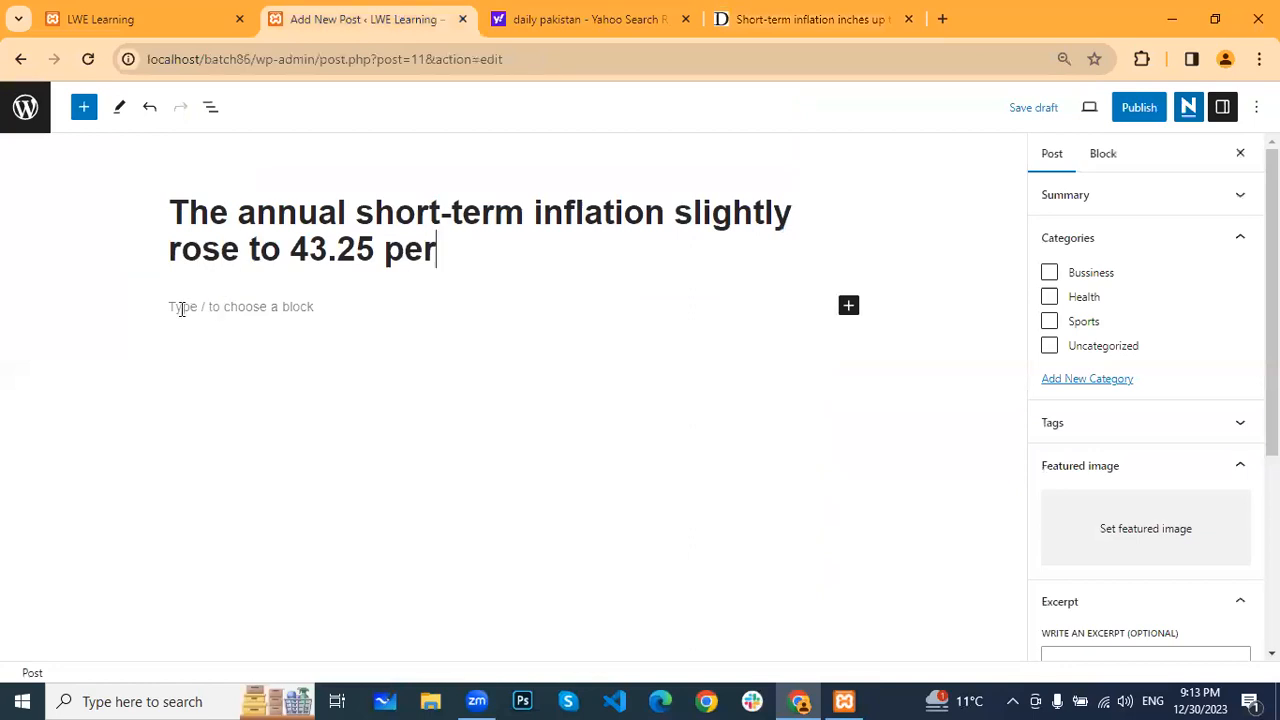
left_click(181, 308)
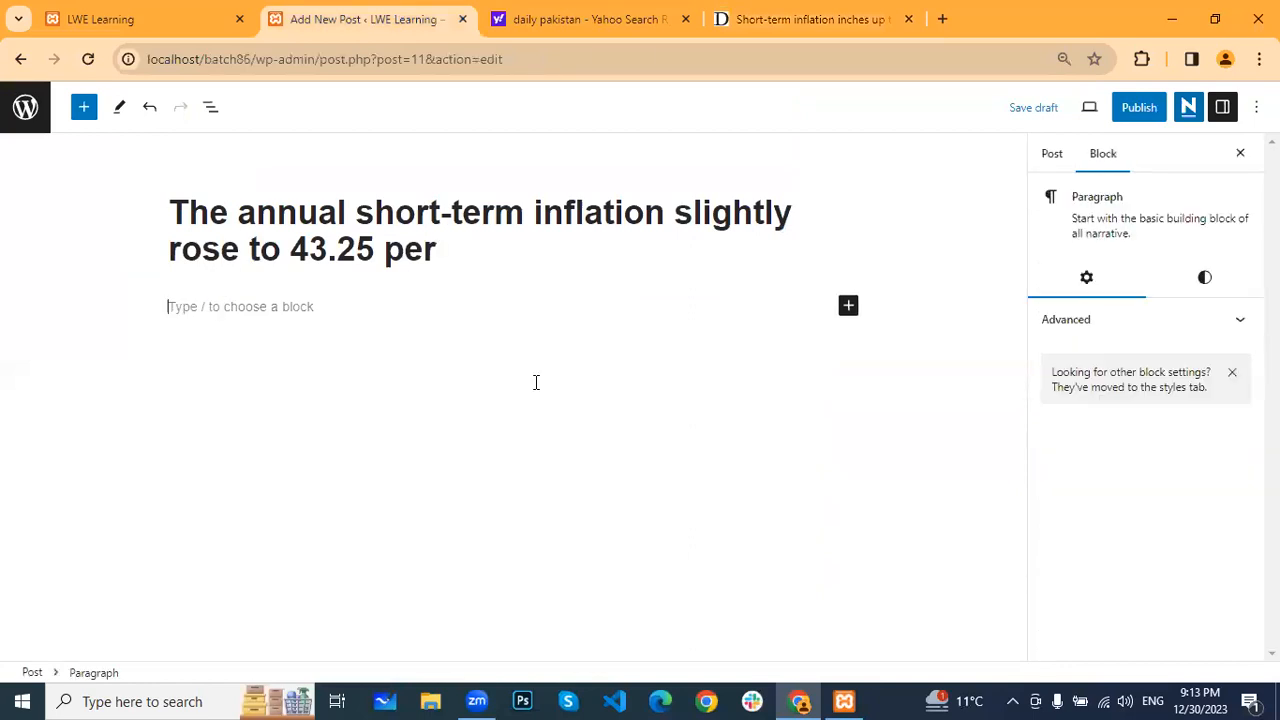
key("ctrl+v")
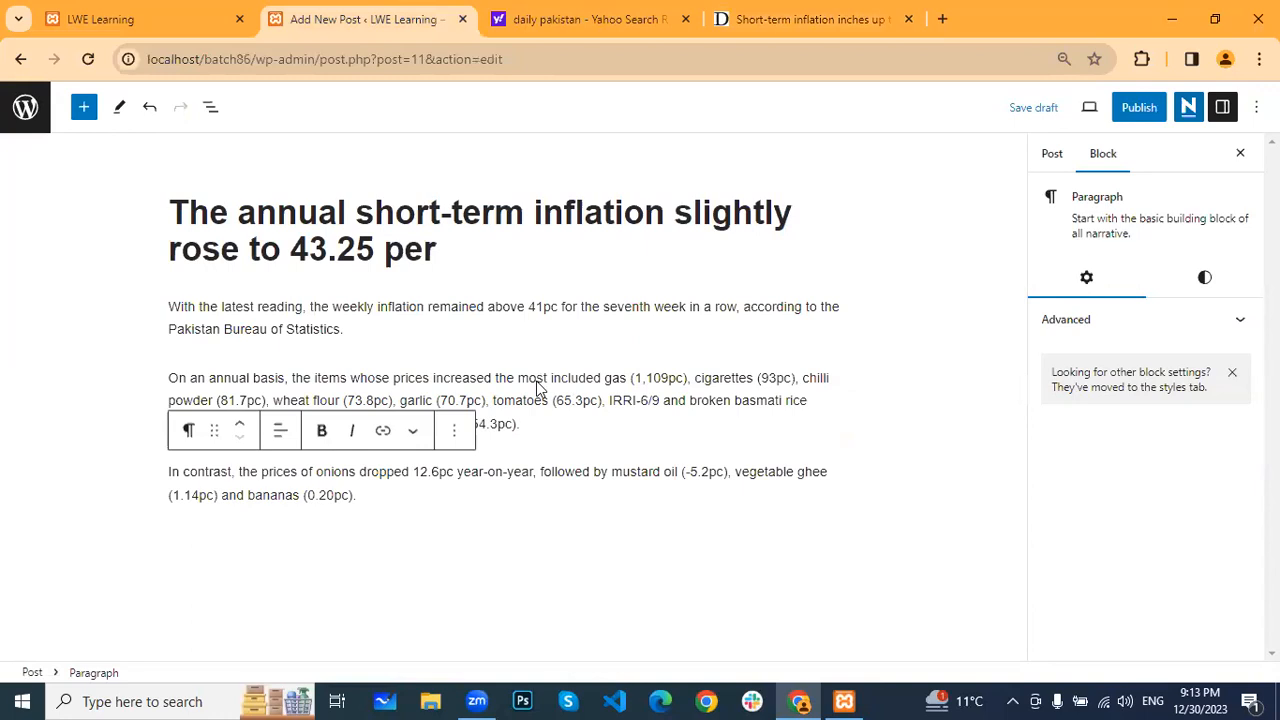
key("Return")
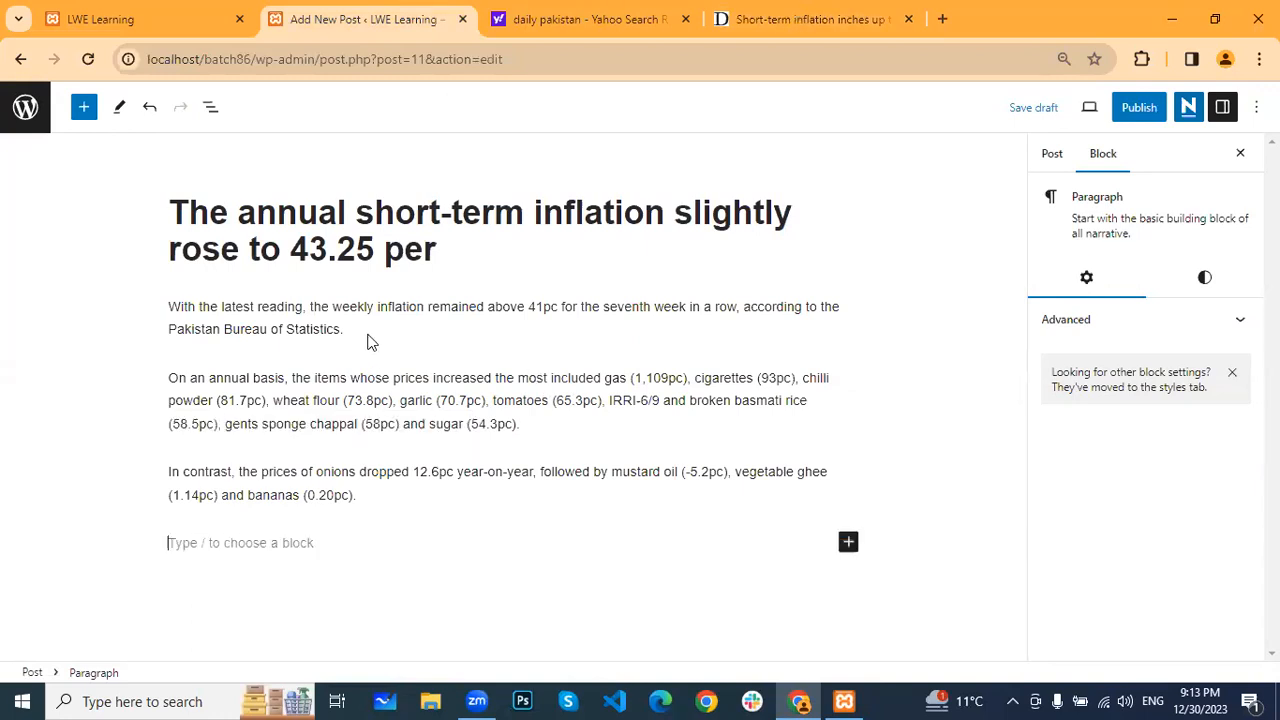
Copy the rest of the article, from "The short-term, or weekly, inflation" to "Published in Dawn, December 30th, 2023", into the post's empty last paragraph
key("ctrl+Tab")
key("ctrl+Tab")
scroll(131, 380, "down", 4)
scroll(145, 262, "down", 3)
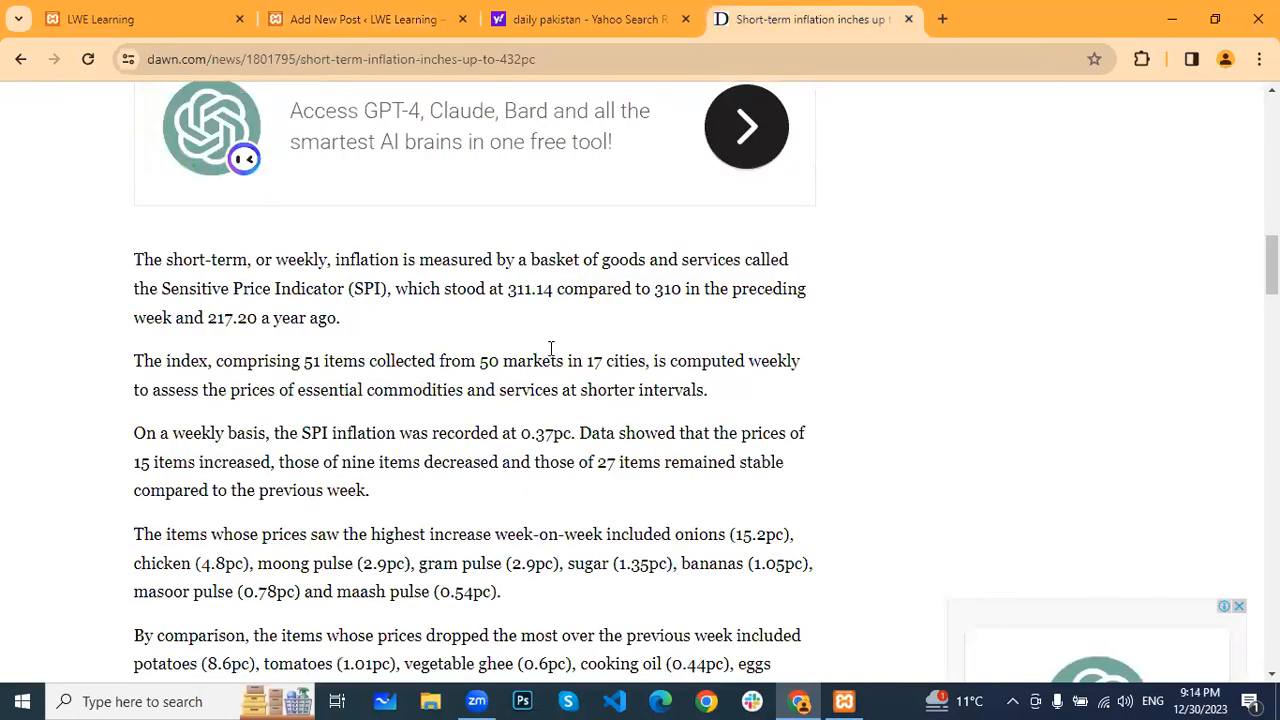
left_click_drag(135, 260, 528, 355)
scroll(450, 341, "down", 5)
left_click_drag(450, 341, 450, 340)
key("ctrl+c")
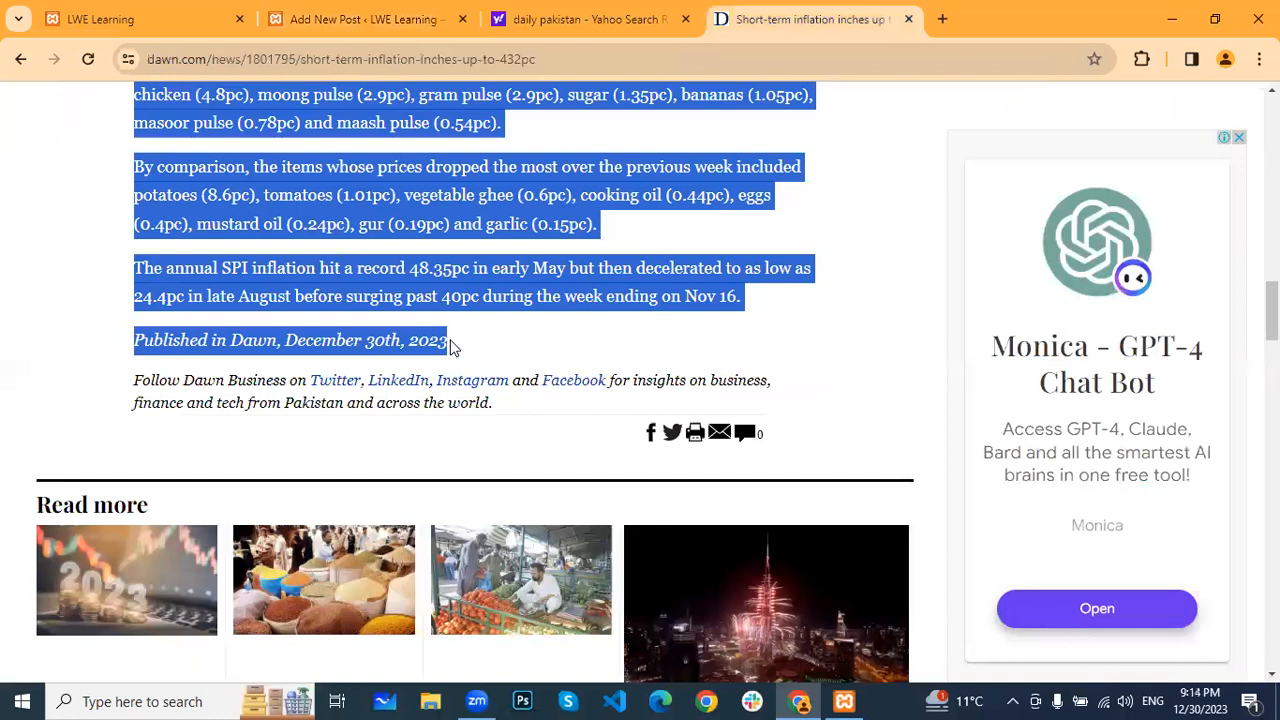
left_click(317, 21)
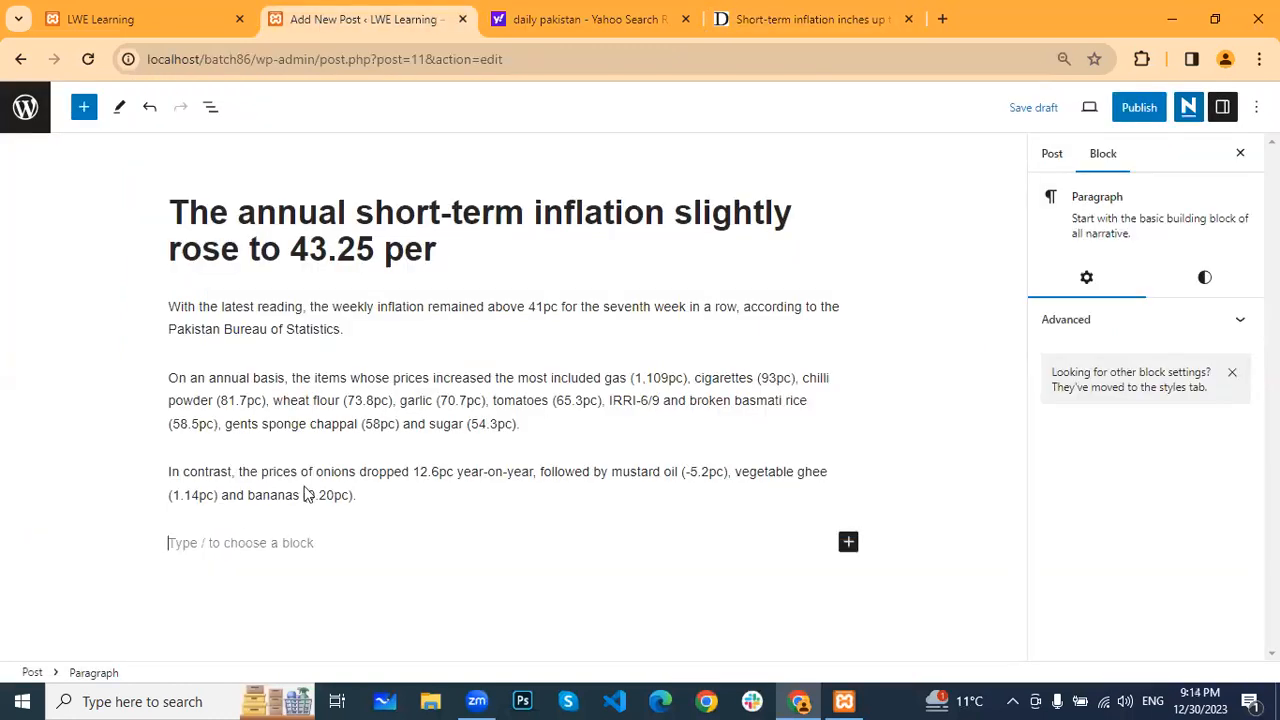
key("ctrl+v")
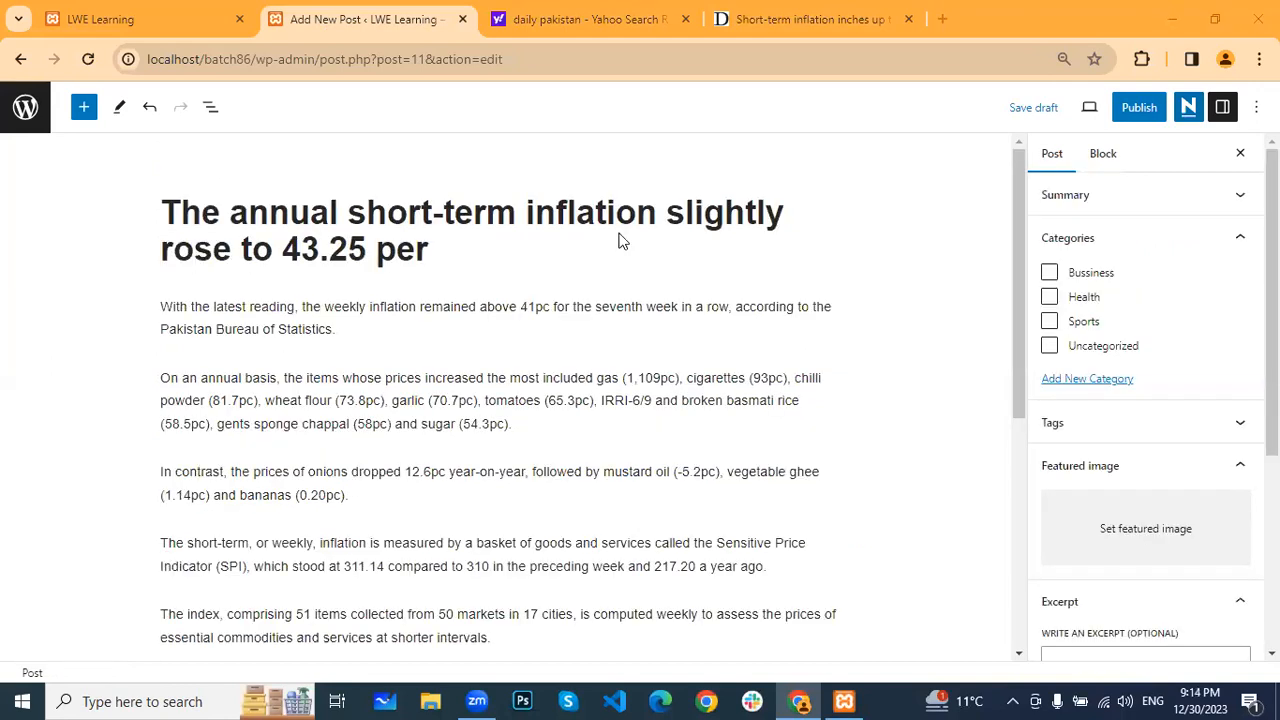
Open the full block library from the end of the post and browse its available media, design and theme blocks
scroll(656, 324, "down", 5)
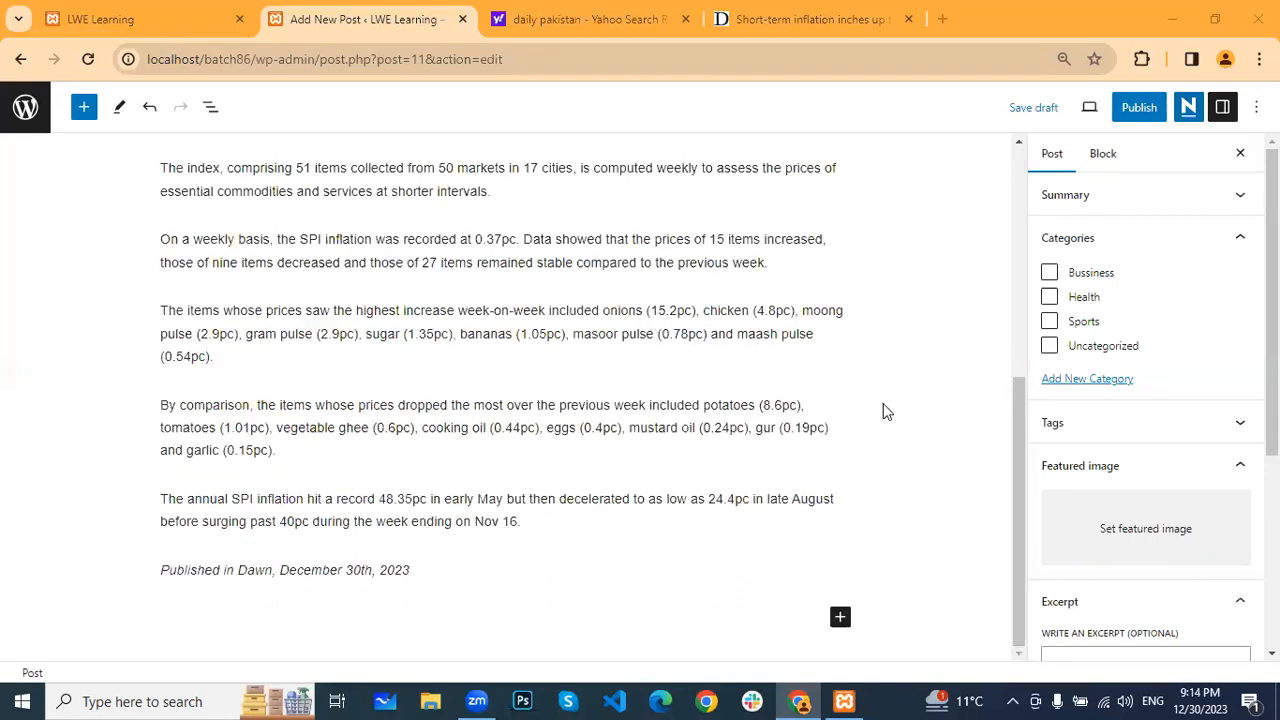
left_click(840, 617)
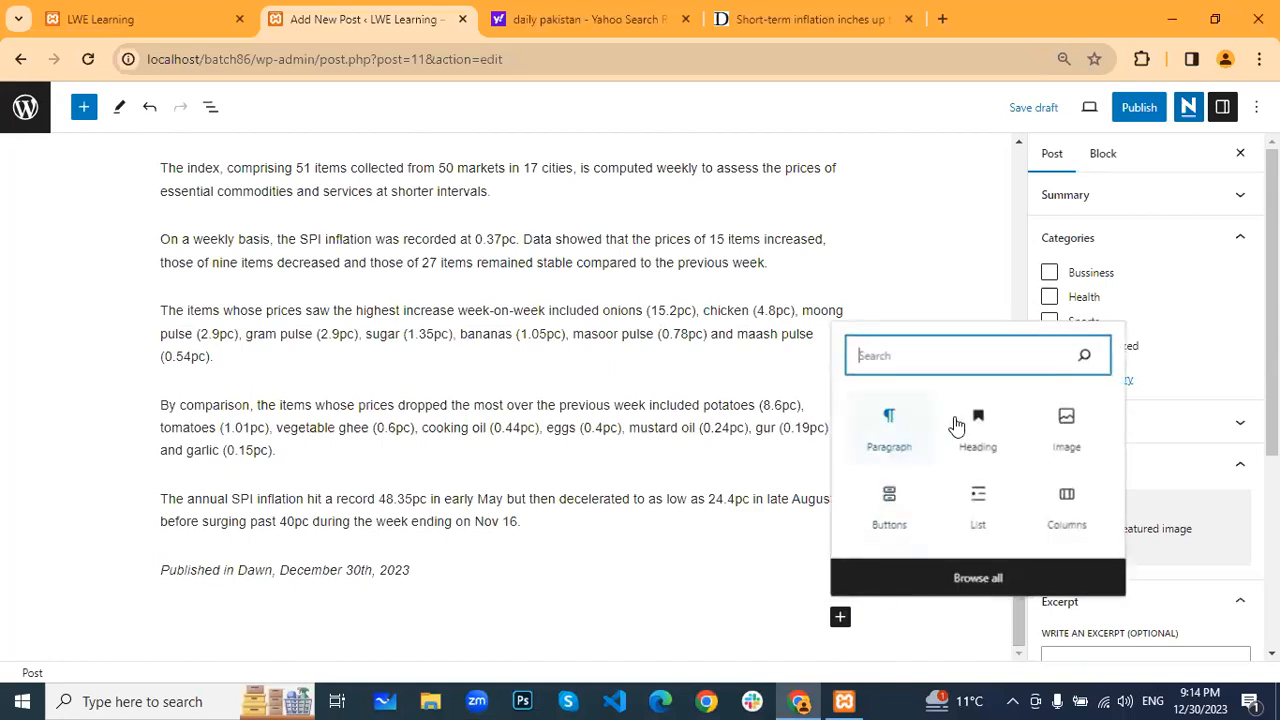
left_click(957, 578)
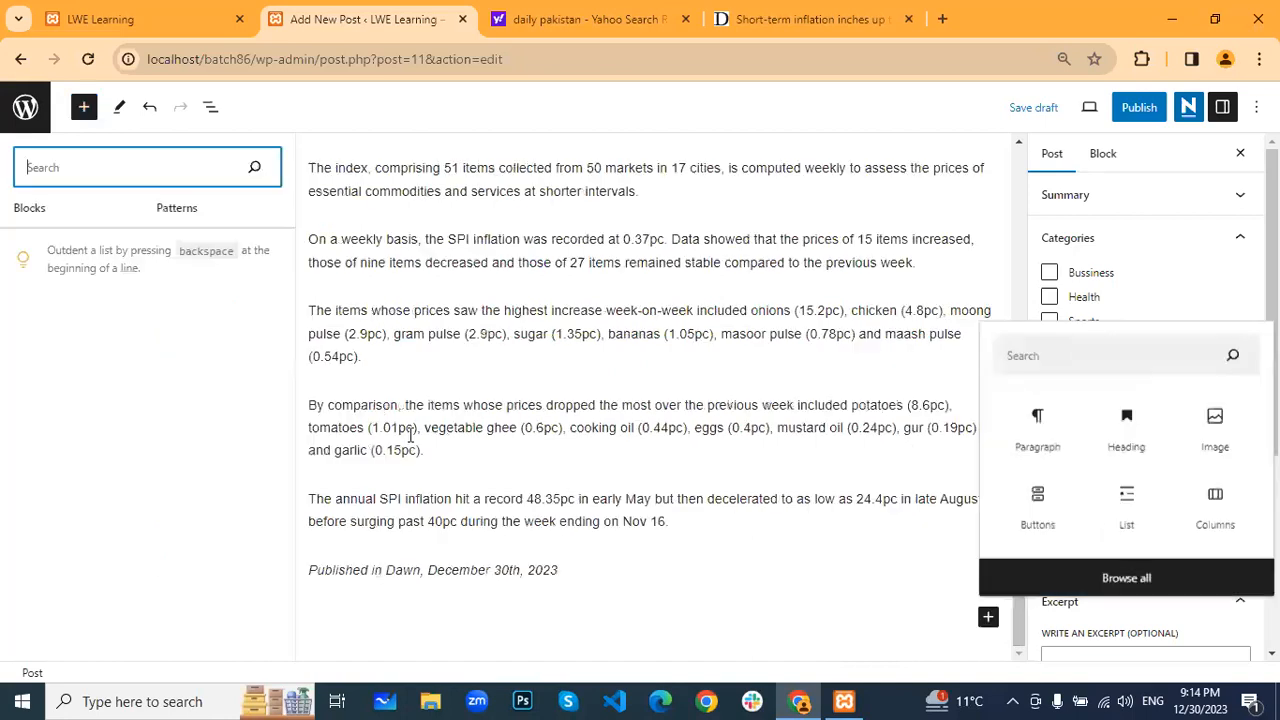
scroll(87, 372, "down", 4)
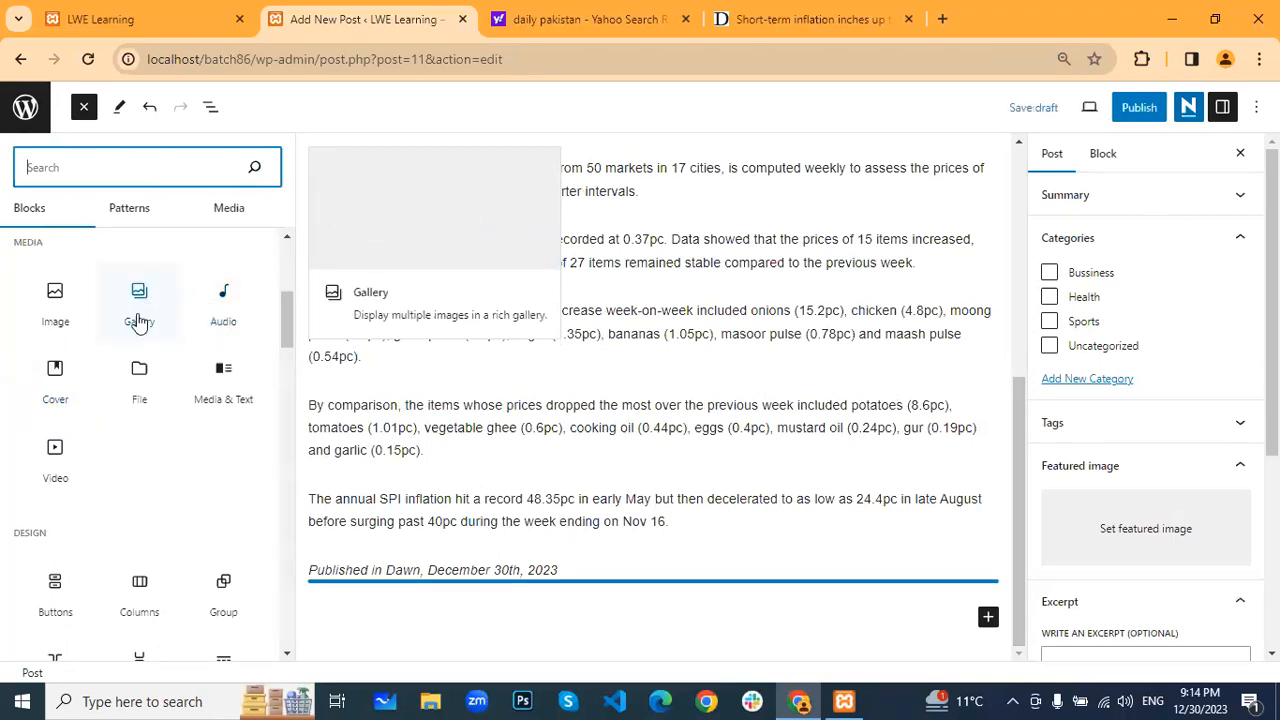
scroll(183, 460, "down", 10)
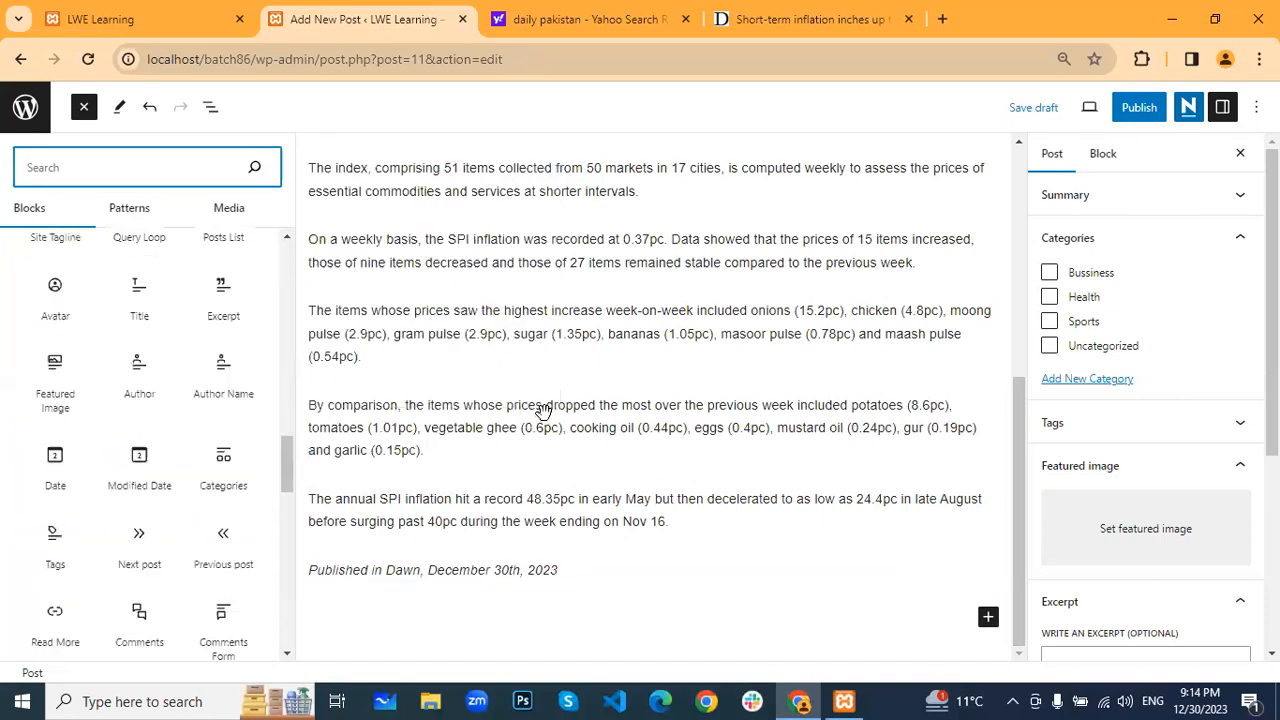
Close the block library and assign the inflation post to the Bussiness category in the post settings
left_click(663, 293)
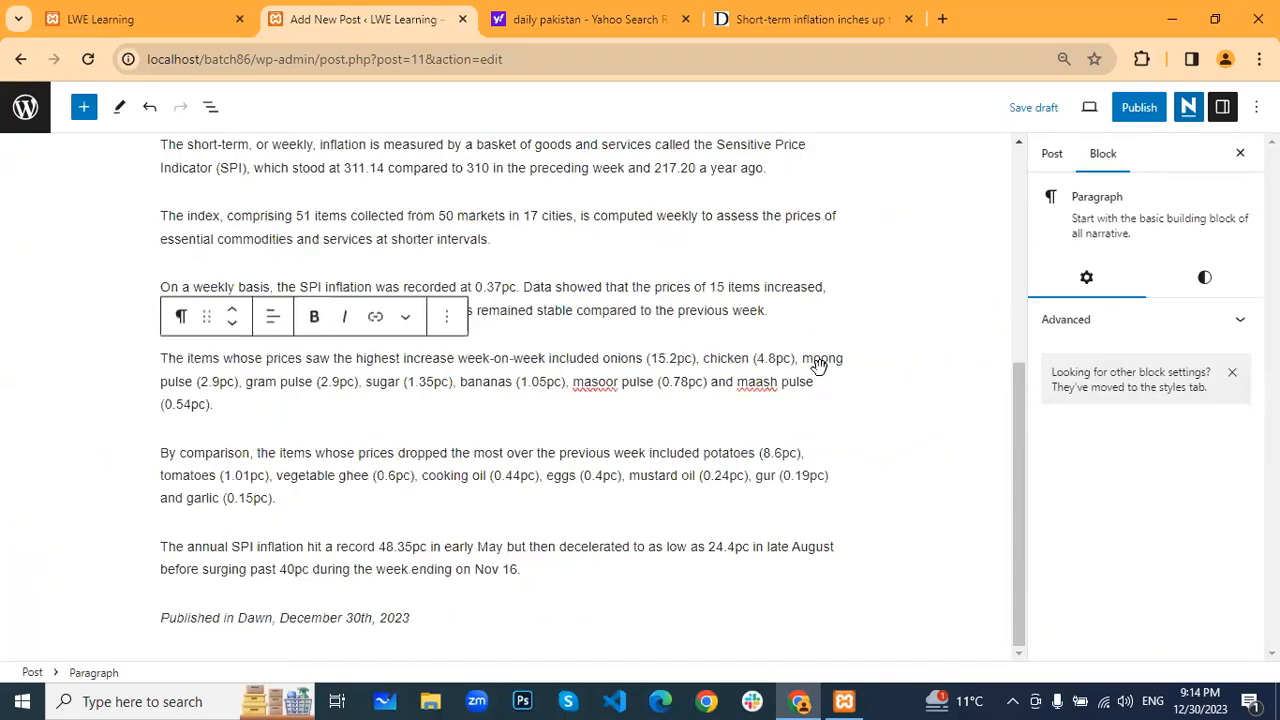
left_click(508, 411)
scroll(751, 340, "up", 4)
left_click(455, 335)
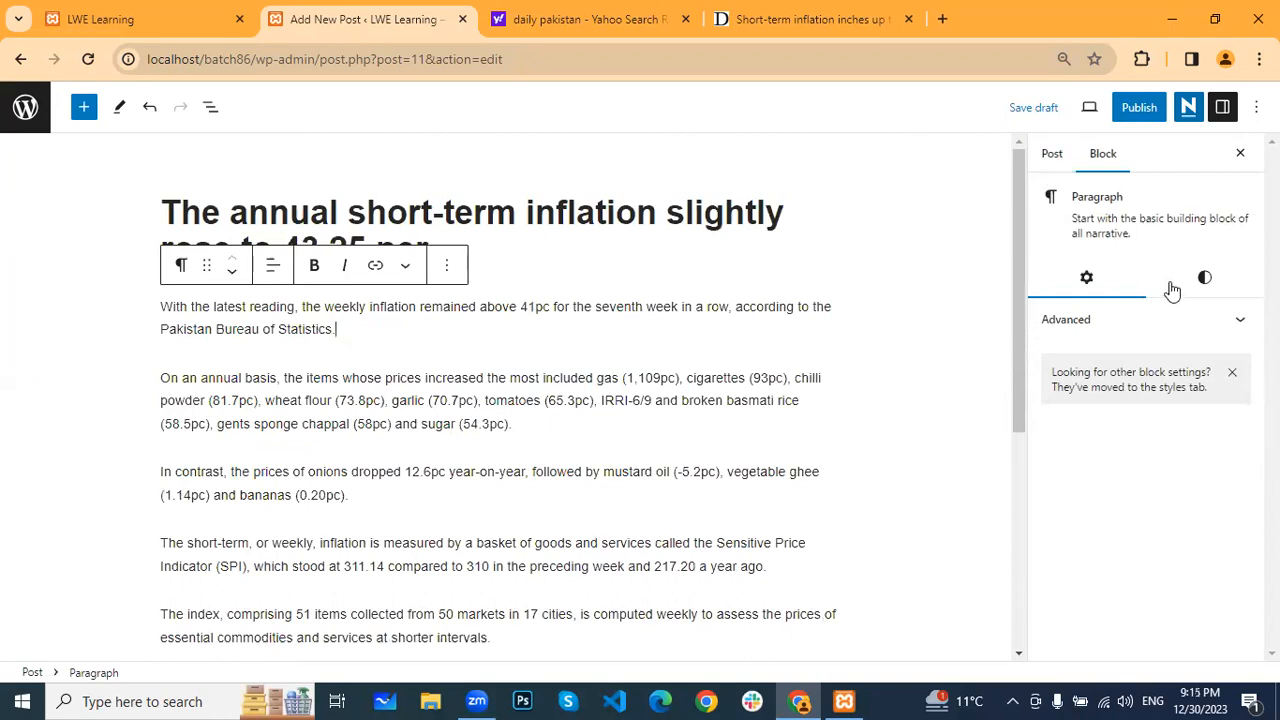
left_click(545, 203)
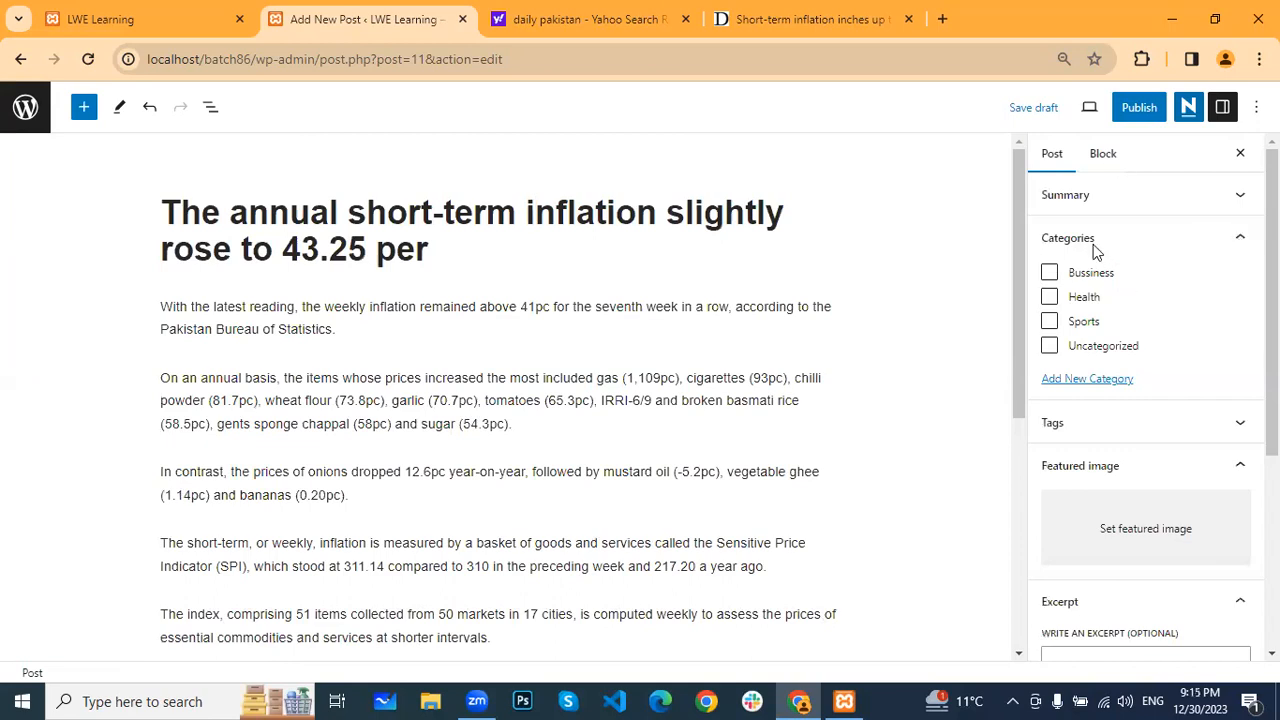
left_click(1049, 272)
Upload the Hydroelectric-Power-Station image from the images folder and set it as the post's featured image
scroll(1085, 337, "down", 2)
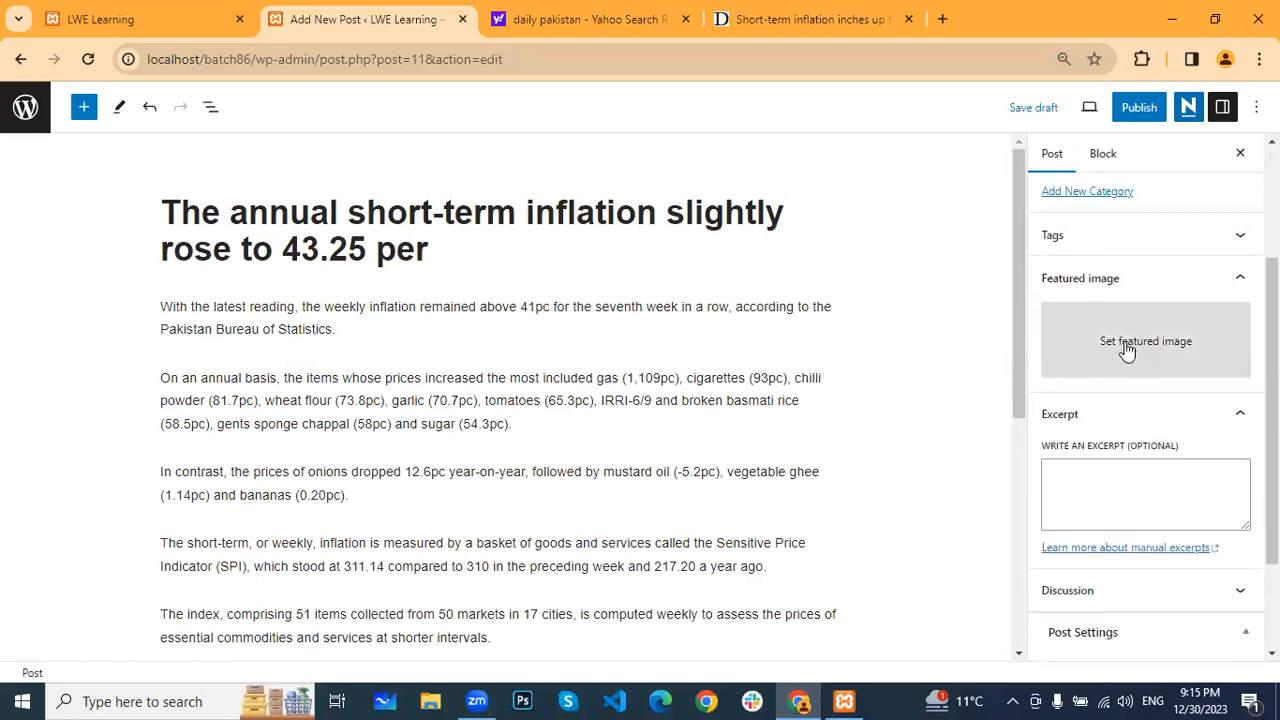
left_click(1128, 352)
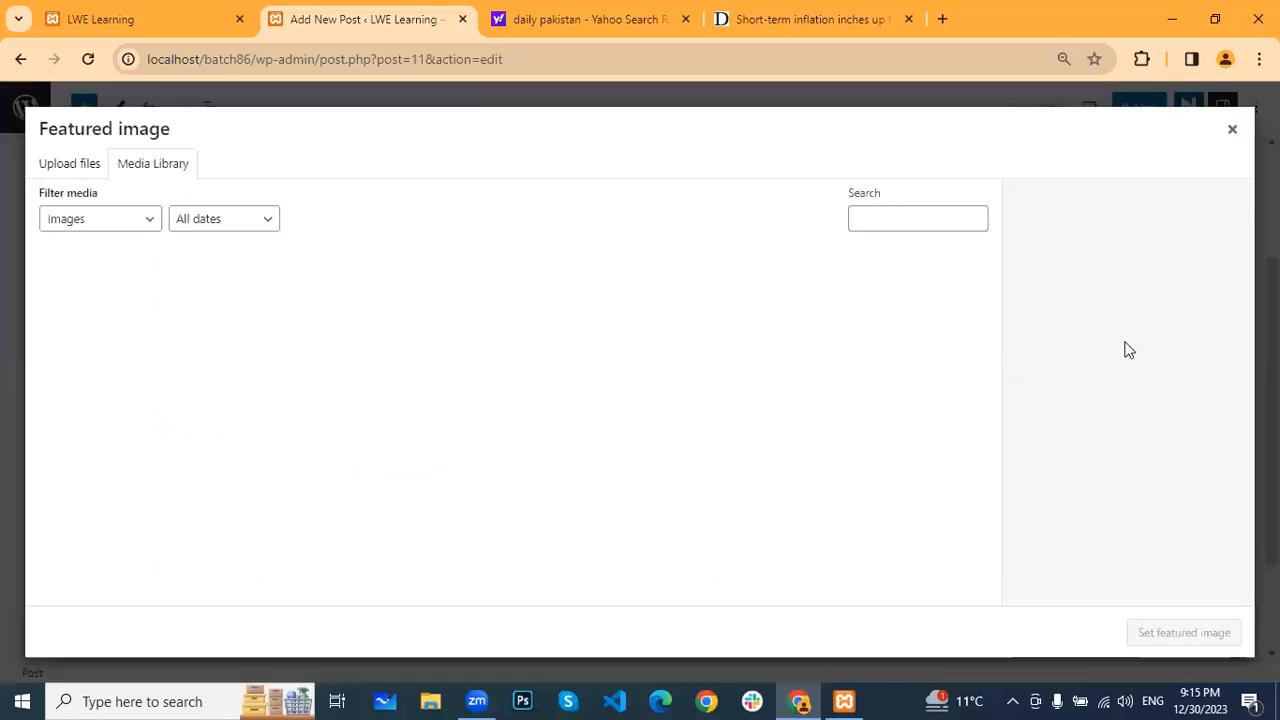
left_click(74, 168)
left_click(643, 400)
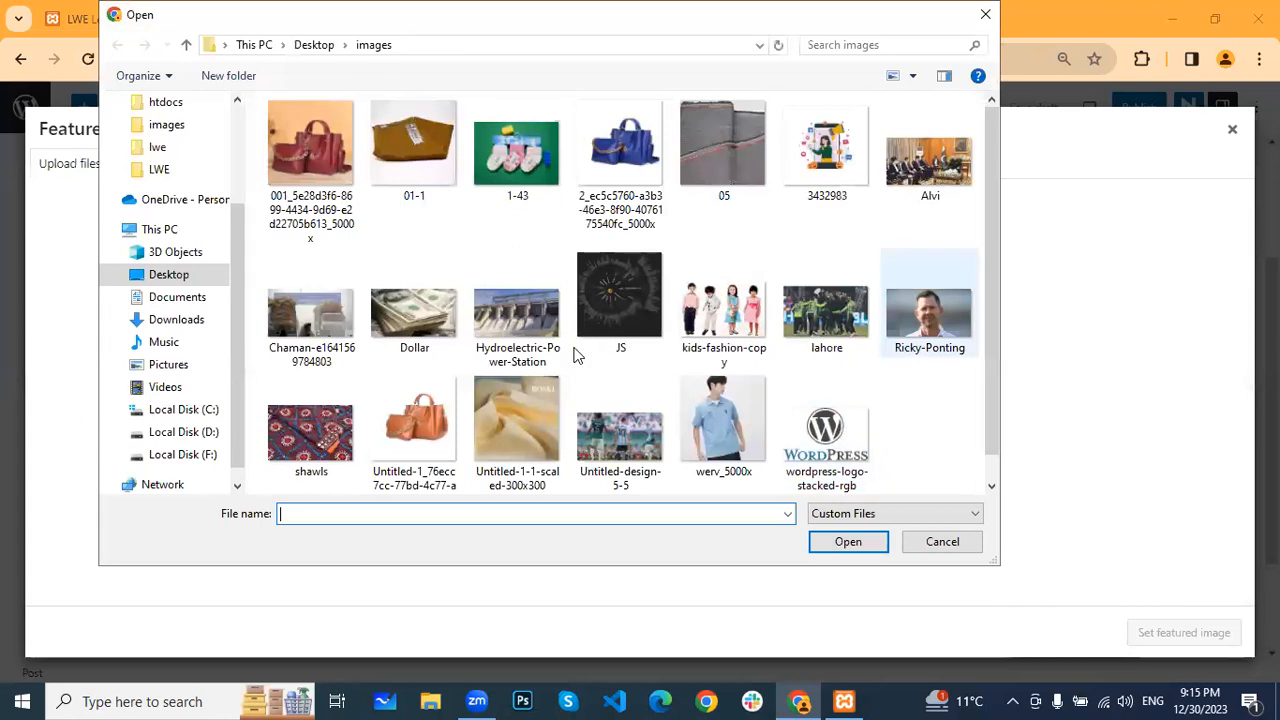
left_click(532, 326)
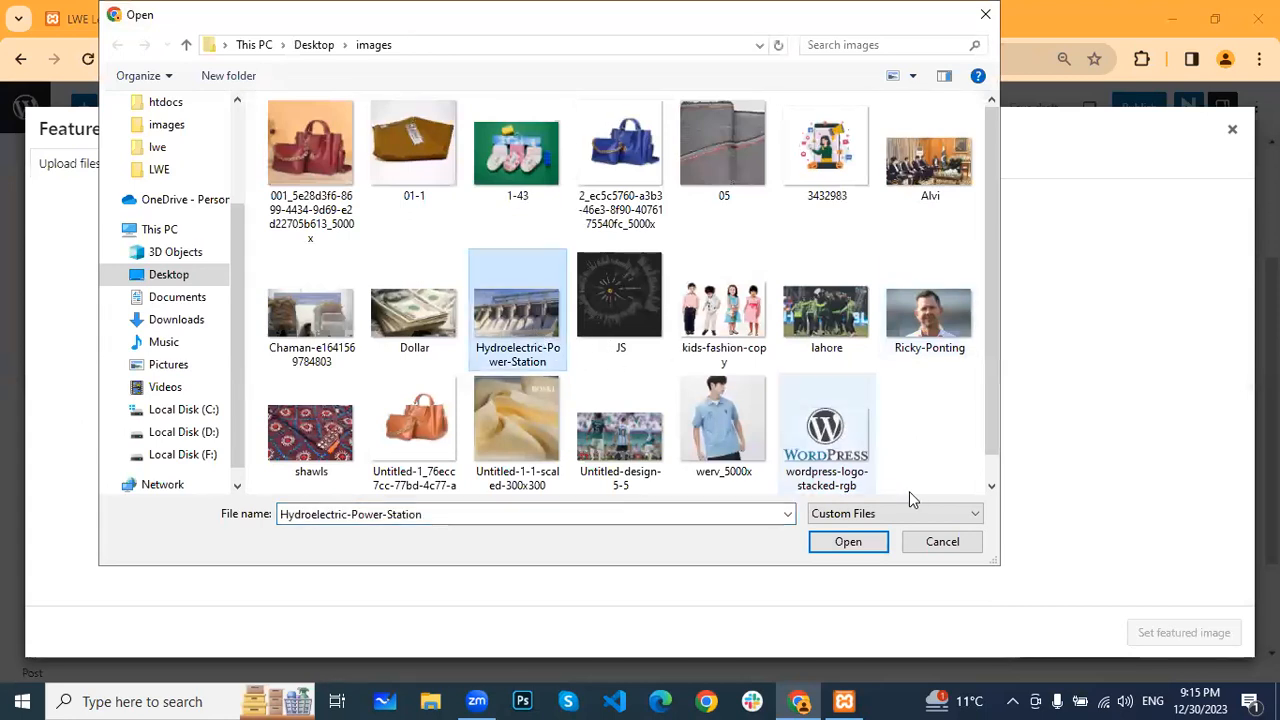
left_click(870, 548)
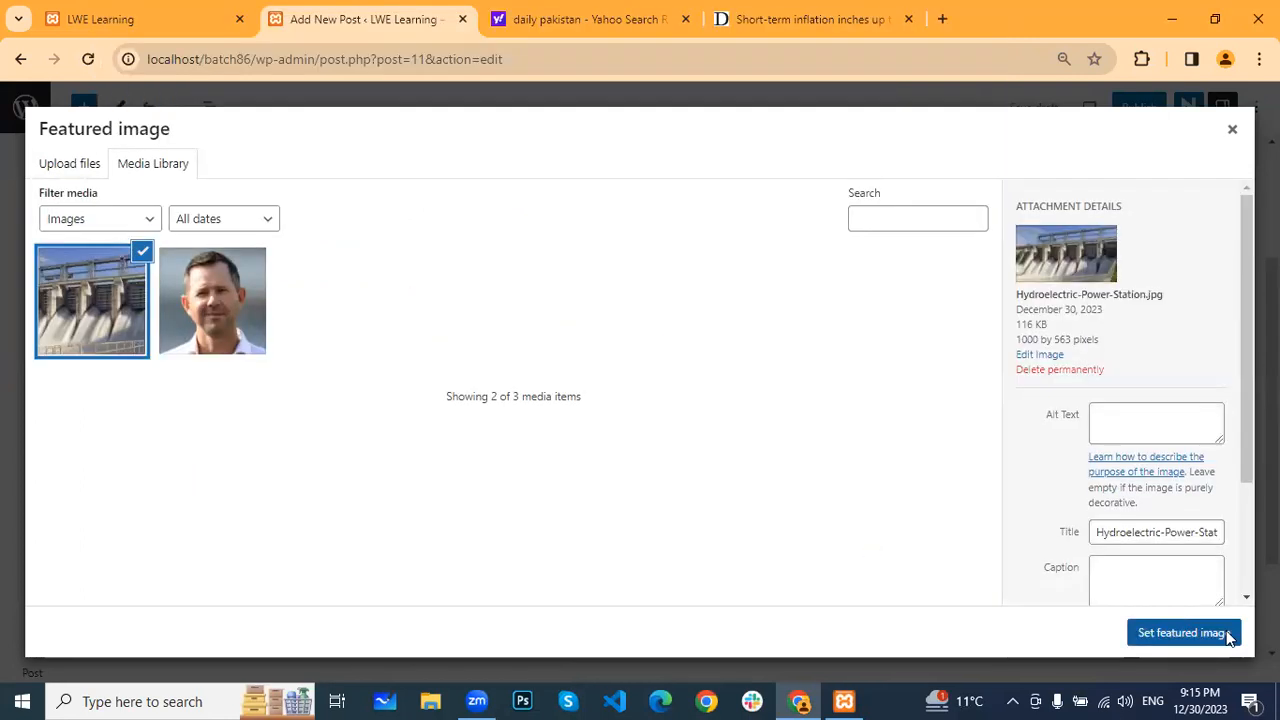
left_click(1228, 634)
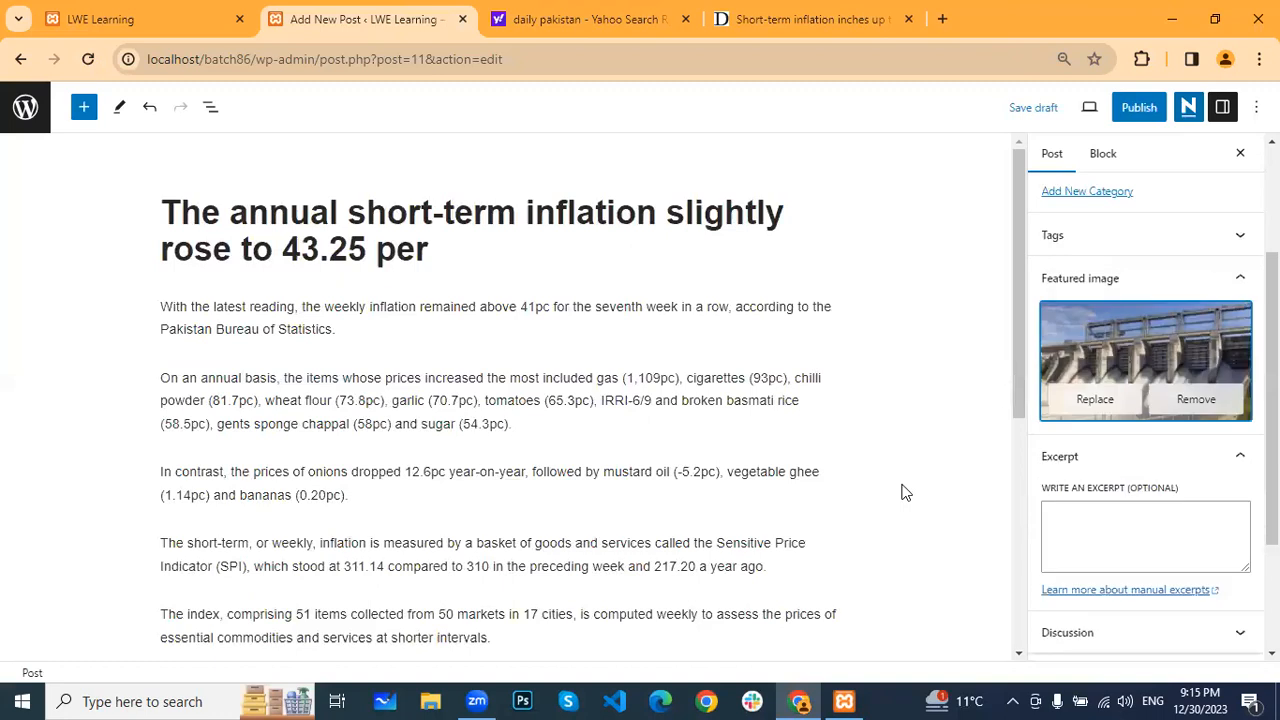
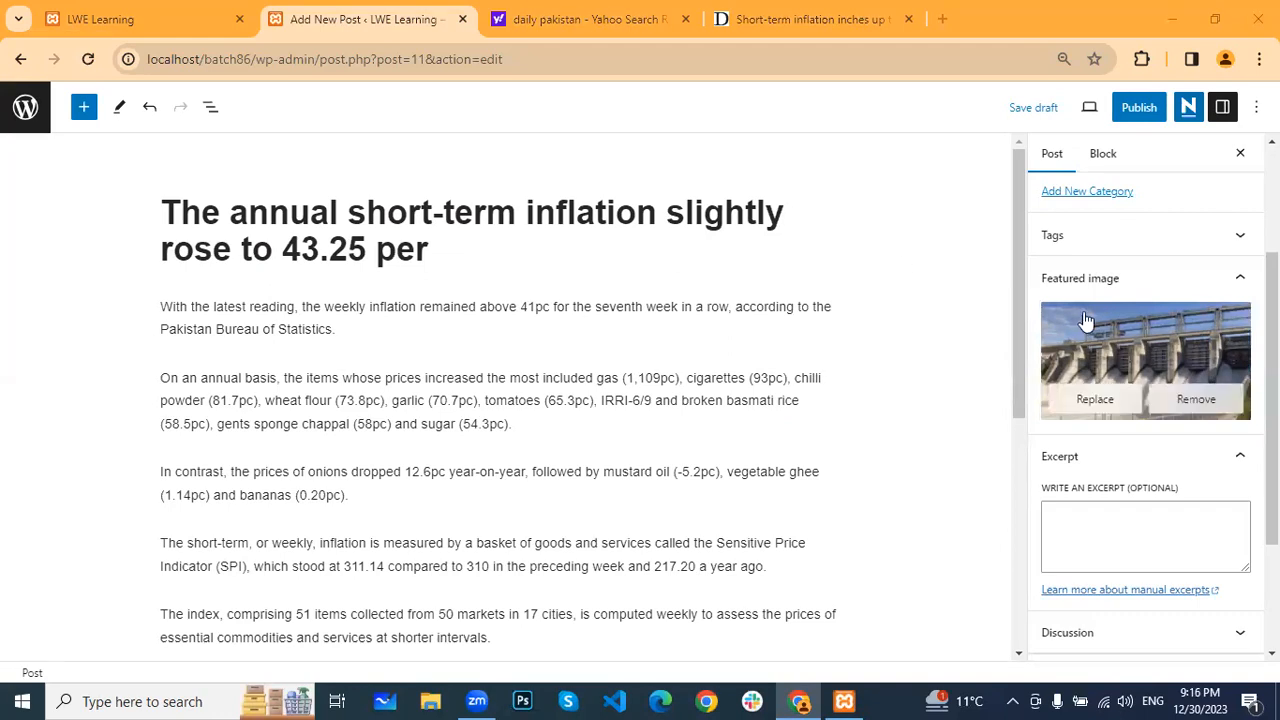
Switch to the Dawn article, clear the text selection and look through the related stories and news sections below it
left_click(831, 16)
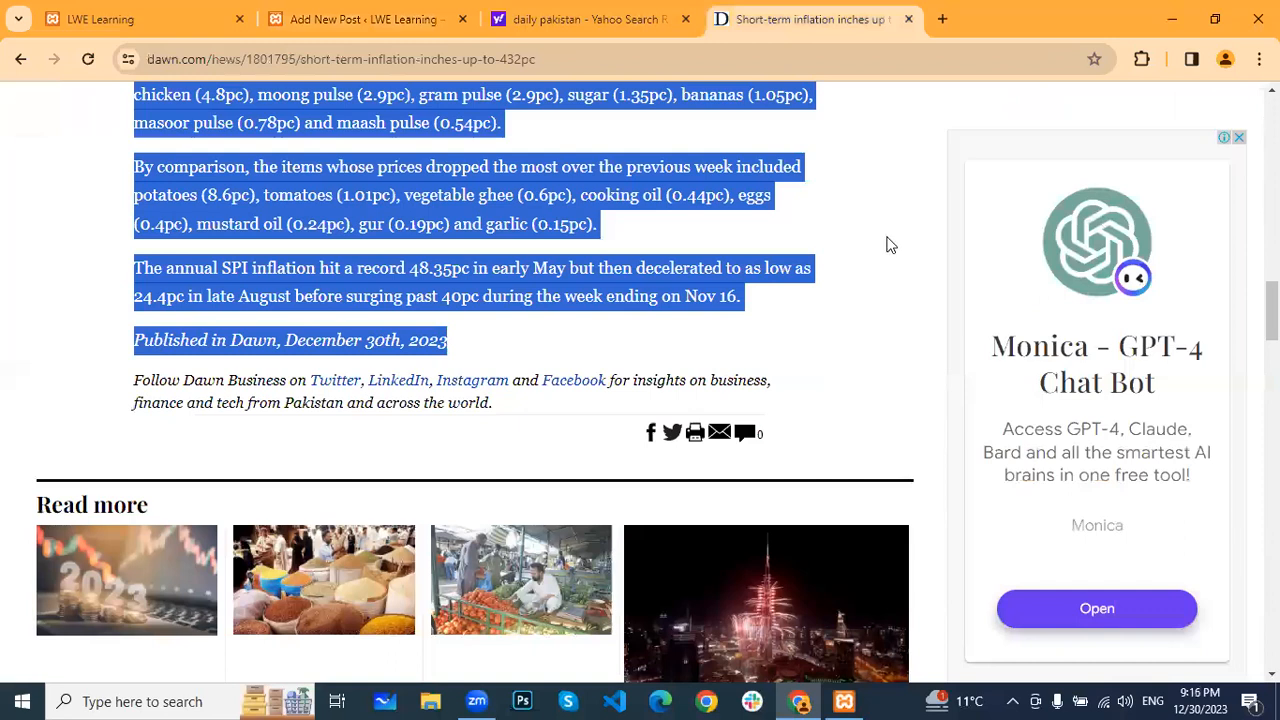
left_click(890, 245)
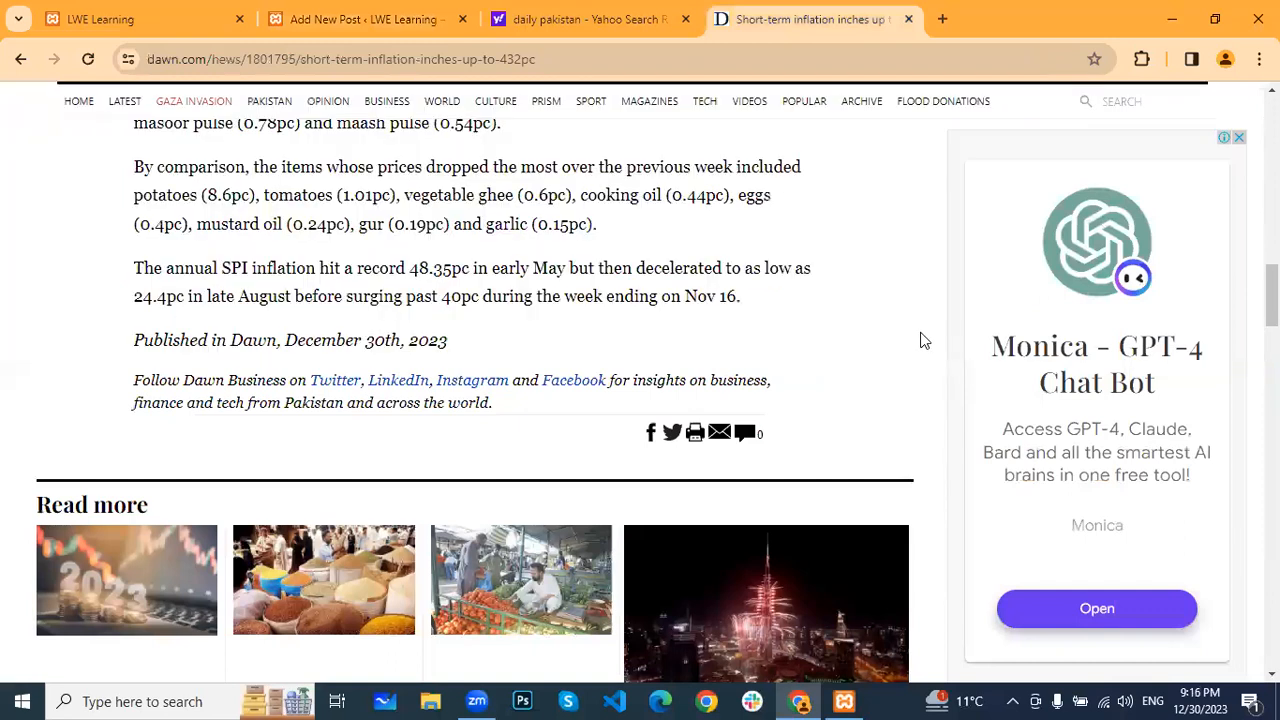
scroll(925, 343, "down", 4)
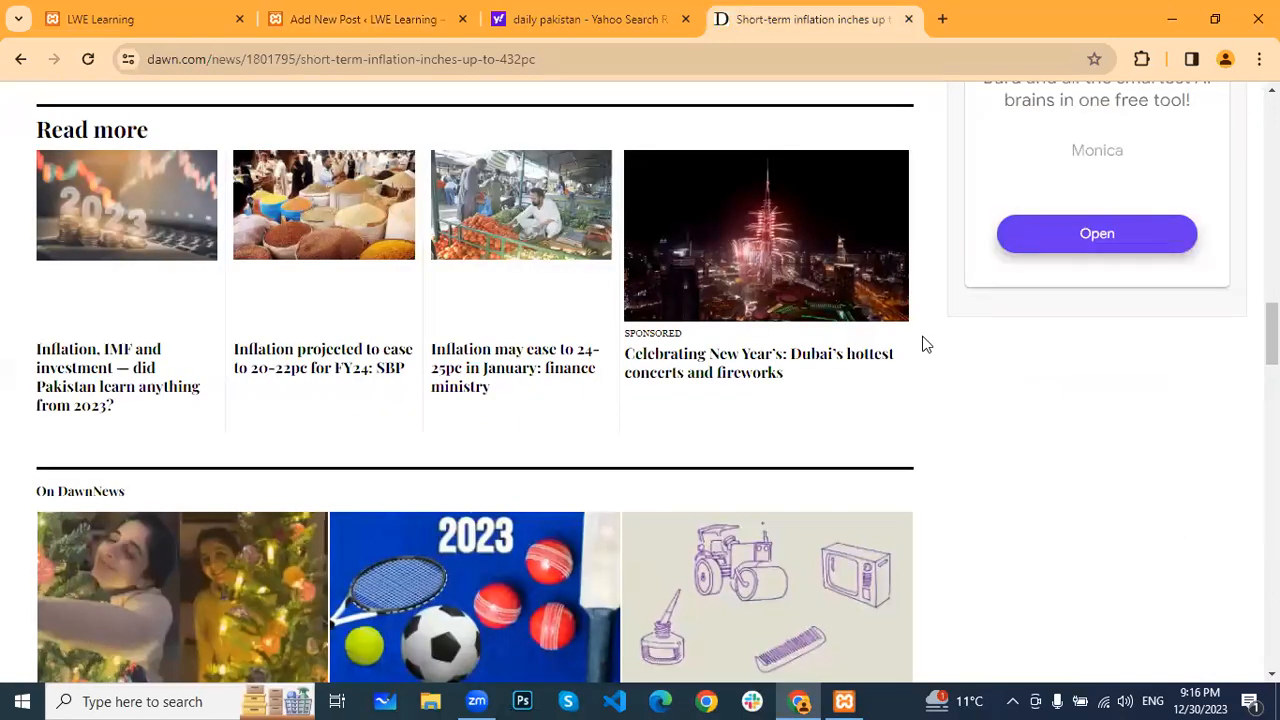
scroll(925, 344, "down", 1)
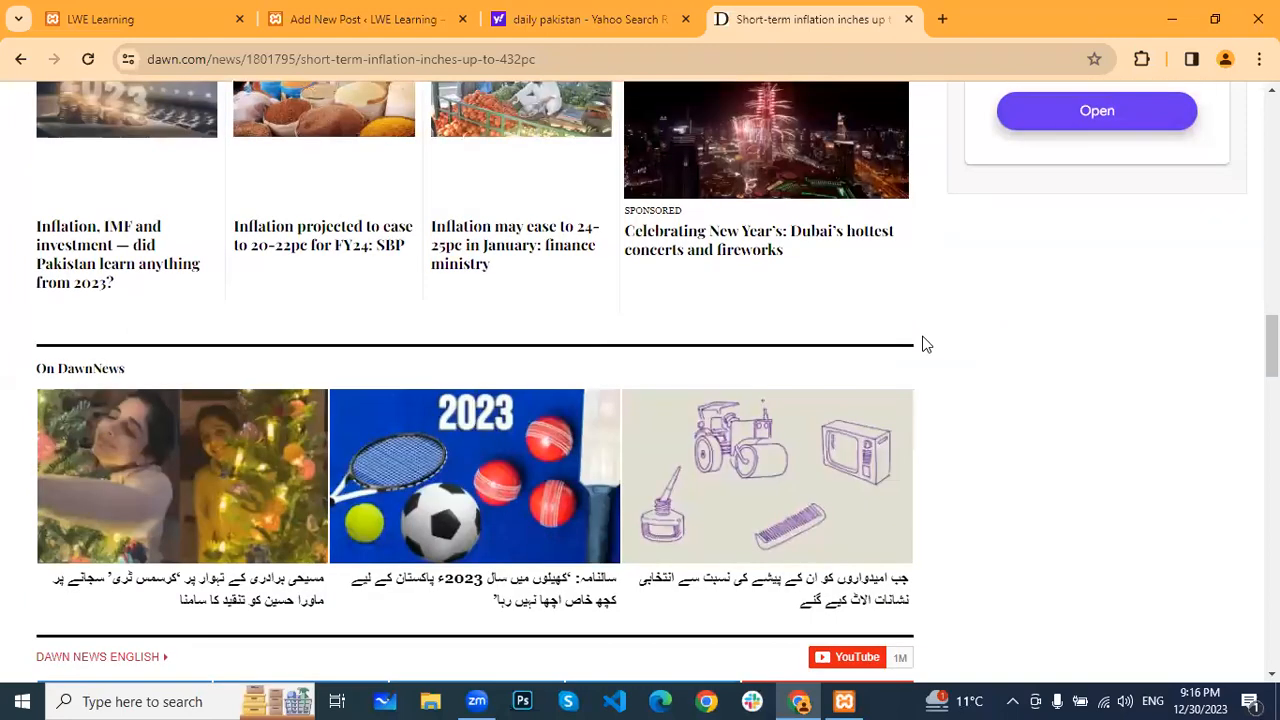
scroll(925, 344, "down", 1)
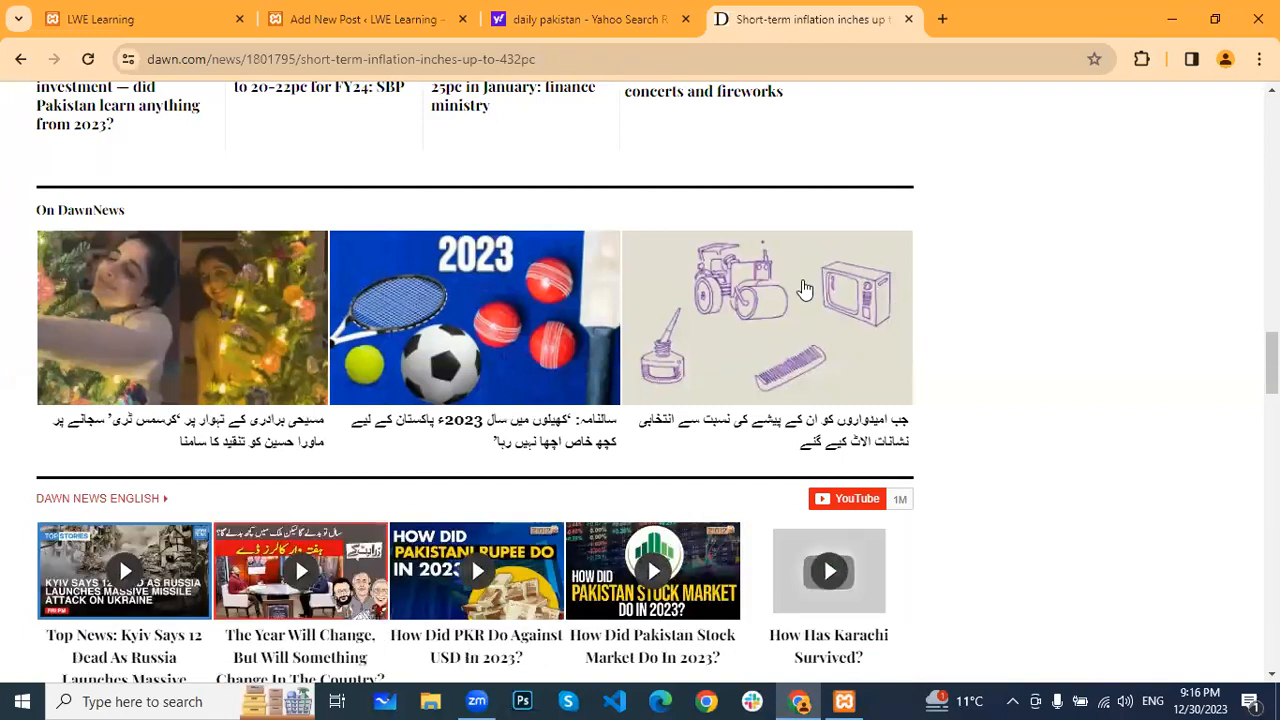
scroll(803, 287, "up", 1)
scroll(657, 345, "up", 5)
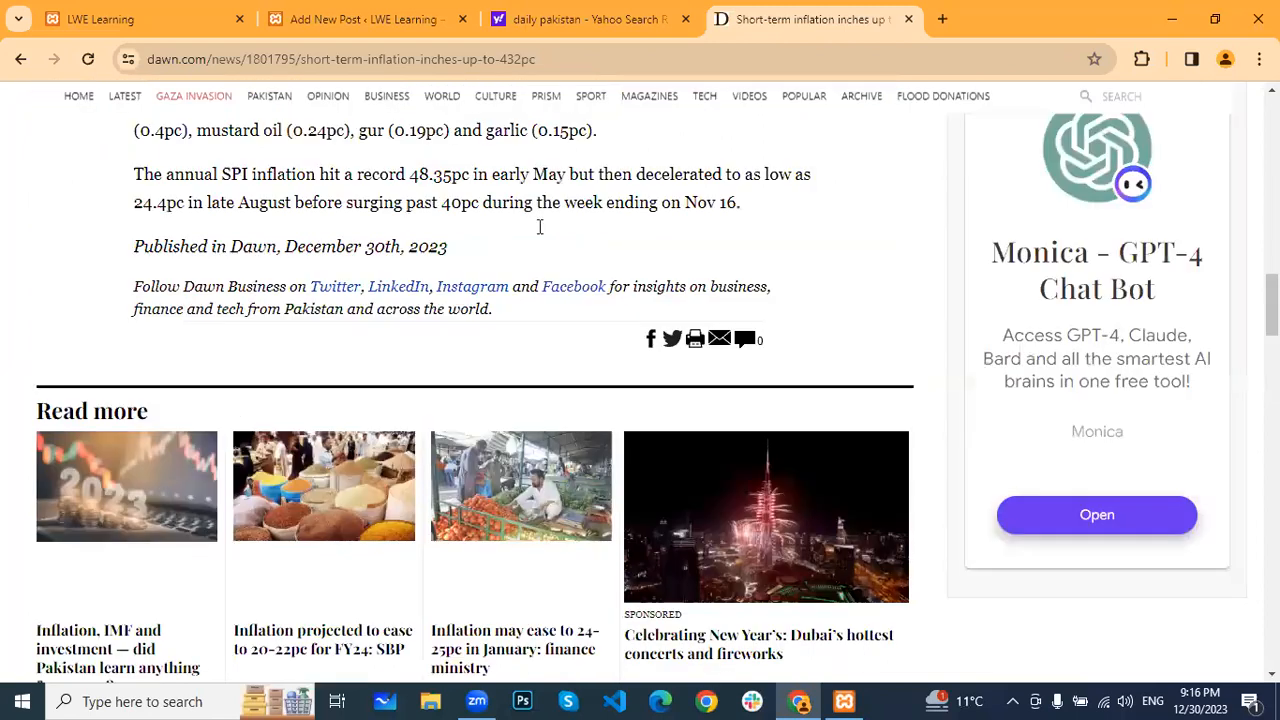
scroll(389, 180, "up", 5)
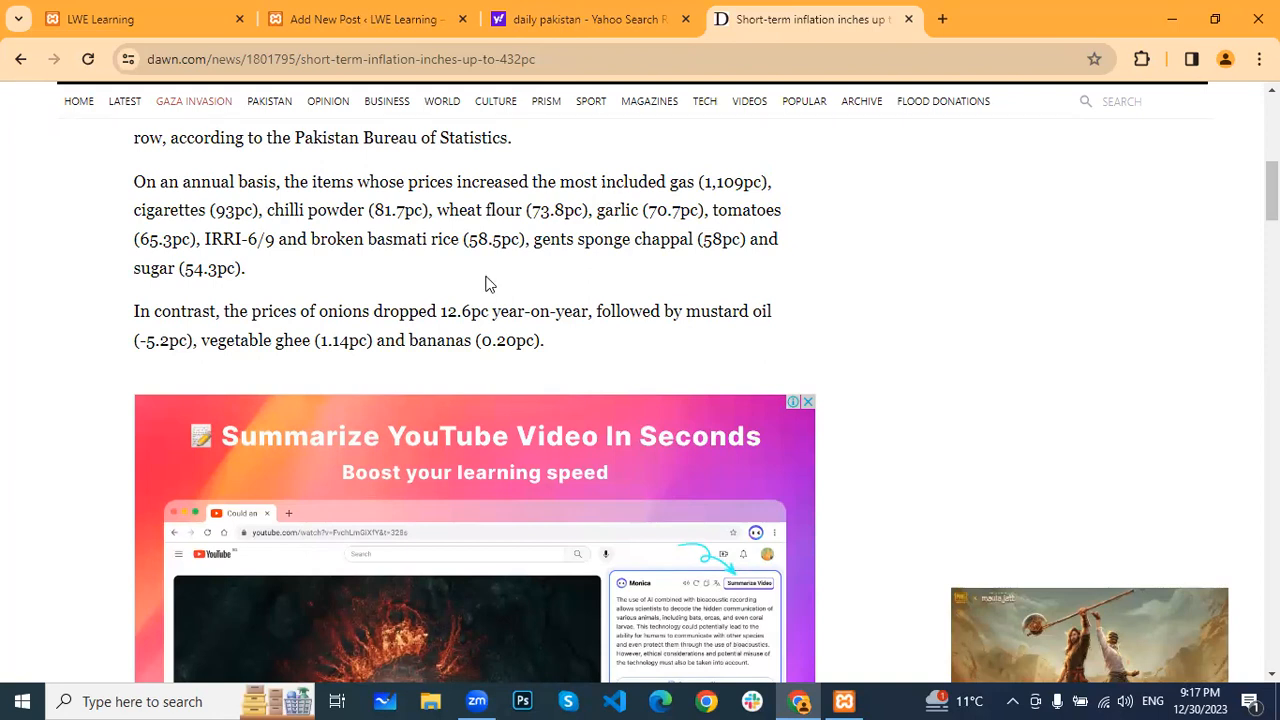
Examine the Google ads placed above the headline, beside the text and between the paragraphs of the Dawn article
scroll(489, 285, "up", 1)
scroll(489, 285, "up", 4)
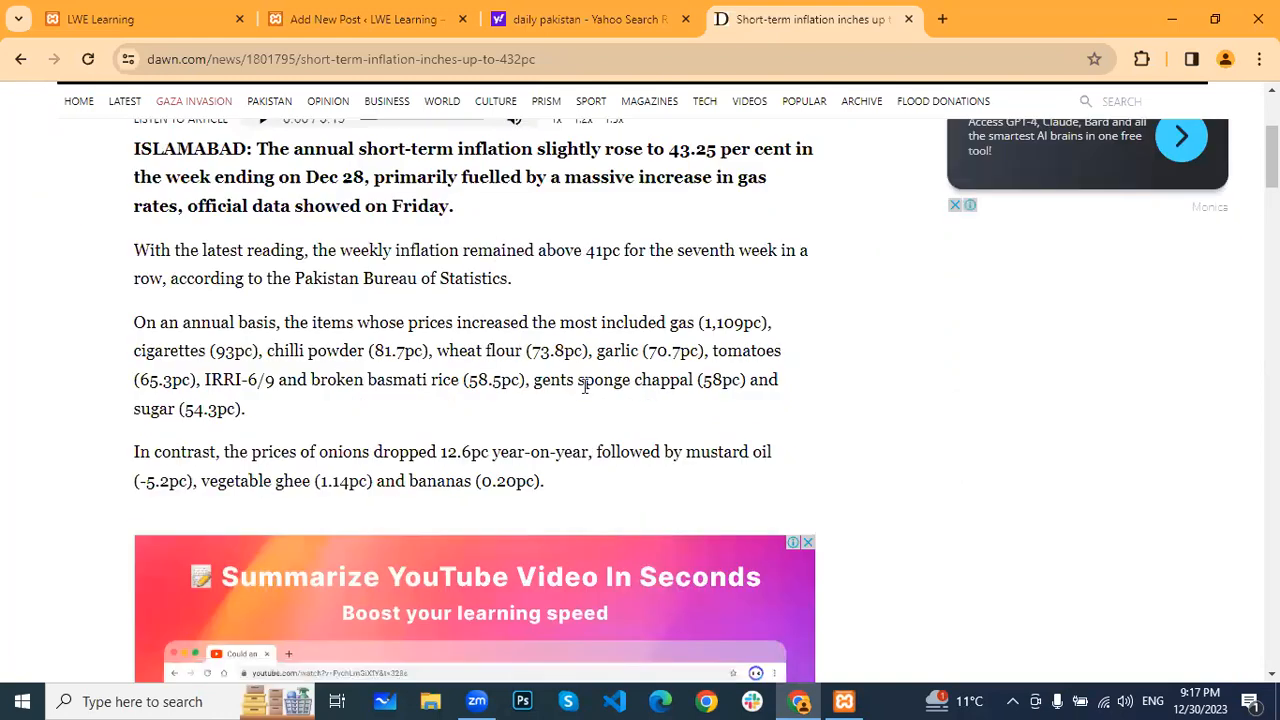
scroll(316, 394, "down", 1)
scroll(517, 398, "up", 4)
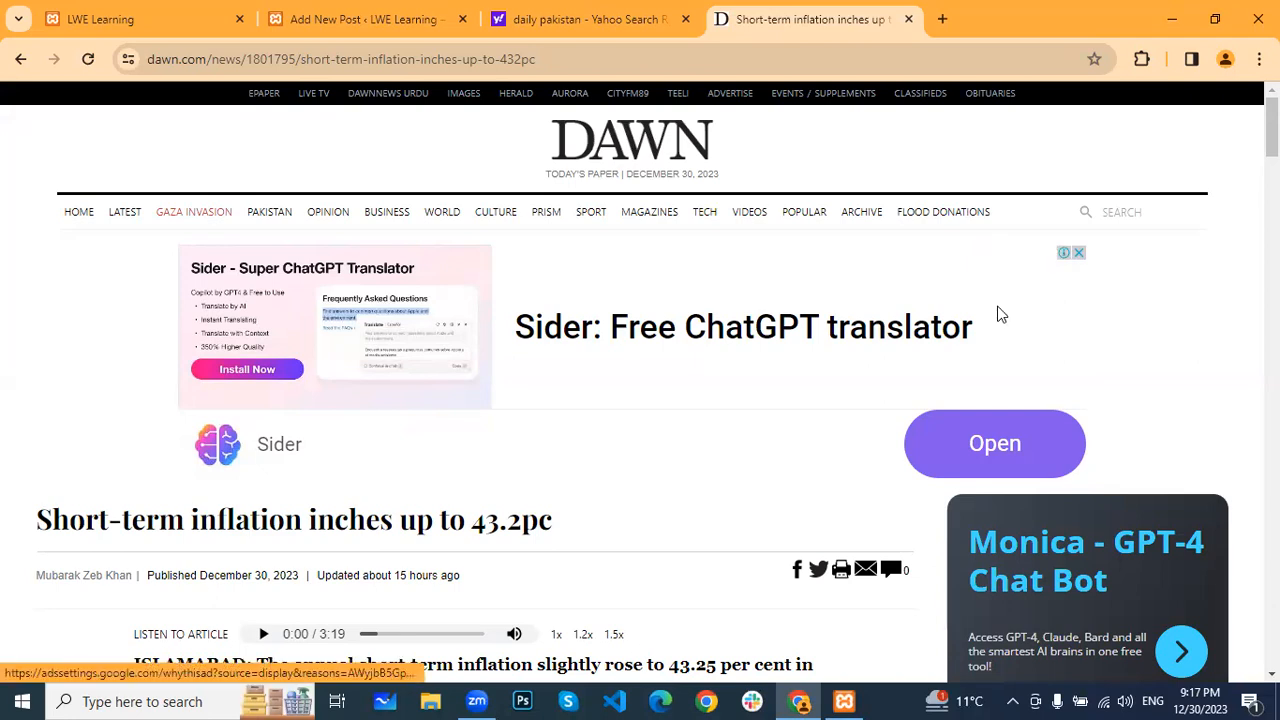
scroll(1086, 325, "down", 1)
scroll(1086, 325, "down", 3)
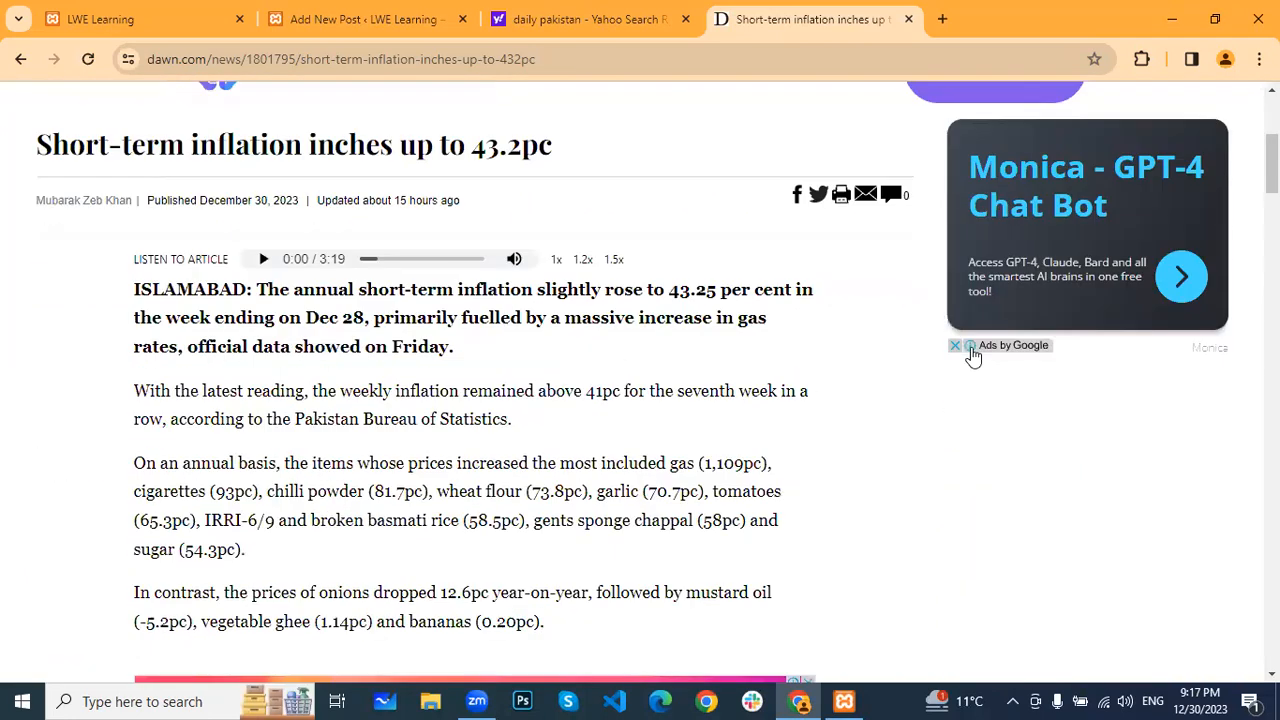
scroll(803, 254, "down", 4)
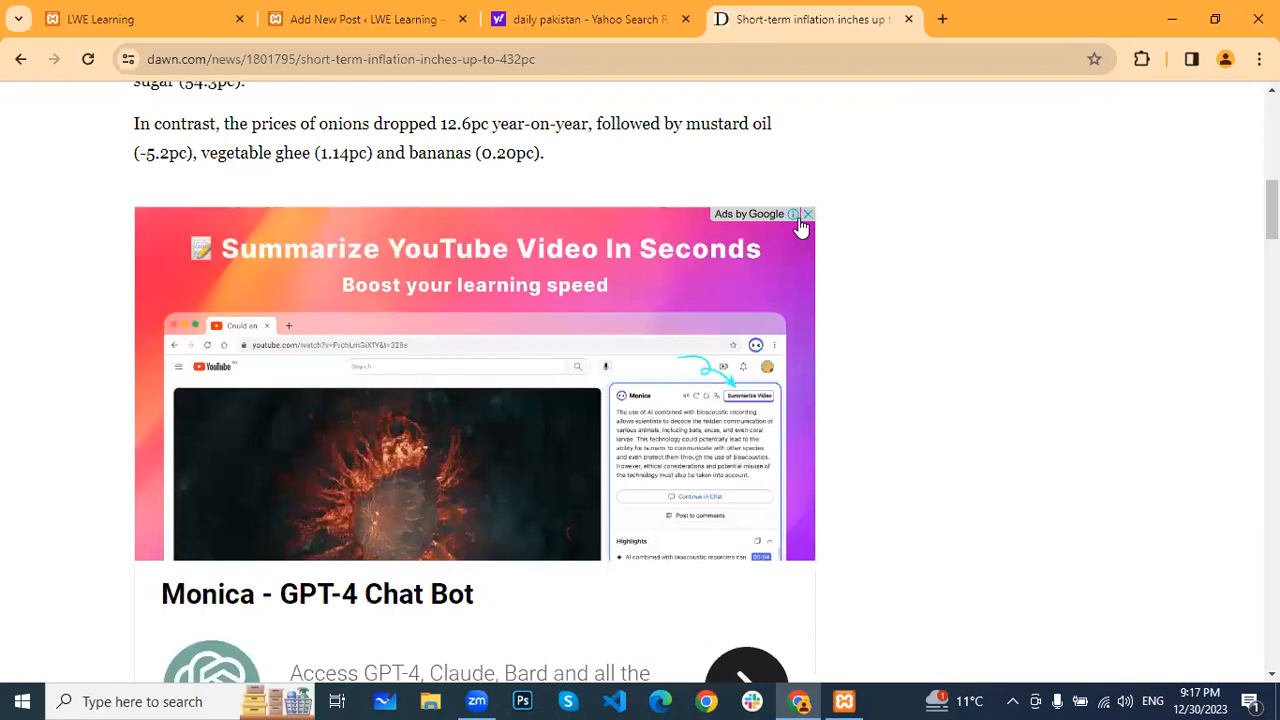
scroll(800, 228, "down", 5)
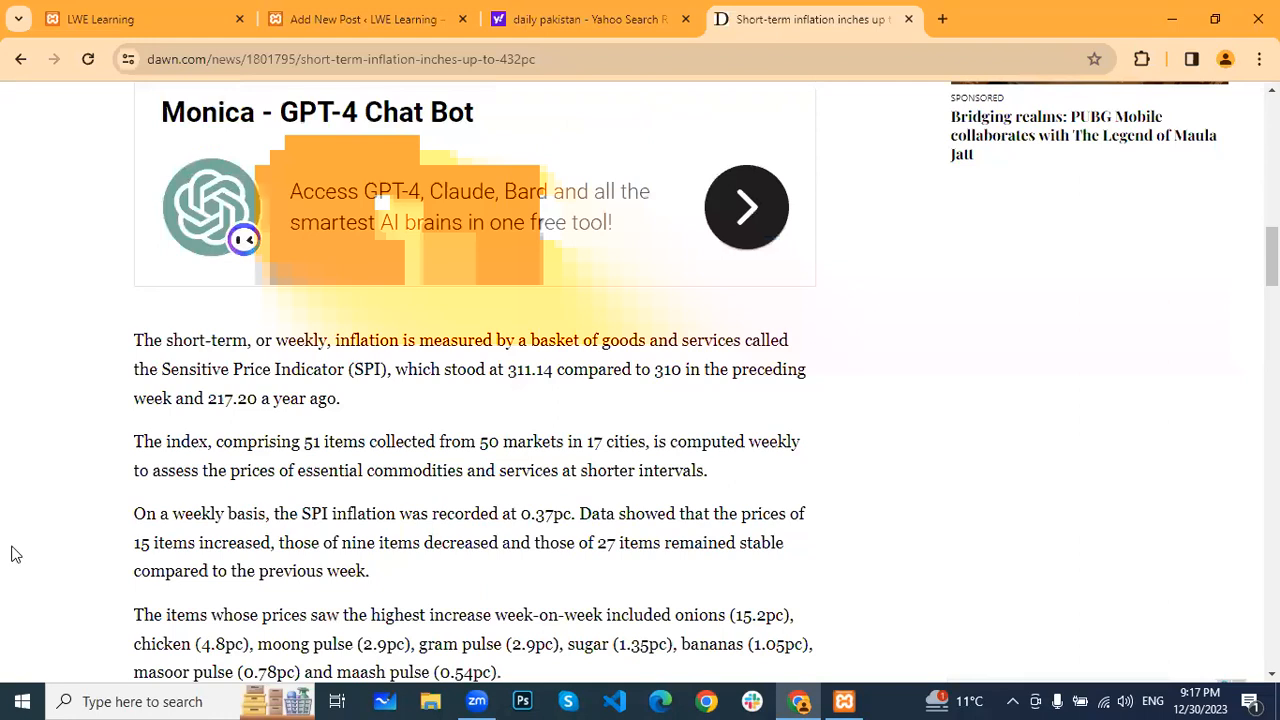
scroll(12, 553, "down", 6)
scroll(14, 553, "up", 3)
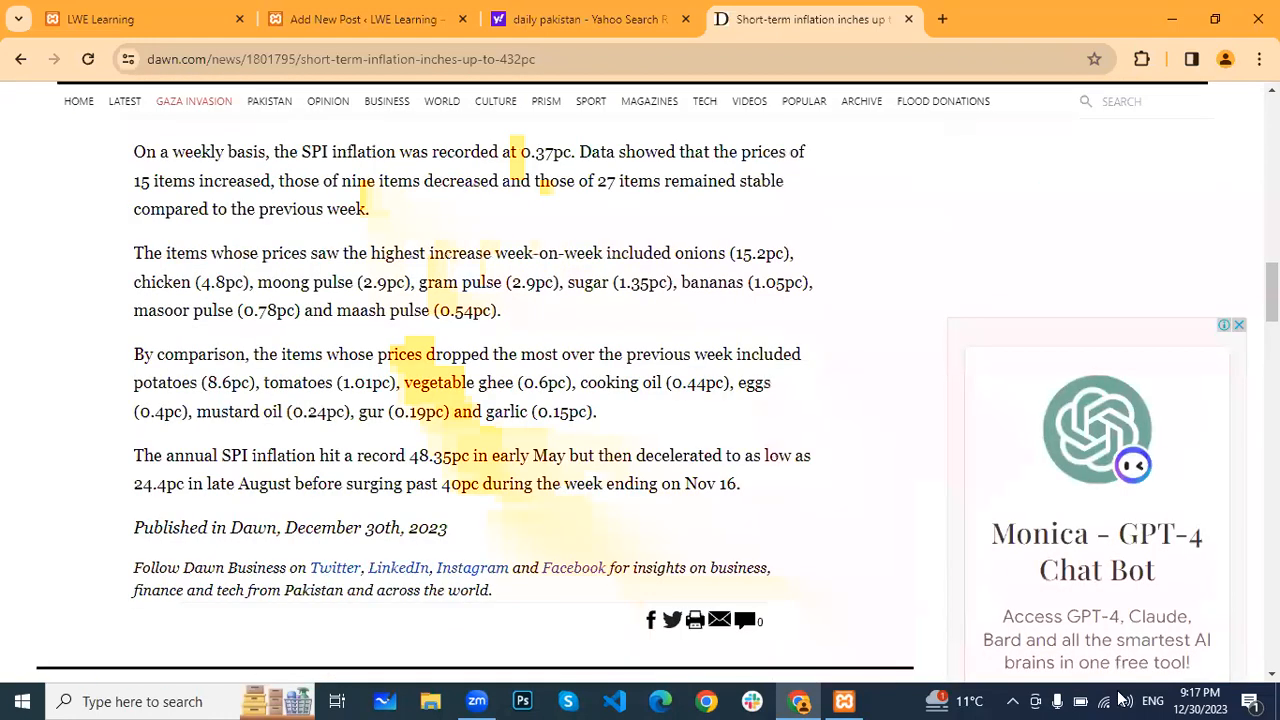
scroll(1247, 400, "up", 5)
scroll(1247, 400, "up", 5)
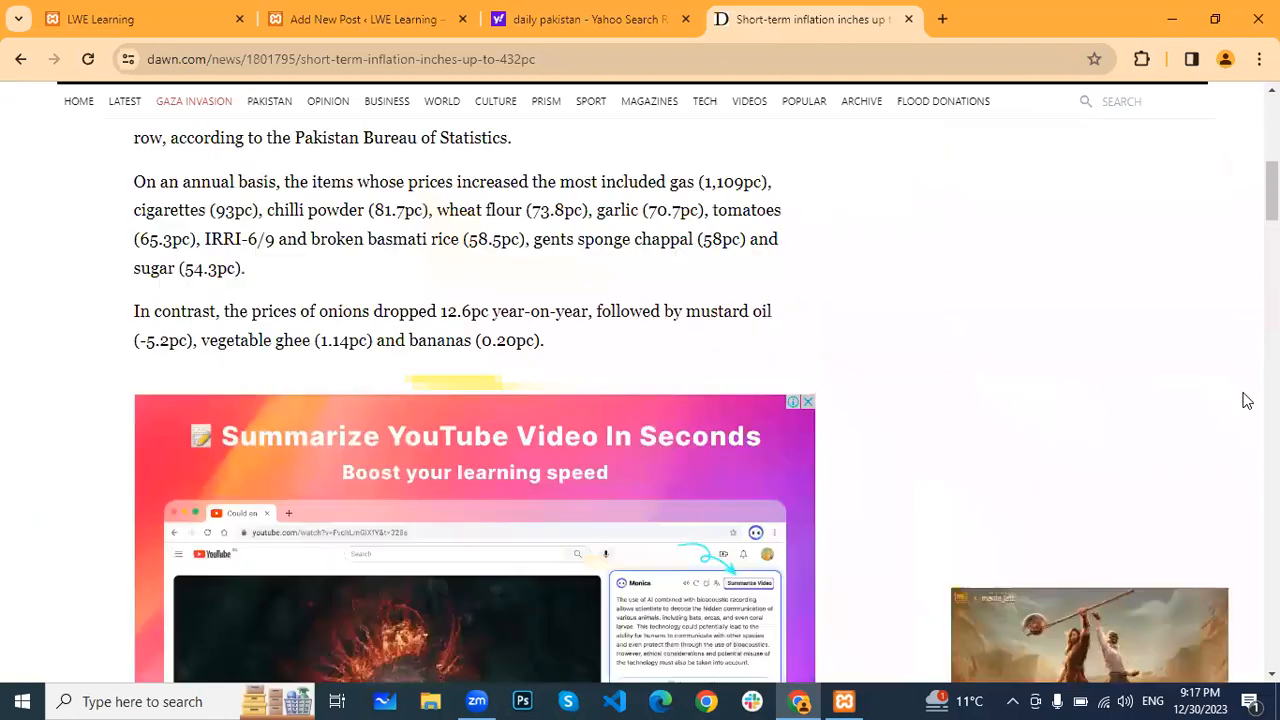
scroll(1247, 400, "up", 5)
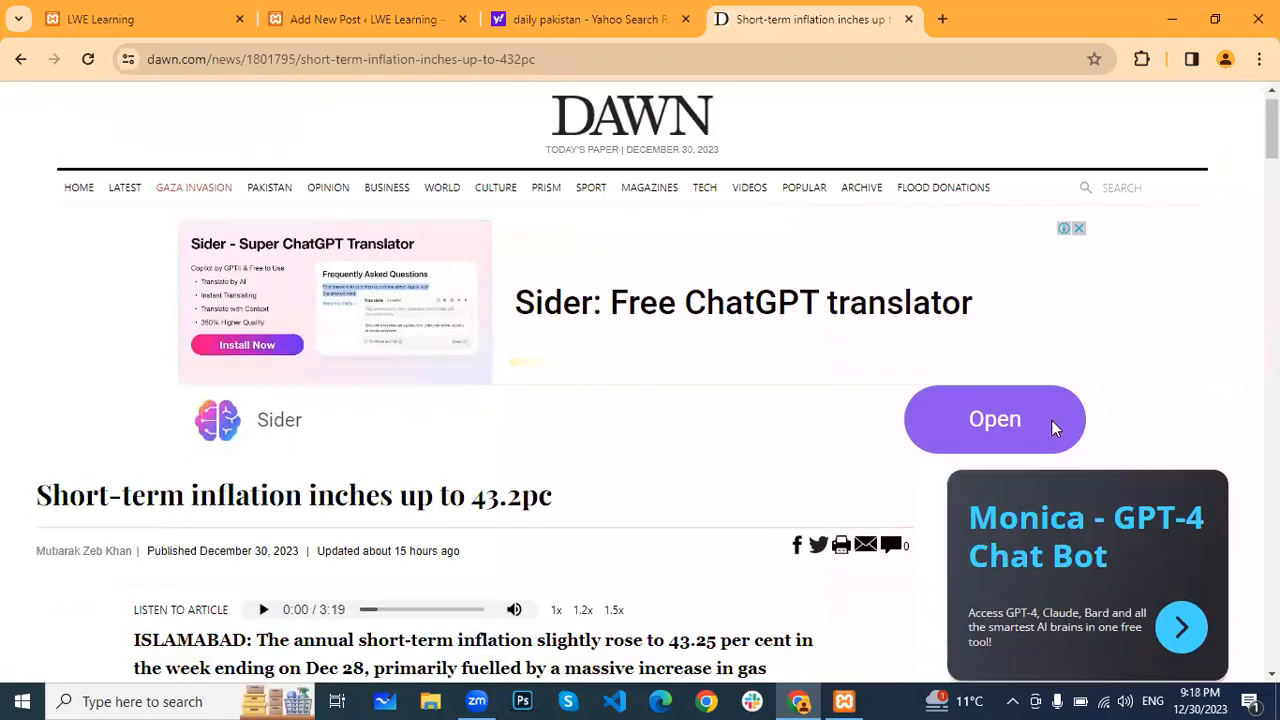
scroll(490, 410, "down", 1)
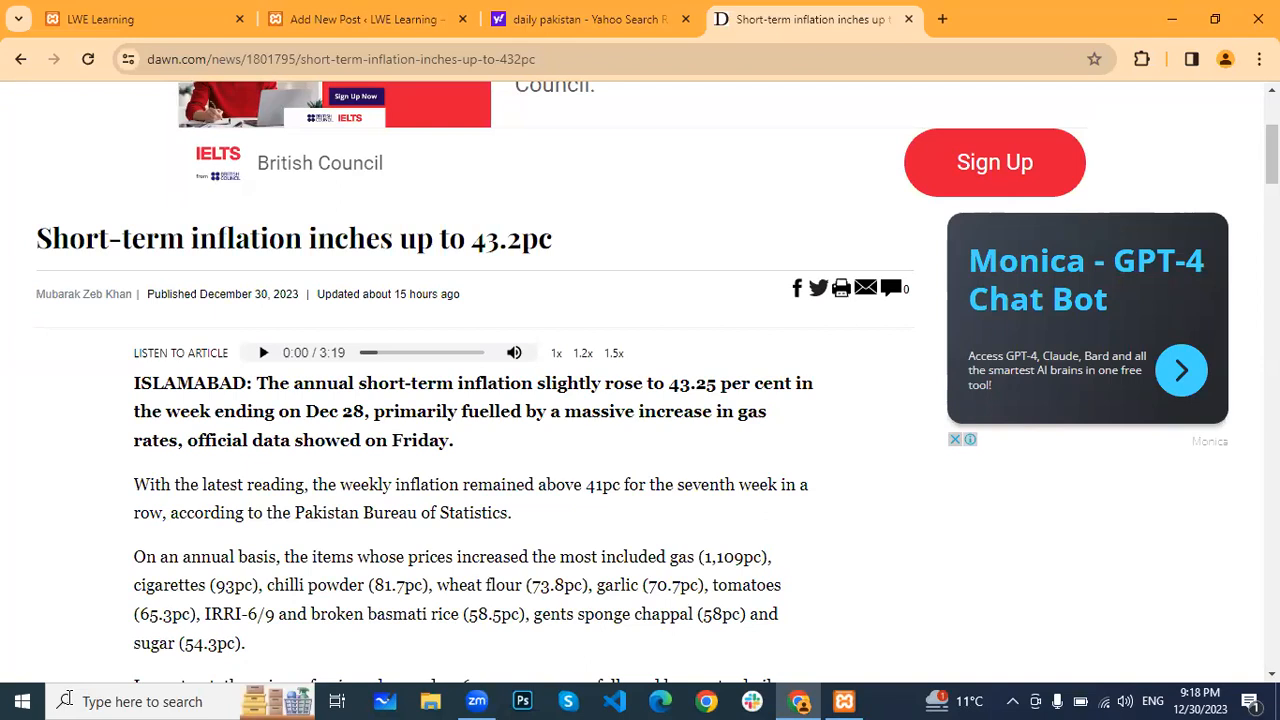
left_click(69, 698)
scroll(400, 470, "down", 3)
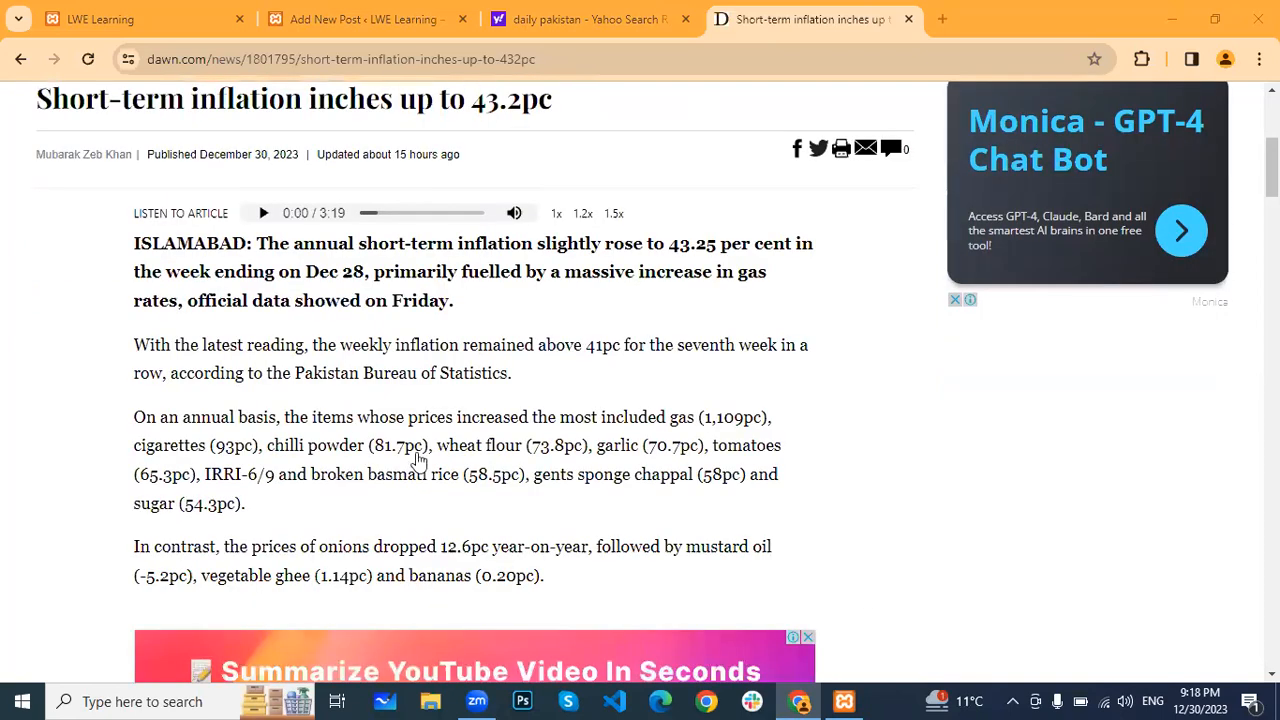
scroll(680, 343, "down", 3)
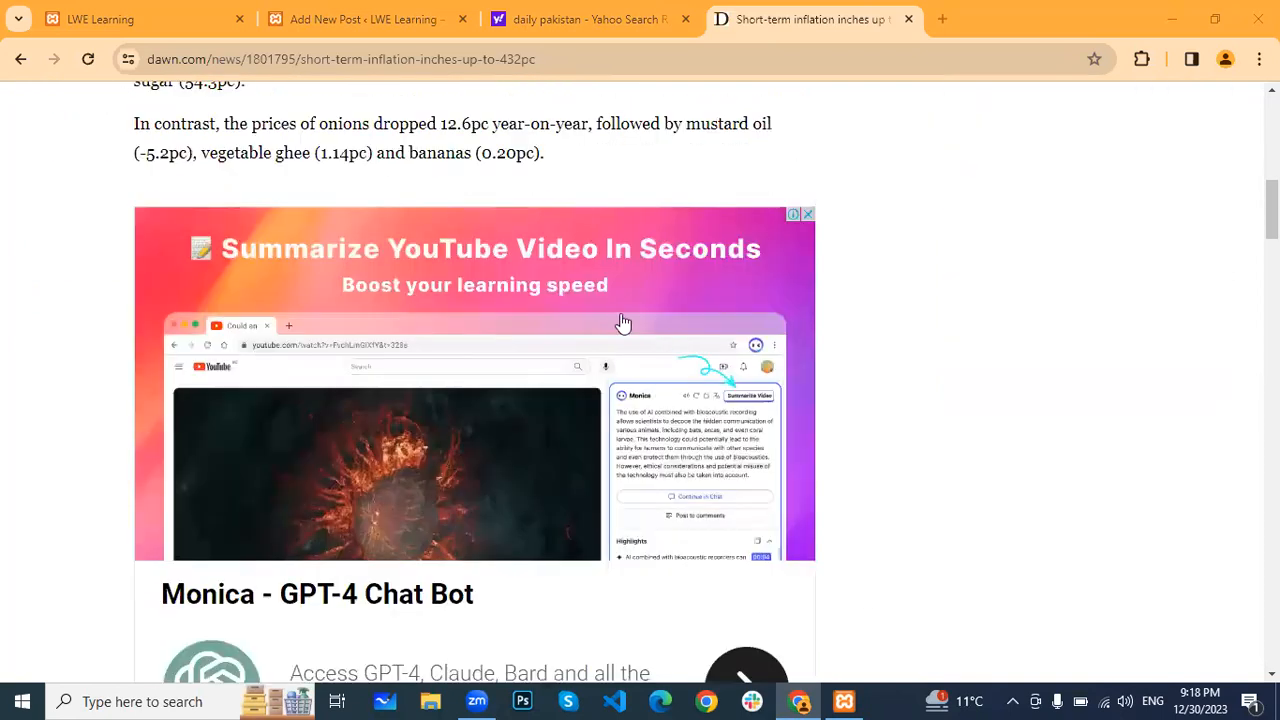
scroll(623, 325, "up", 1)
scroll(535, 343, "up", 4)
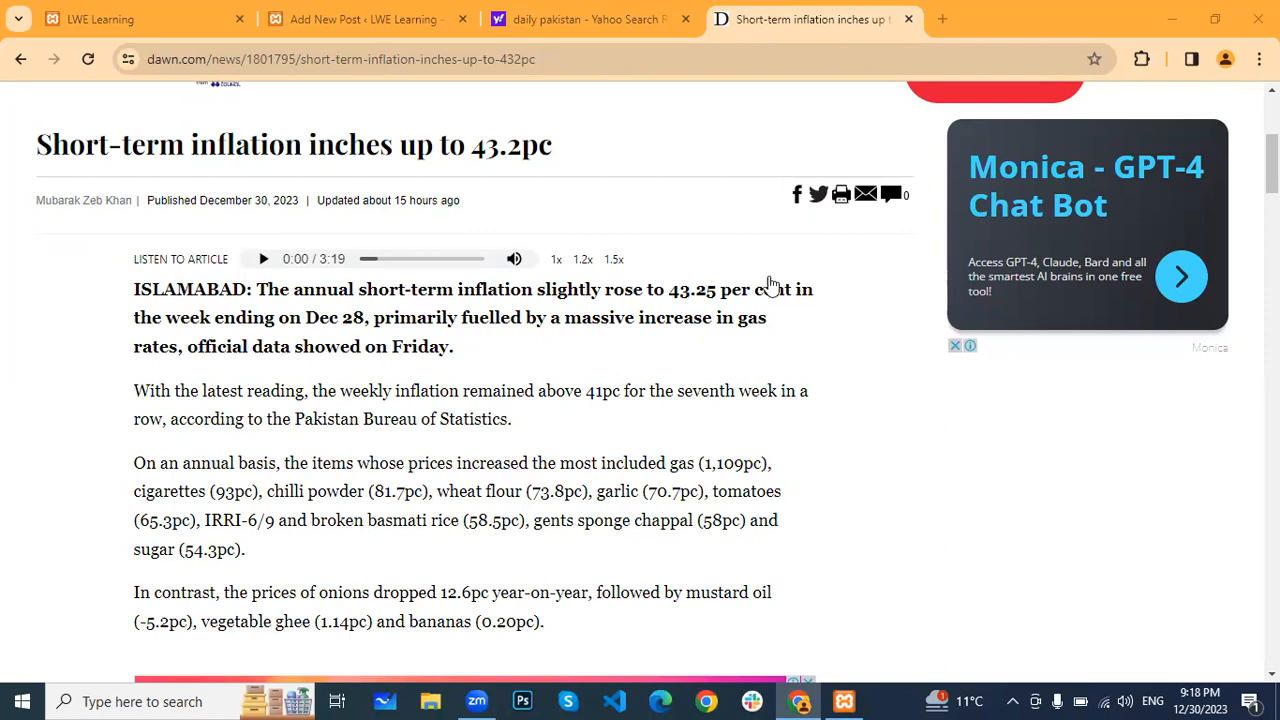
scroll(770, 285, "up", 3)
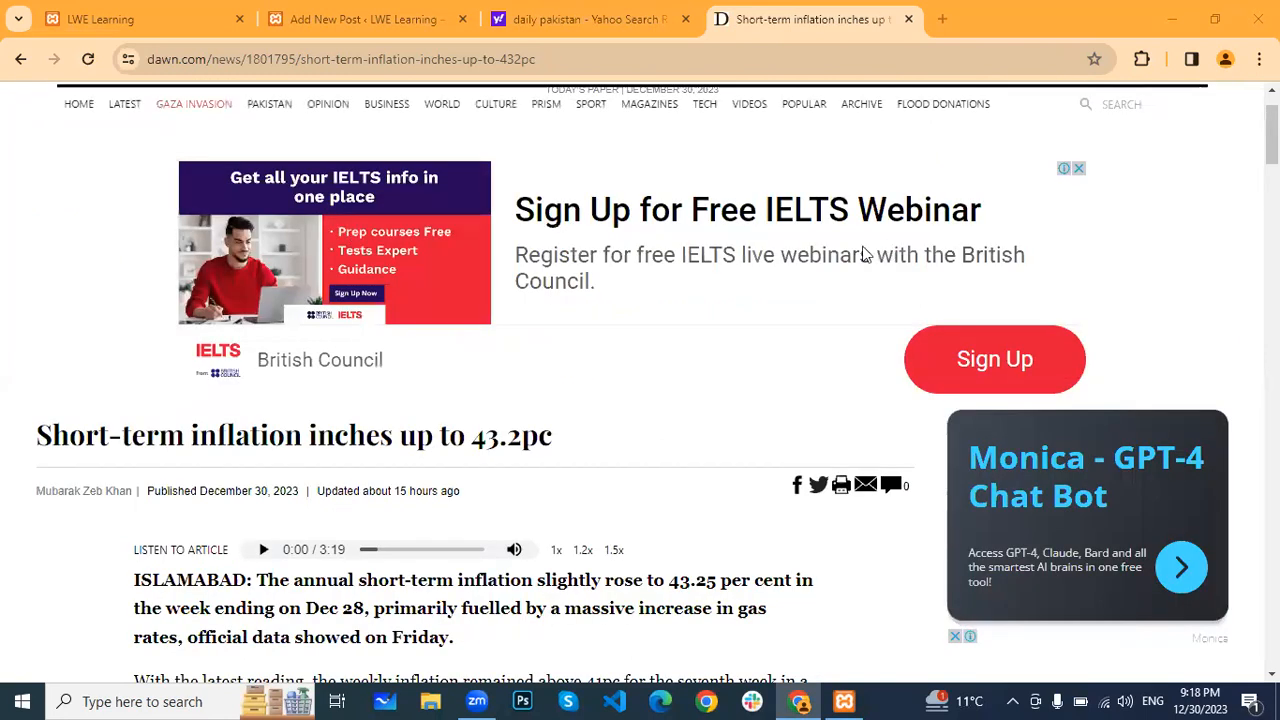
scroll(866, 254, "up", 1)
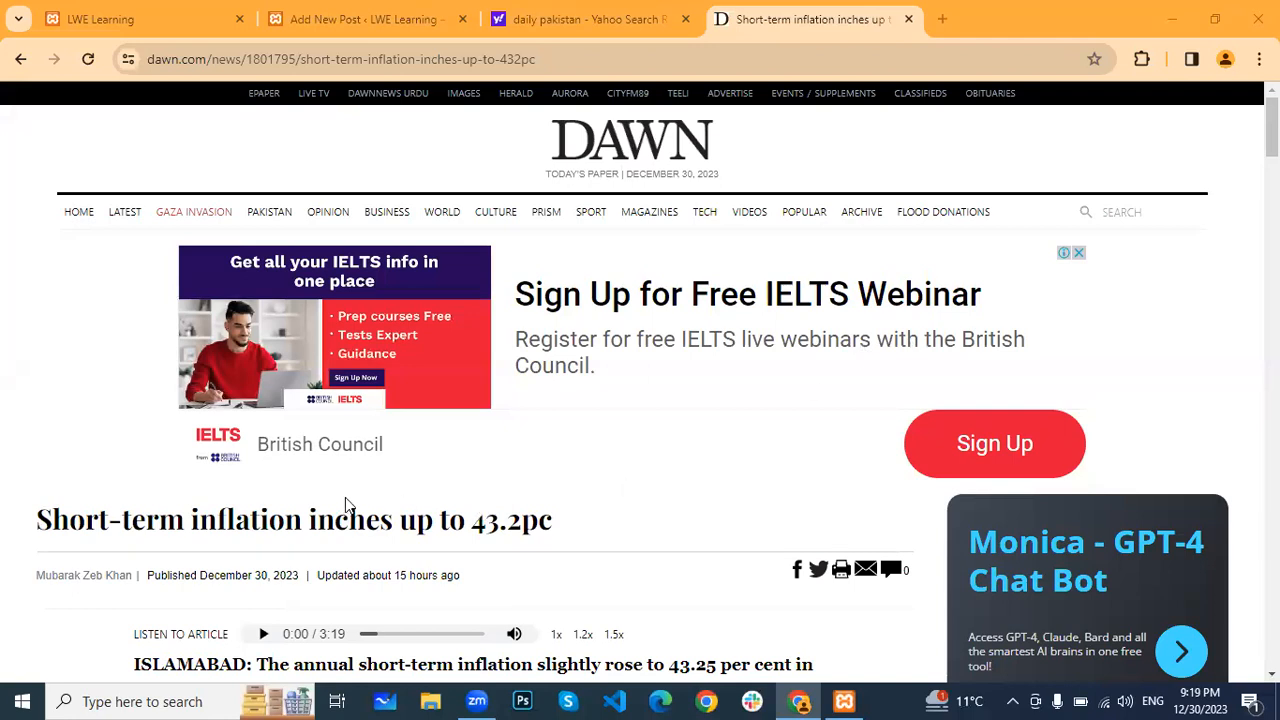
scroll(345, 505, "down", 2)
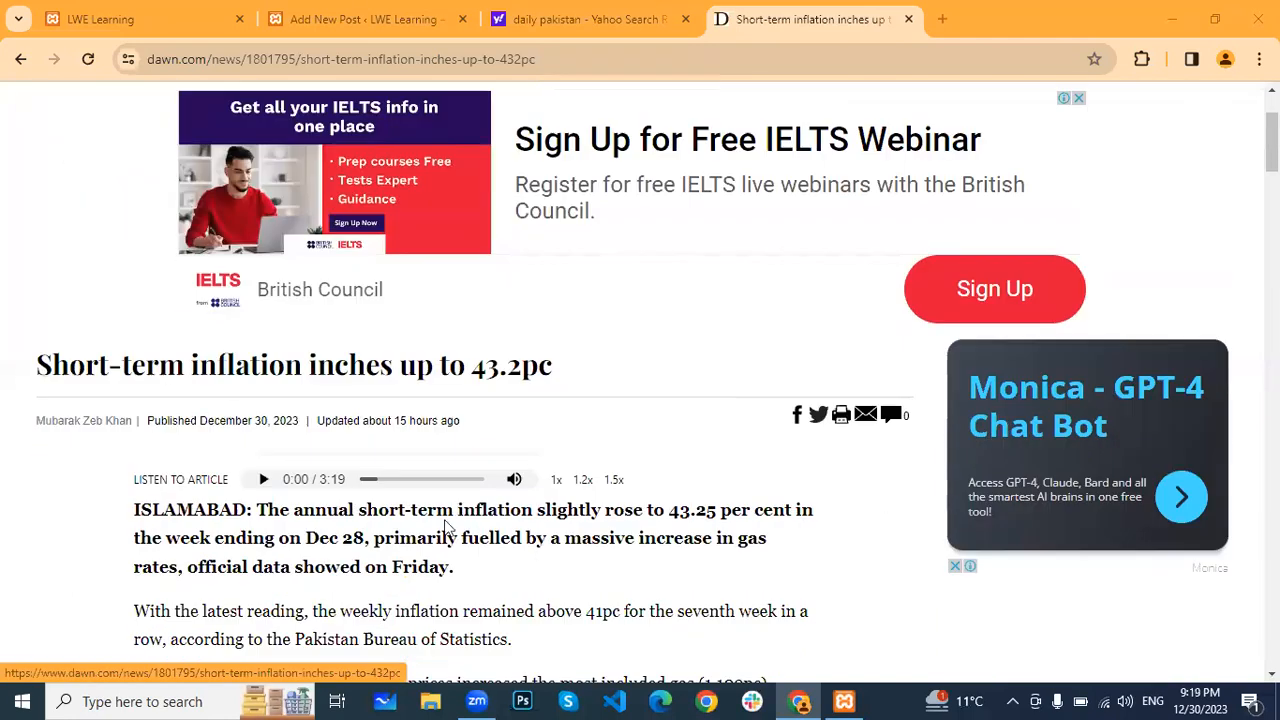
scroll(447, 530, "down", 1)
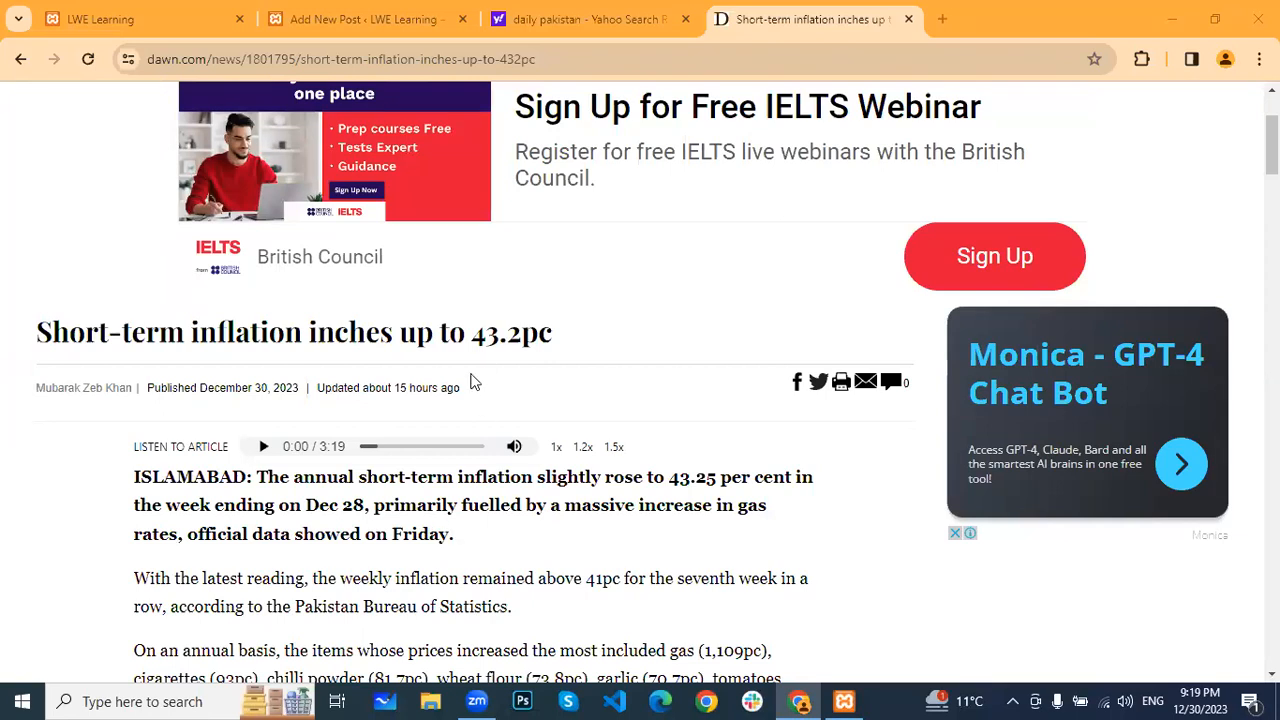
scroll(403, 412, "down", 4)
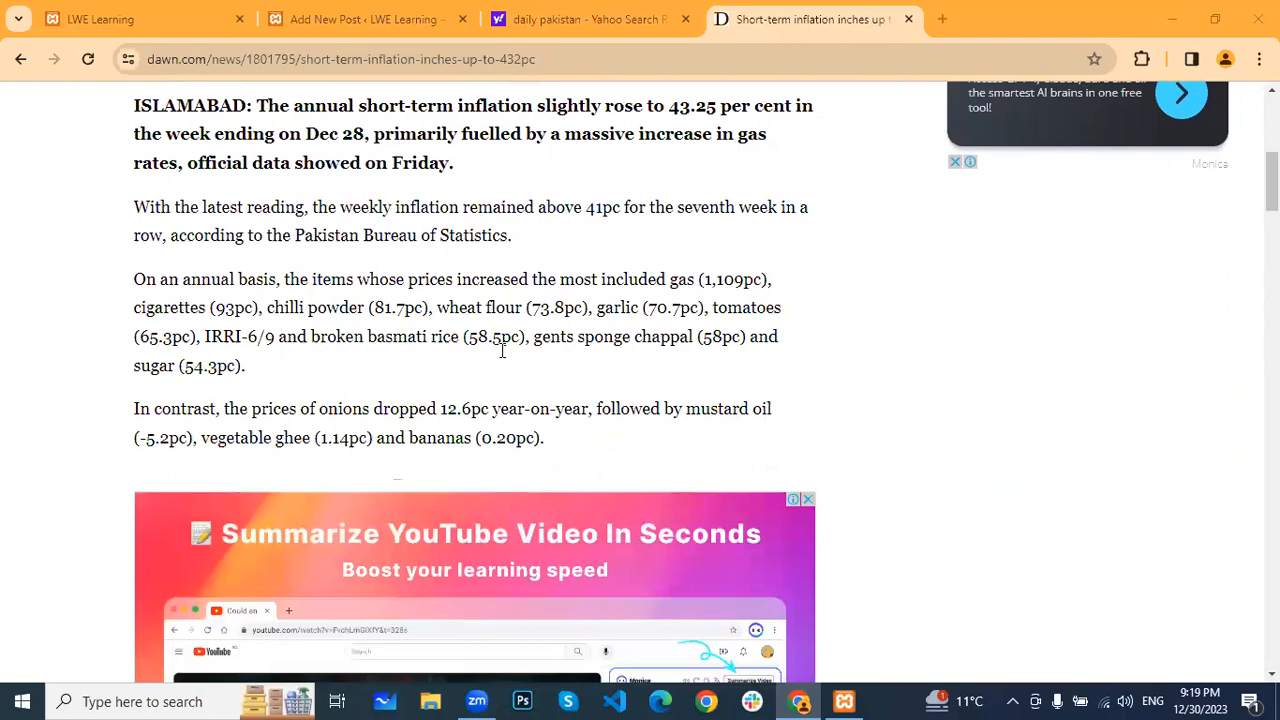
scroll(371, 346, "up", 3)
scroll(371, 346, "down", 3)
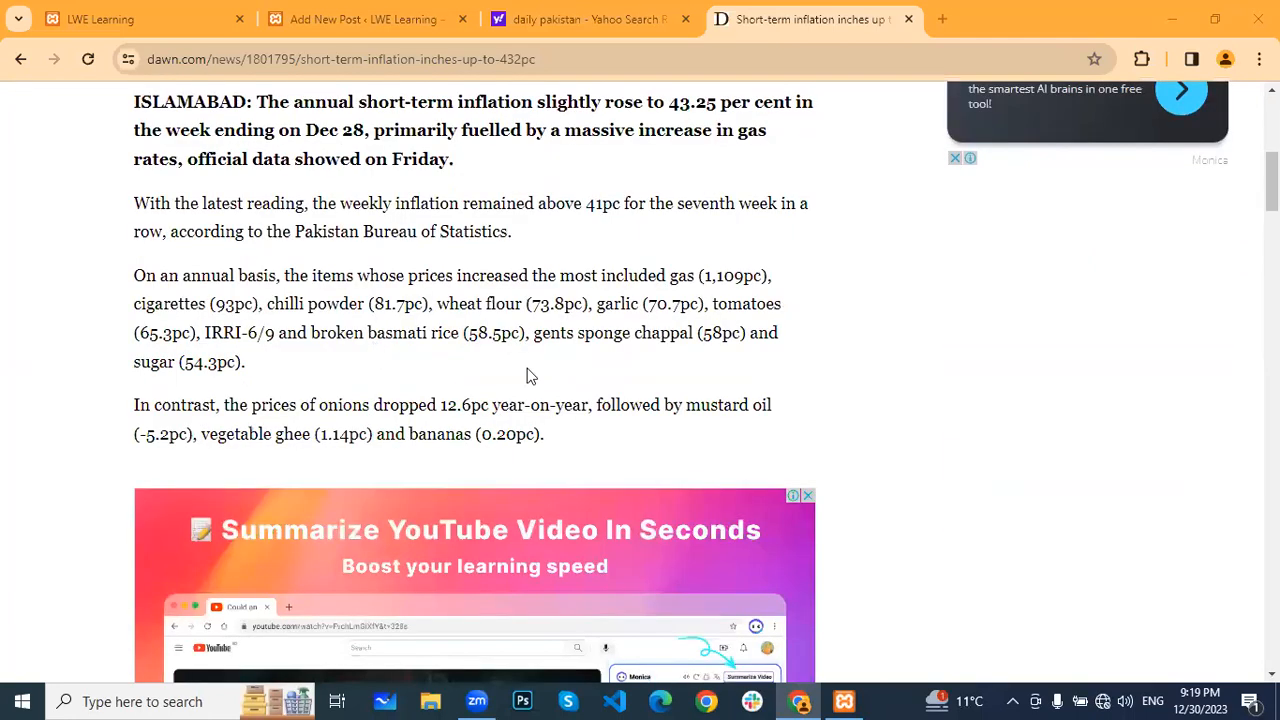
Look through the opening paragraphs of the Dawn inflation article and the Monica ad embedded between them
scroll(527, 369, "up", 2)
scroll(527, 369, "down", 1)
mouse_move(134, 297)
left_mouse_down()
mouse_move(555, 398)
mouse_move(772, 499)
left_mouse_up()
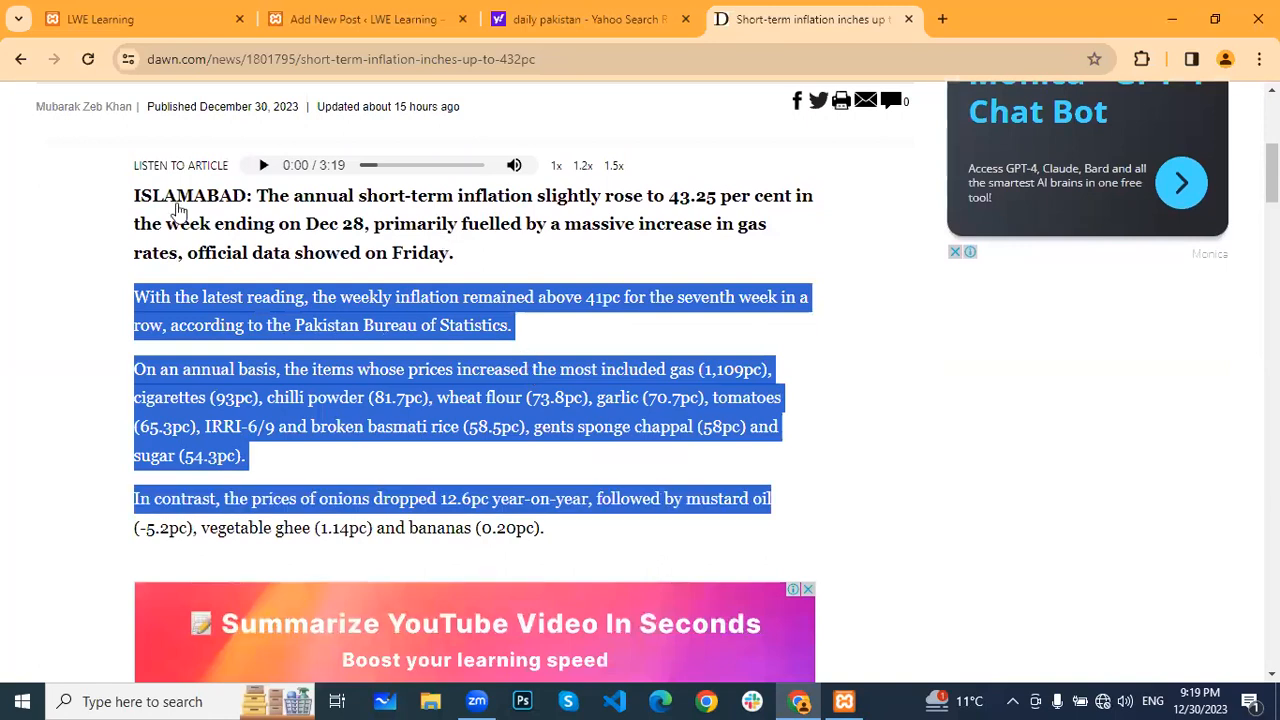
left_click(86, 222)
scroll(86, 222, "down", 3)
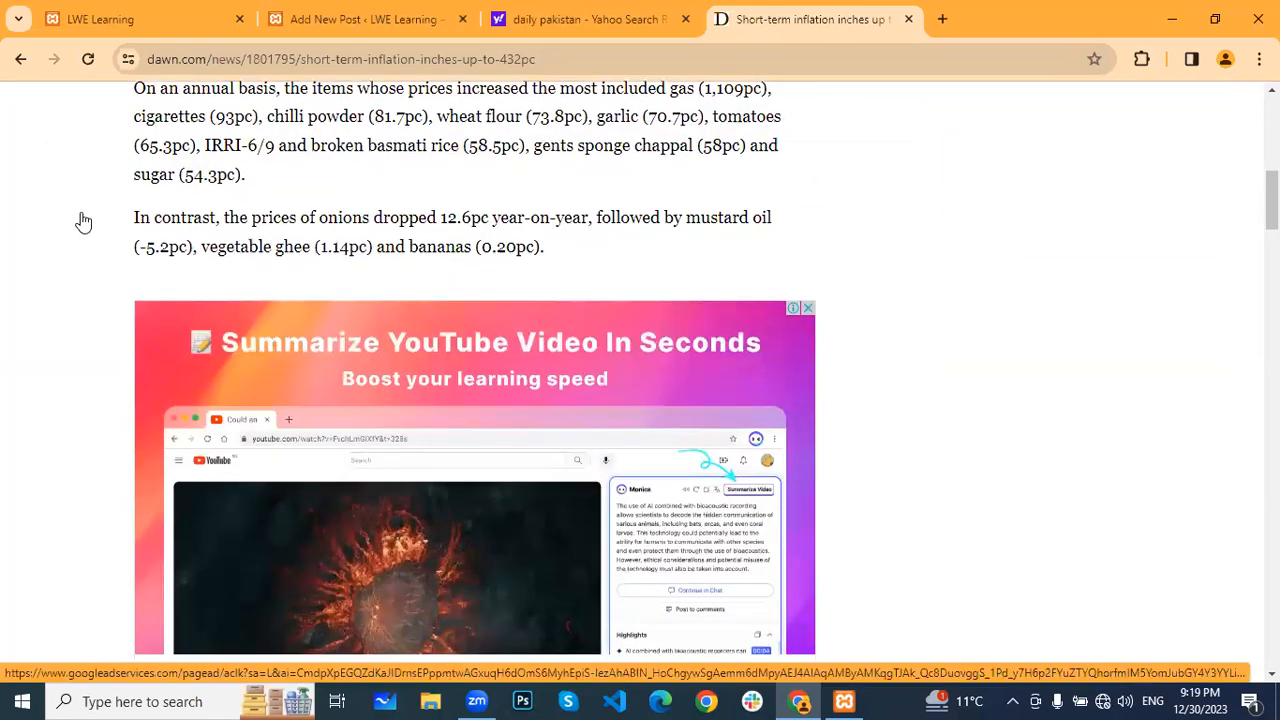
scroll(84, 222, "down", 3)
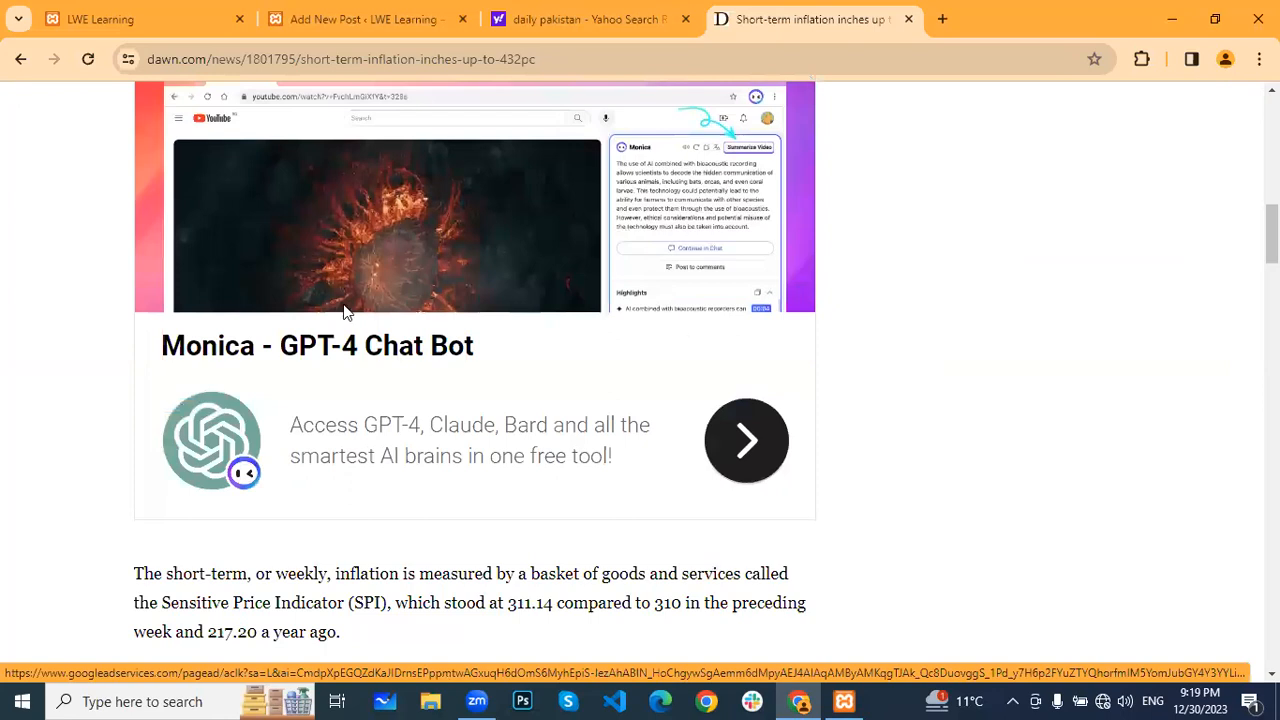
scroll(762, 330, "down", 5)
scroll(762, 330, "up", 5)
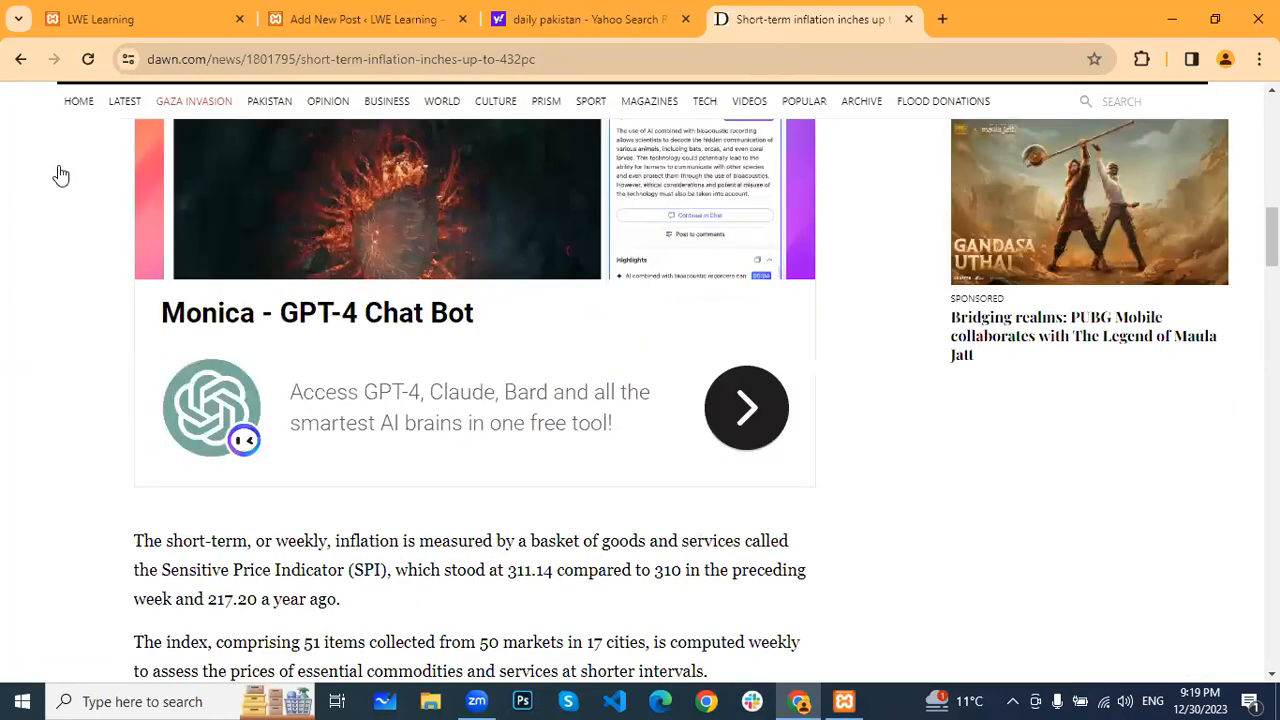
Go to Dawn's homepage and look through its lead, must-read and sponsored stories with their images and summaries
scroll(113, 168, "up", 9)
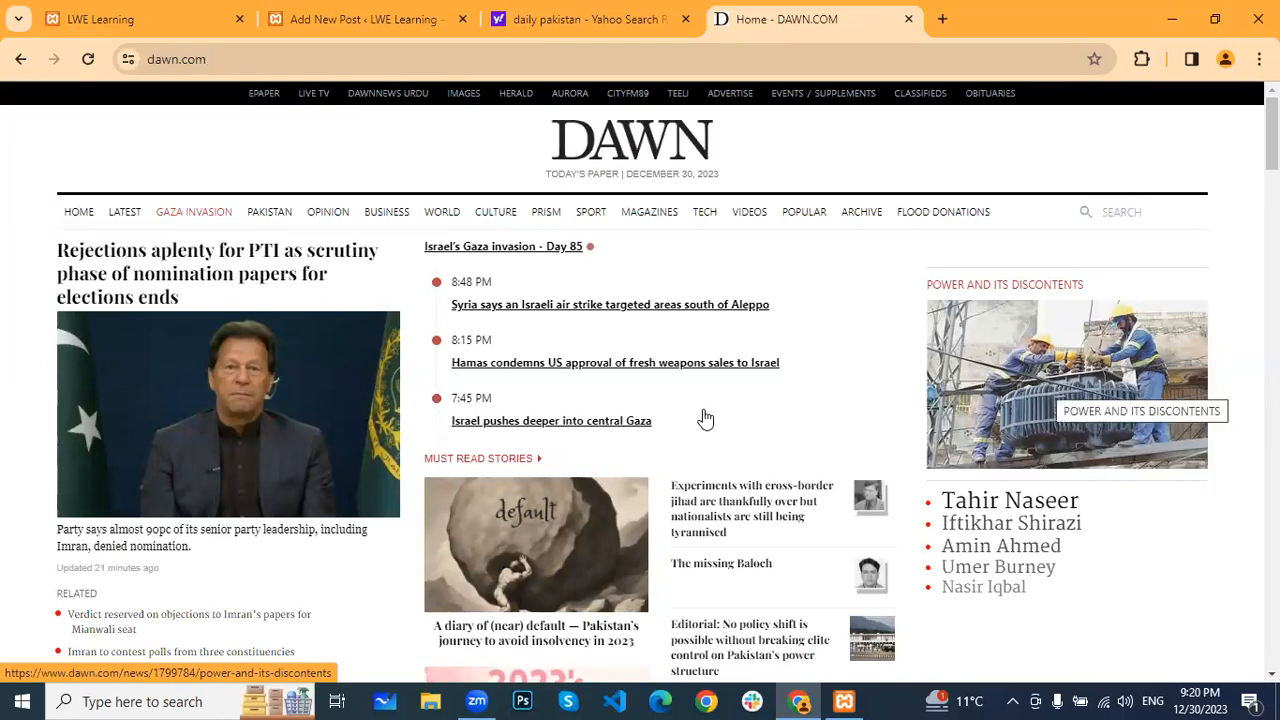
scroll(410, 420, "down", 3)
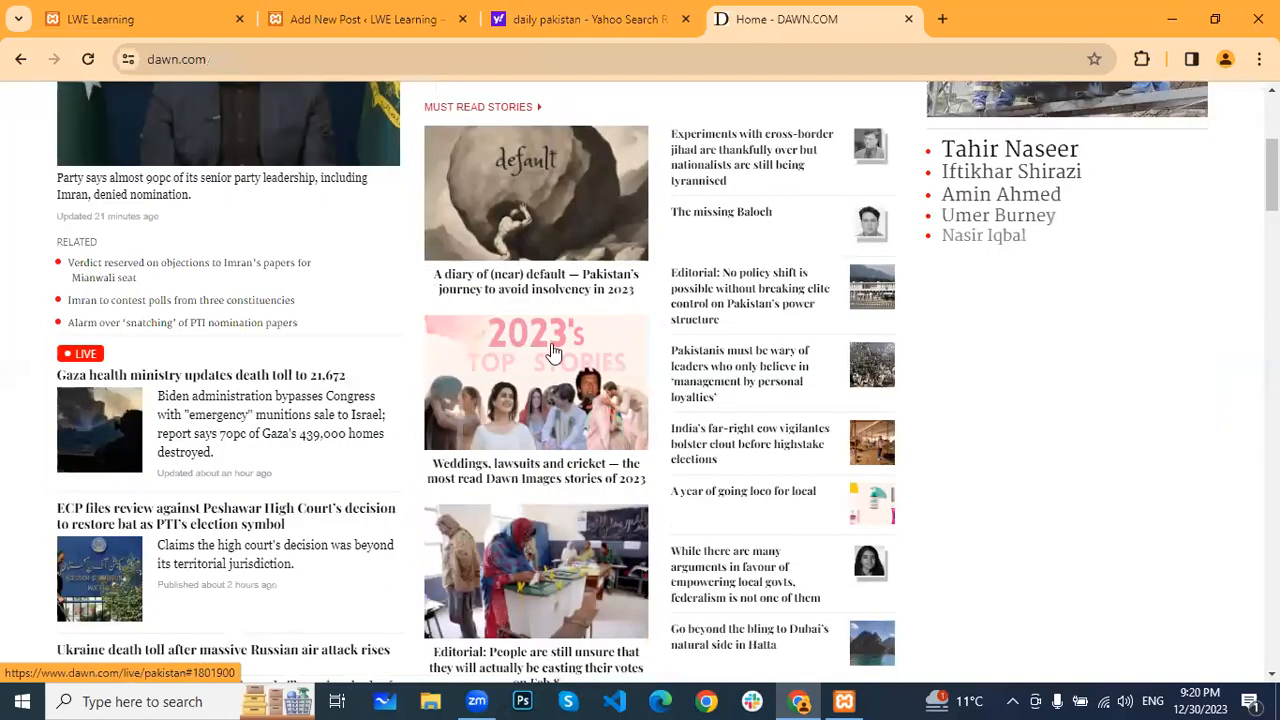
scroll(500, 400, "down", 2)
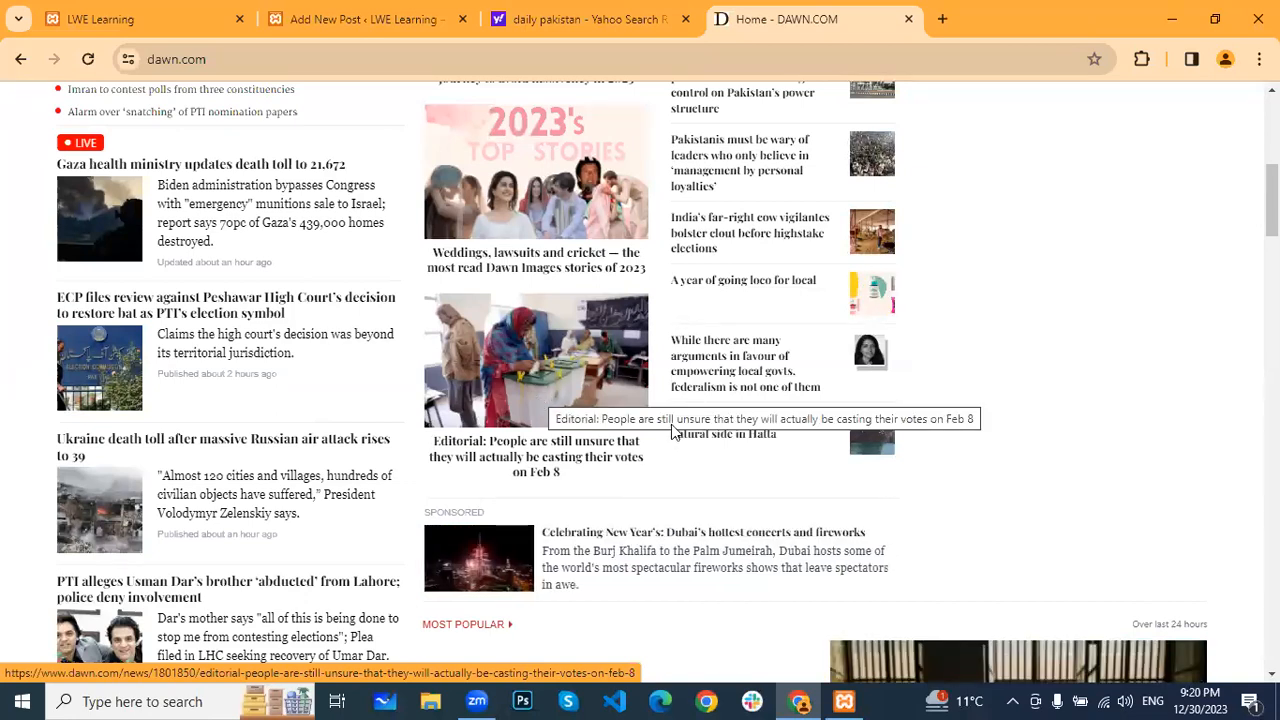
scroll(643, 307, "up", 1)
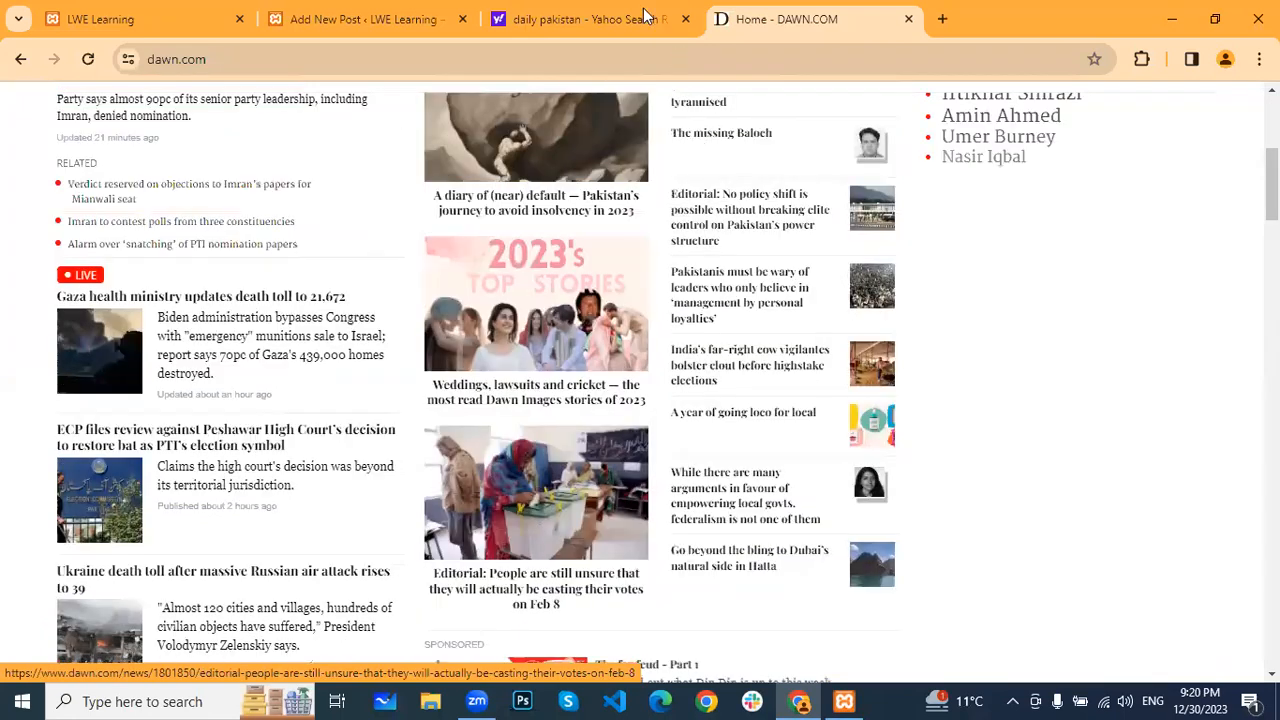
scroll(644, 283, "up", 3)
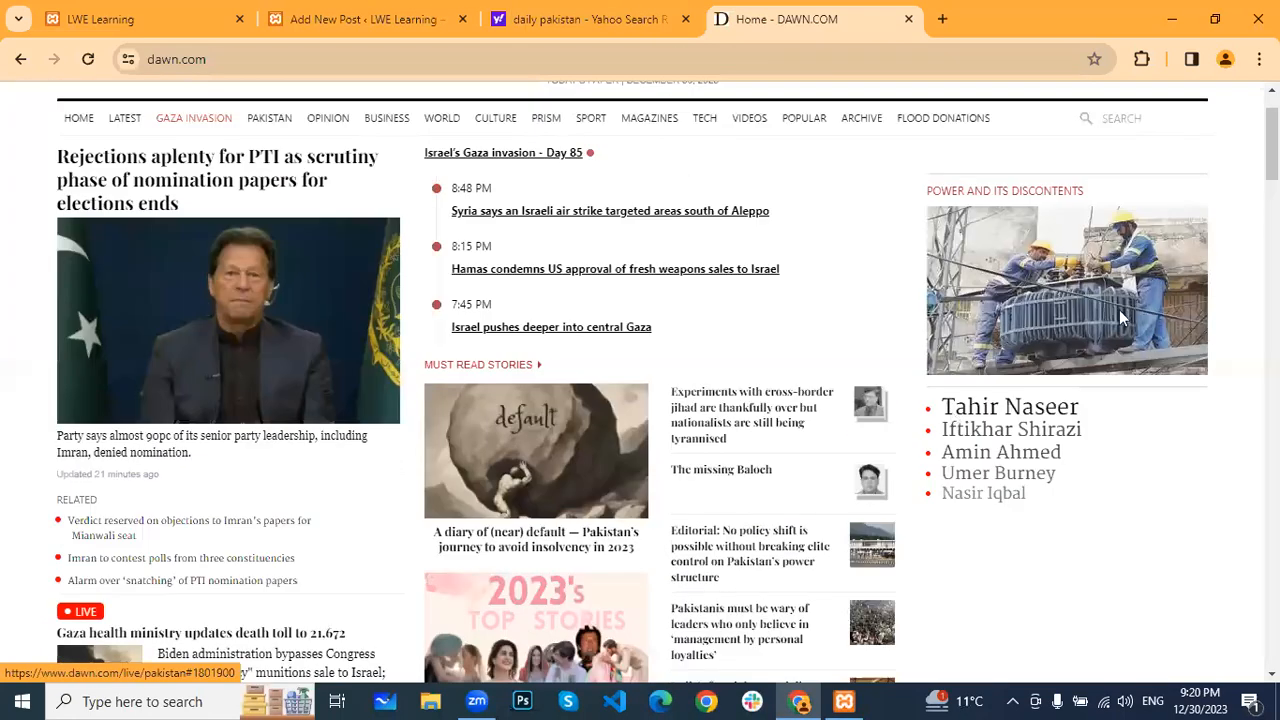
Switch to the inflation post in the editor and review its text, category, featured image and excerpt field
key("ctrl+2")
scroll(274, 225, "down", 3)
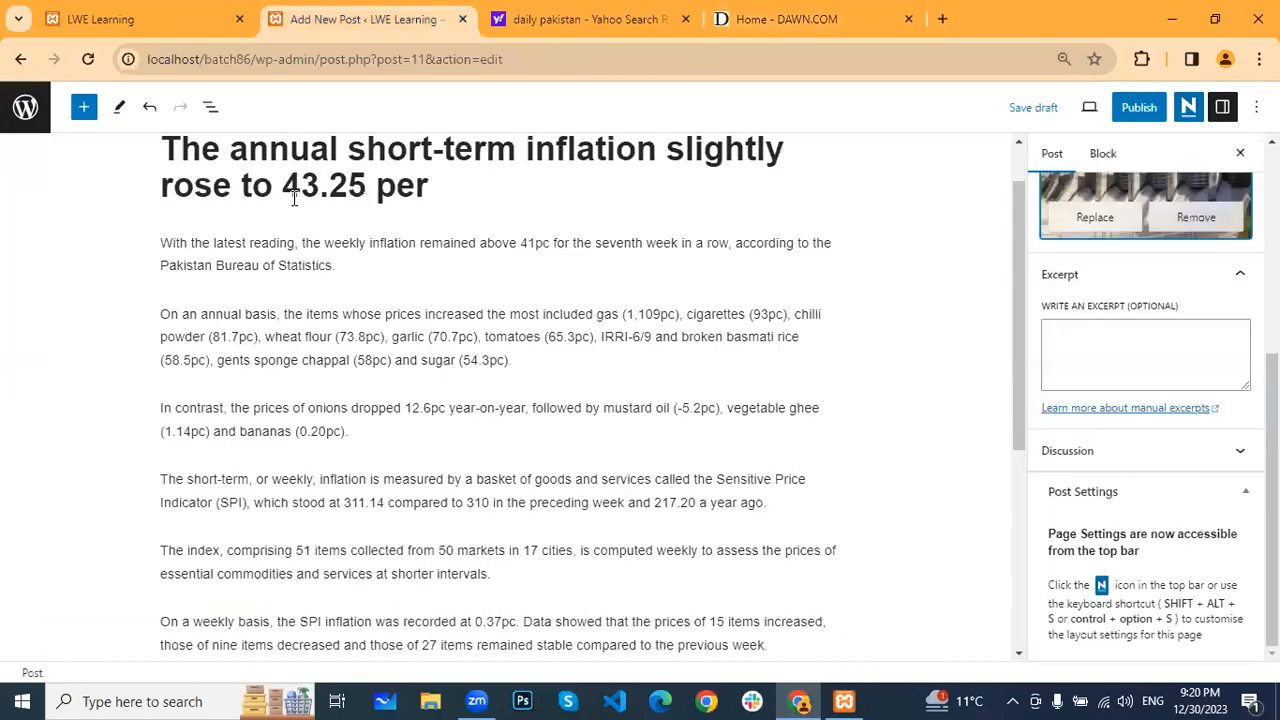
scroll(274, 243, "up", 2)
scroll(480, 335, "down", 5)
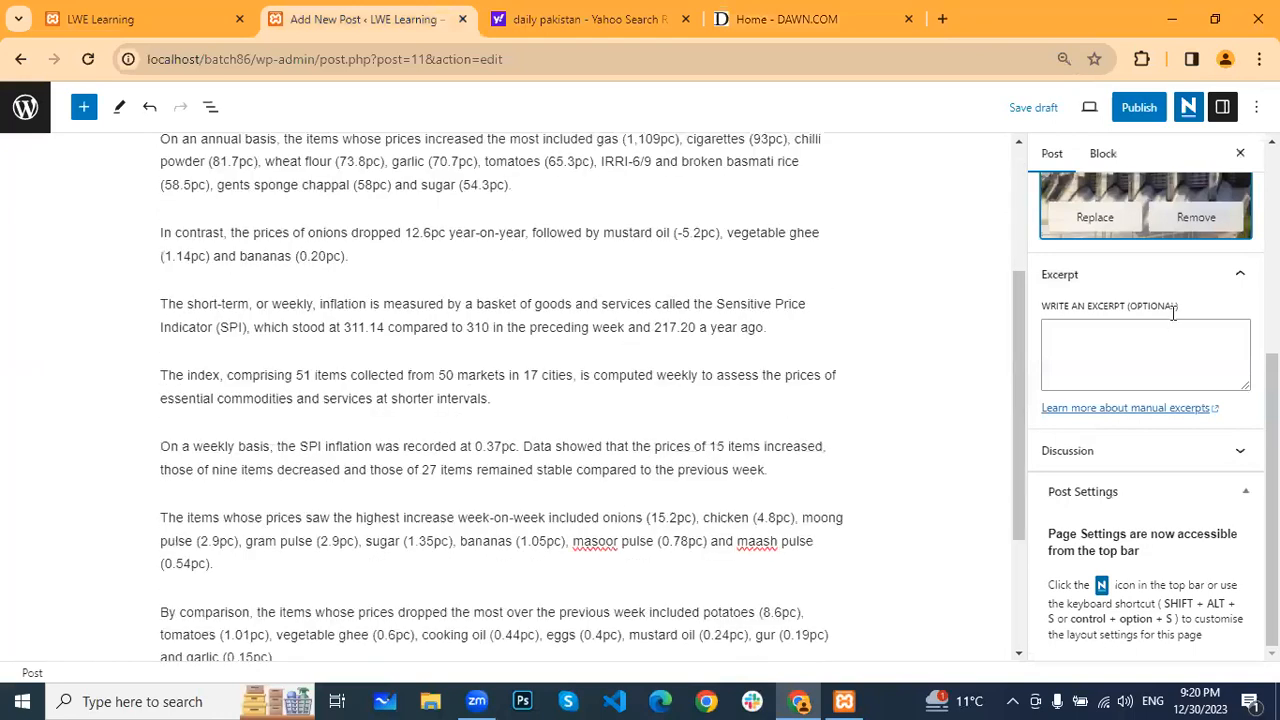
scroll(1172, 240, "up", 1)
scroll(1172, 220, "up", 3)
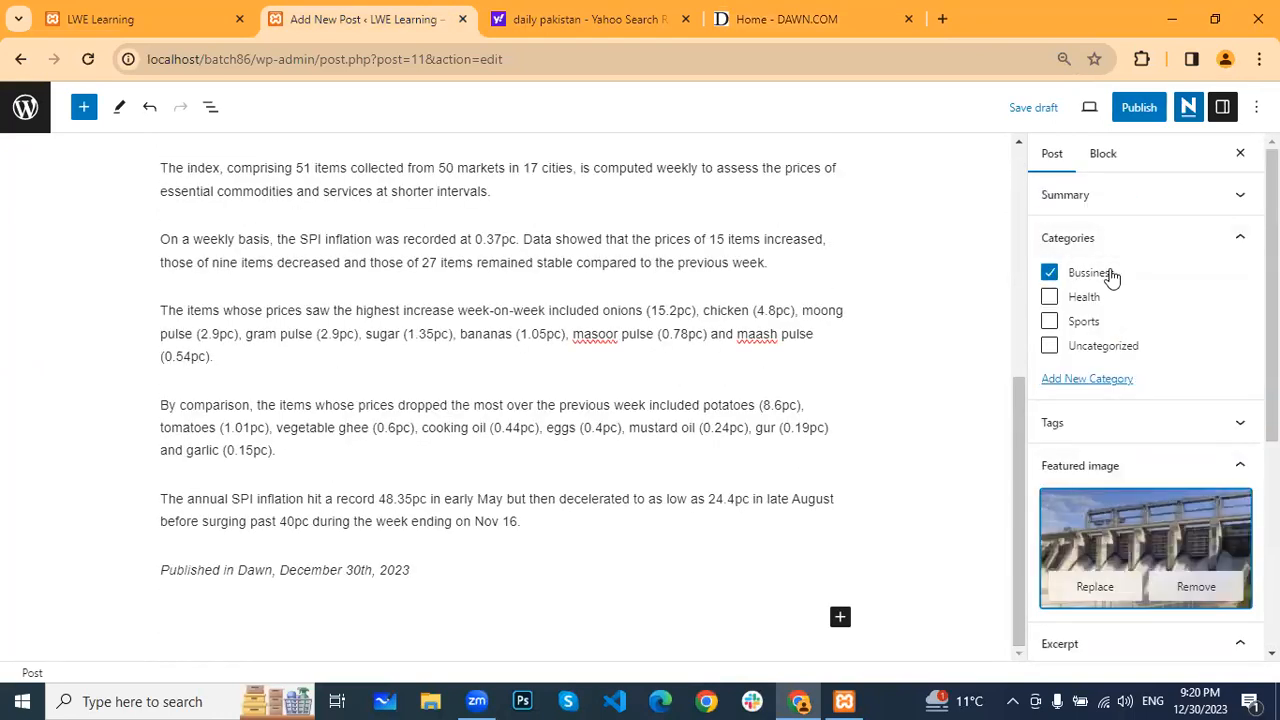
scroll(1135, 307, "down", 3)
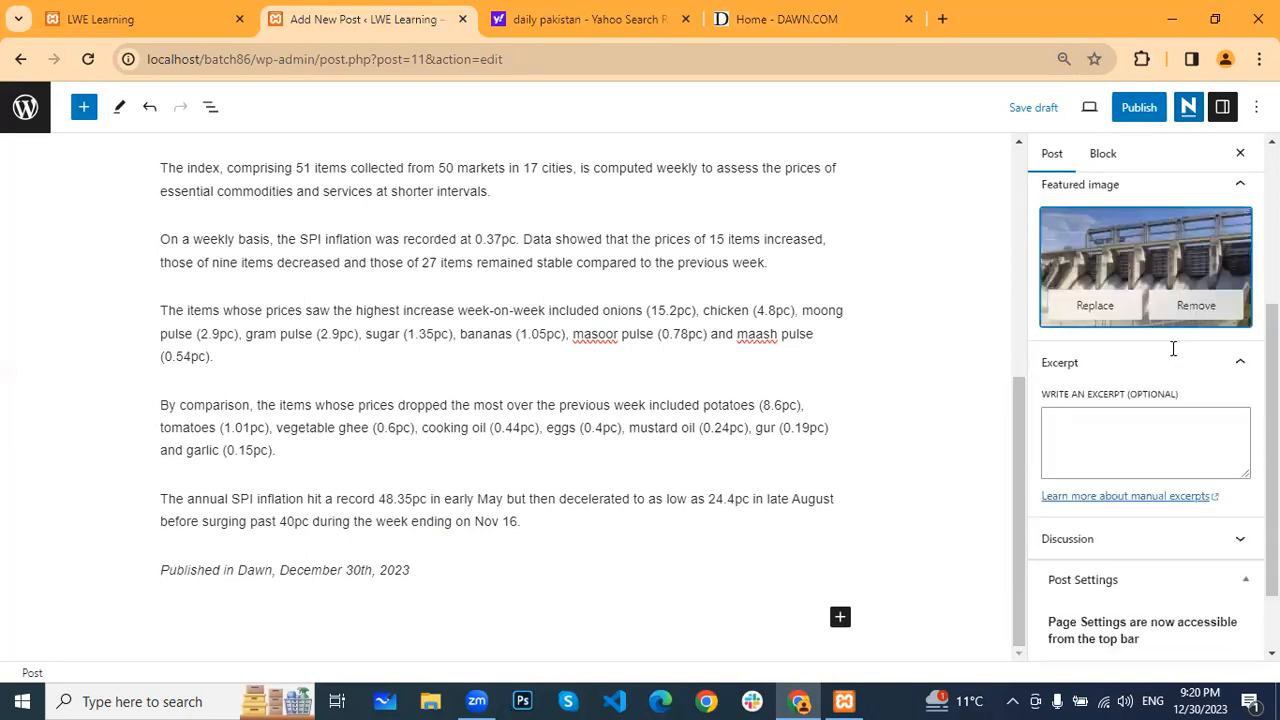
scroll(1128, 326, "down", 1)
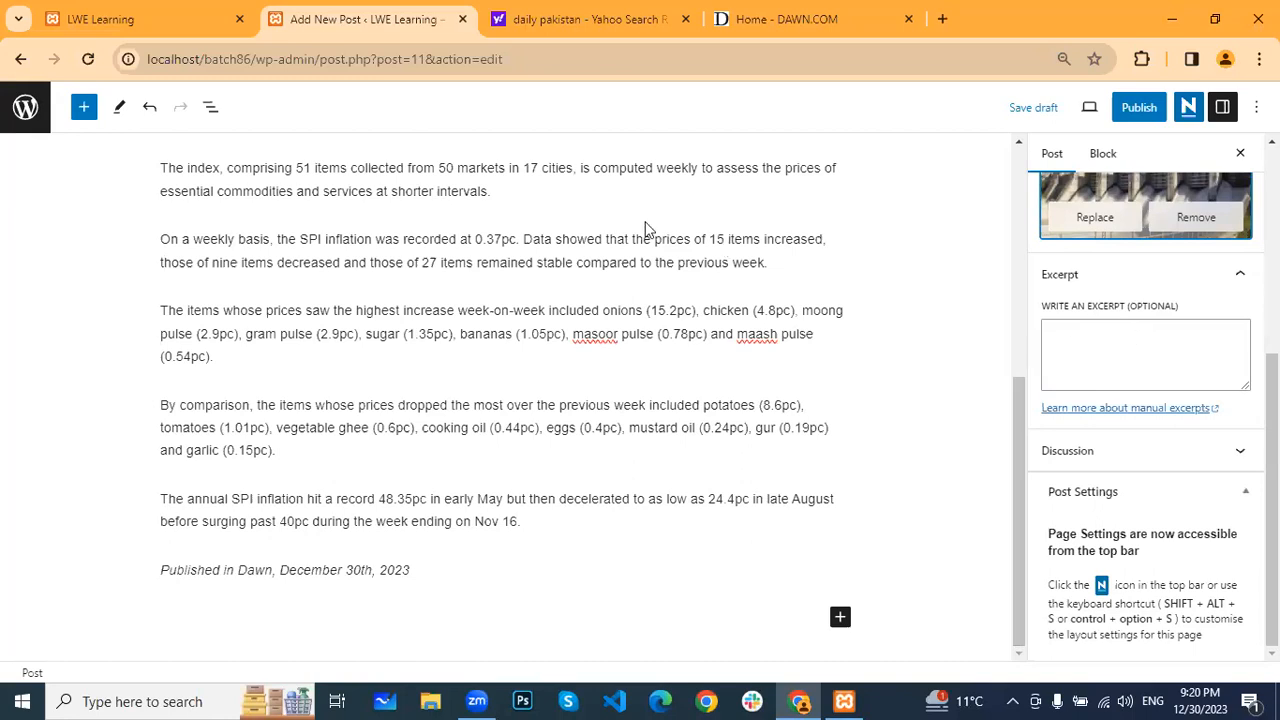
scroll(646, 223, "up", 1)
scroll(646, 223, "up", 5)
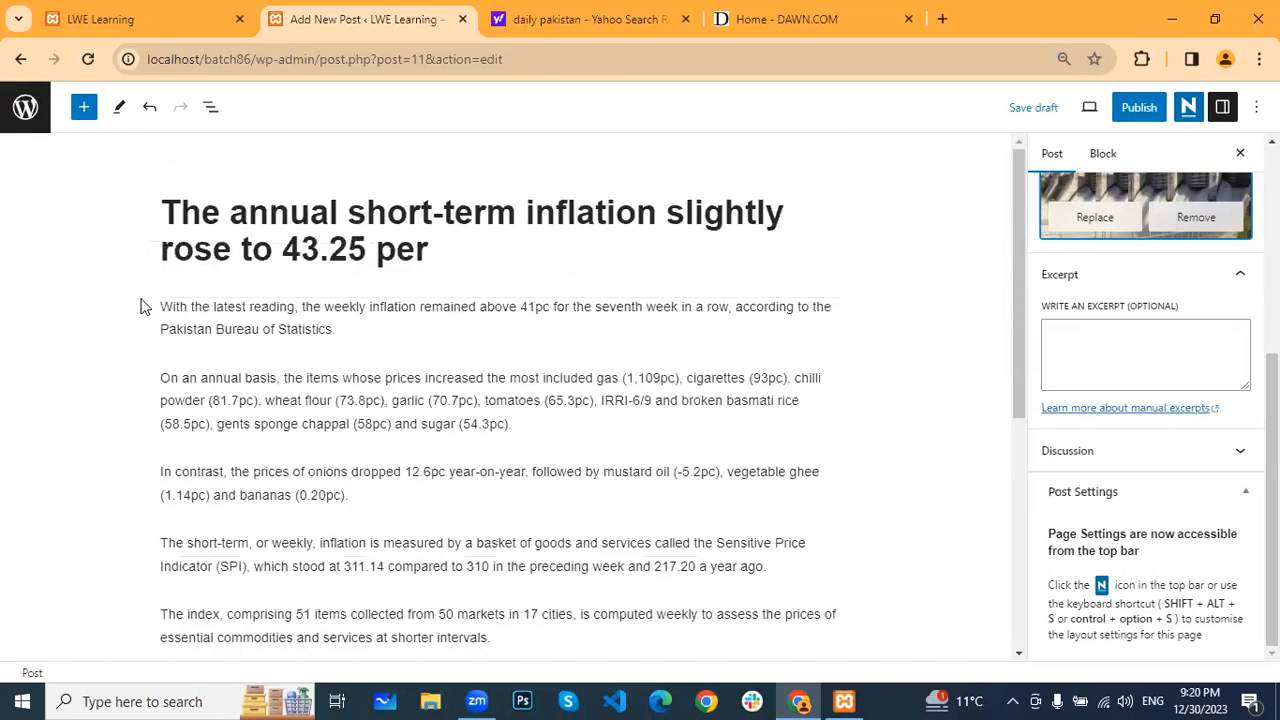
Copy "With the latest reading, the weekly inflation remained above" from the first paragraph into the post's excerpt
left_click(298, 308)
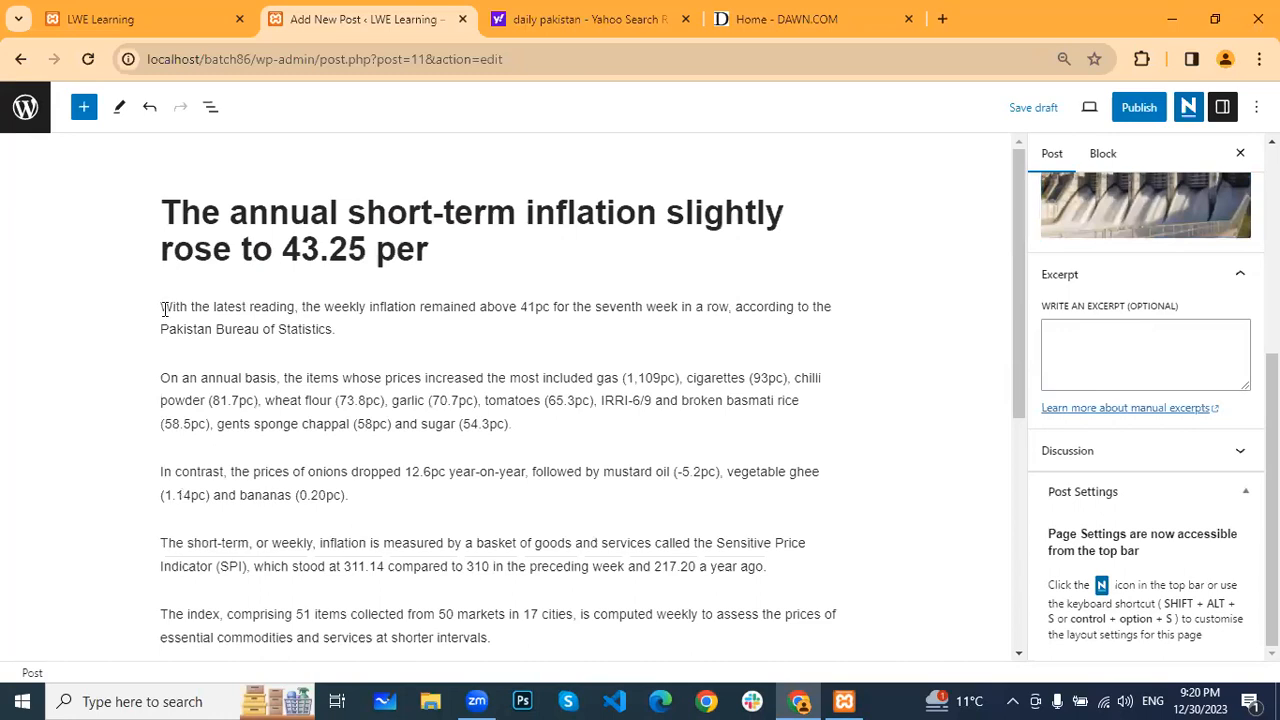
left_click_drag(161, 306, 518, 307)
key("ctrl+c")
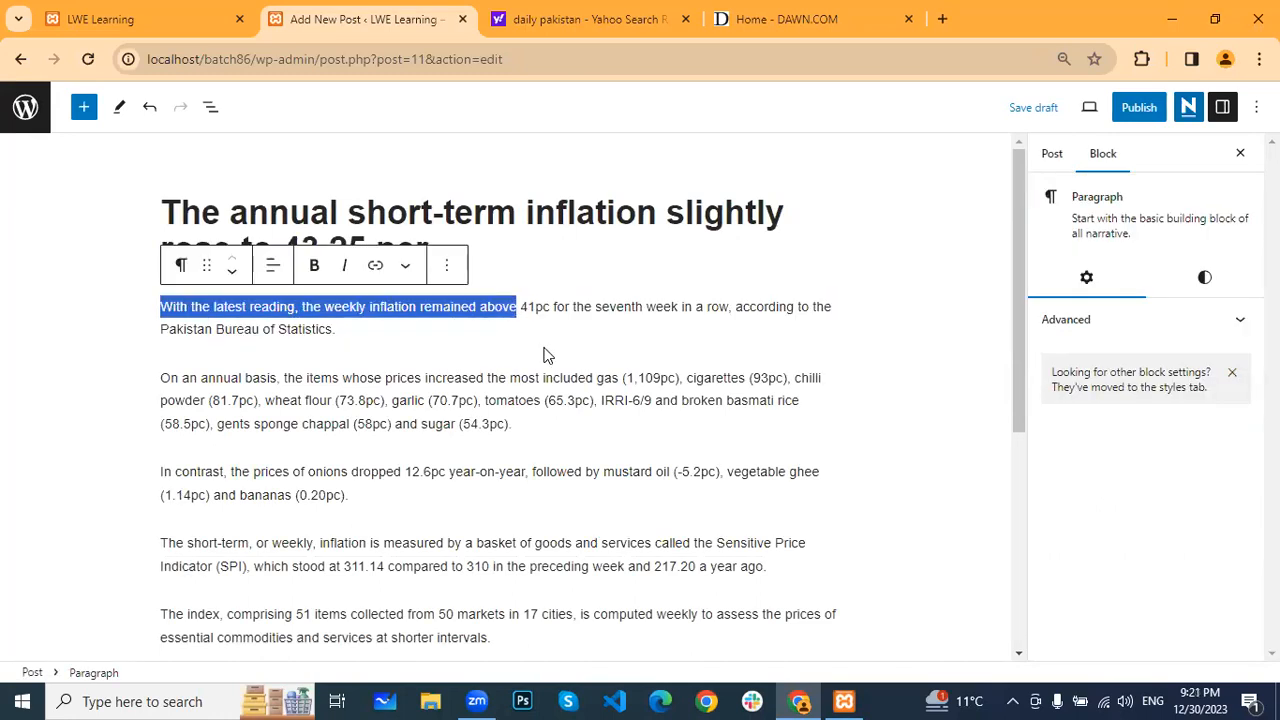
left_click(976, 316)
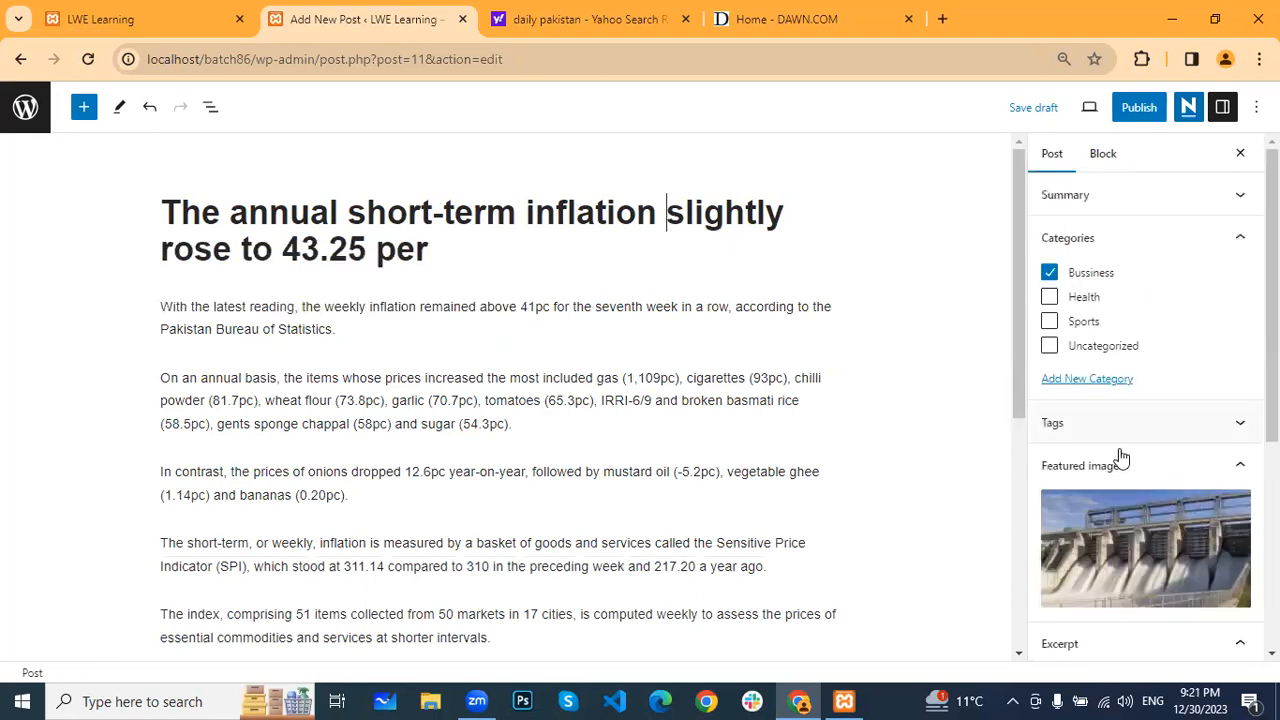
scroll(1143, 466, "down", 3)
left_click(1126, 434)
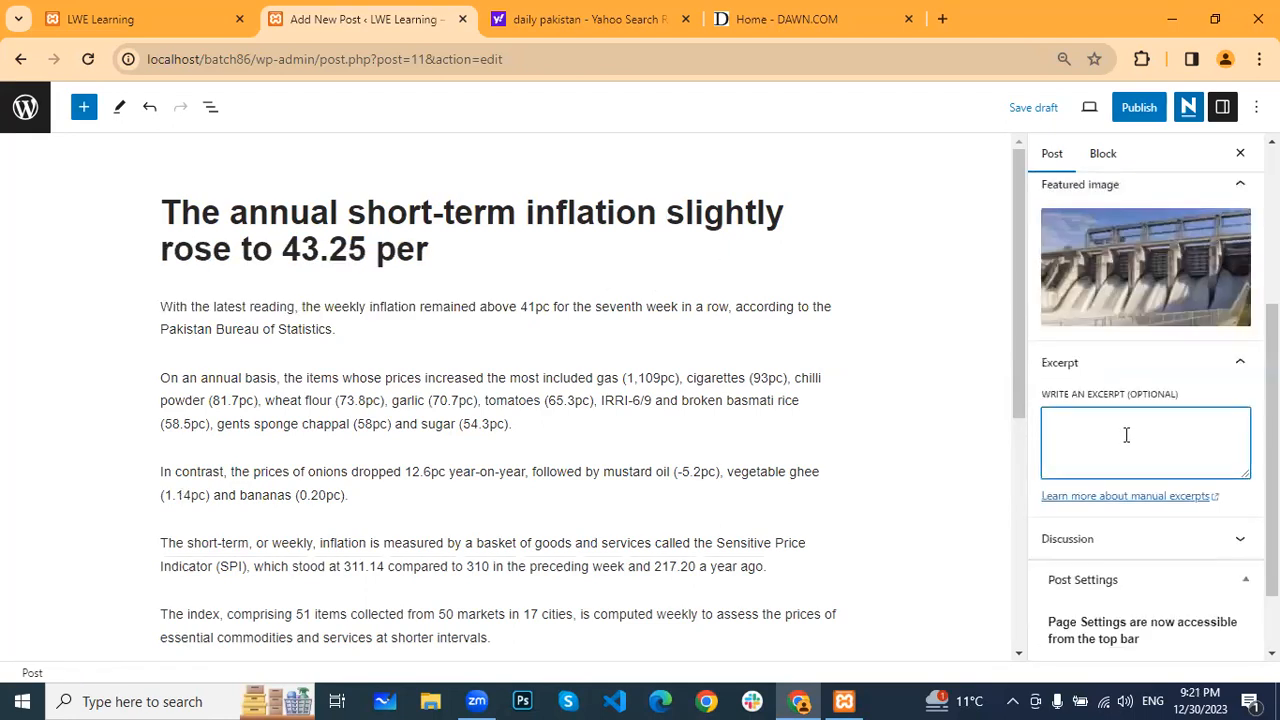
key("ctrl+v")
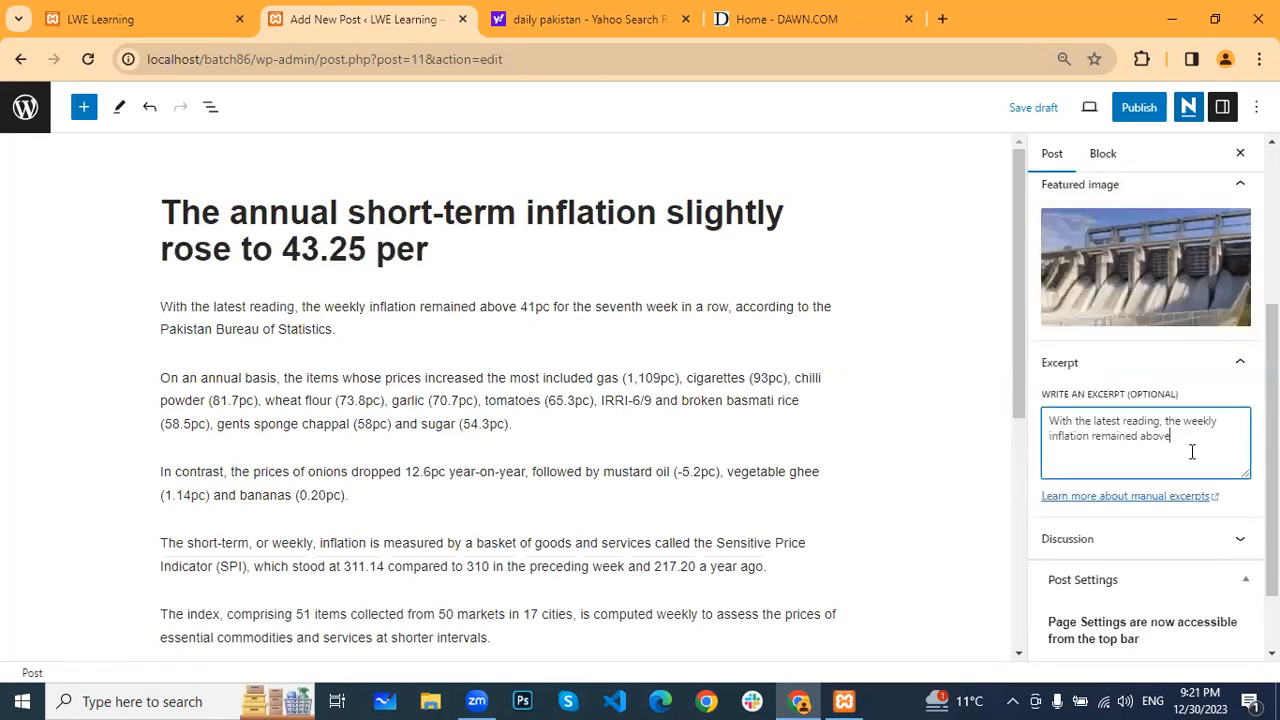
Publish the inflation post and return to the list of all posts
left_click(1145, 112)
left_click(1103, 107)
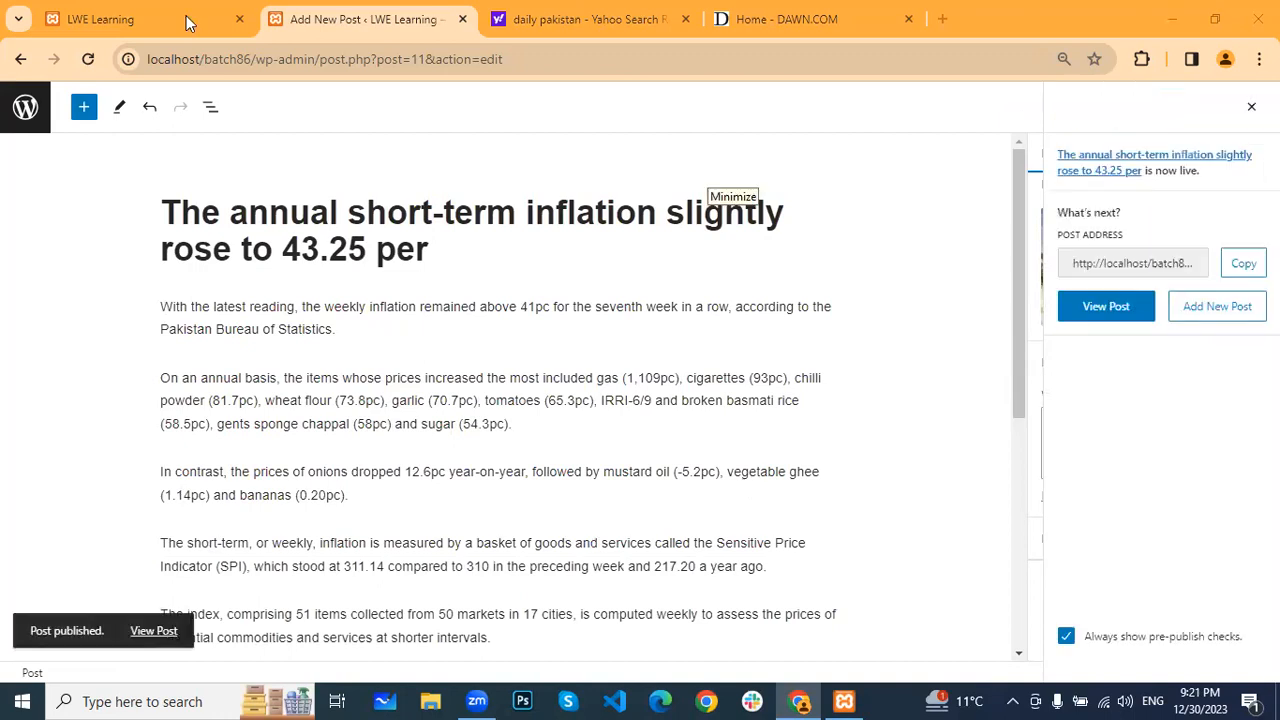
left_click(22, 112)
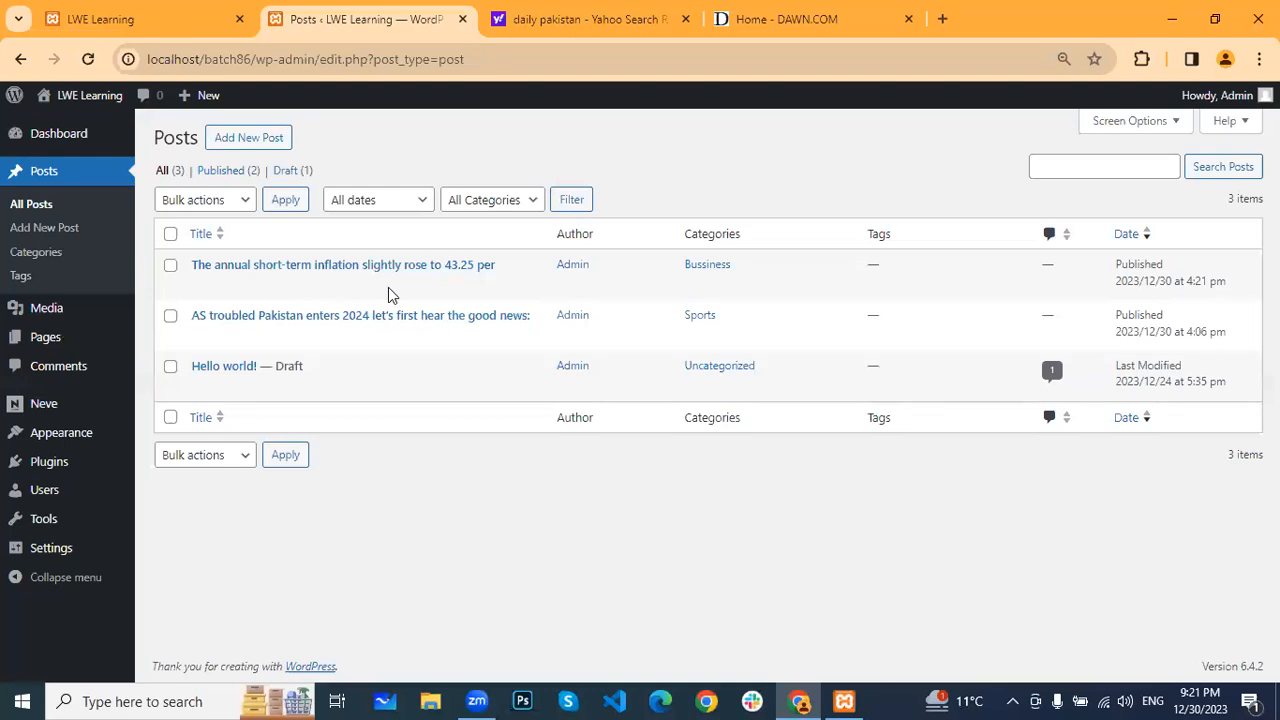
Reload the LWE Learning homepage and compare the inflation post's excerpt with the text shown under the other post
left_click(100, 19)
left_click(88, 59)
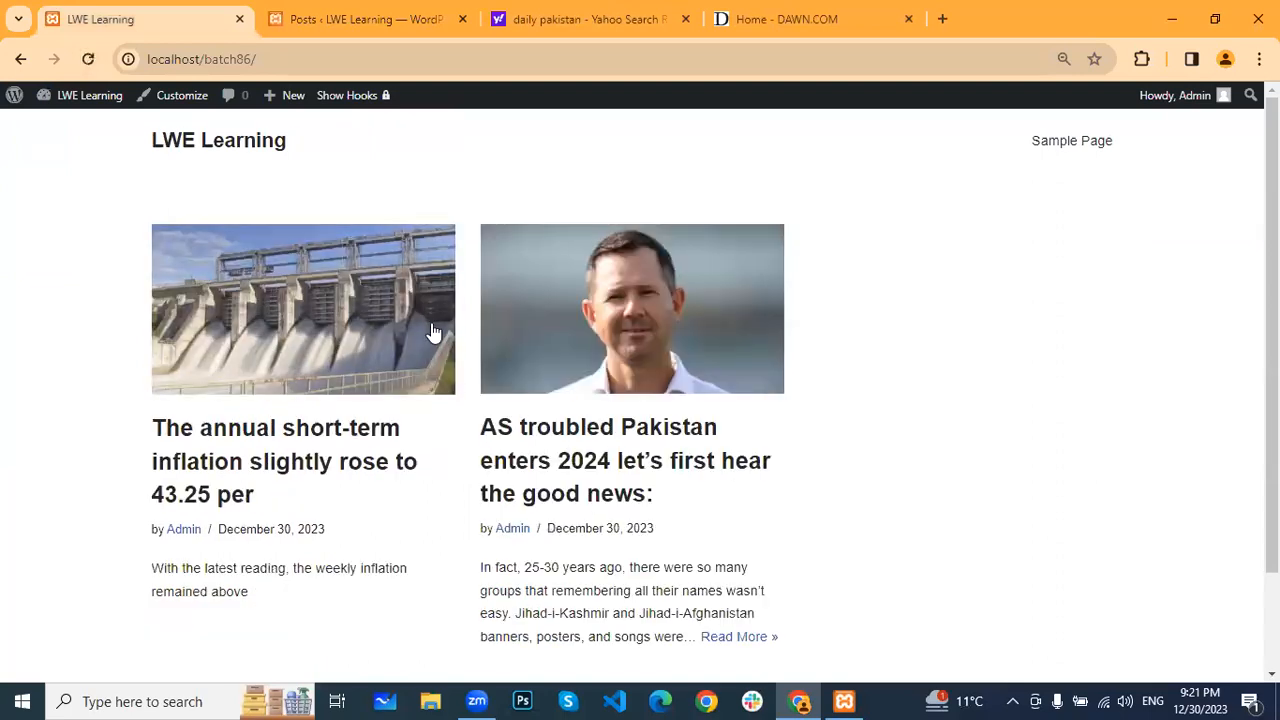
scroll(220, 377, "down", 2)
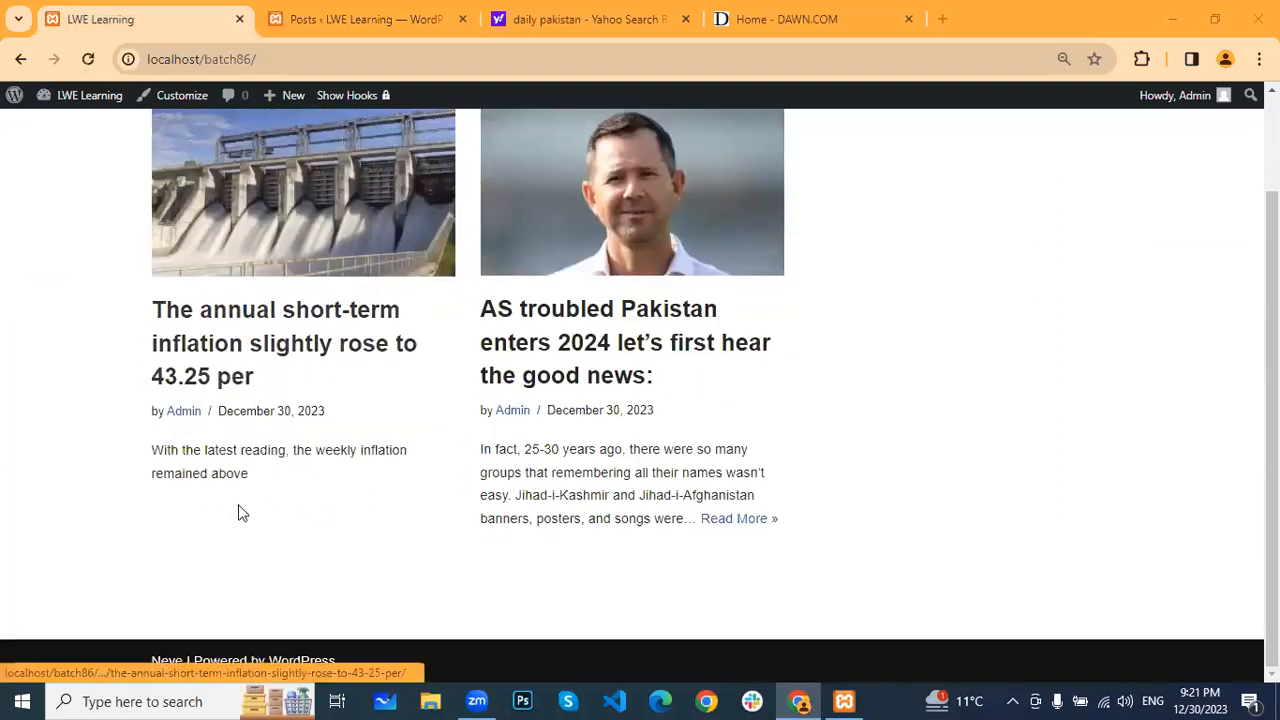
left_click_drag(155, 449, 250, 486)
left_click(262, 490)
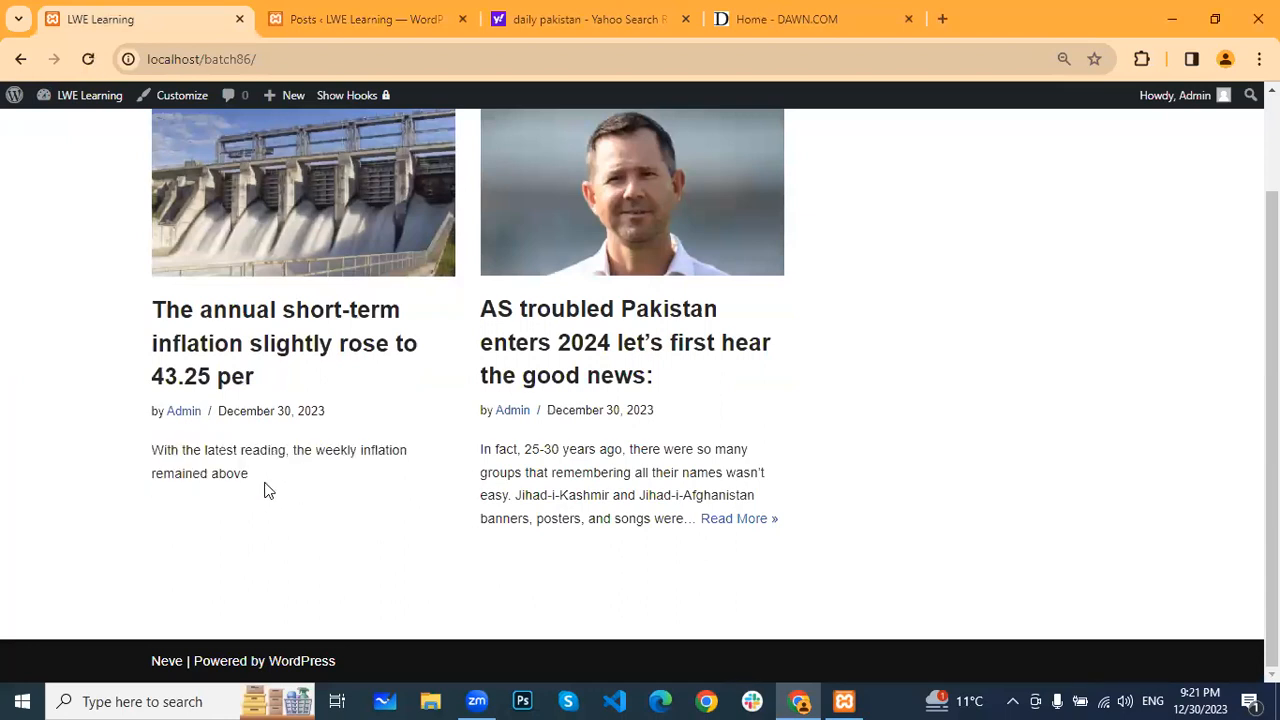
double_click(170, 451)
right_click(255, 486)
left_click(177, 466)
left_click_drag(483, 449, 768, 476)
left_click(803, 481)
scroll(780, 447, "up", 2)
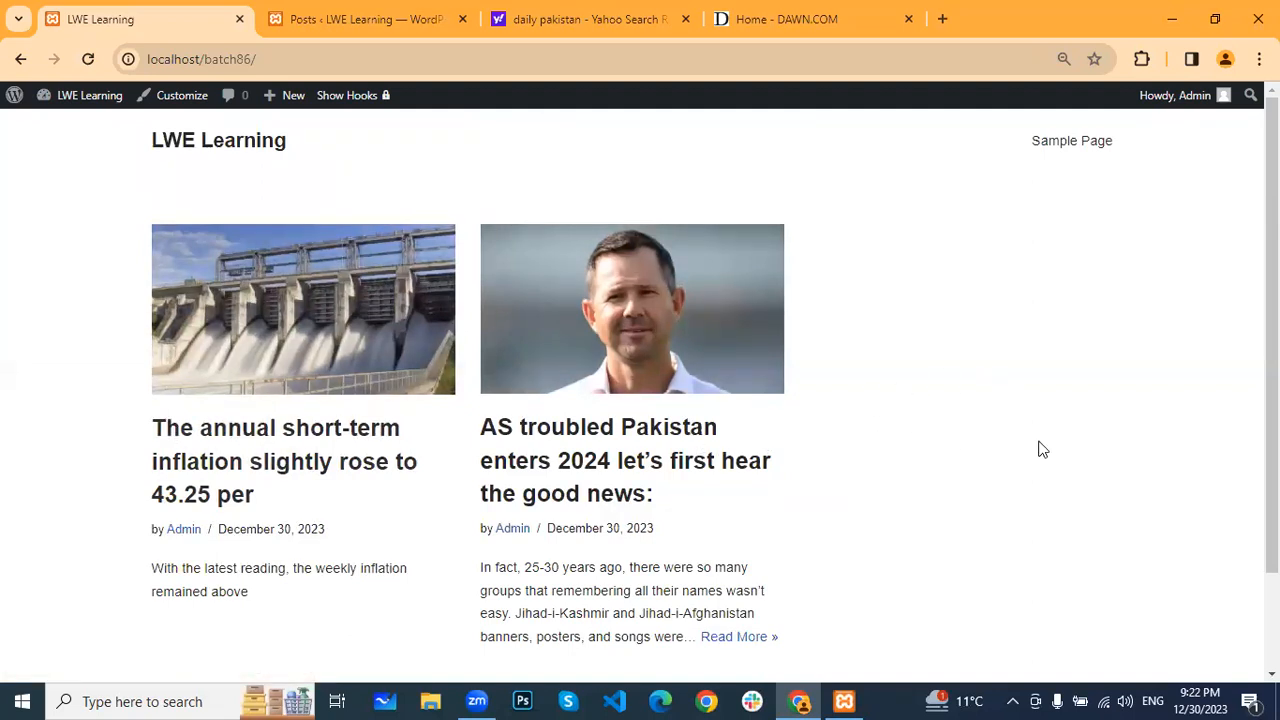
scroll(1038, 449, "down", 2)
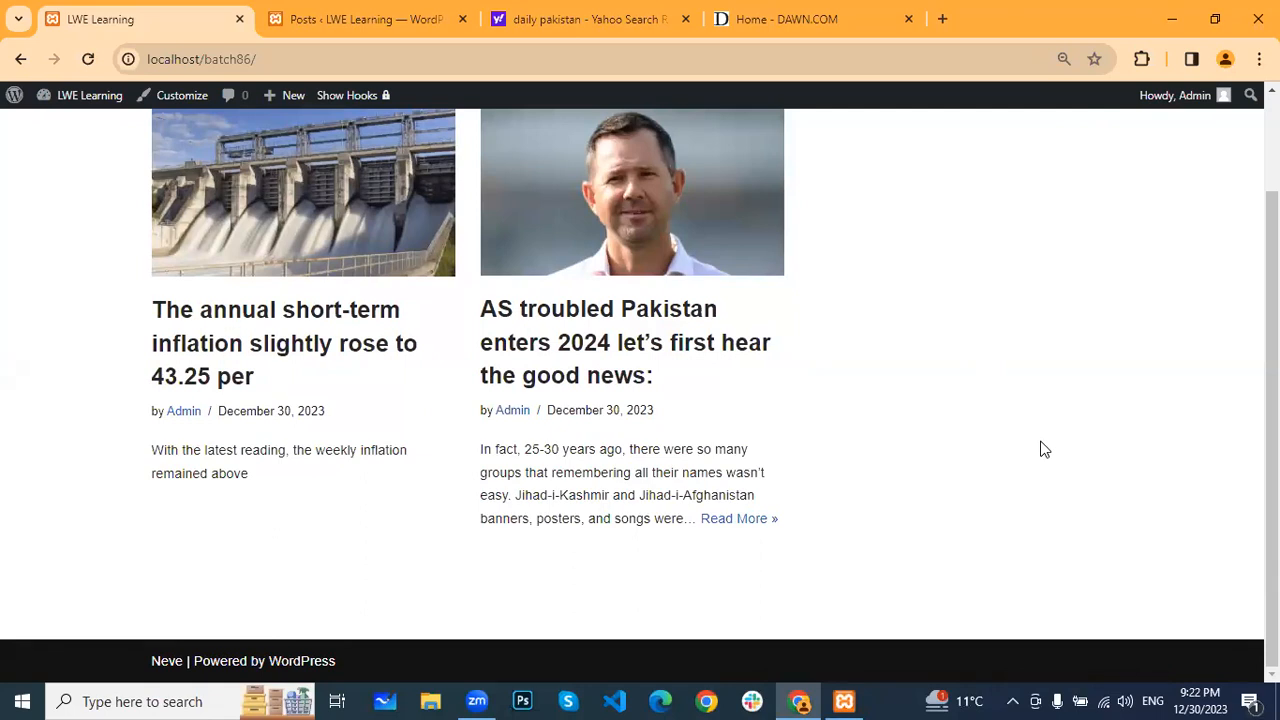
scroll(1020, 428, "up", 1)
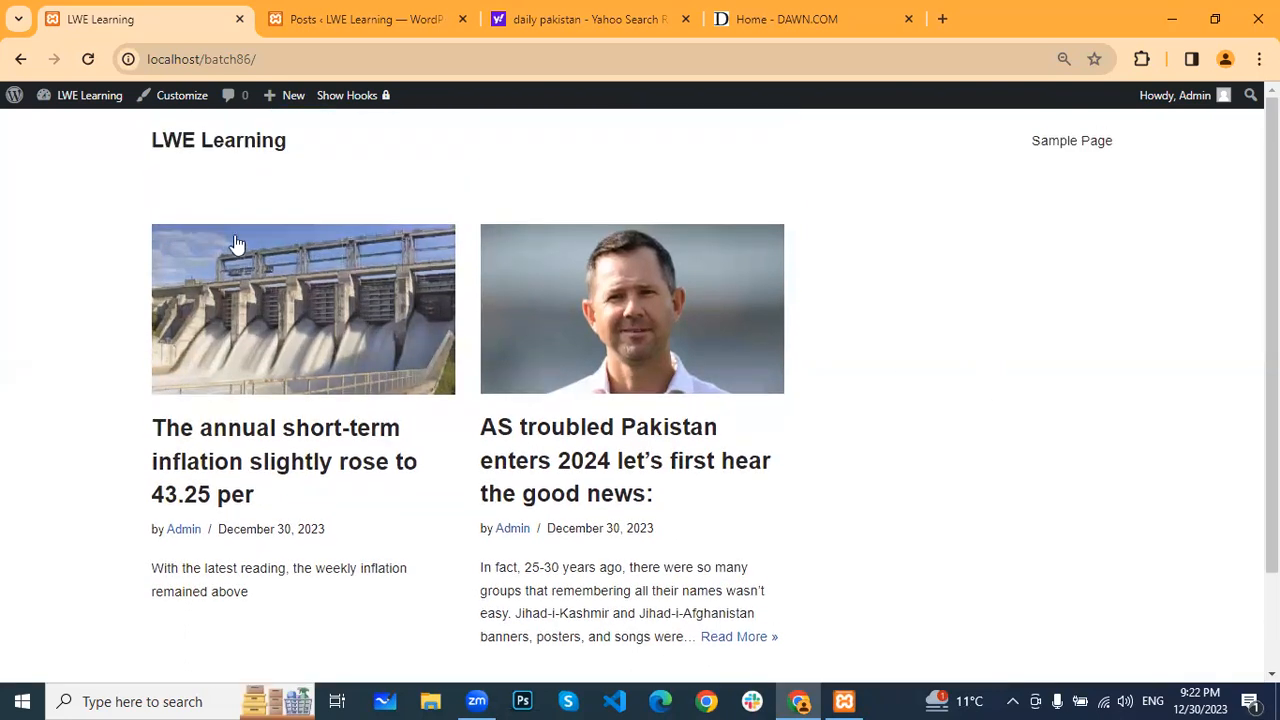
scroll(1020, 428, "down", 1)
scroll(923, 474, "down", 1)
scroll(923, 474, "up", 1)
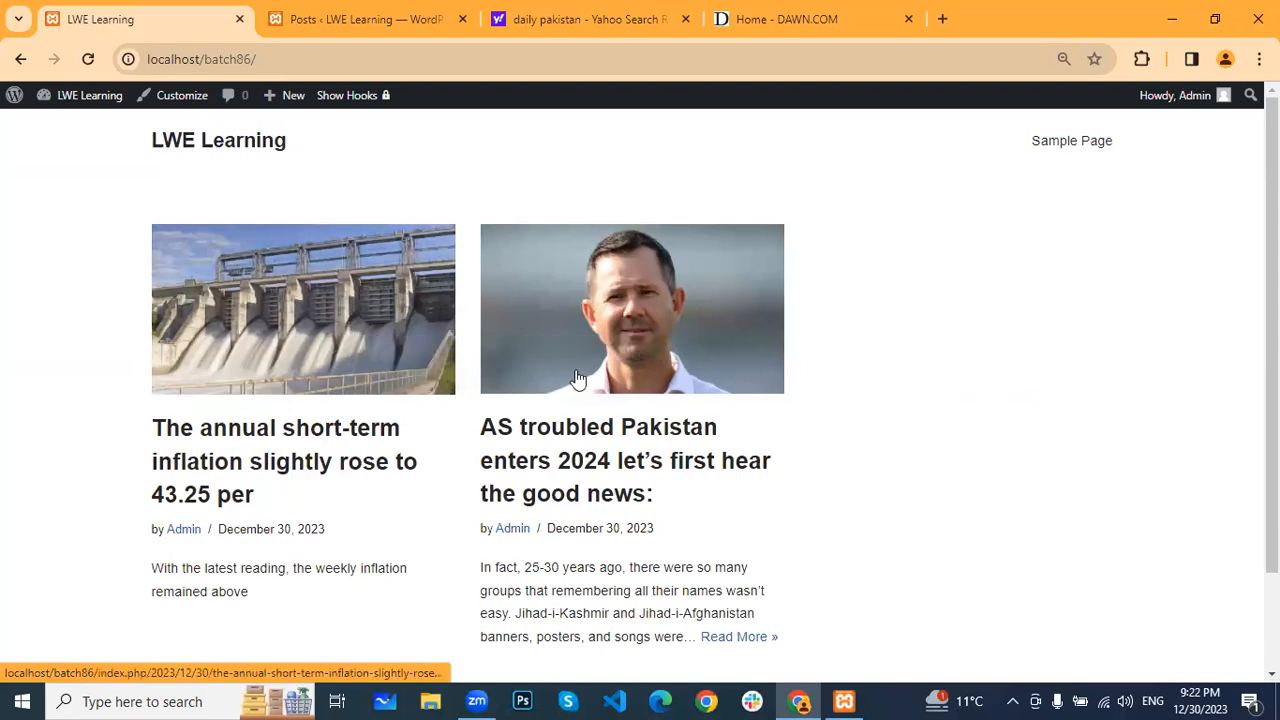
Compare the category navigation on Dawn's homepage with the local site's header, and check the categories in the posts list
left_click(785, 20)
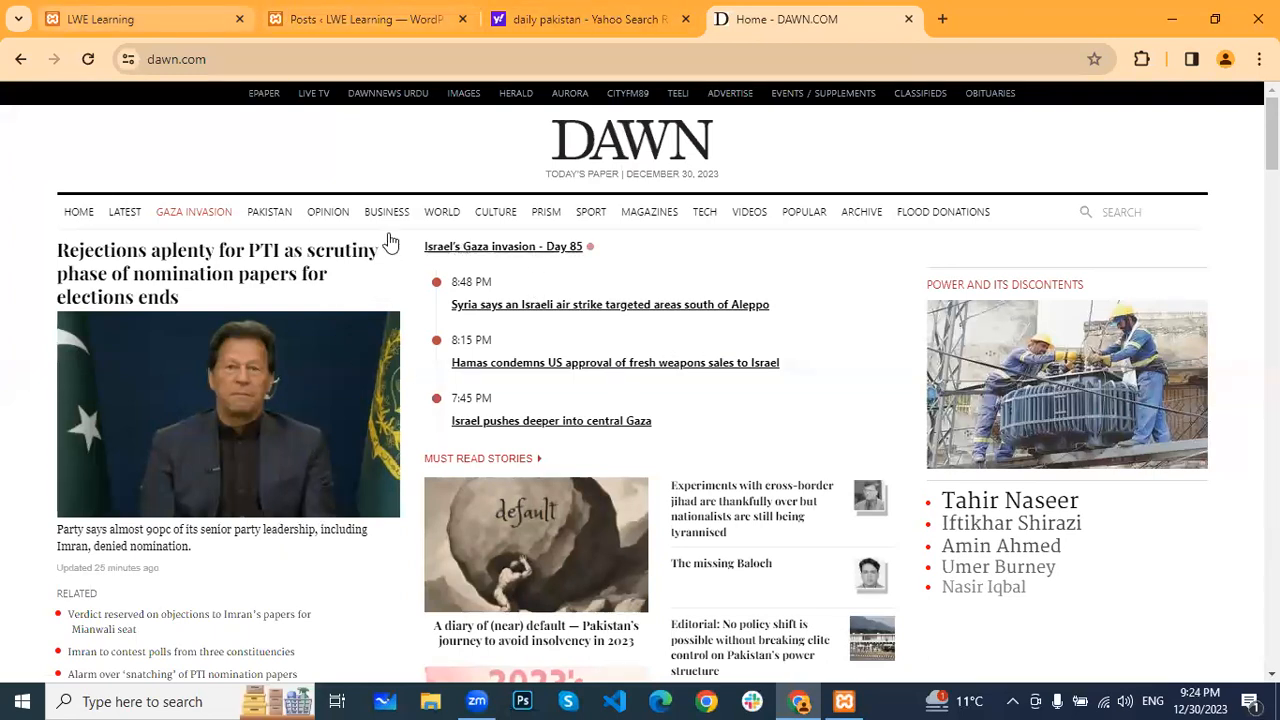
key("ctrl+1")
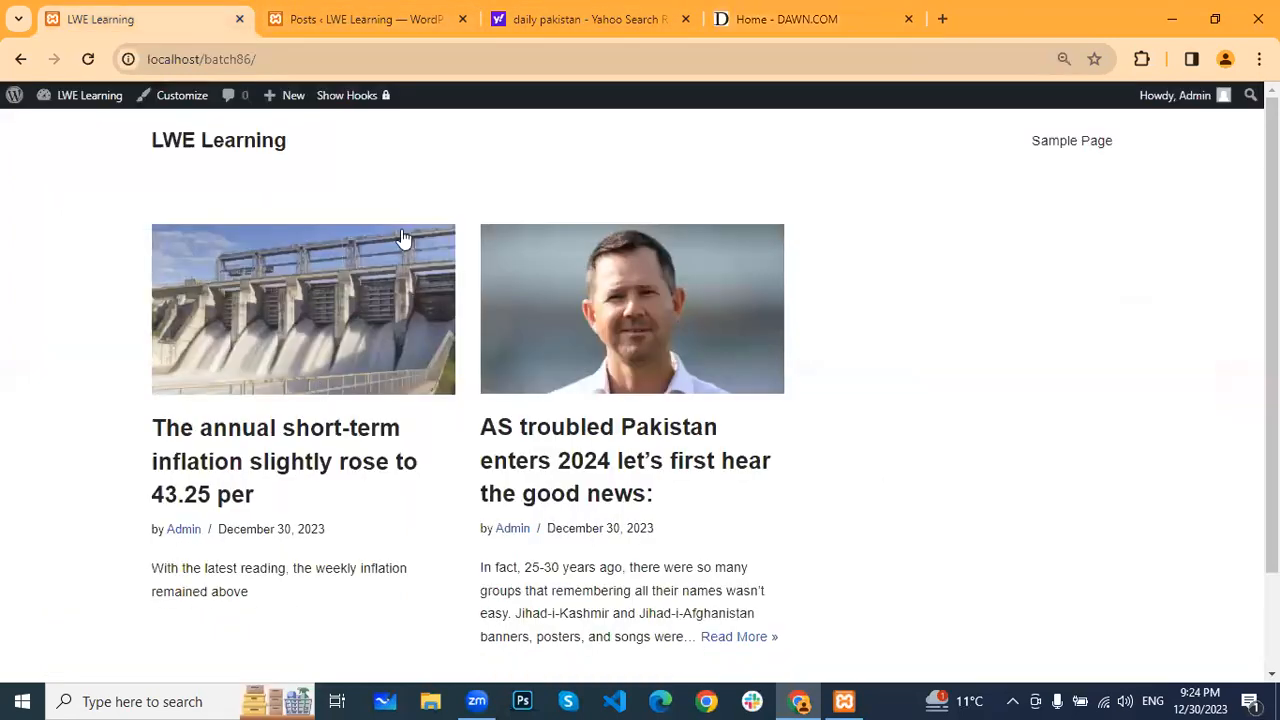
left_click(365, 19)
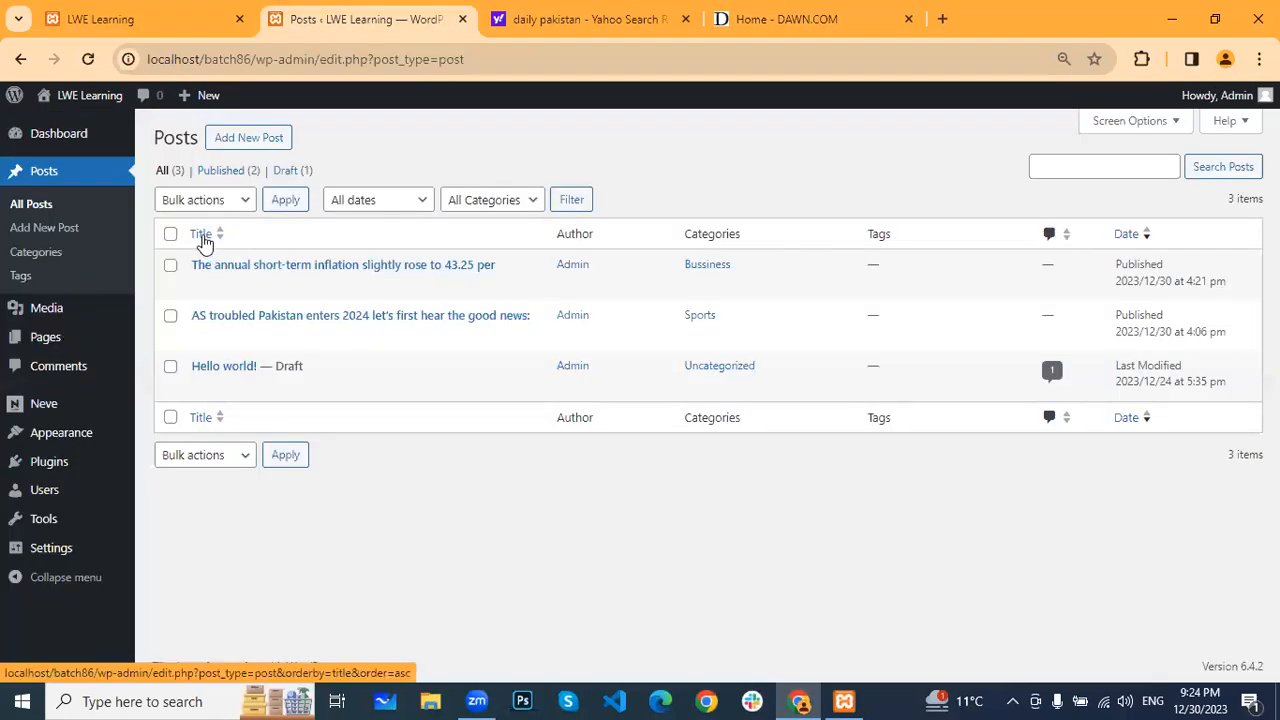
left_click(192, 19)
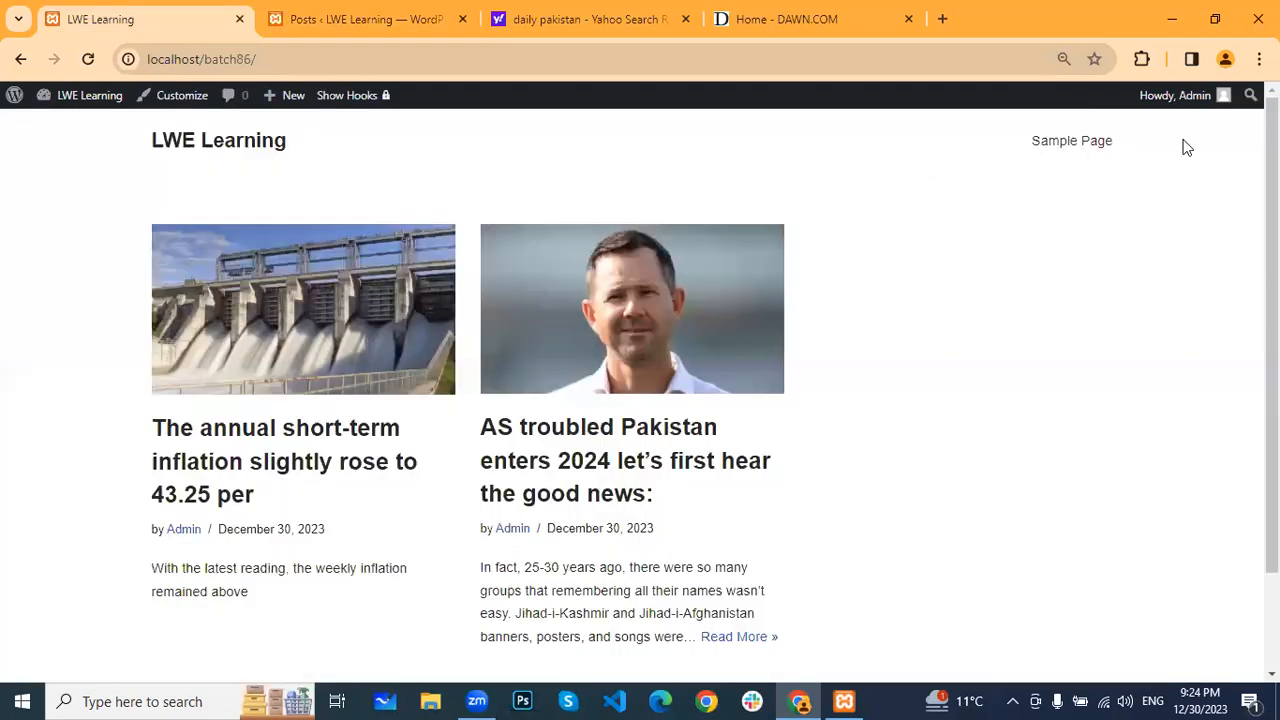
Return to the WordPress dashboard and open the Menus page under the appearance settings
left_click(397, 9)
mouse_move(78, 436)
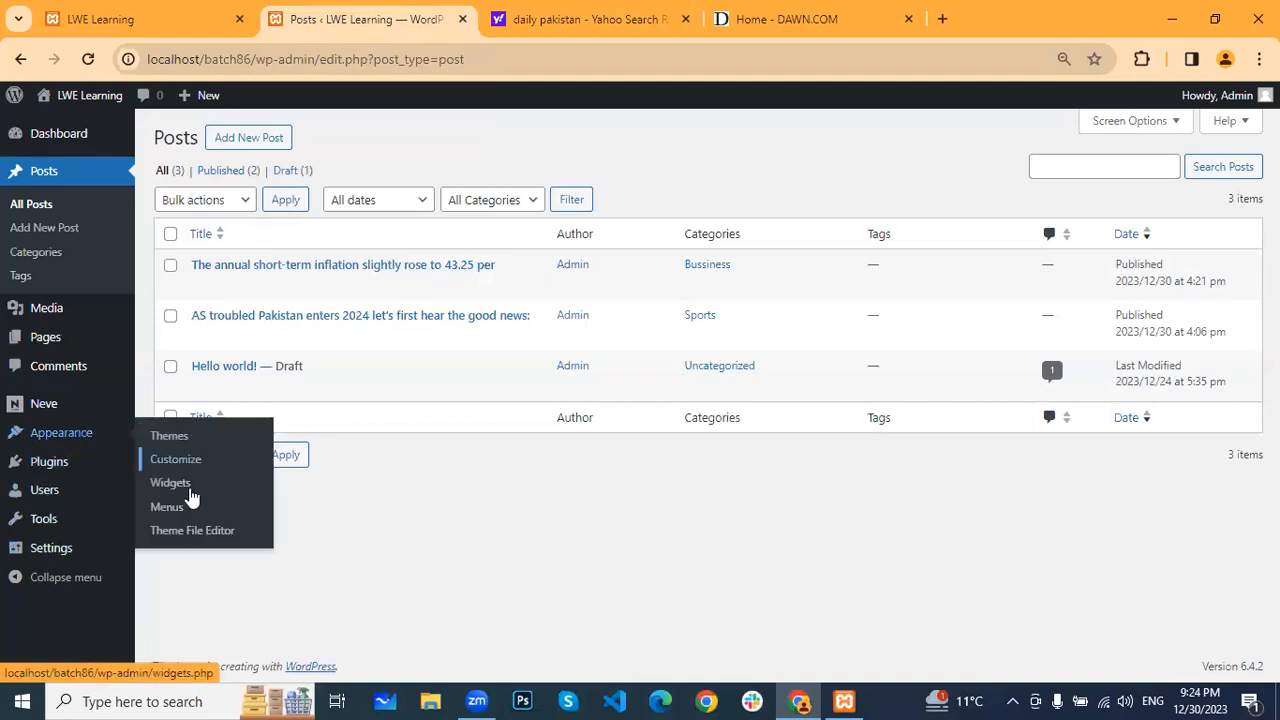
left_click(166, 507)
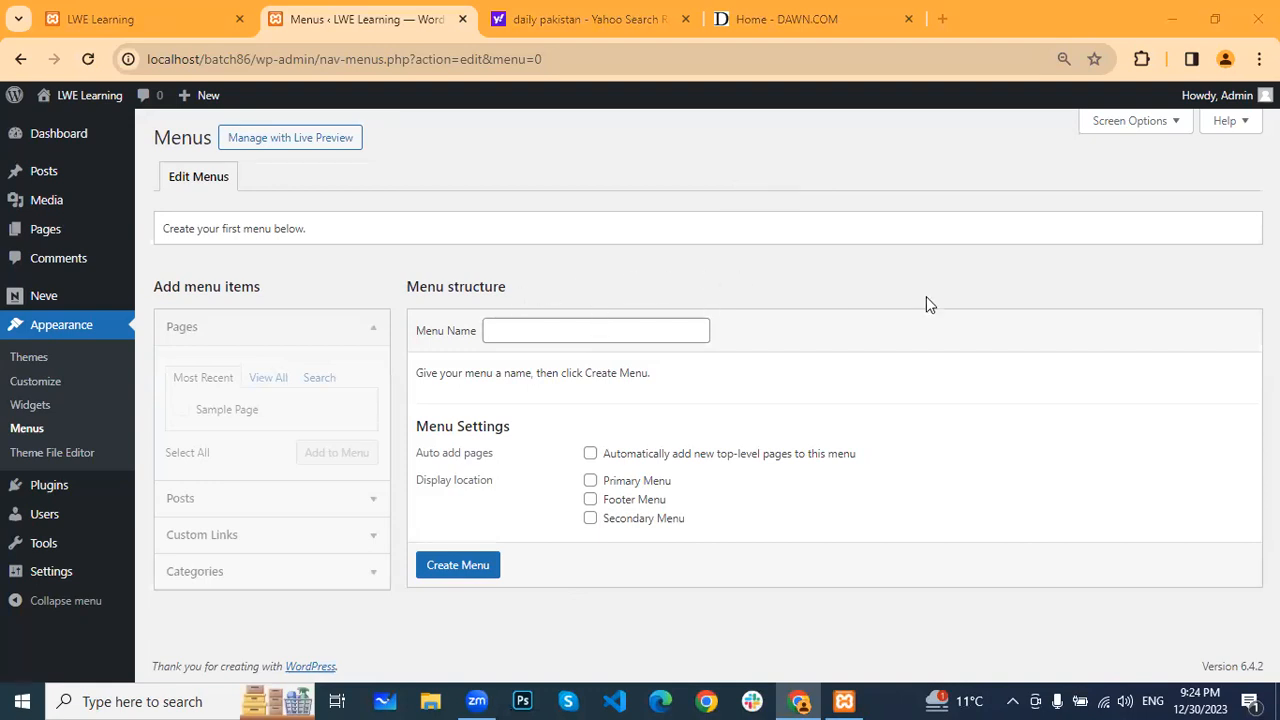
Create a new navigation menu named "blog menu"
left_click(549, 330)
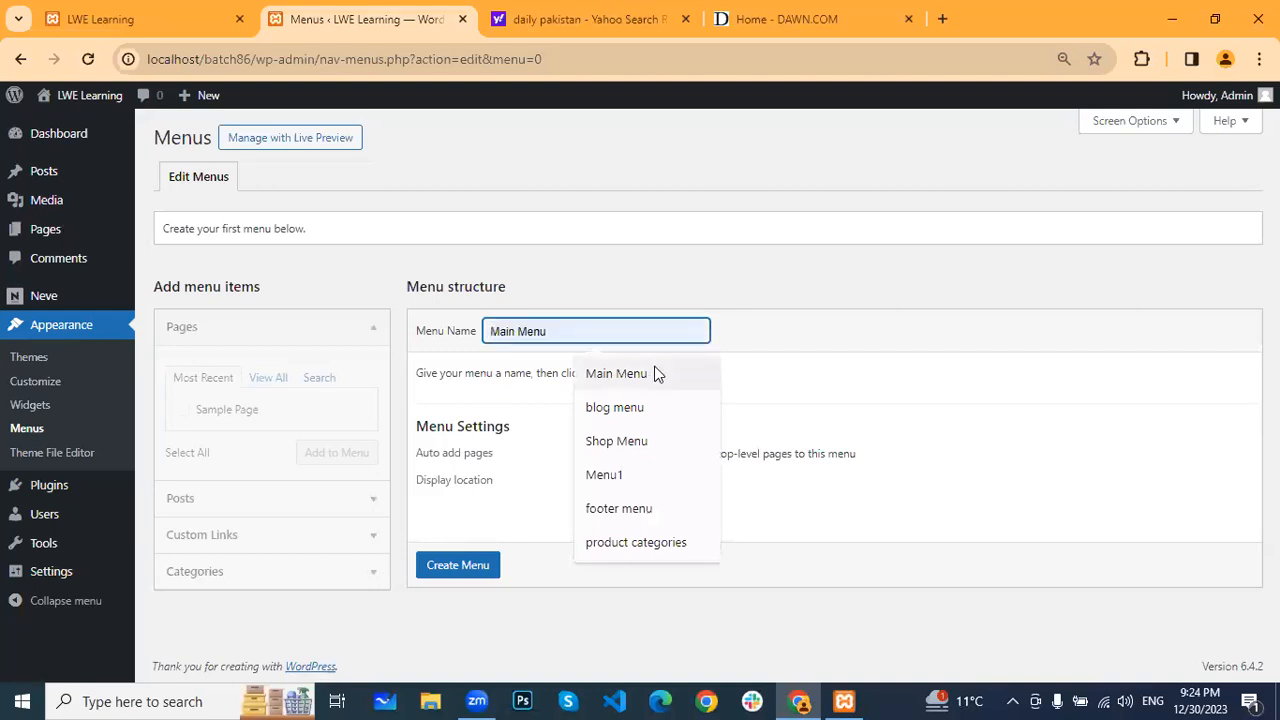
left_click(655, 407)
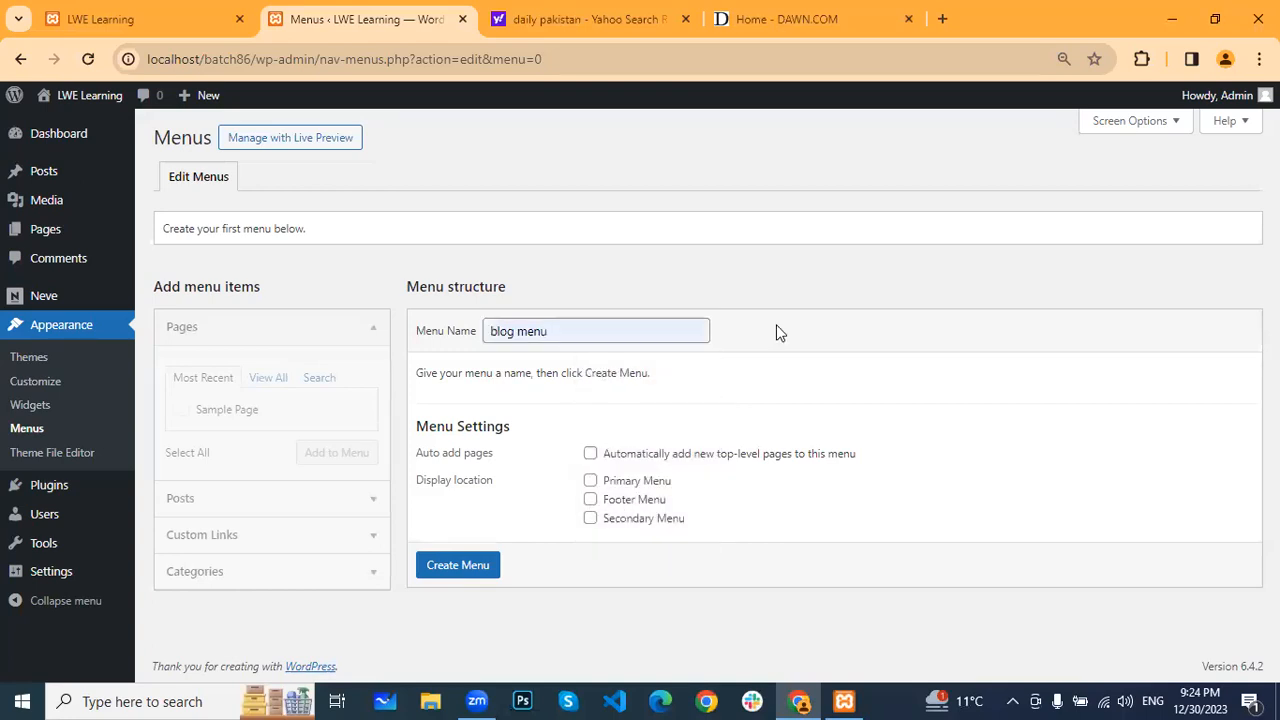
left_click(470, 566)
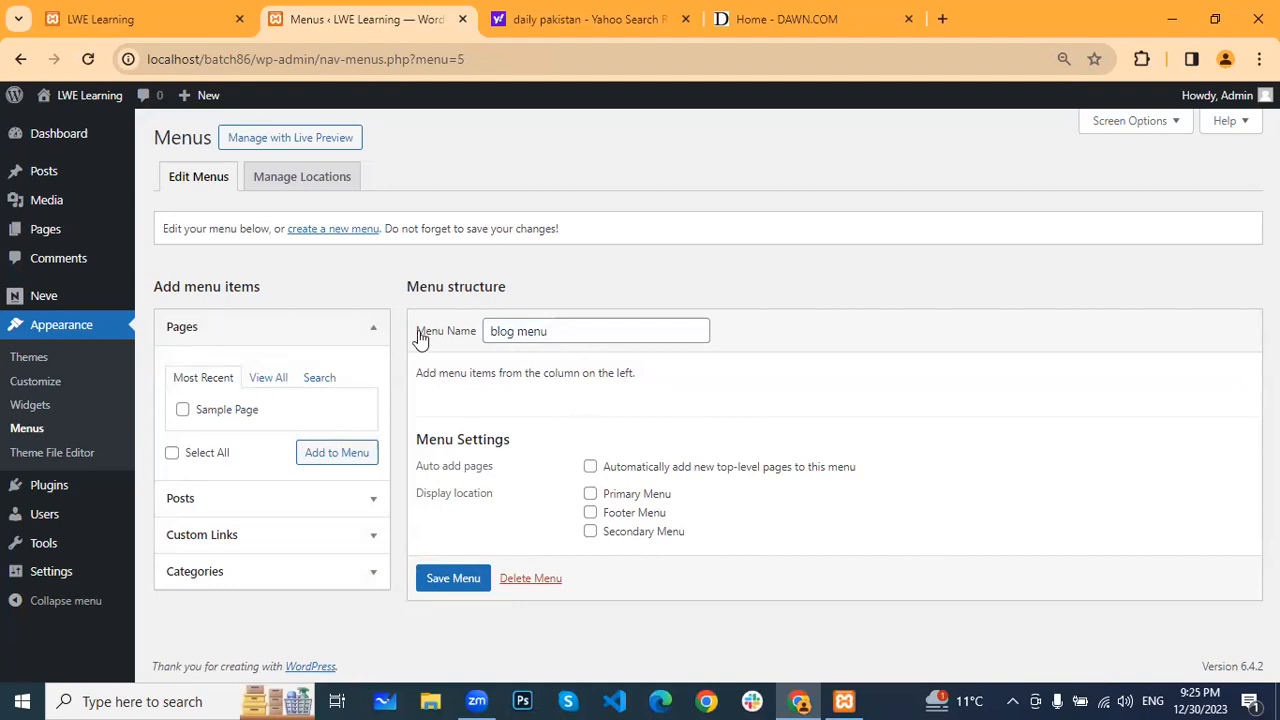
Expand the custom link options for the menu, and check where the Flood Donations link on Dawn's homepage leads
left_click(295, 331)
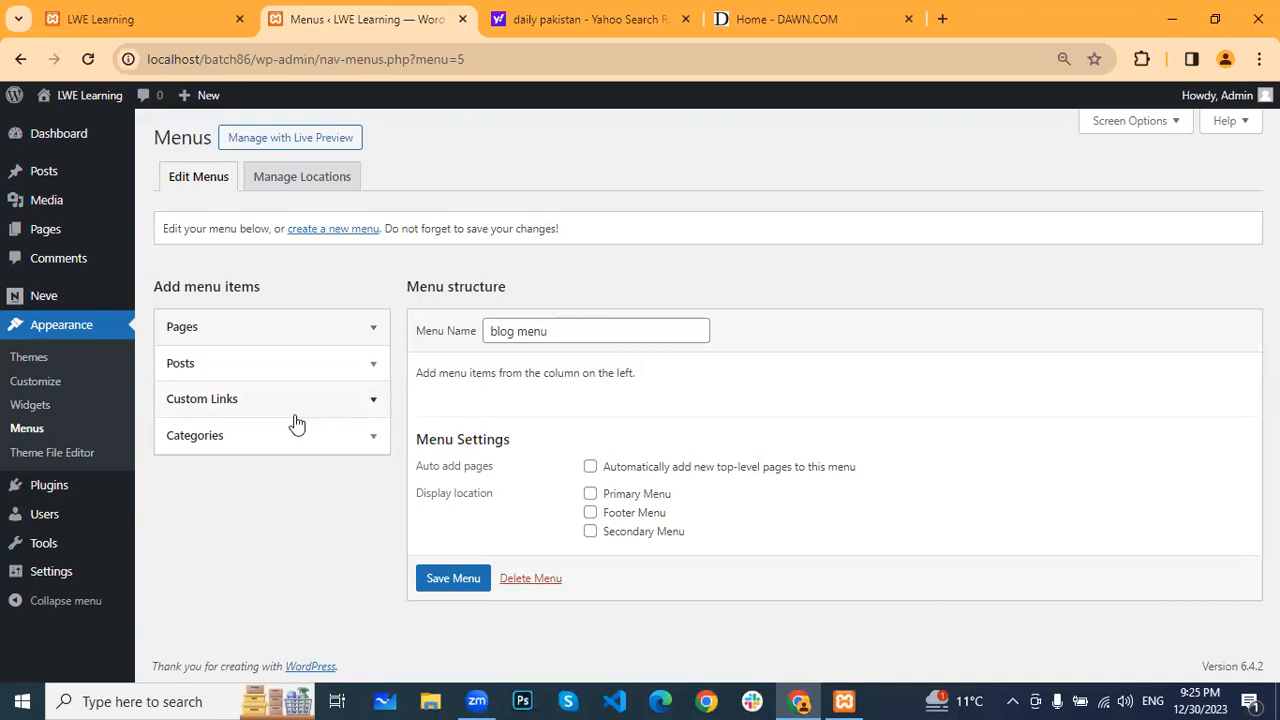
left_click(371, 400)
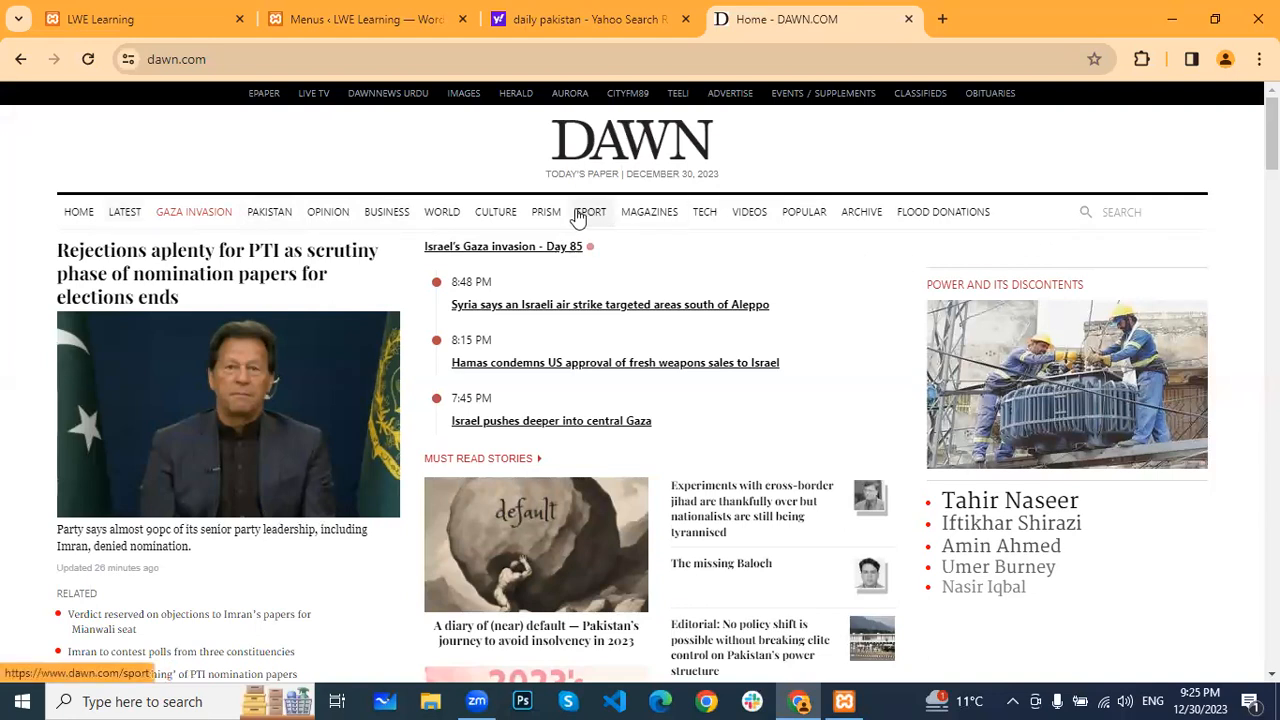
middle_click(943, 215)
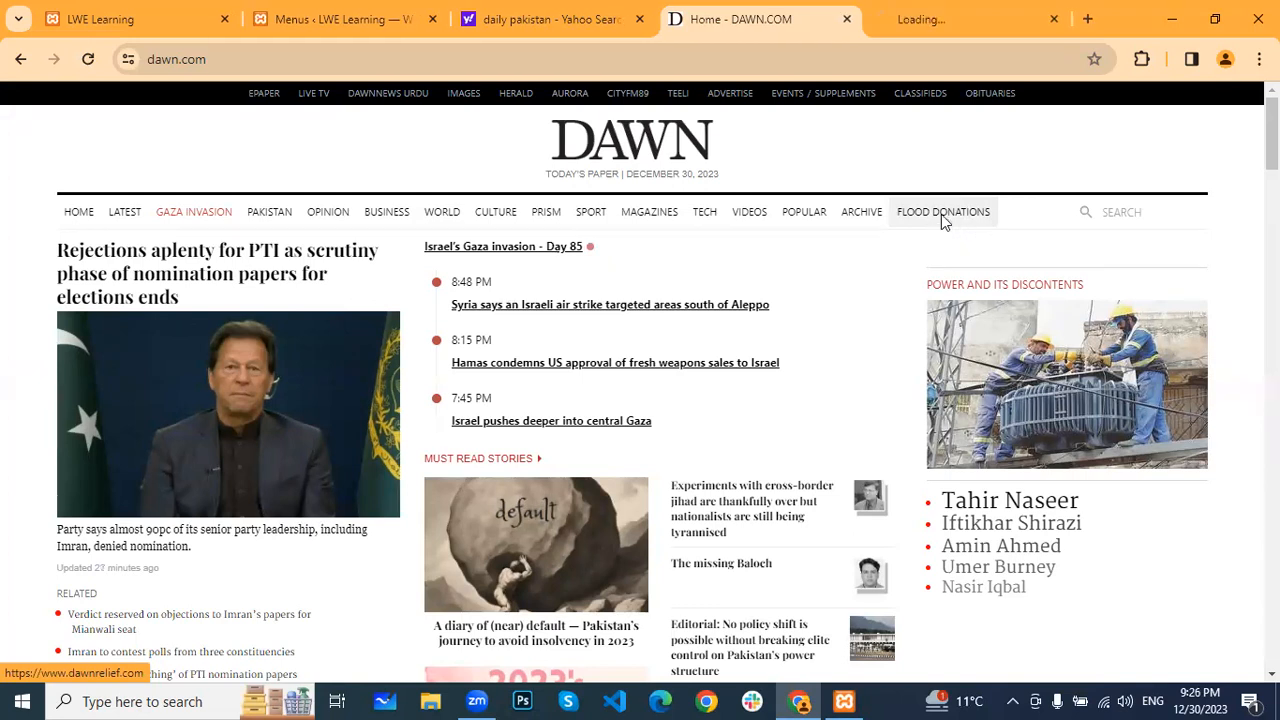
left_click(922, 28)
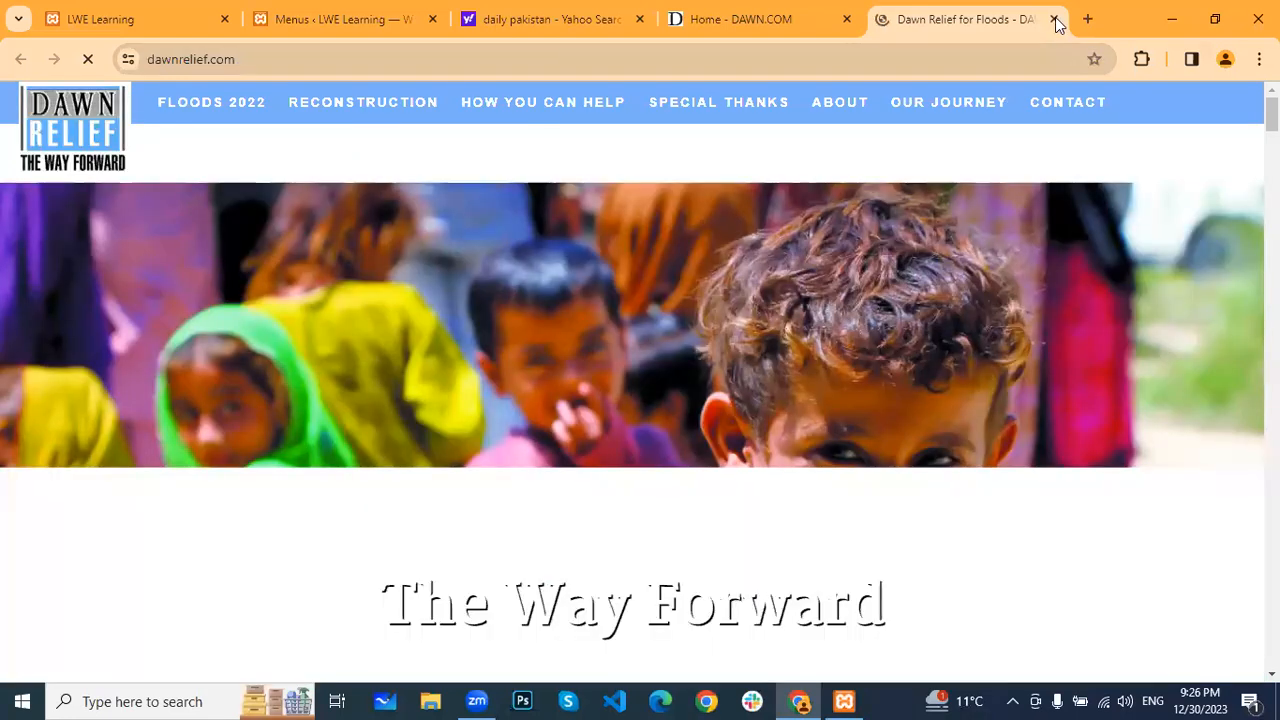
key("ctrl+w")
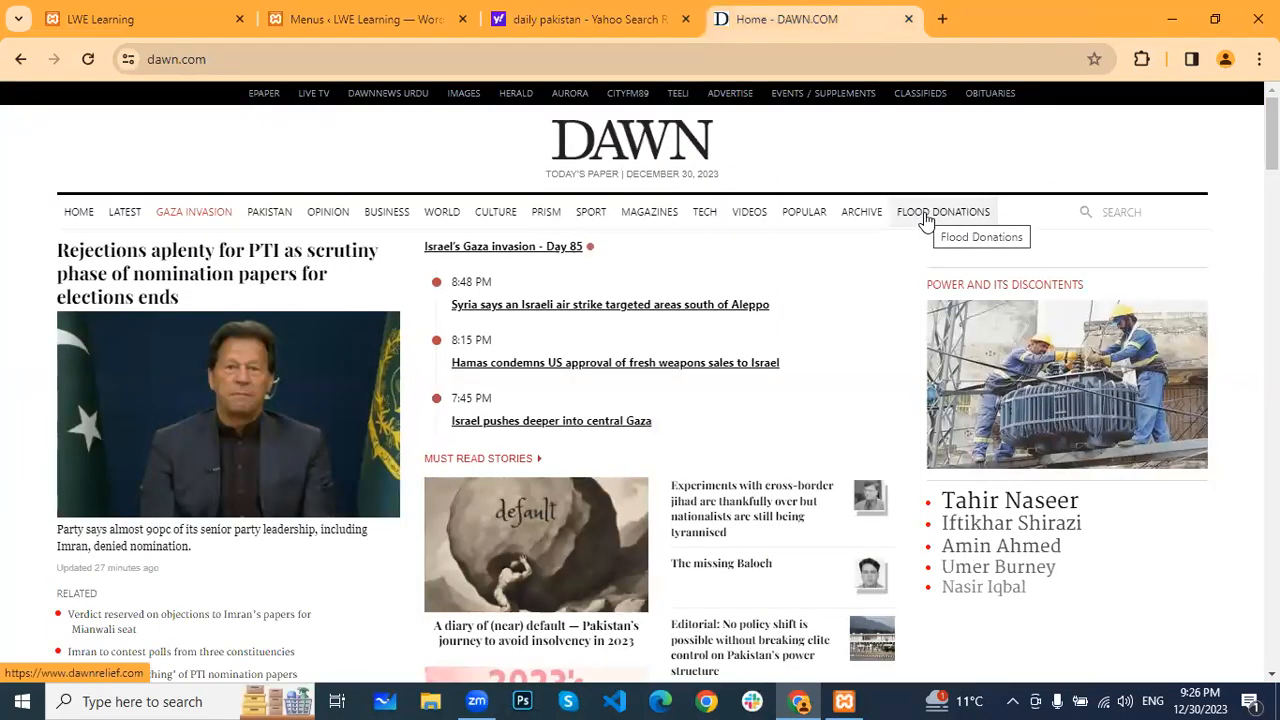
left_click(926, 216)
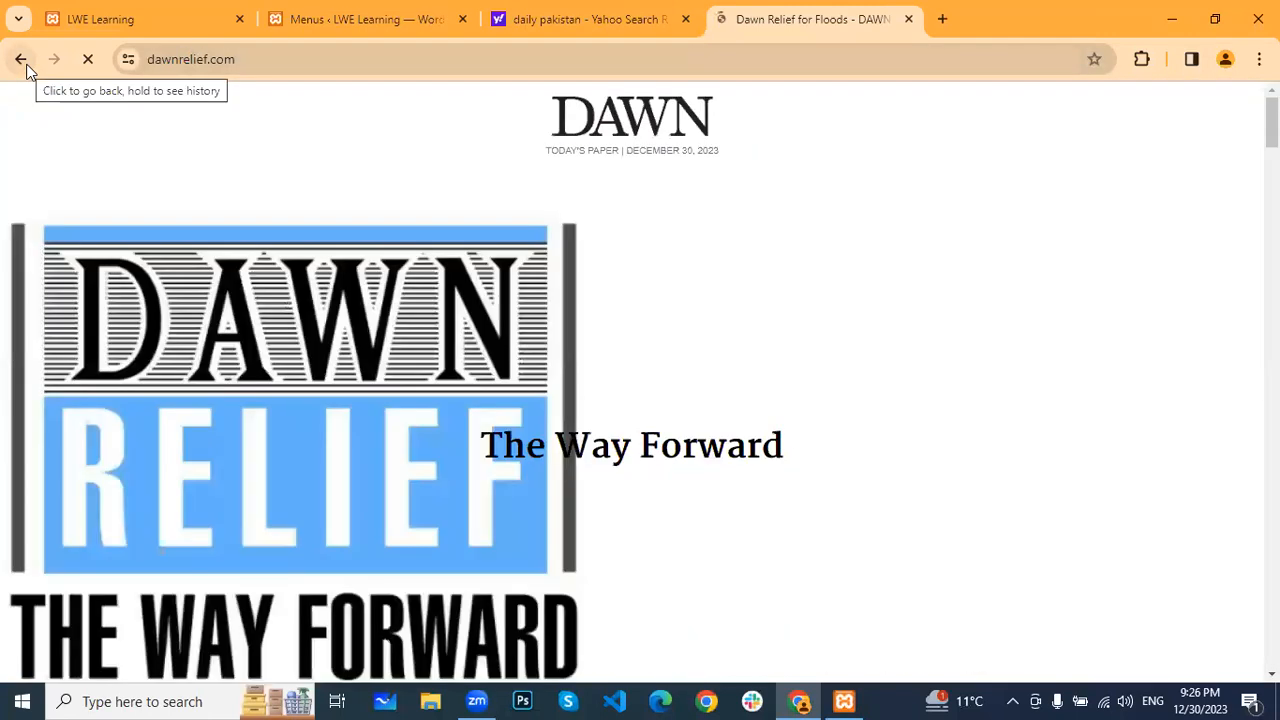
left_click(27, 66)
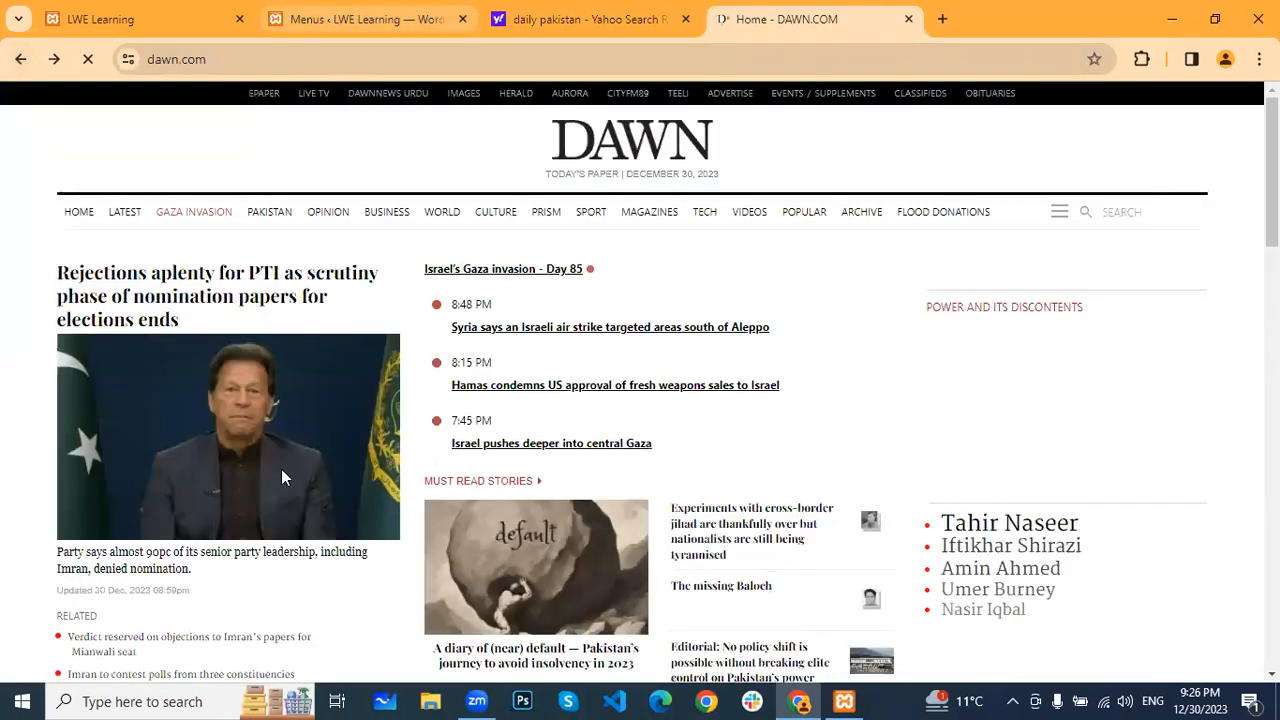
Return to the Menus page, review the URL and link text fields for custom links, and collapse that section
left_click(366, 19)
left_click(271, 458)
left_click(270, 493)
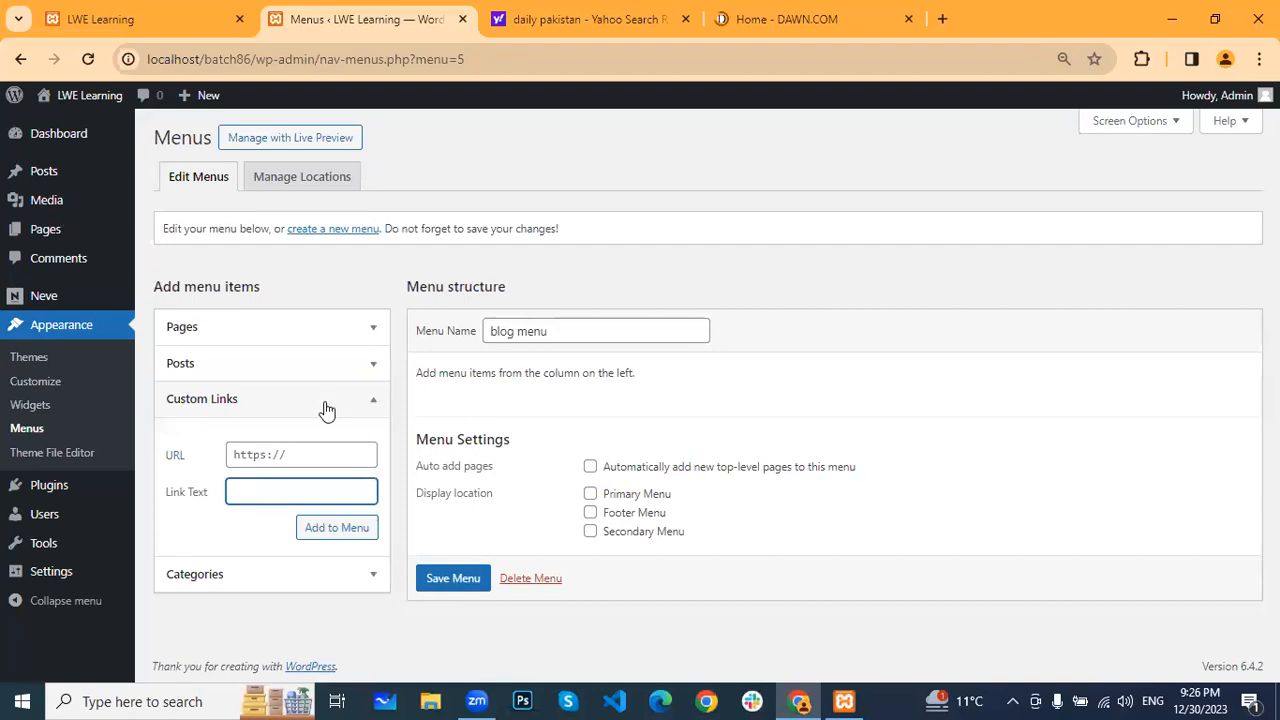
left_click(372, 404)
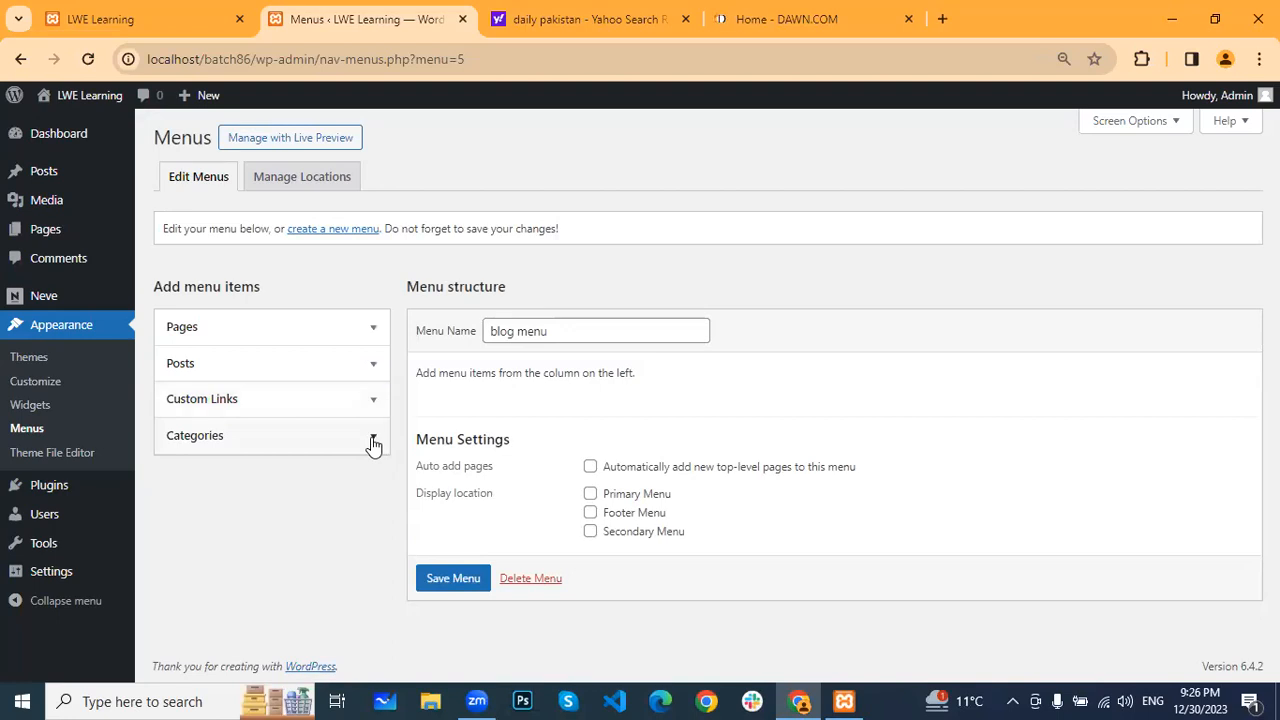
Add the Bussiness, Health and Sports categories to the blog menu
left_click(372, 443)
left_click(265, 490)
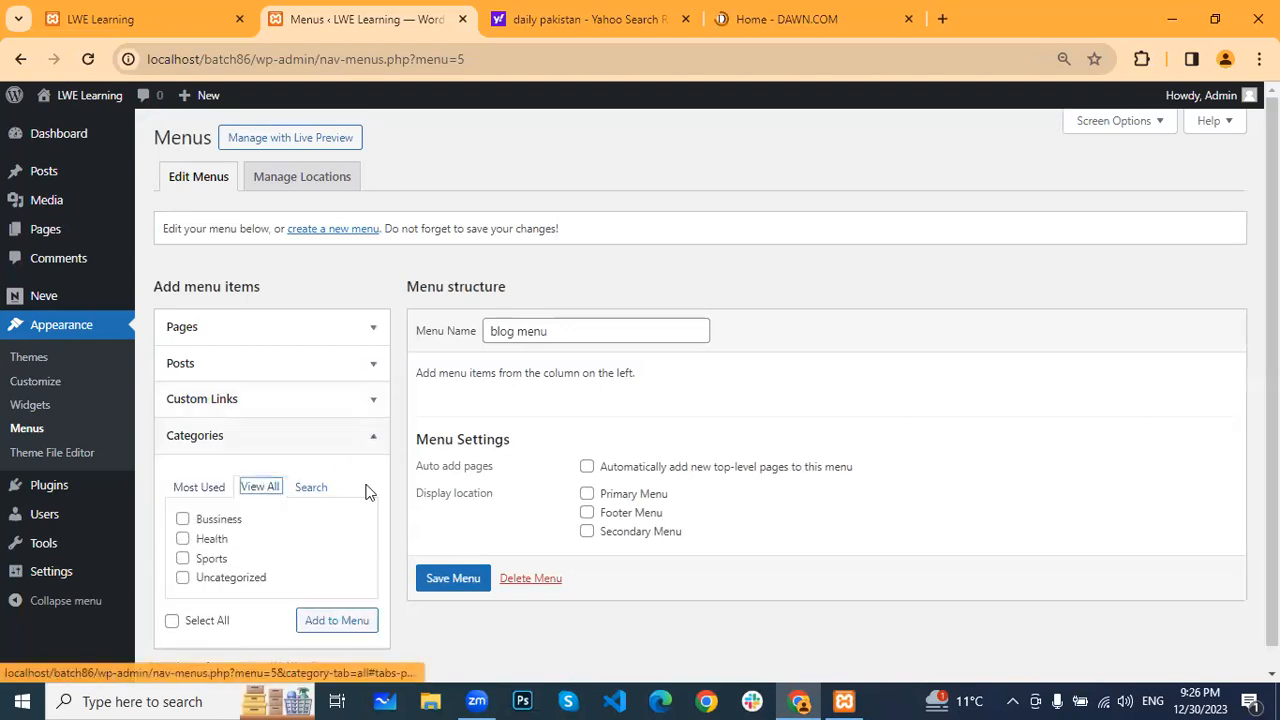
scroll(371, 483, "down", 1)
left_click(197, 500)
left_click(190, 517)
left_click(184, 536)
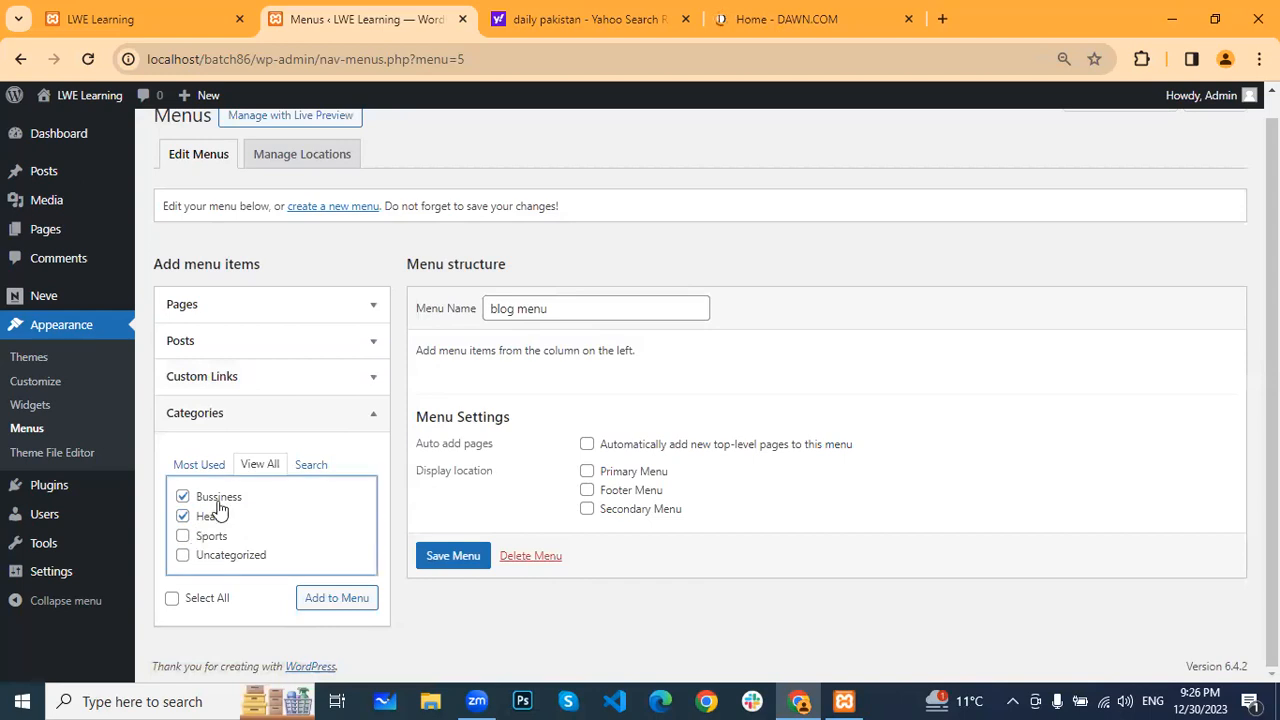
left_click(345, 605)
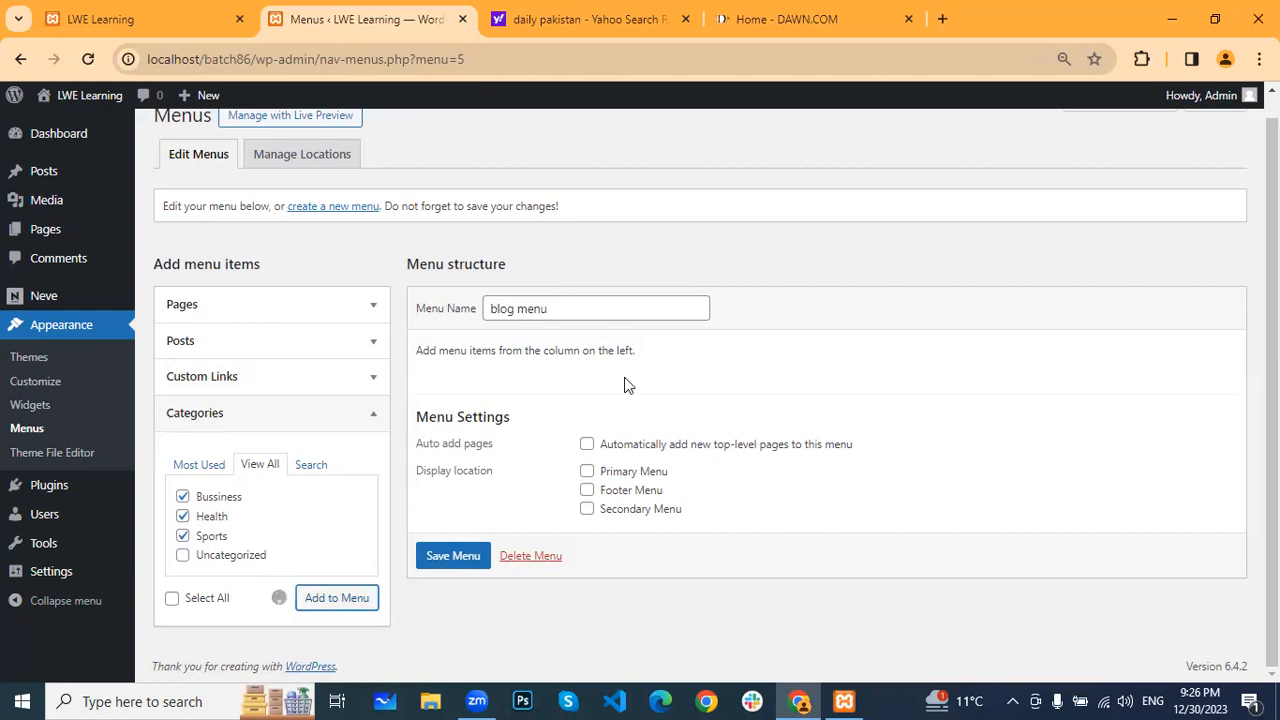
Reorder the menu items to Sports, Health, Bussiness, and compare them with the navigation on Dawn's homepage
scroll(587, 447, "down", 2)
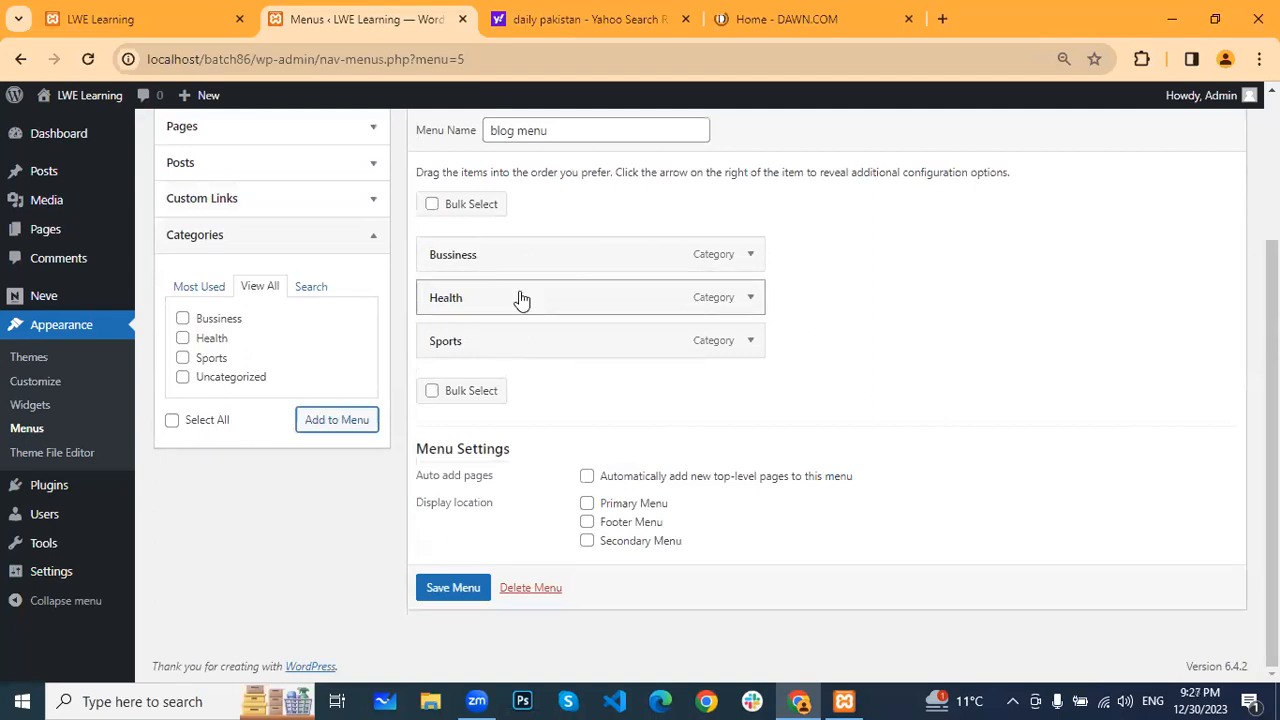
mouse_move(517, 295)
left_mouse_down()
mouse_move(523, 251)
mouse_move(517, 266)
left_mouse_up()
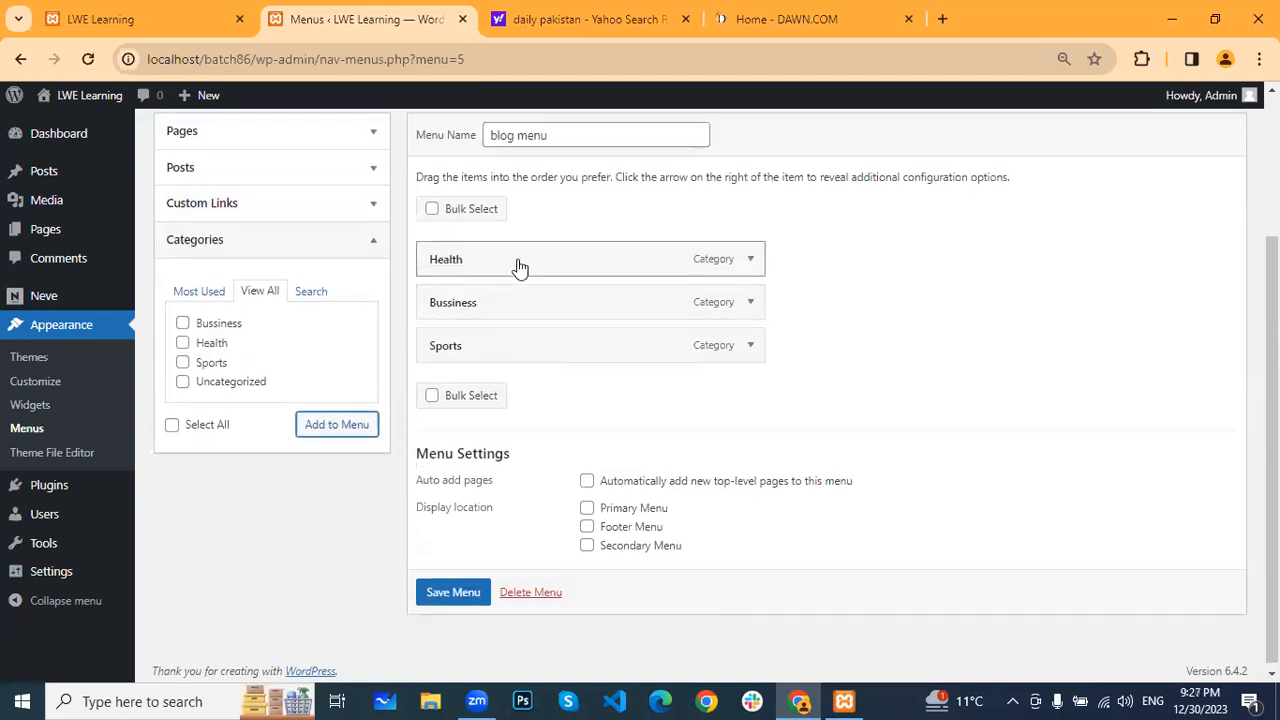
mouse_move(509, 351)
left_mouse_down()
mouse_move(523, 254)
mouse_move(512, 258)
left_mouse_up()
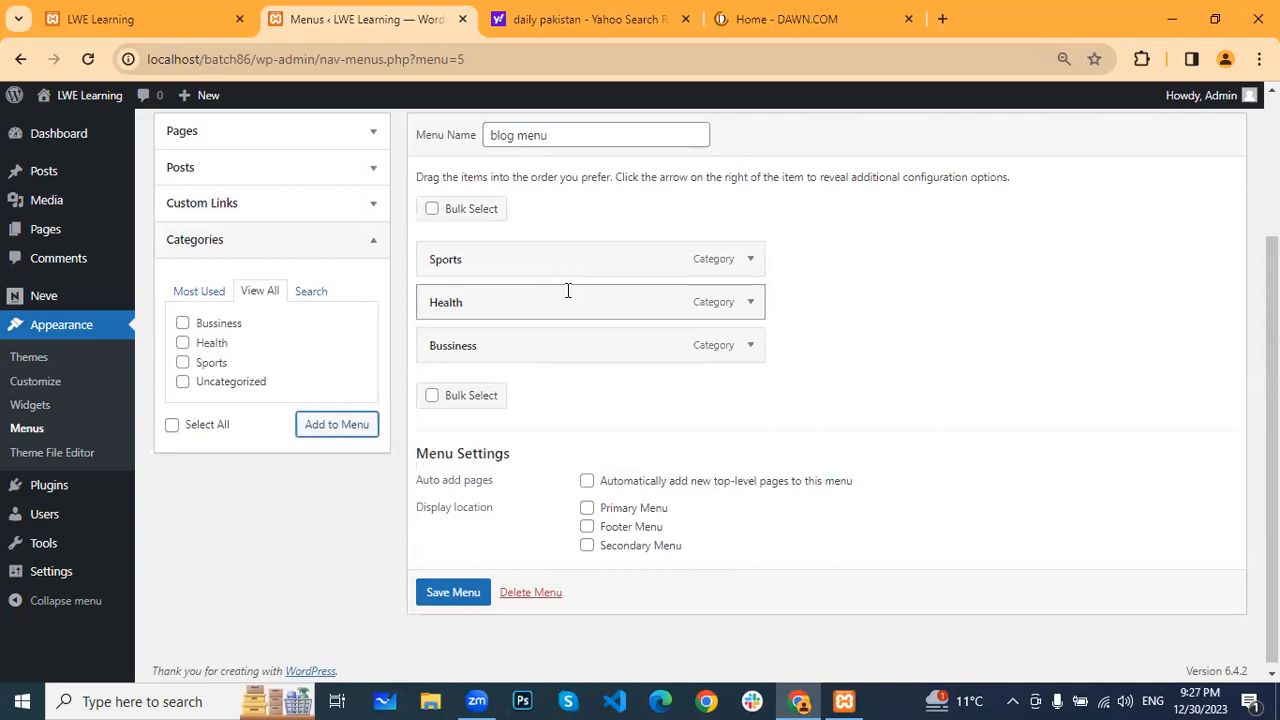
left_click(811, 15)
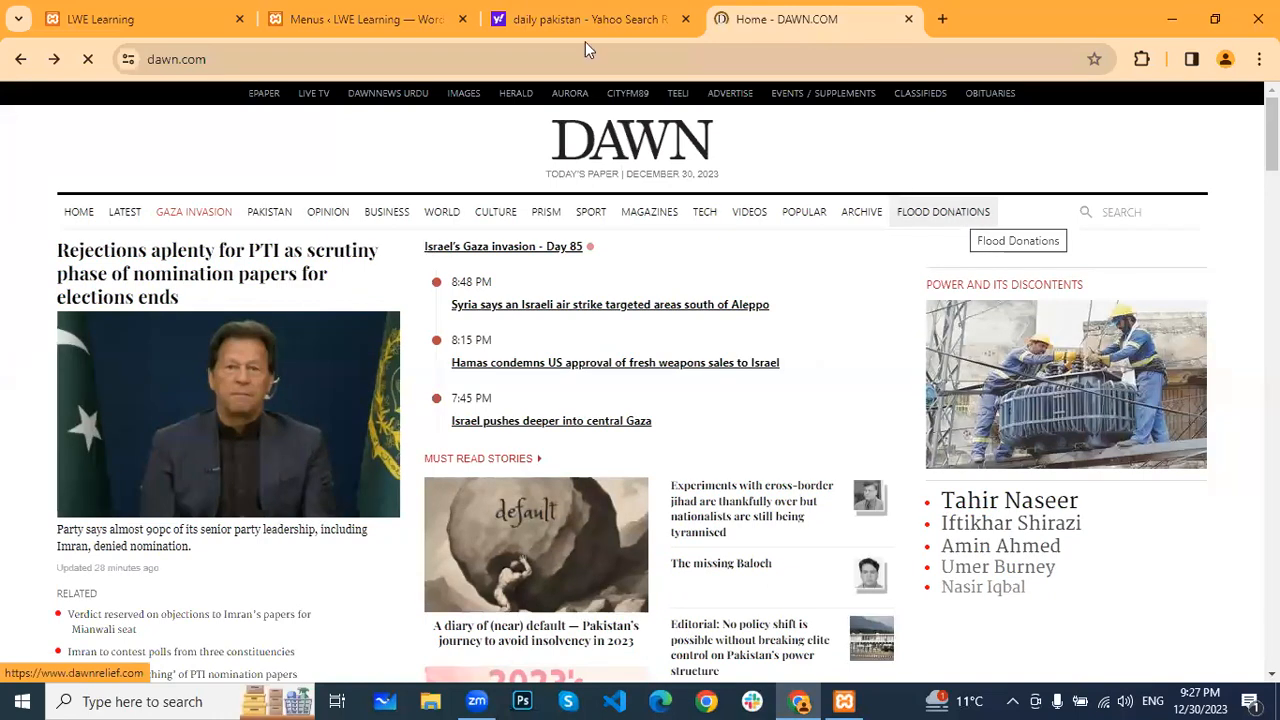
left_click(398, 12)
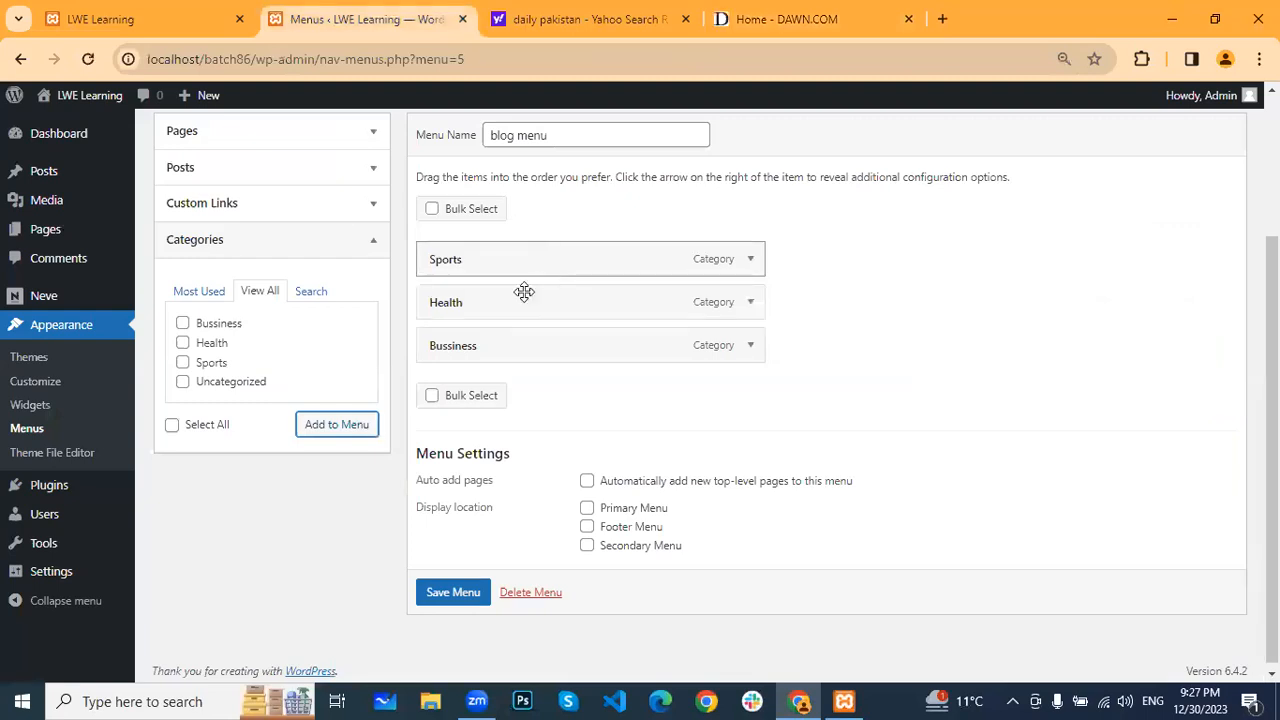
Try nesting Health under Sports, and save the blog menu with Health back at the top level
mouse_move(534, 309)
left_mouse_down()
mouse_move(546, 283)
mouse_move(543, 306)
left_mouse_up()
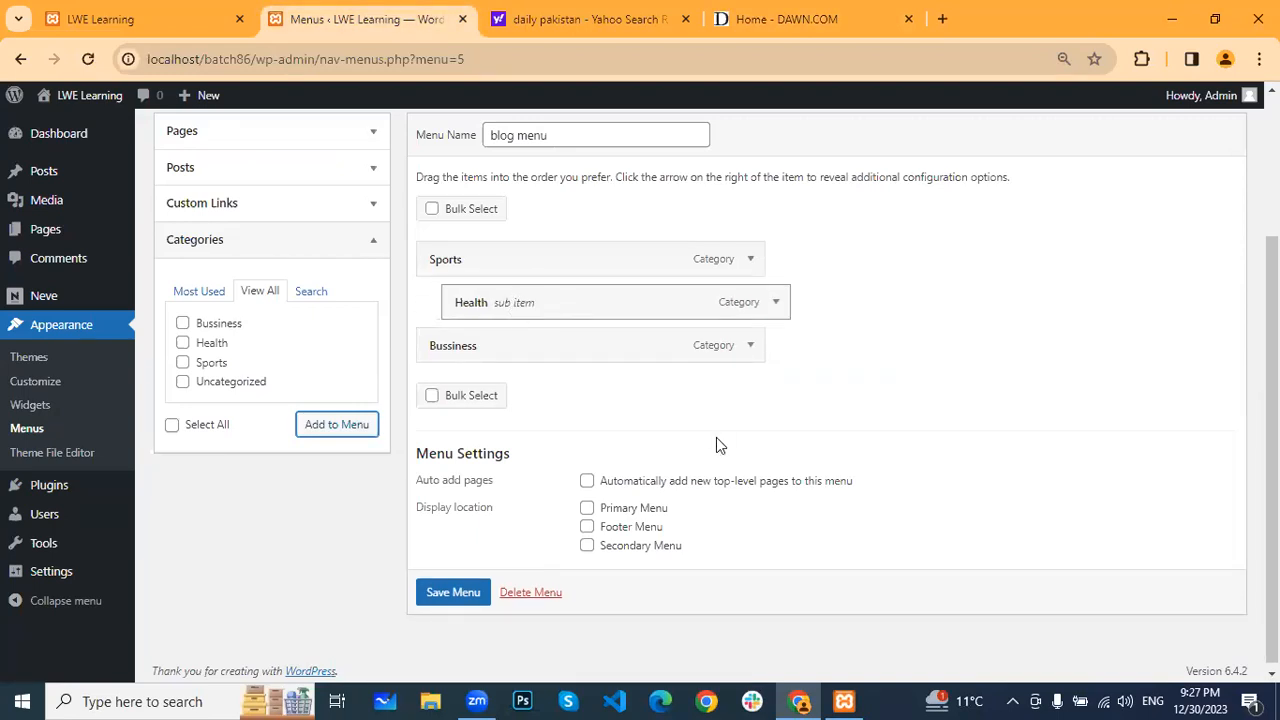
left_click(430, 592)
left_click(431, 592)
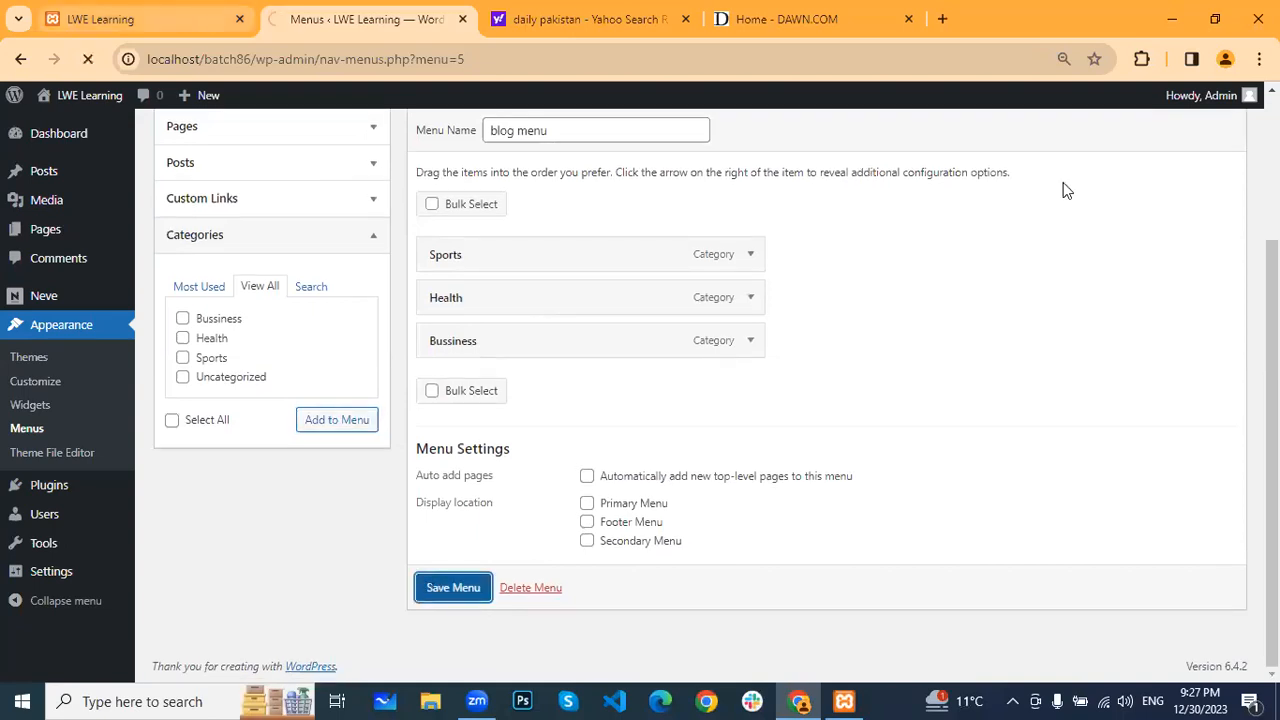
Compare the LWE Learning homepage header with Dawn's navigation bar, and return to the Menus page
key("ctrl+shift+Tab")
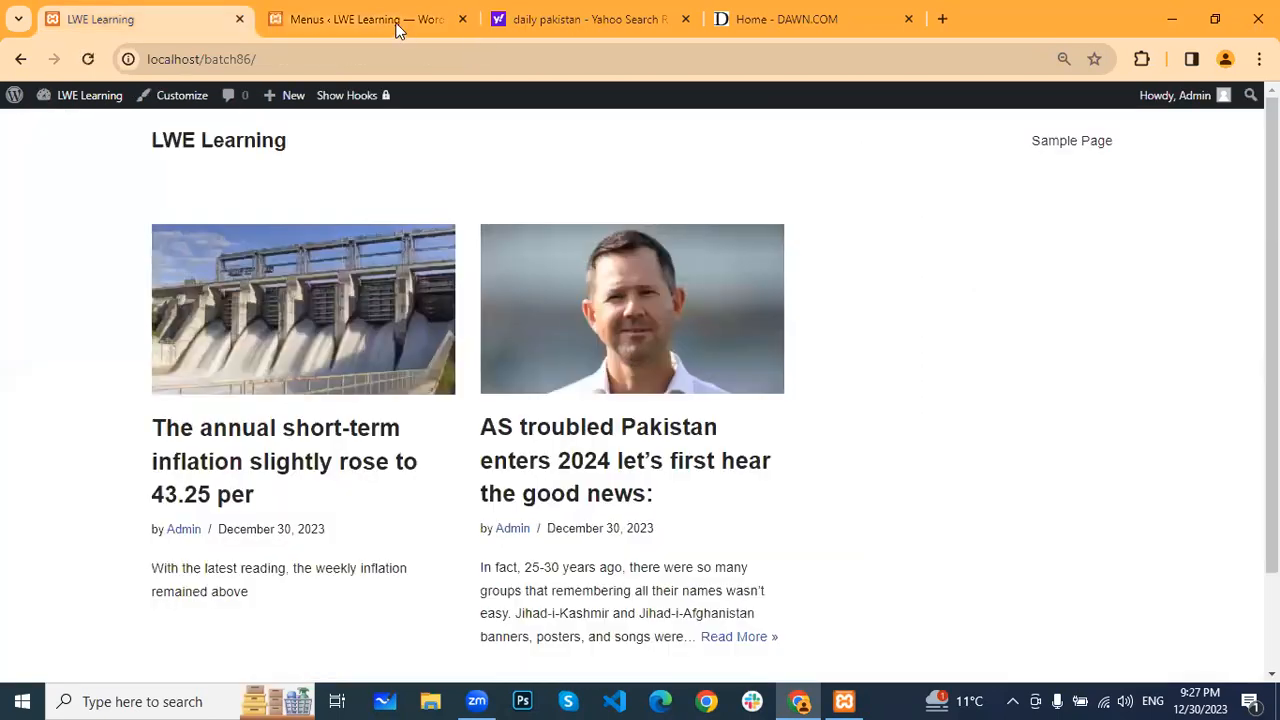
key("ctrl+Tab")
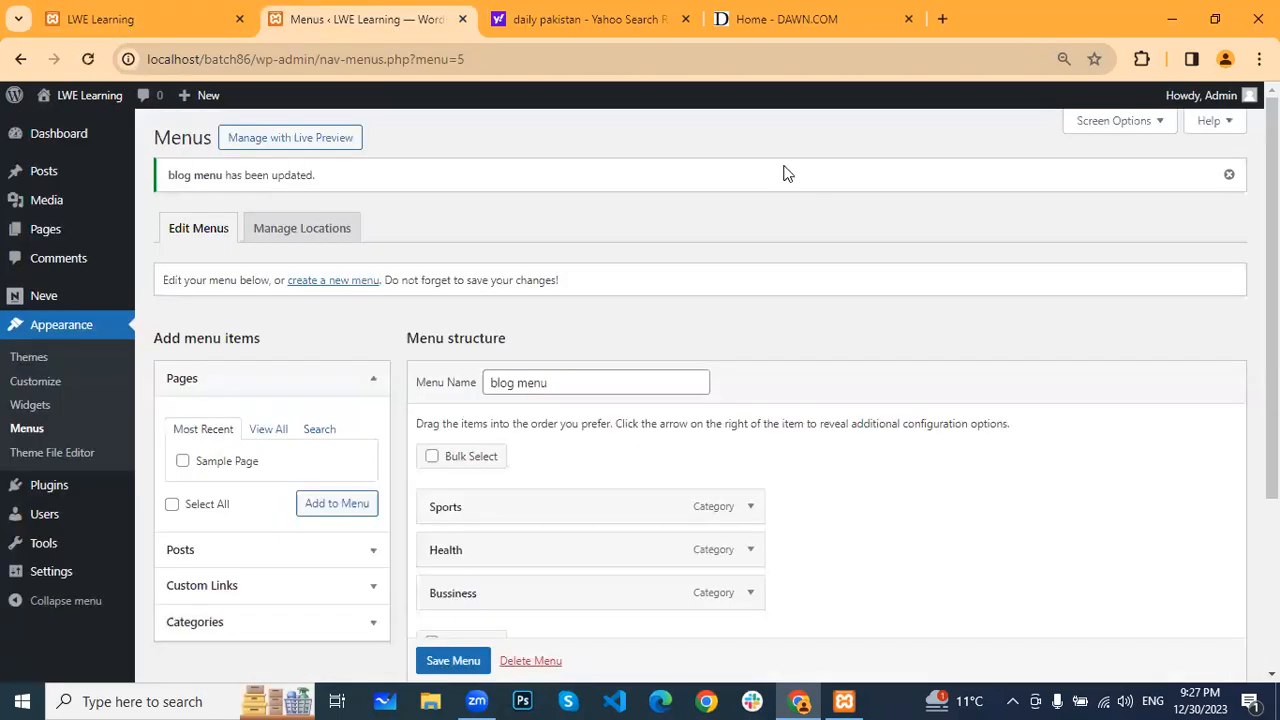
key("ctrl+shift+Tab")
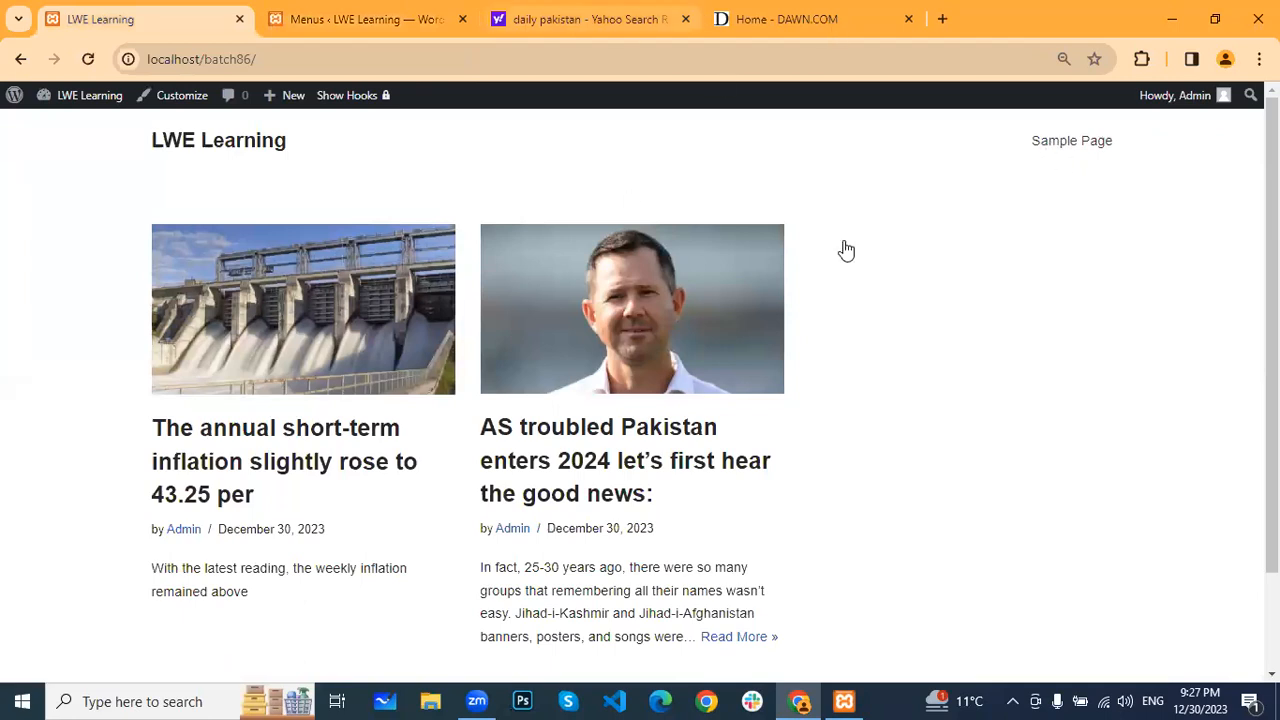
key("ctrl+shift+Tab")
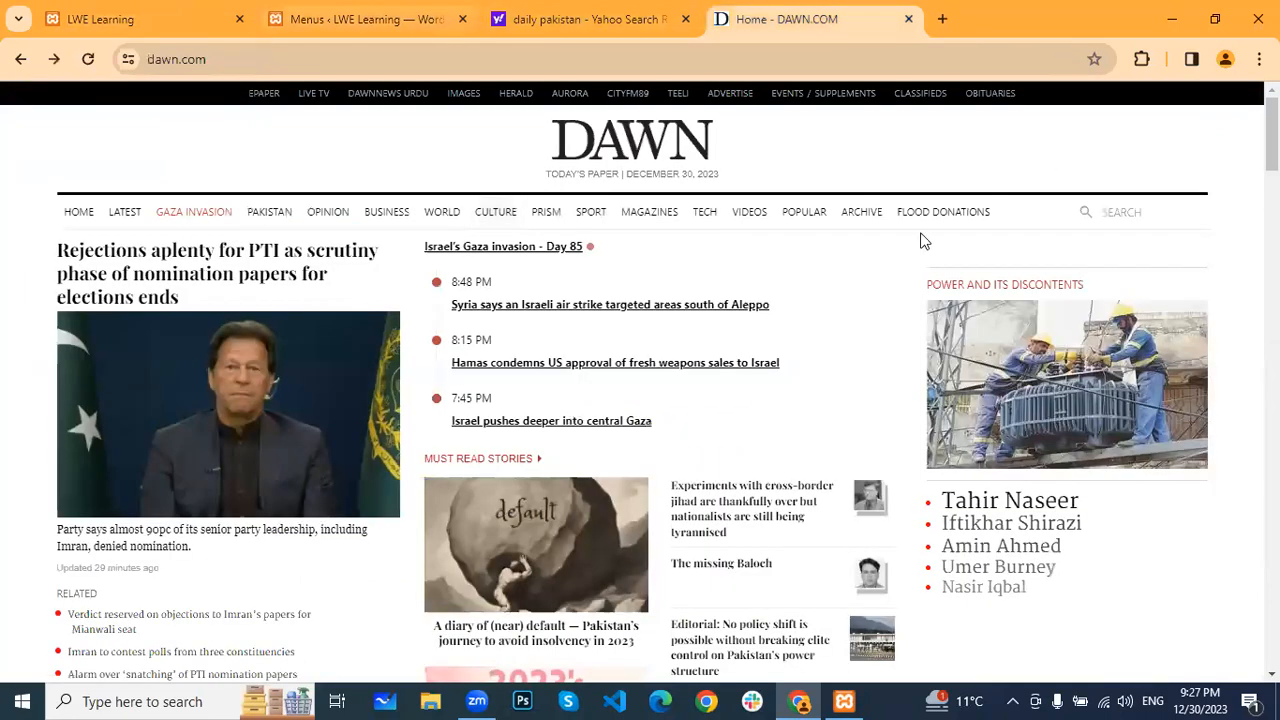
key("ctrl+Tab")
left_click(390, 20)
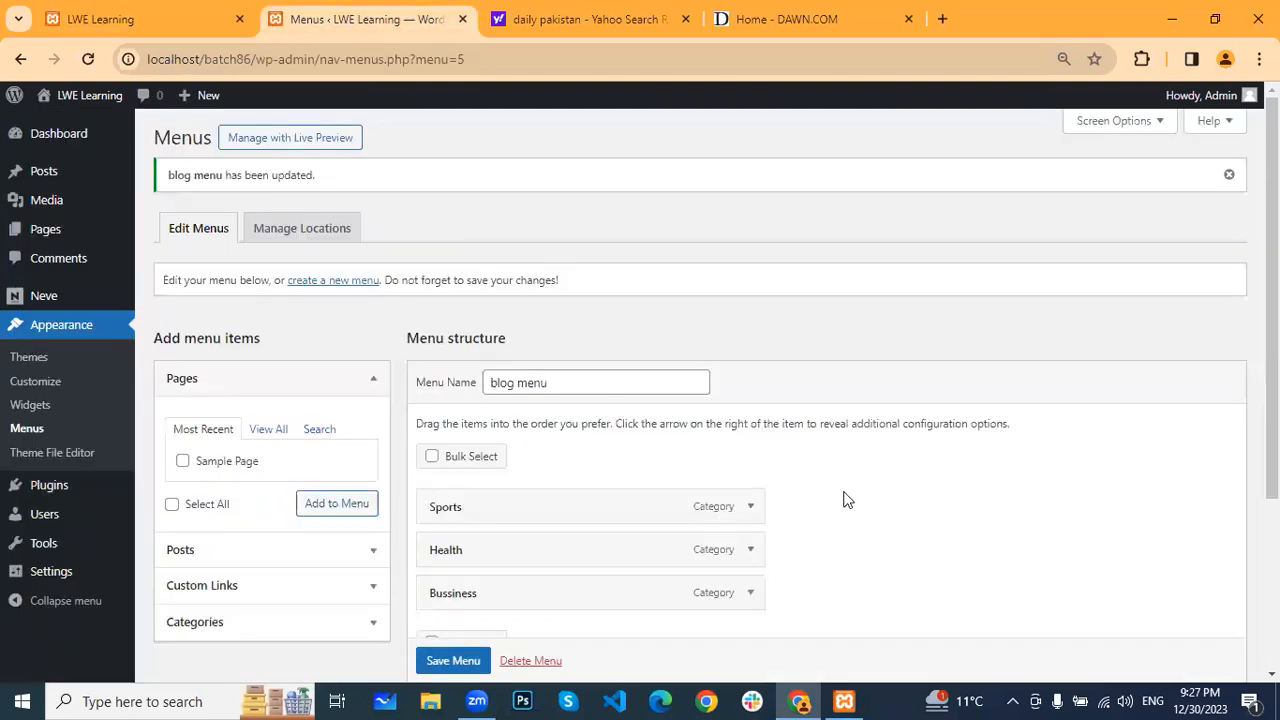
Assign the blog menu to the Primary Menu display location and save the menu
scroll(843, 500, "down", 3)
left_click(587, 505)
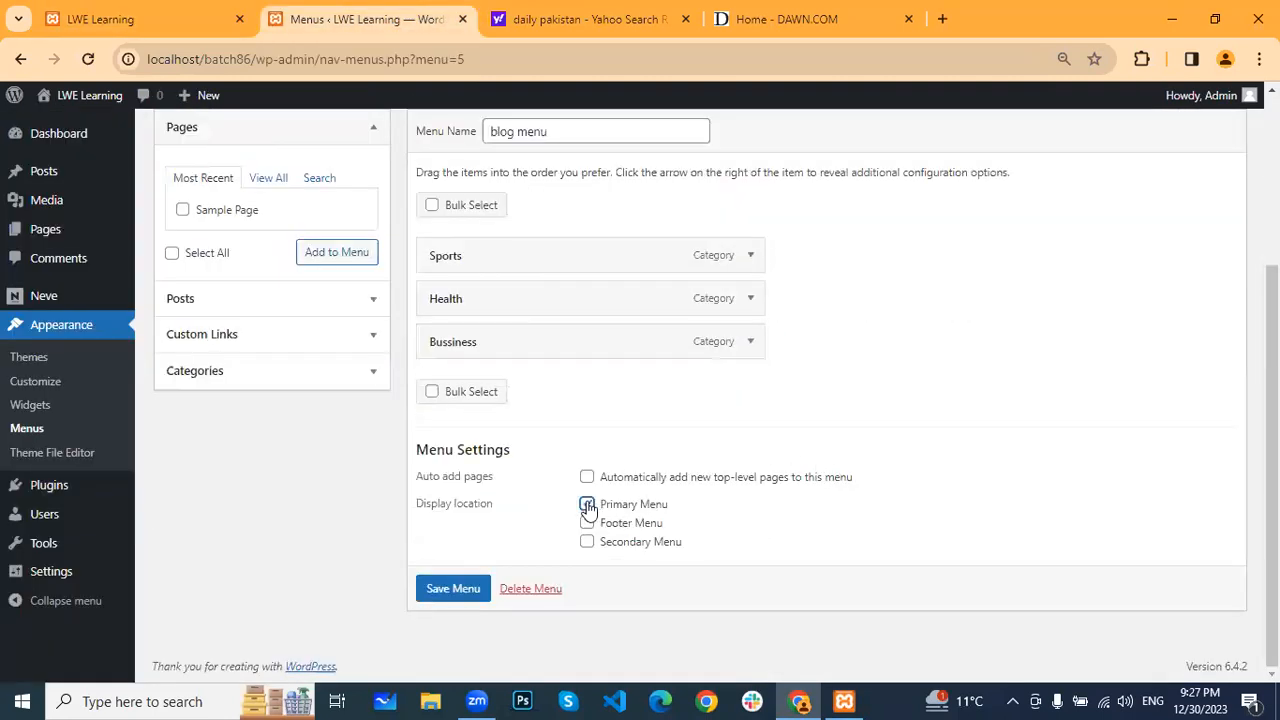
left_click(450, 590)
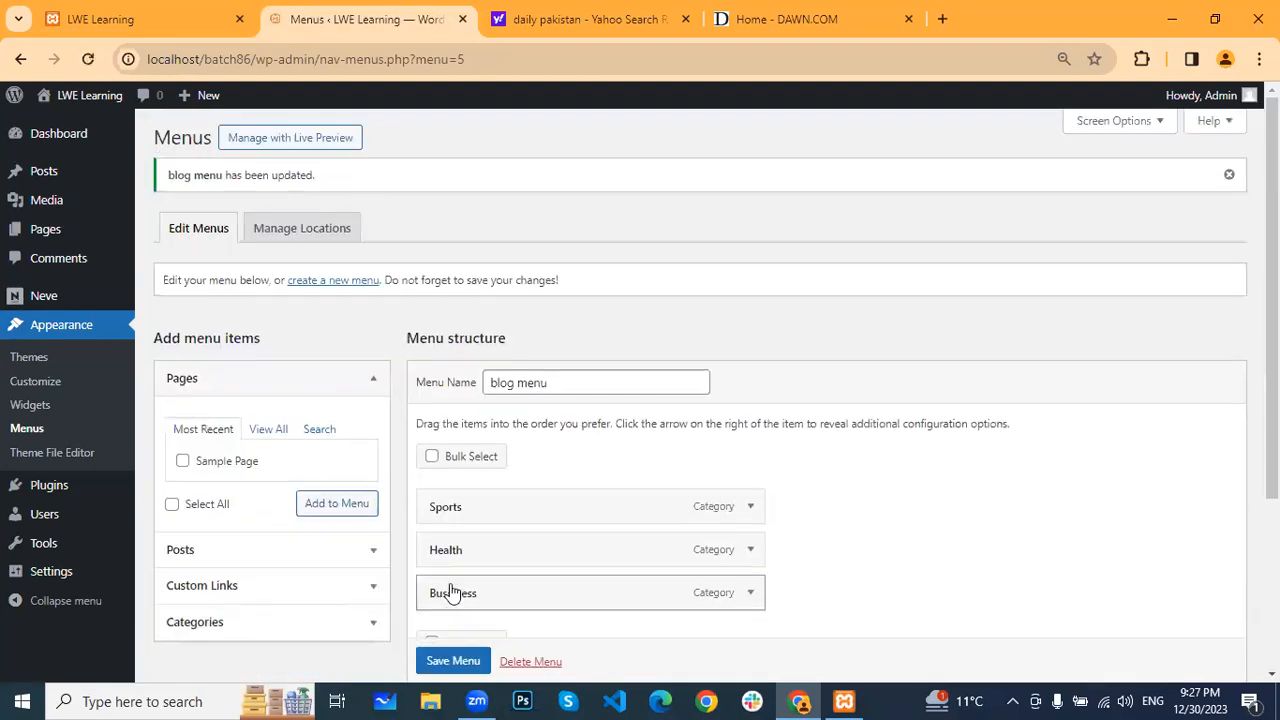
scroll(613, 409, "down", 3)
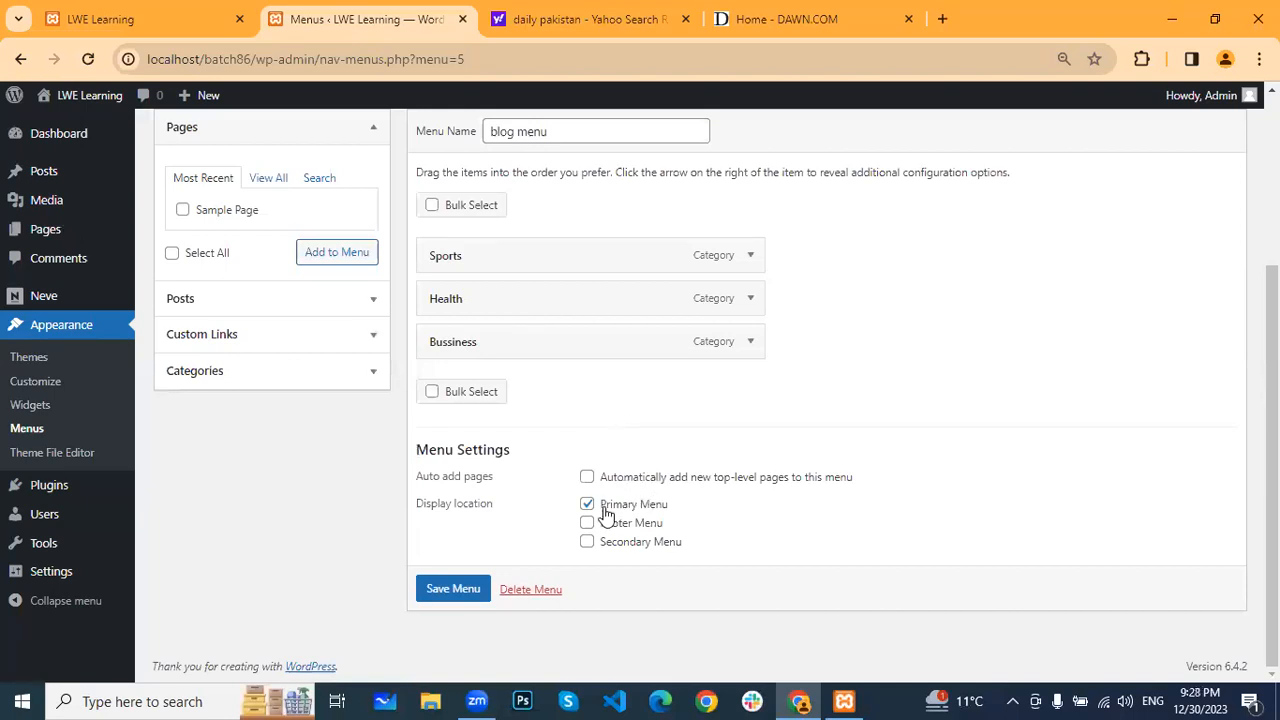
left_click(438, 589)
Reload the LWE Learning homepage and check the navigation items in its header
left_click(163, 24)
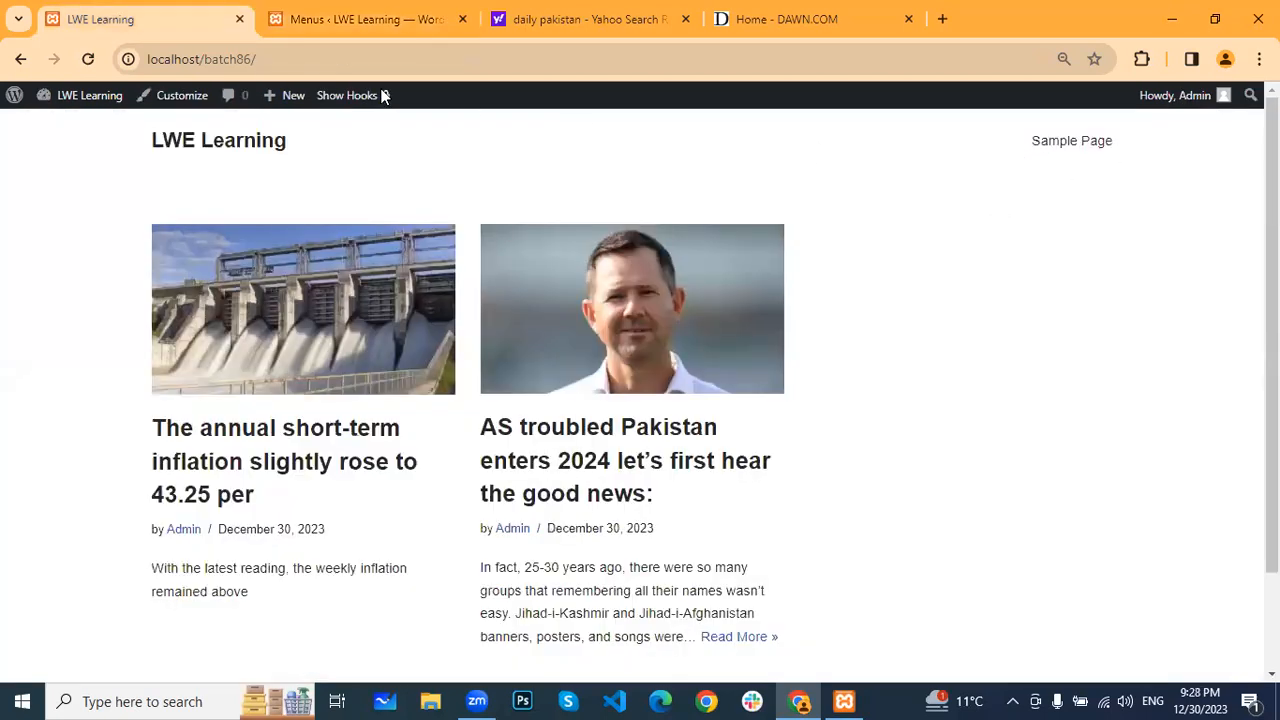
left_click(88, 59)
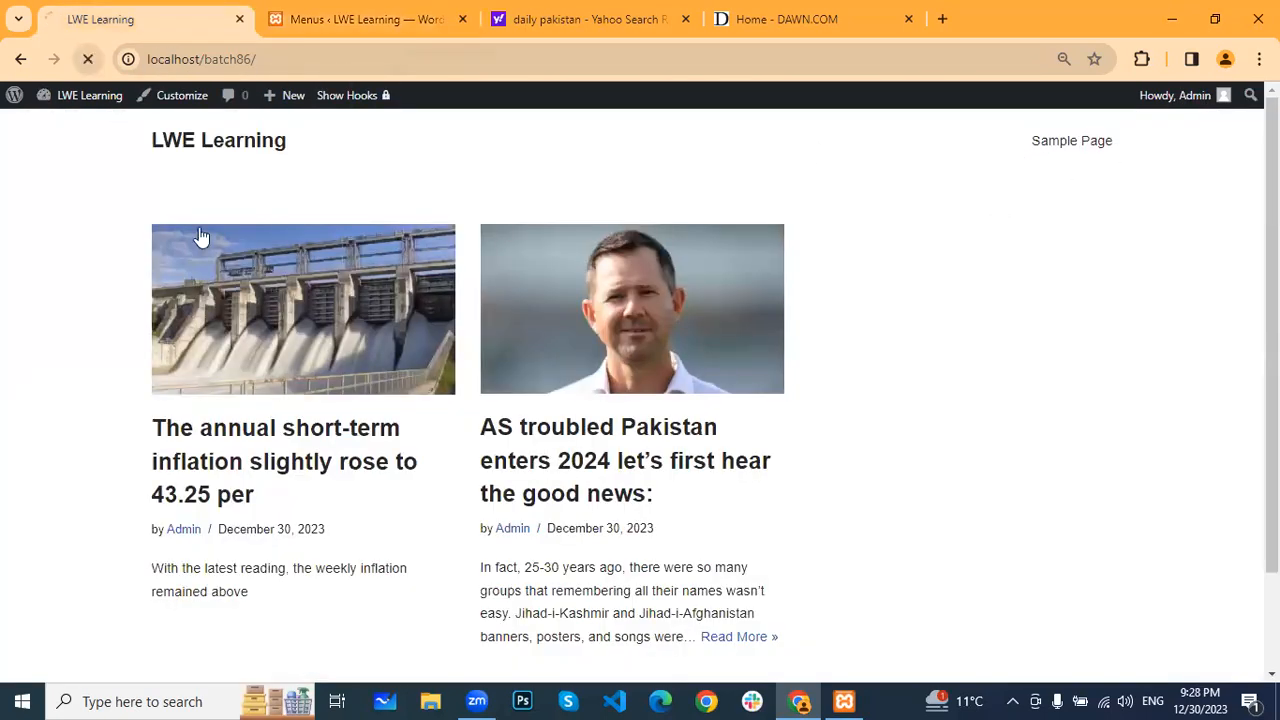
scroll(969, 324, "down", 1)
scroll(969, 324, "up", 1)
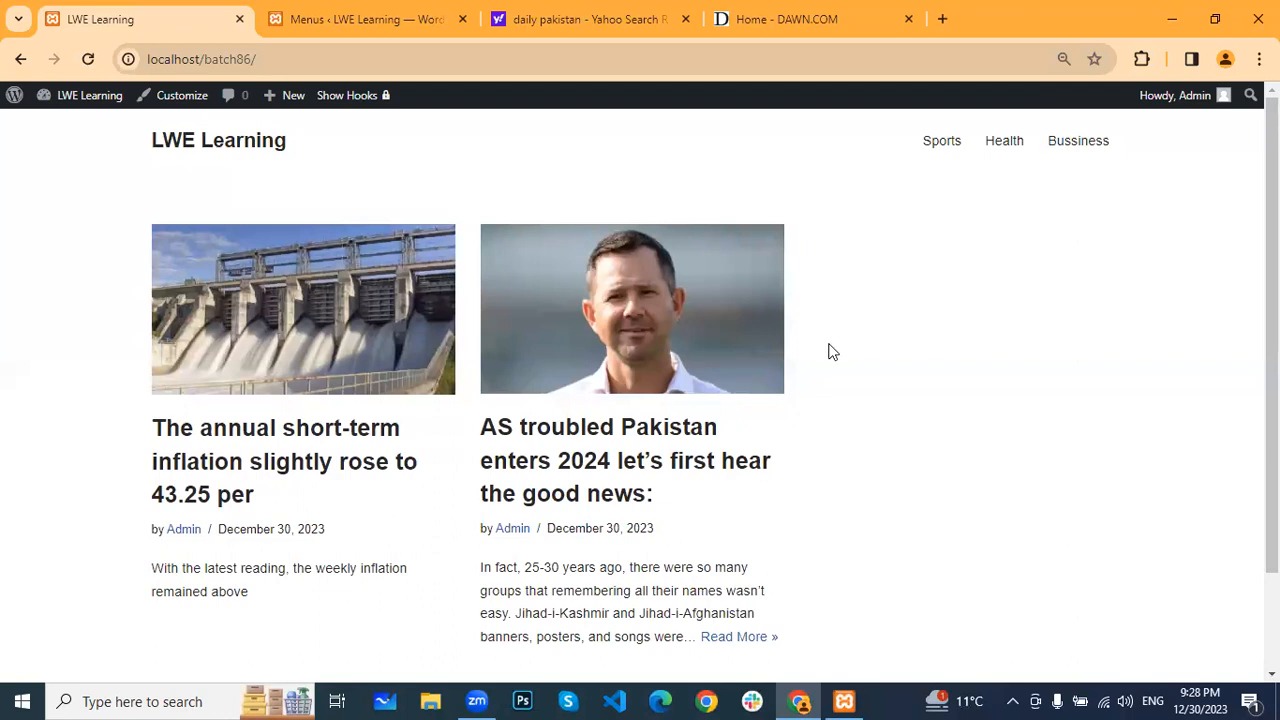
Open the Sports category from the site header and look through the posts on its page
left_click(938, 146)
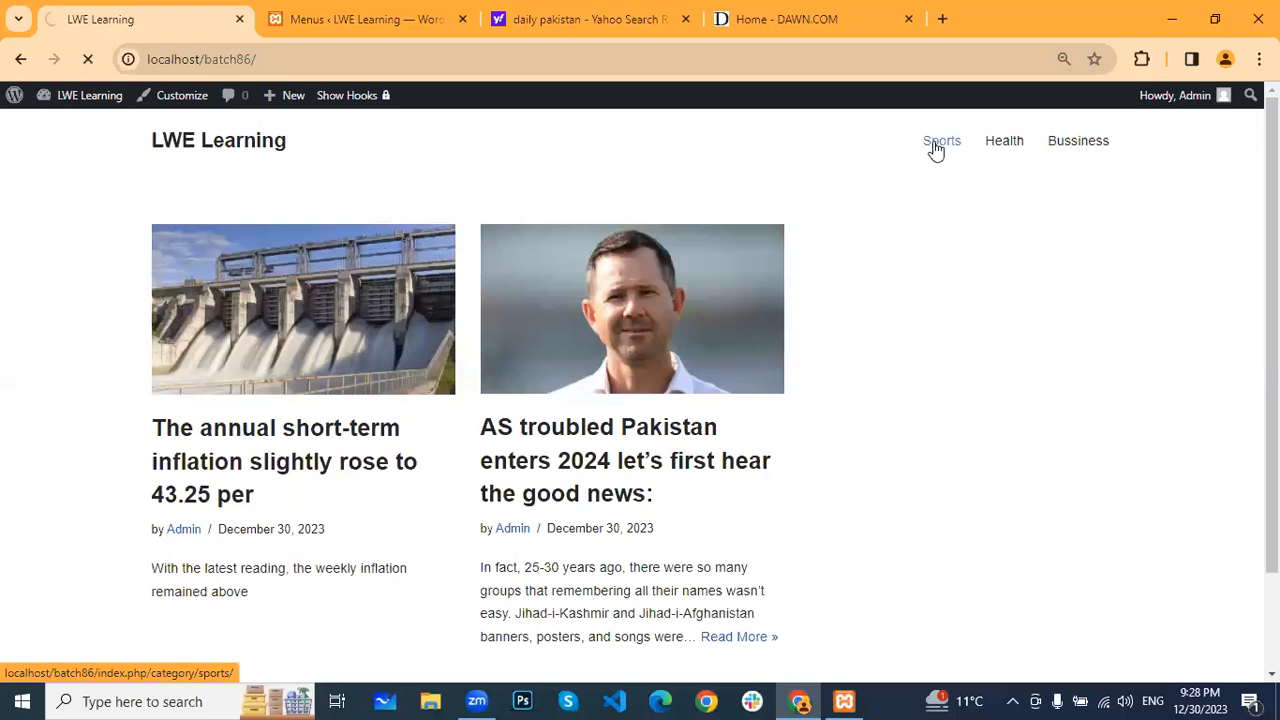
scroll(434, 357, "down", 2)
scroll(534, 378, "up", 2)
scroll(537, 382, "down", 2)
scroll(538, 384, "up", 2)
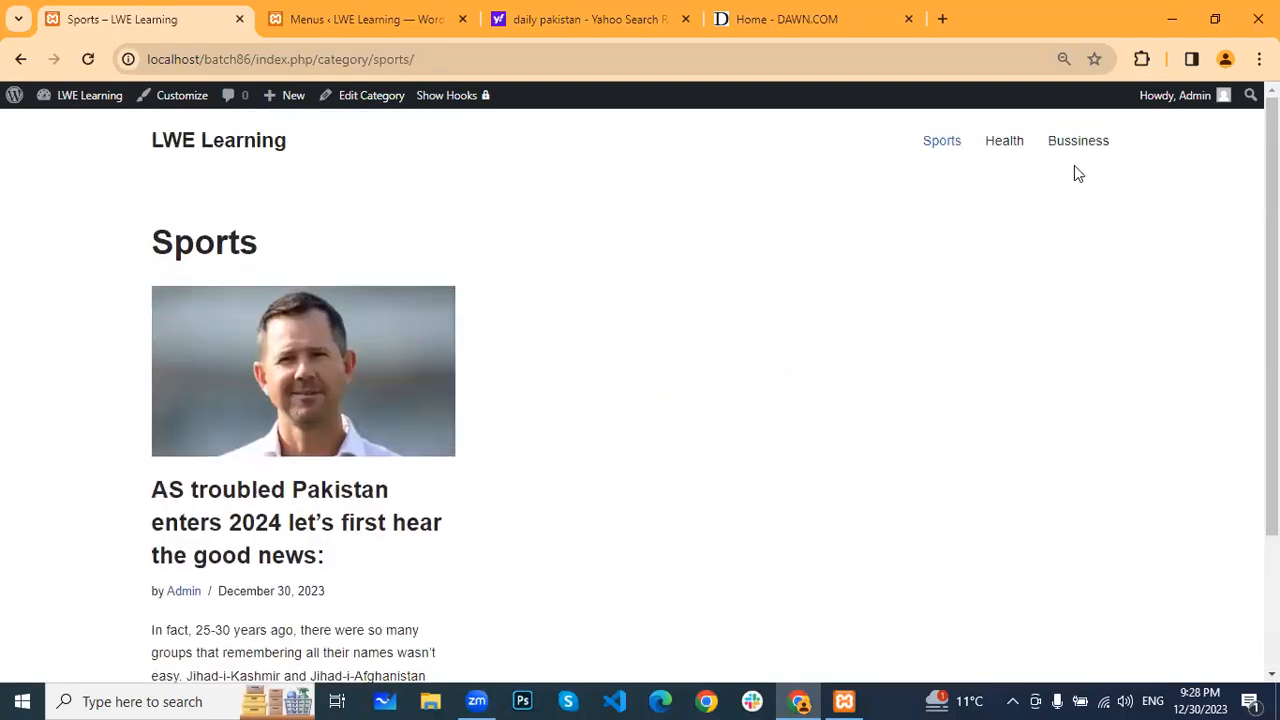
Open the Health and Bussiness categories from the site header and look through the posts on each page
left_click(1003, 147)
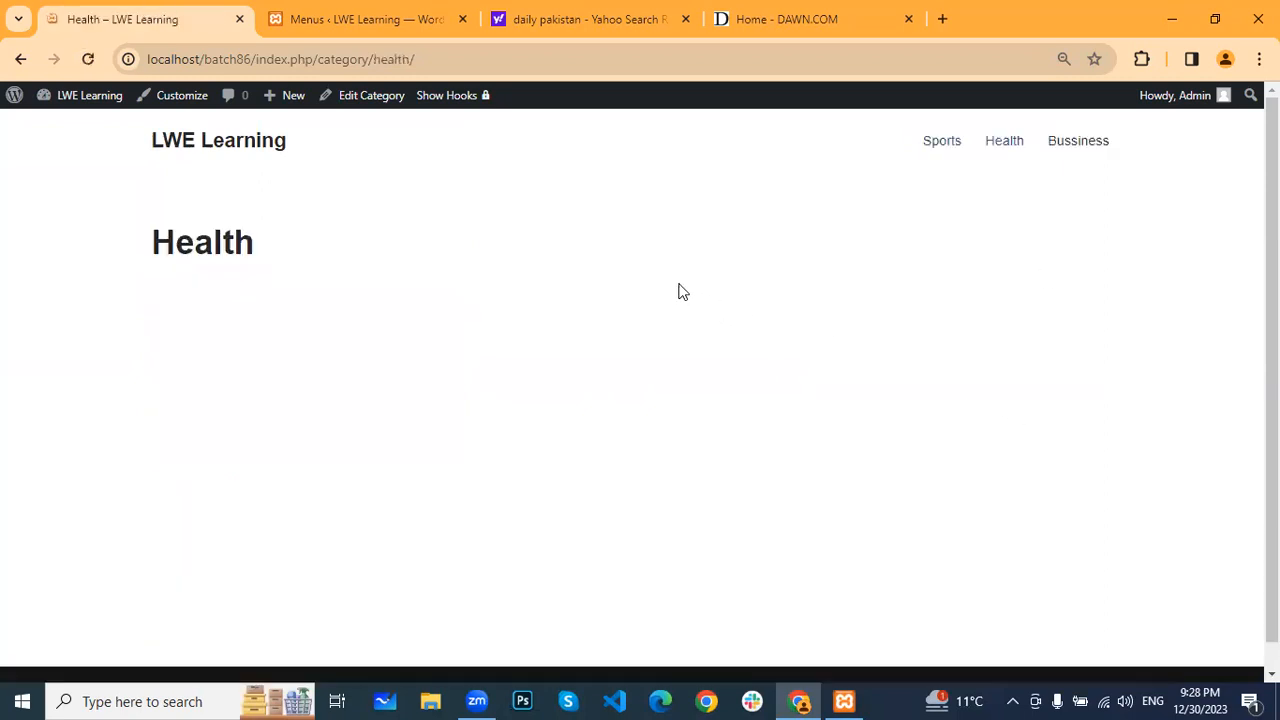
scroll(600, 300, "down", 1)
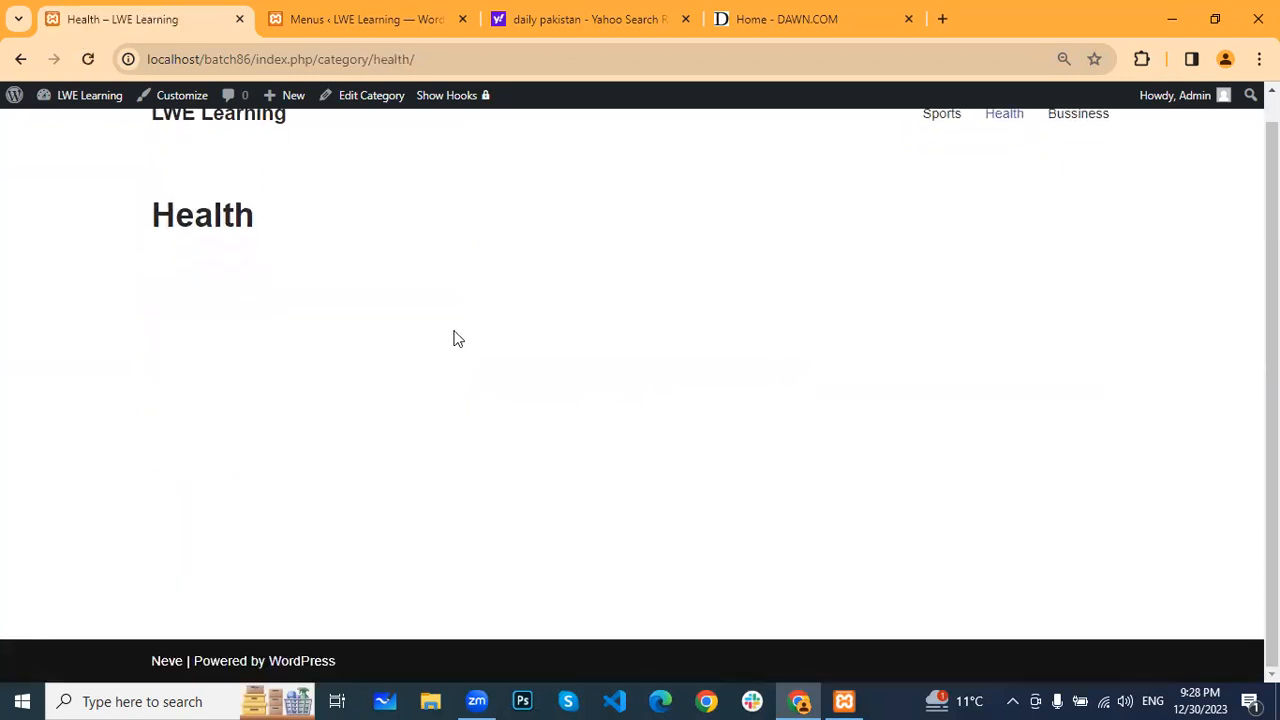
scroll(1010, 380, "up", 1)
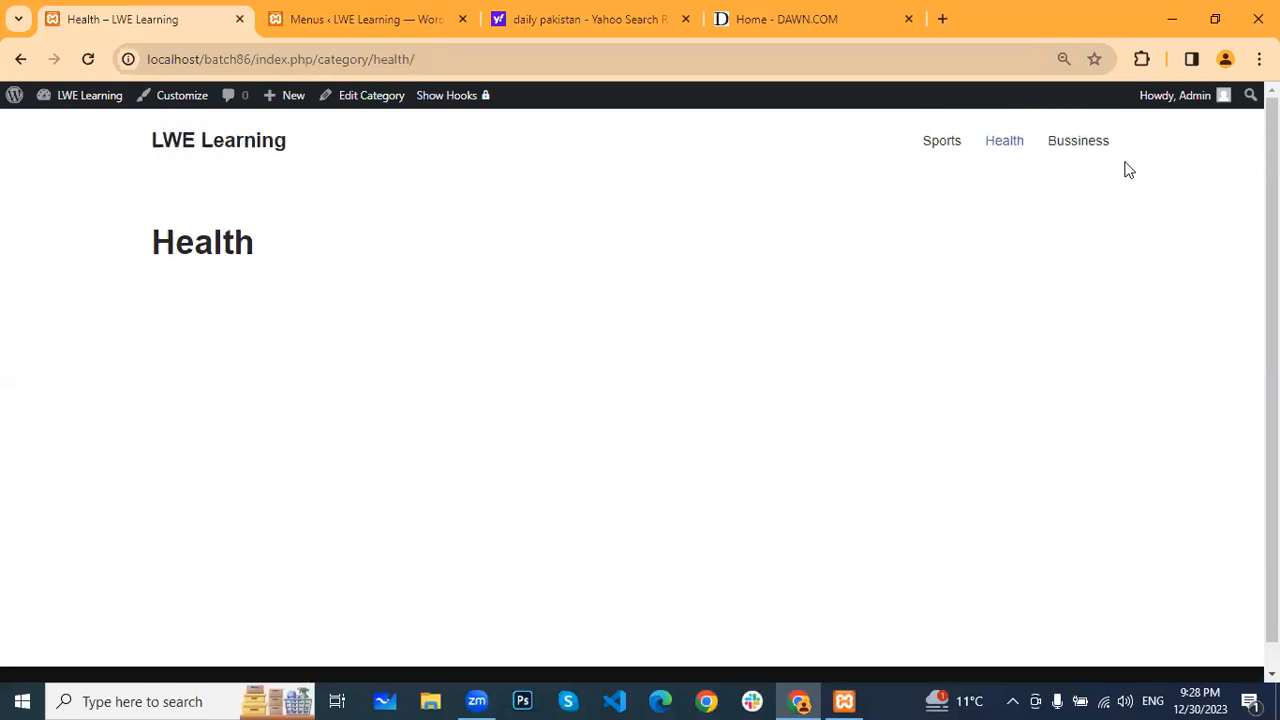
left_click(1084, 147)
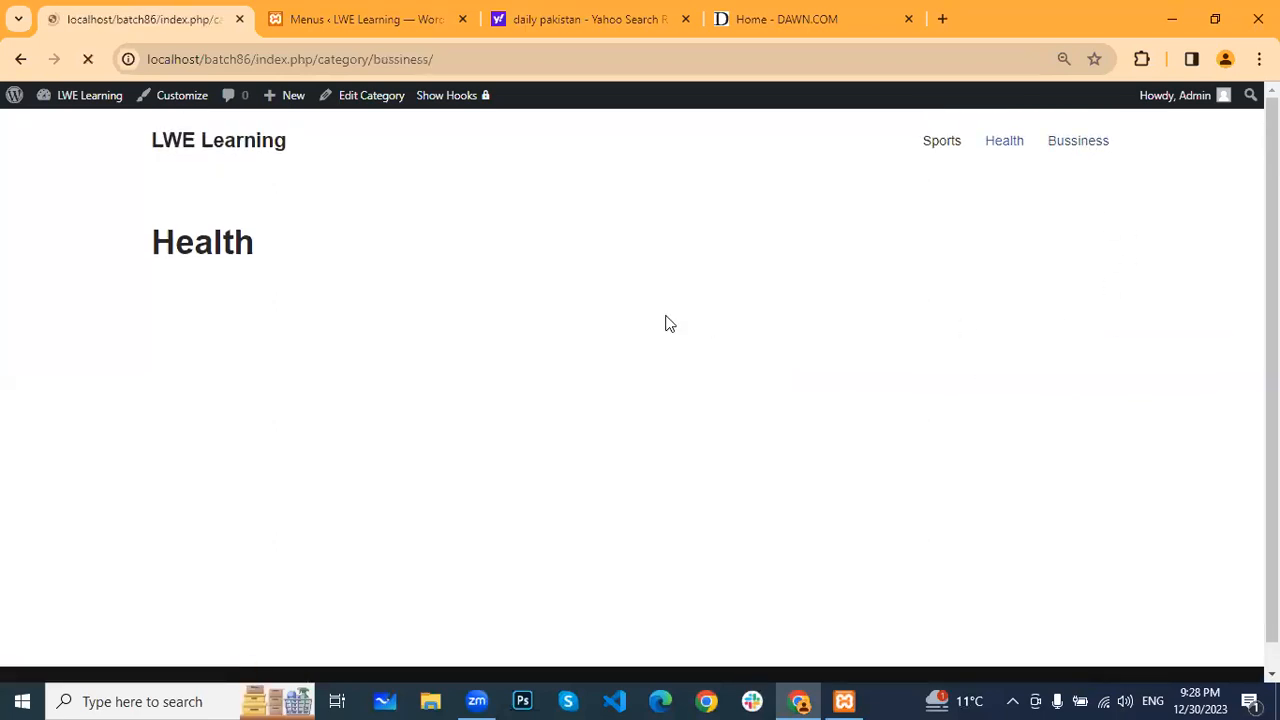
scroll(375, 320, "down", 2)
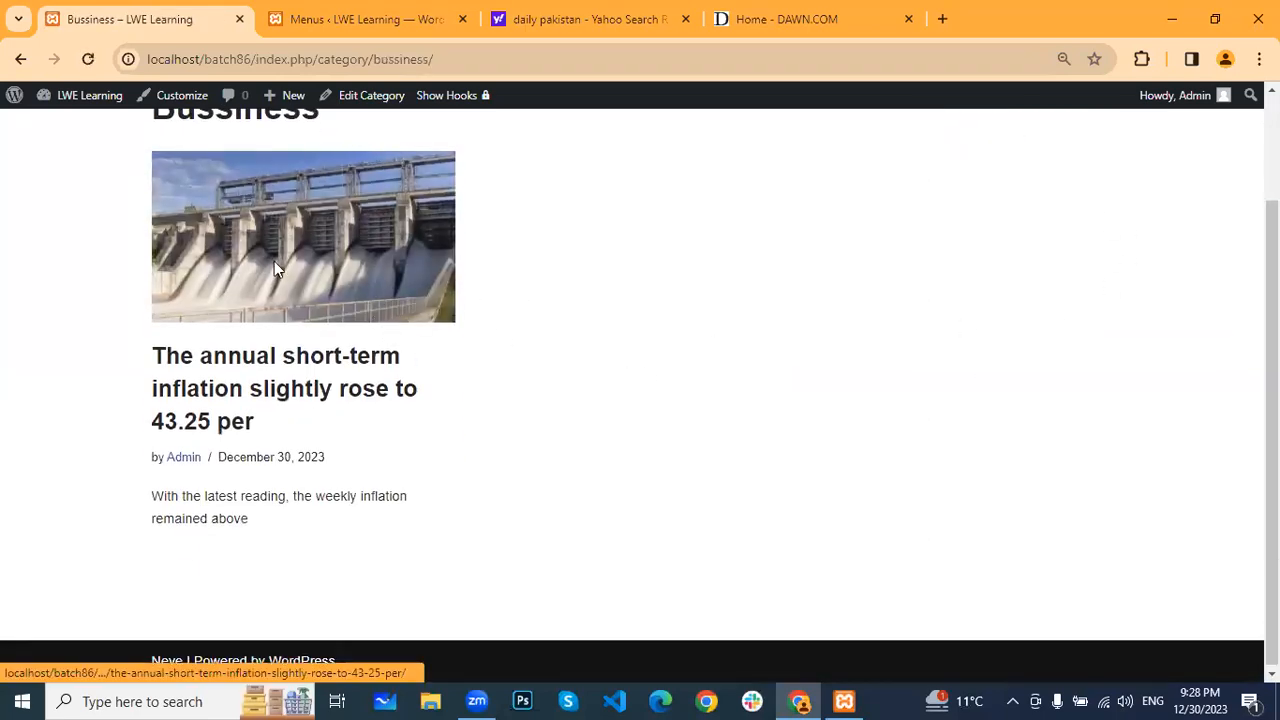
scroll(275, 268, "up", 2)
Look over the posts on the LWE Learning homepage, and review the blog menu's items and settings on the Menus page
left_click(225, 148)
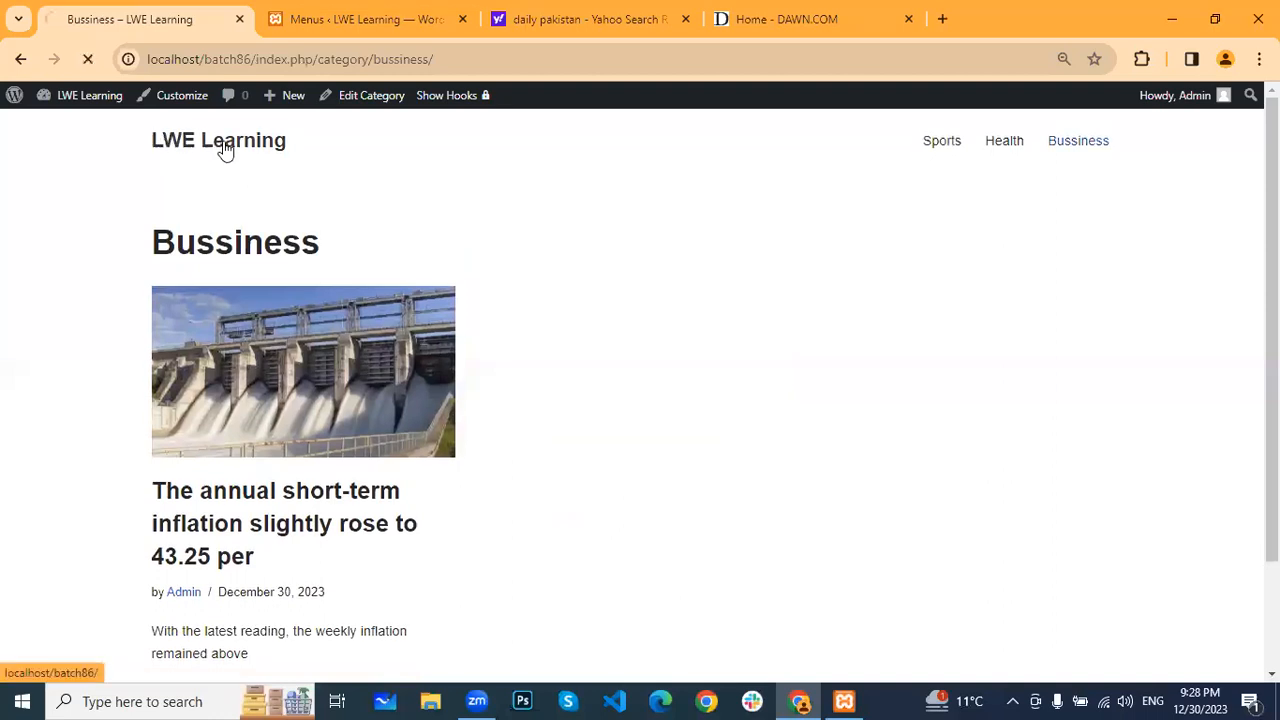
scroll(318, 240, "down", 2)
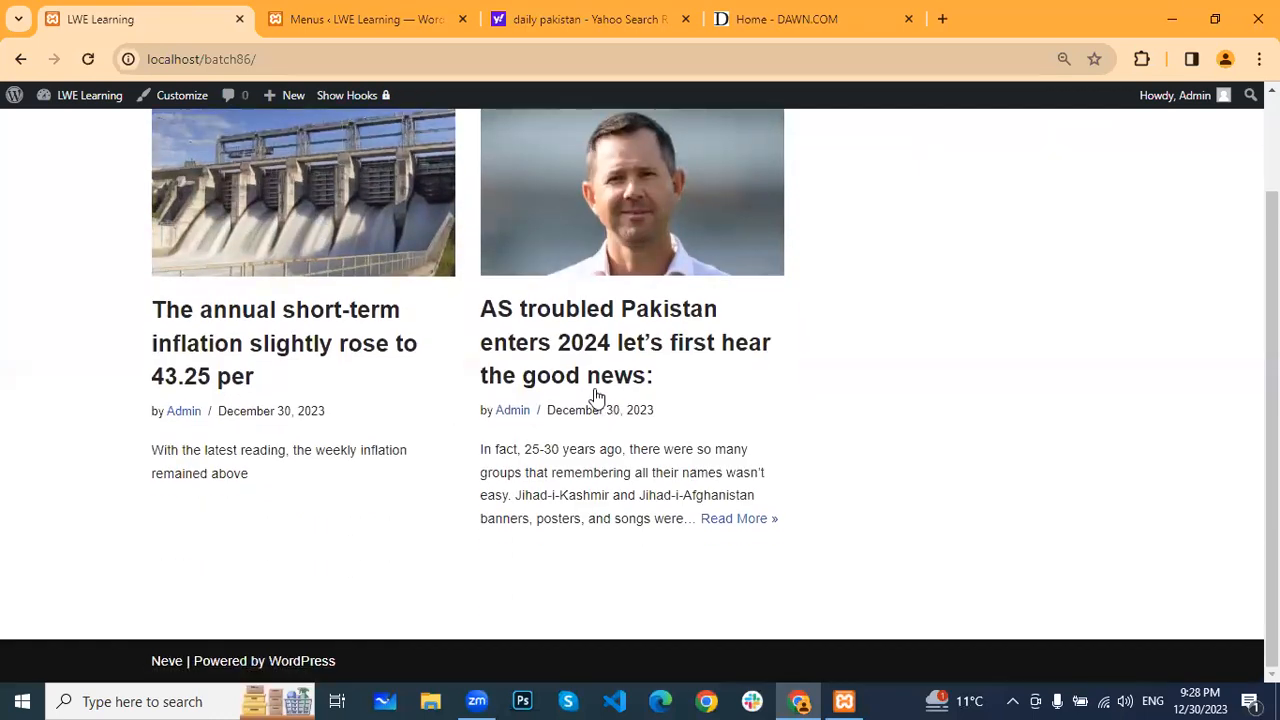
left_click(364, 23)
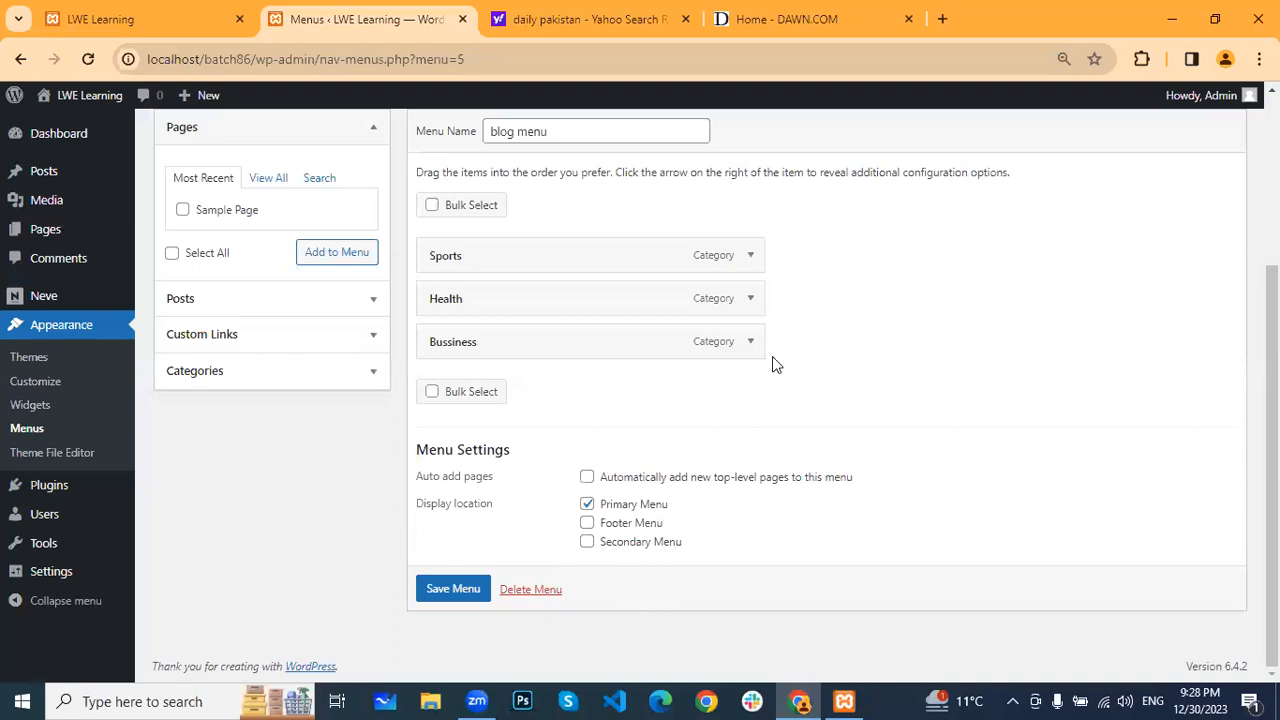
scroll(270, 330, "up", 3)
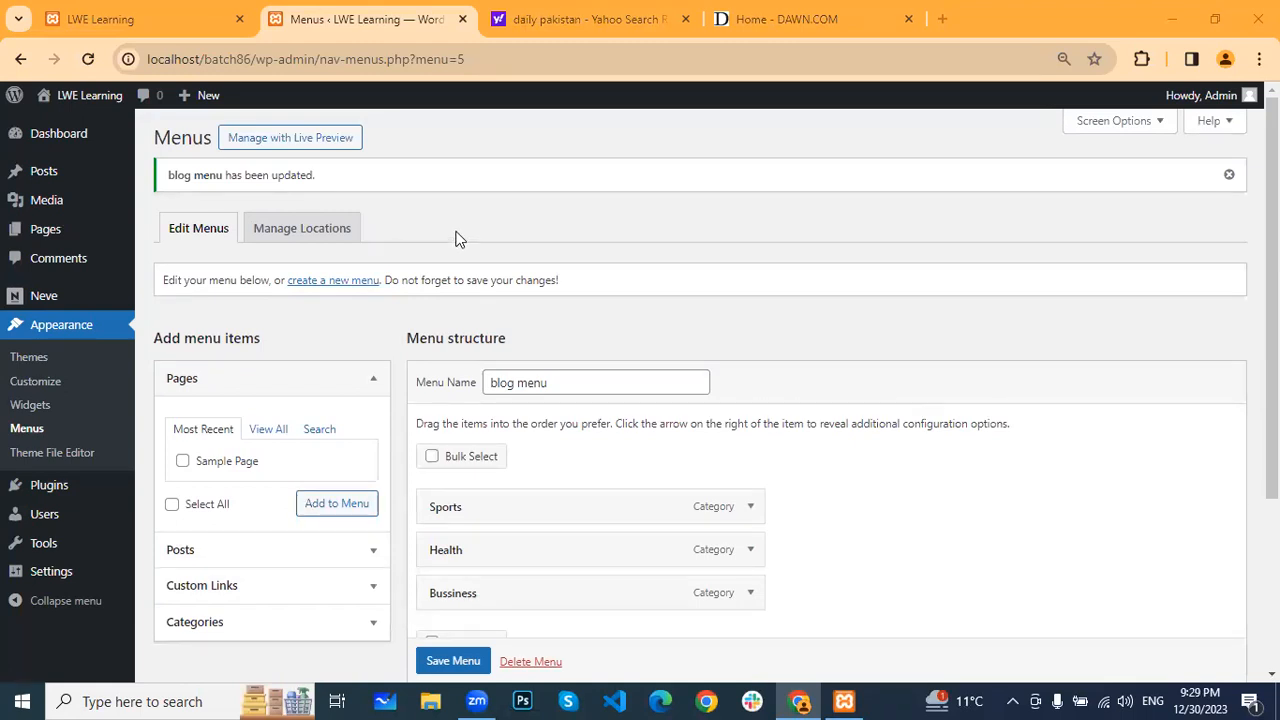
Return to the LWE Learning homepage and examine its header navigation, post cards and footer
left_click(180, 14)
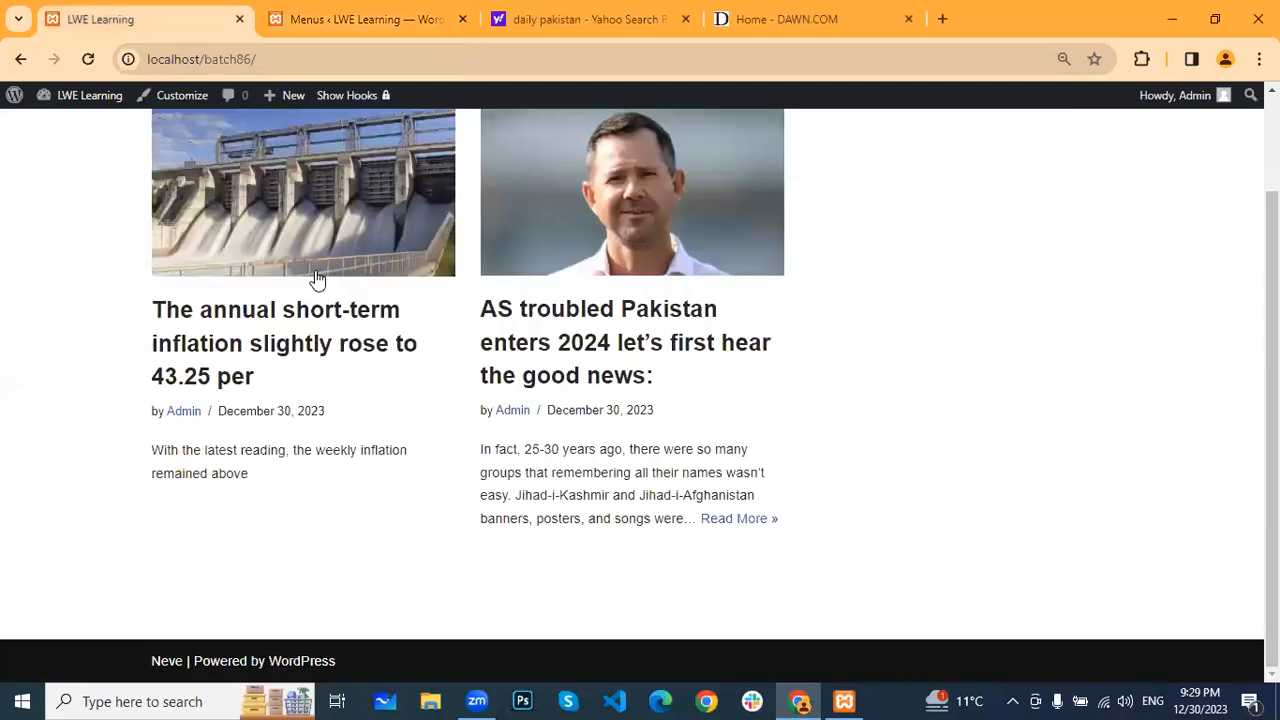
scroll(265, 310, "up", 2)
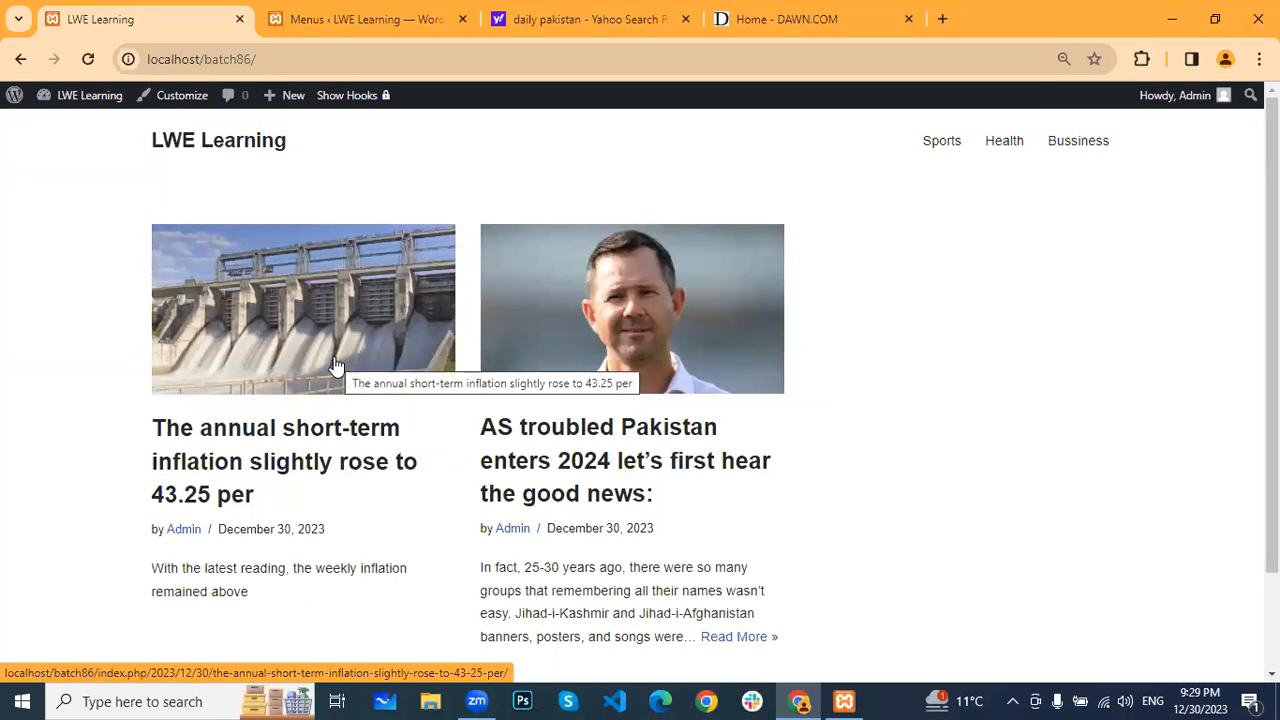
left_click(443, 367)
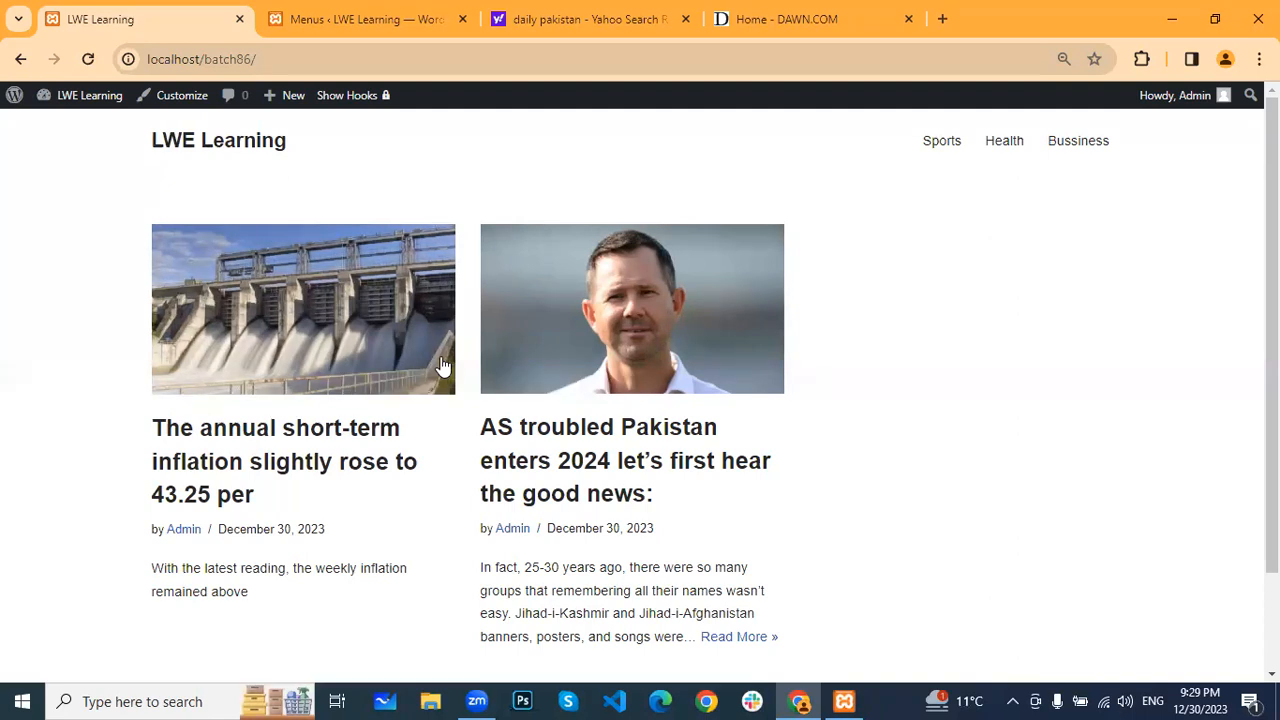
scroll(130, 335, "down", 2)
scroll(131, 323, "up", 2)
scroll(131, 323, "down", 2)
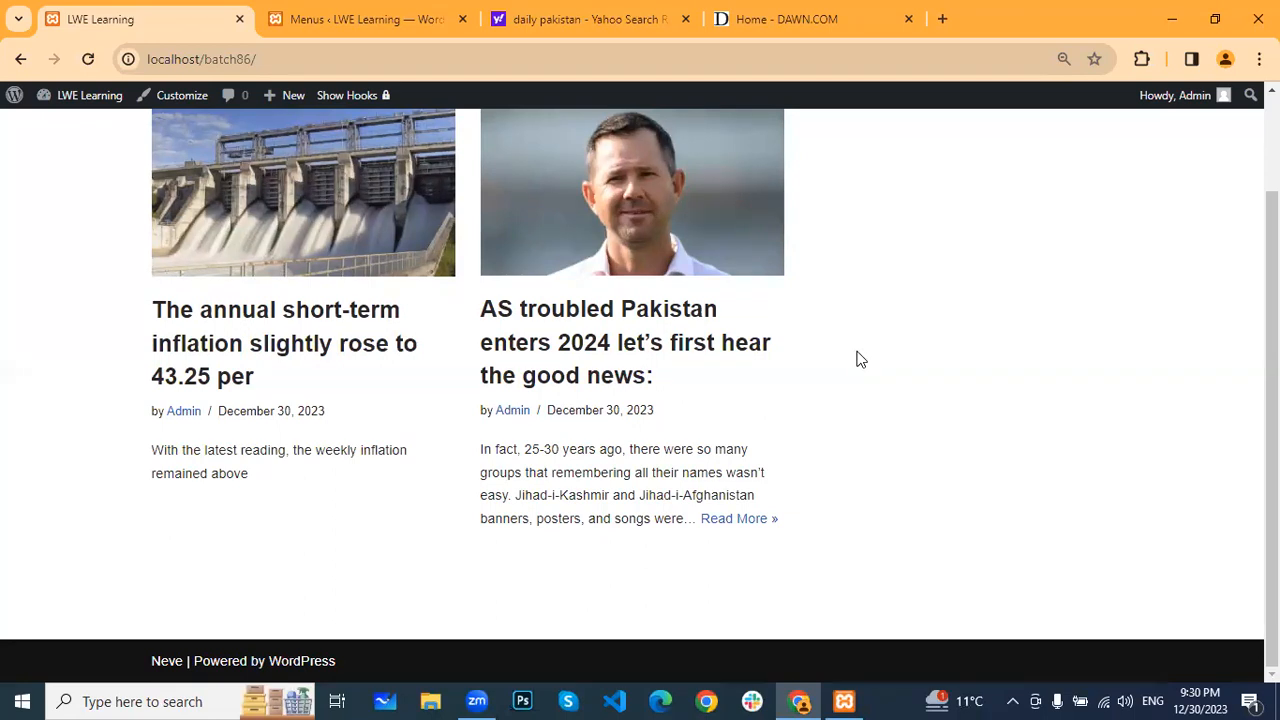
scroll(851, 348, "up", 1)
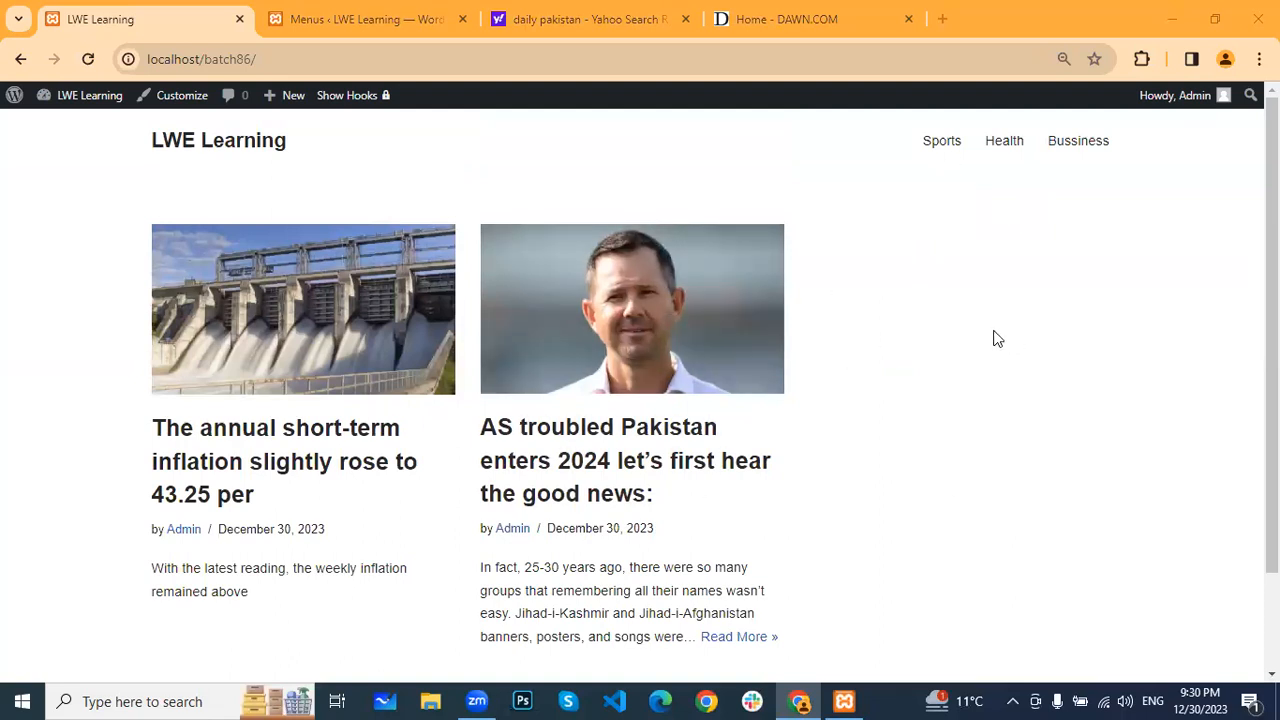
scroll(985, 338, "down", 1)
scroll(978, 337, "down", 1)
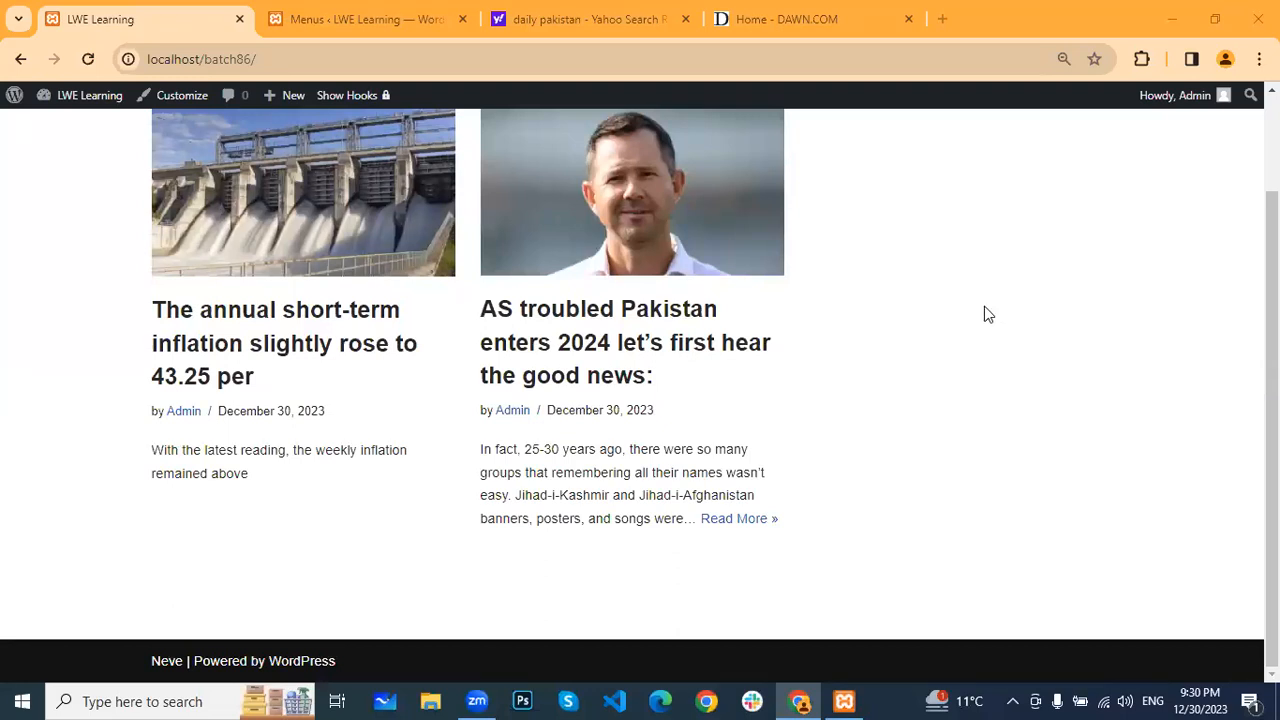
scroll(986, 311, "up", 2)
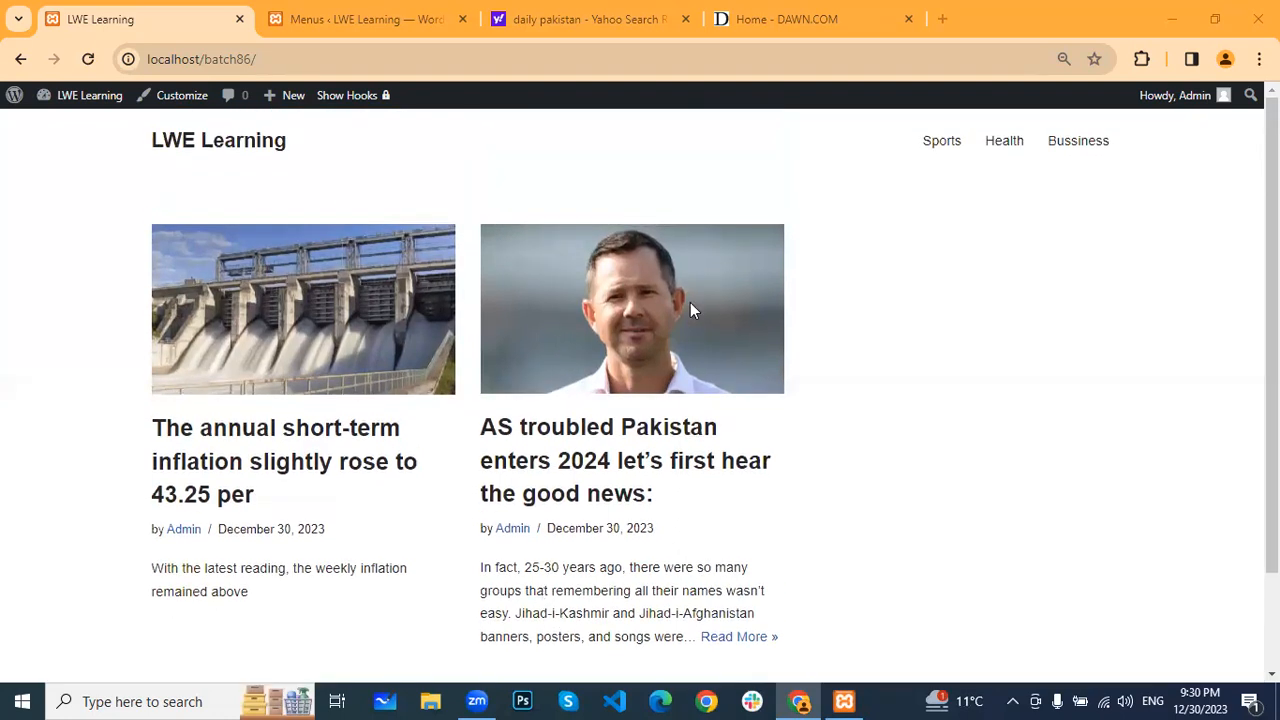